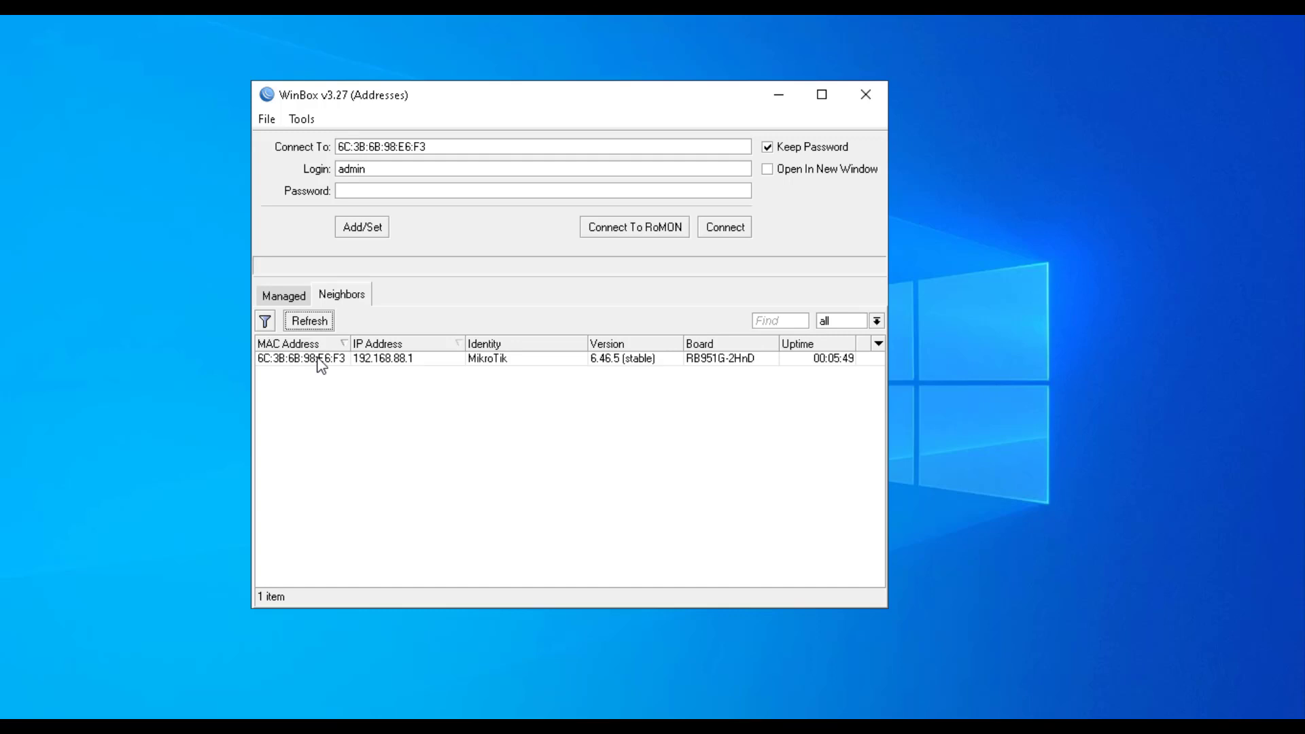
# Log in as admin to the router from the Neighbors list using its MAC address and an empty password
pyautogui.click(321, 360)
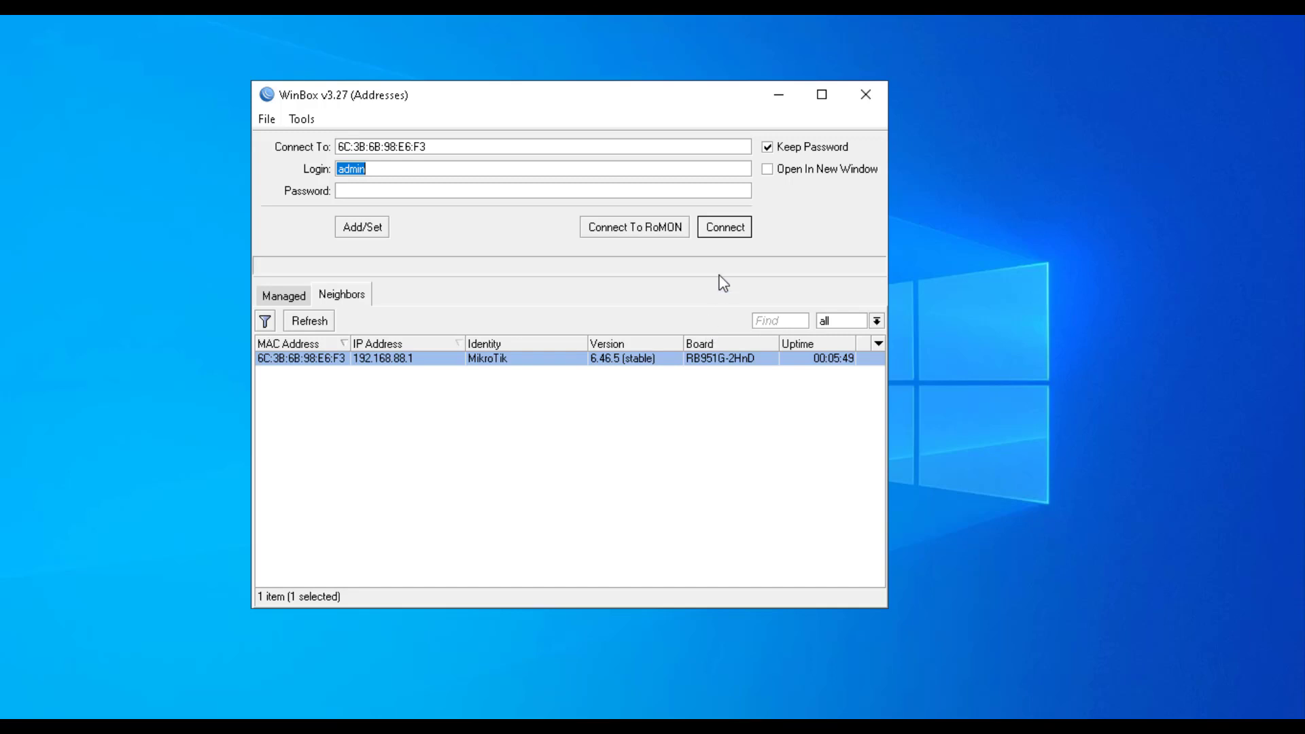
pyautogui.click(372, 170)
pyautogui.click(371, 190)
pyautogui.click(734, 233)
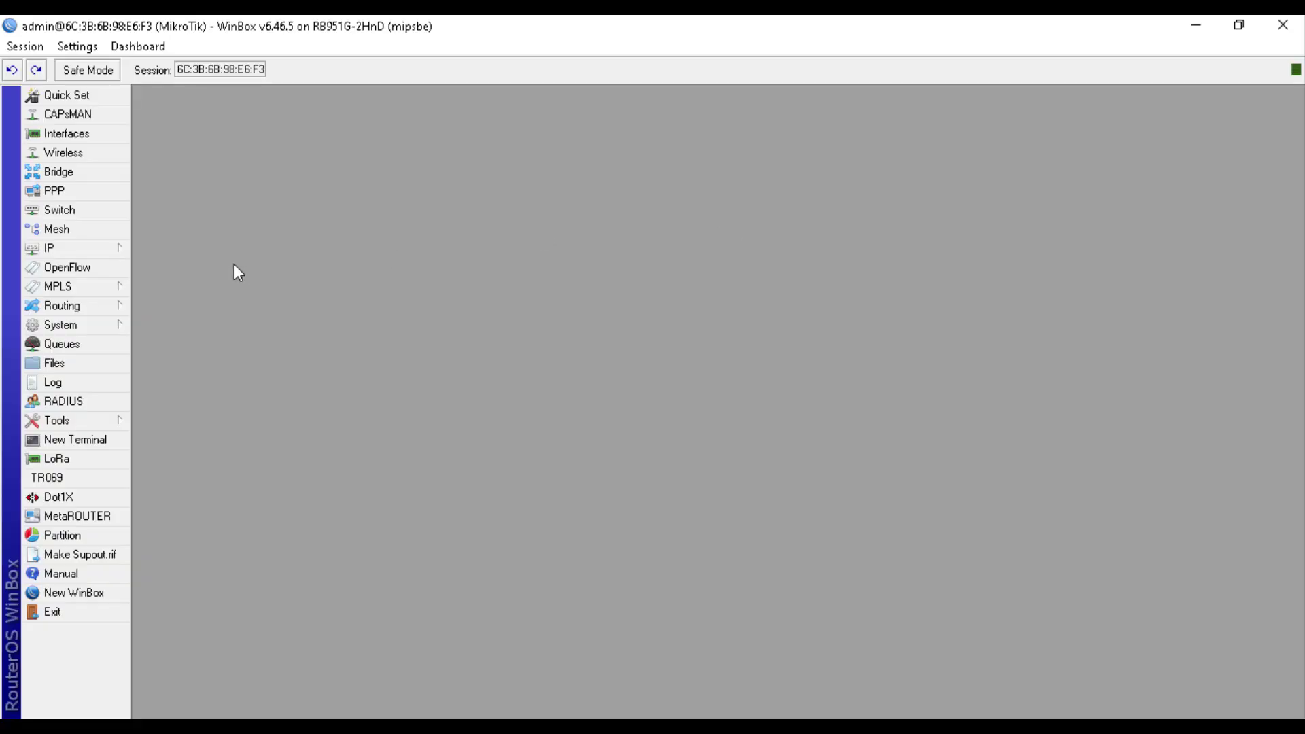
# Check the IP address list (192.168.1.6/24 on ether1, 192.168.88.1 on bridge), then close it
pyautogui.click(106, 250)
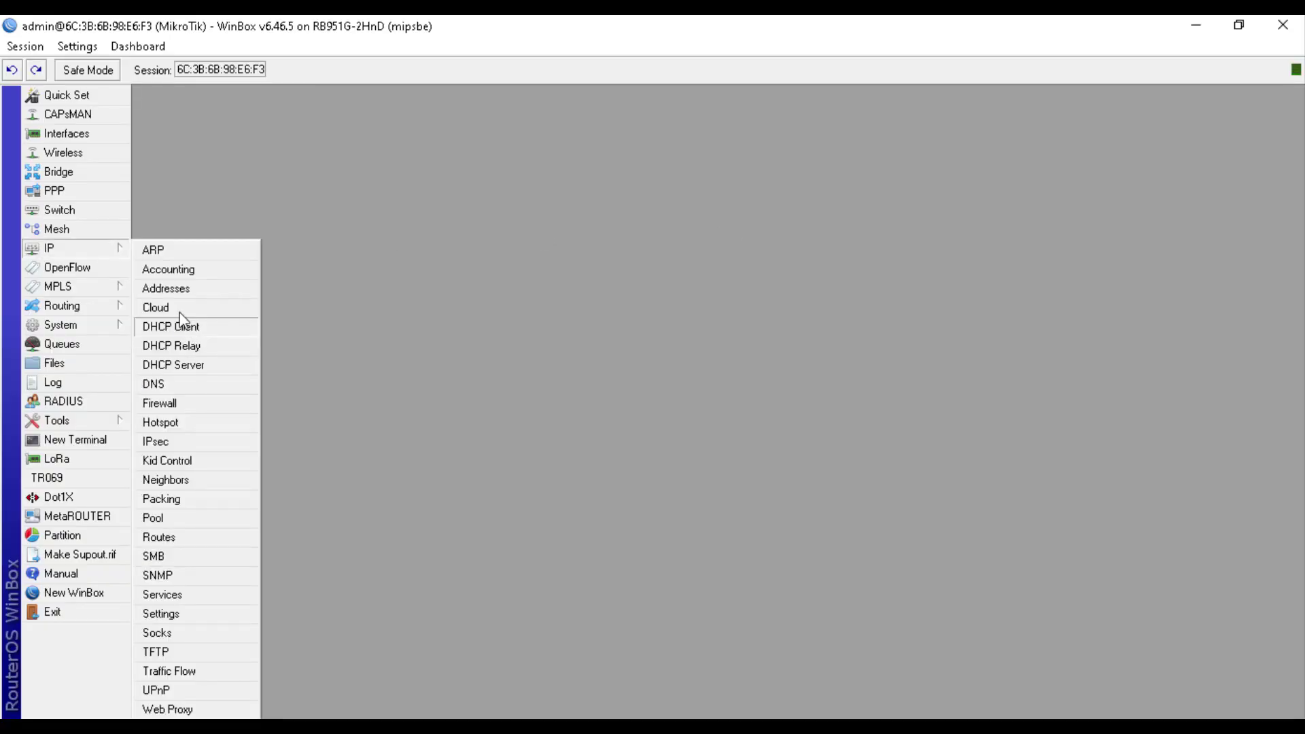
pyautogui.click(173, 293)
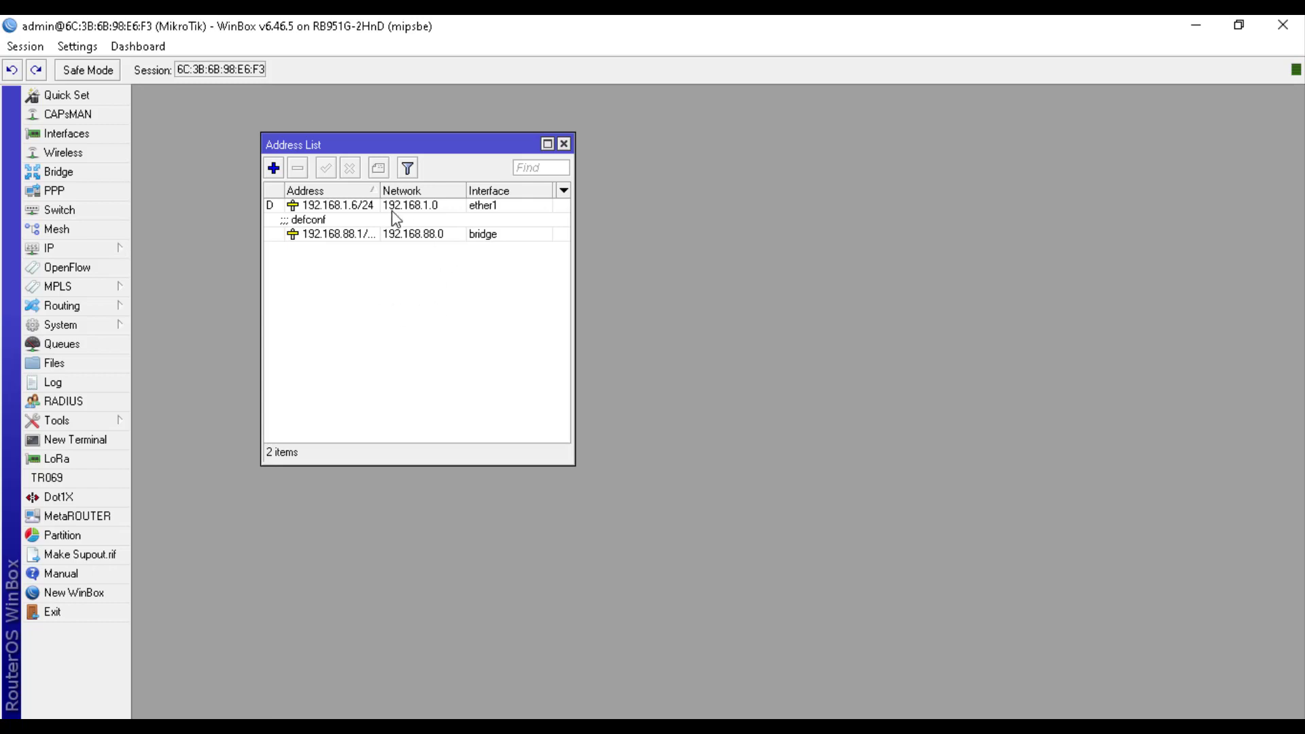
pyautogui.click(564, 145)
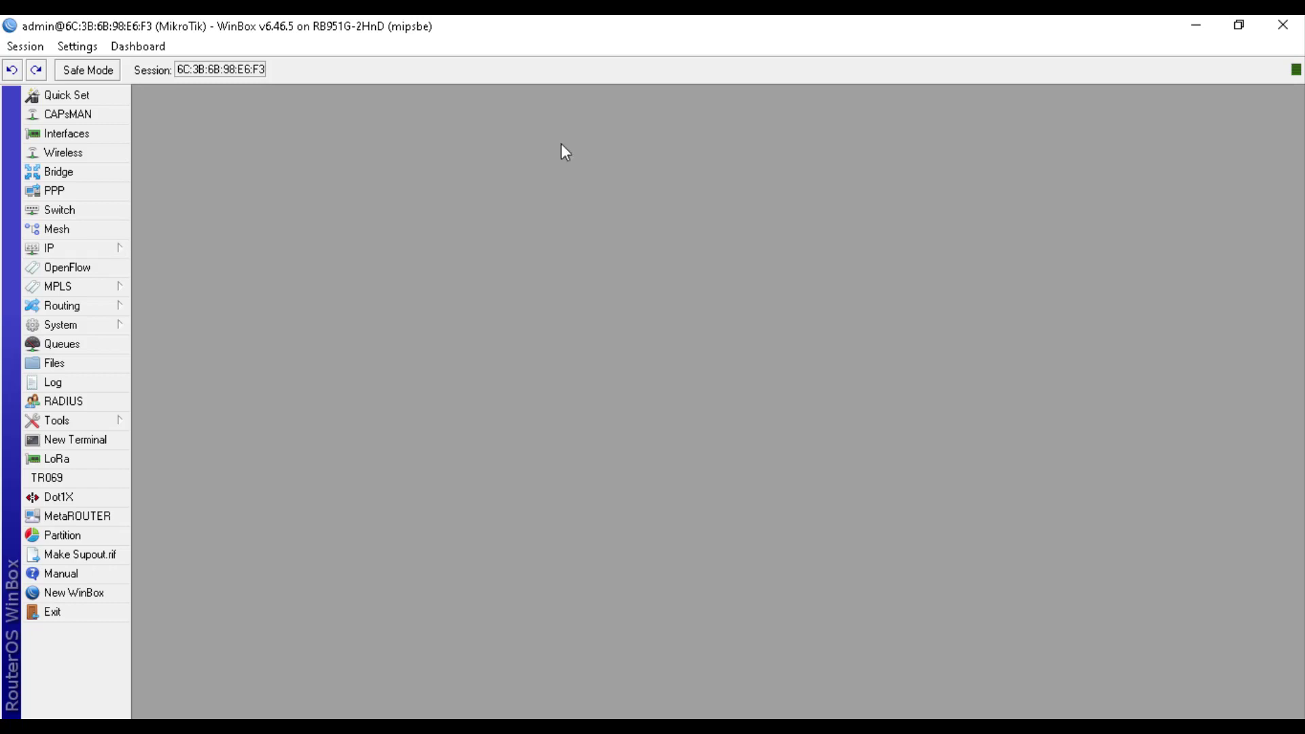
pyautogui.click(116, 327)
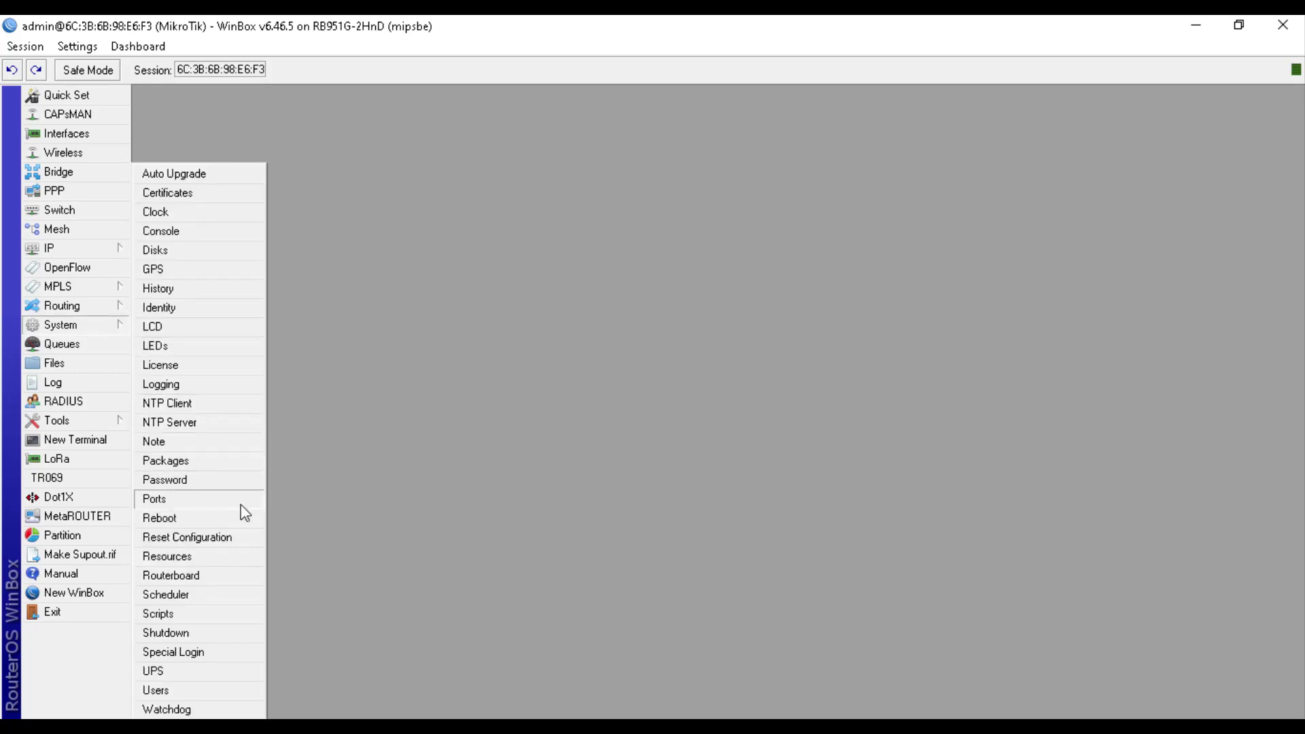
# Reset the router configuration with No Default Configuration ticked, and confirm the reboot
pyautogui.click(229, 543)
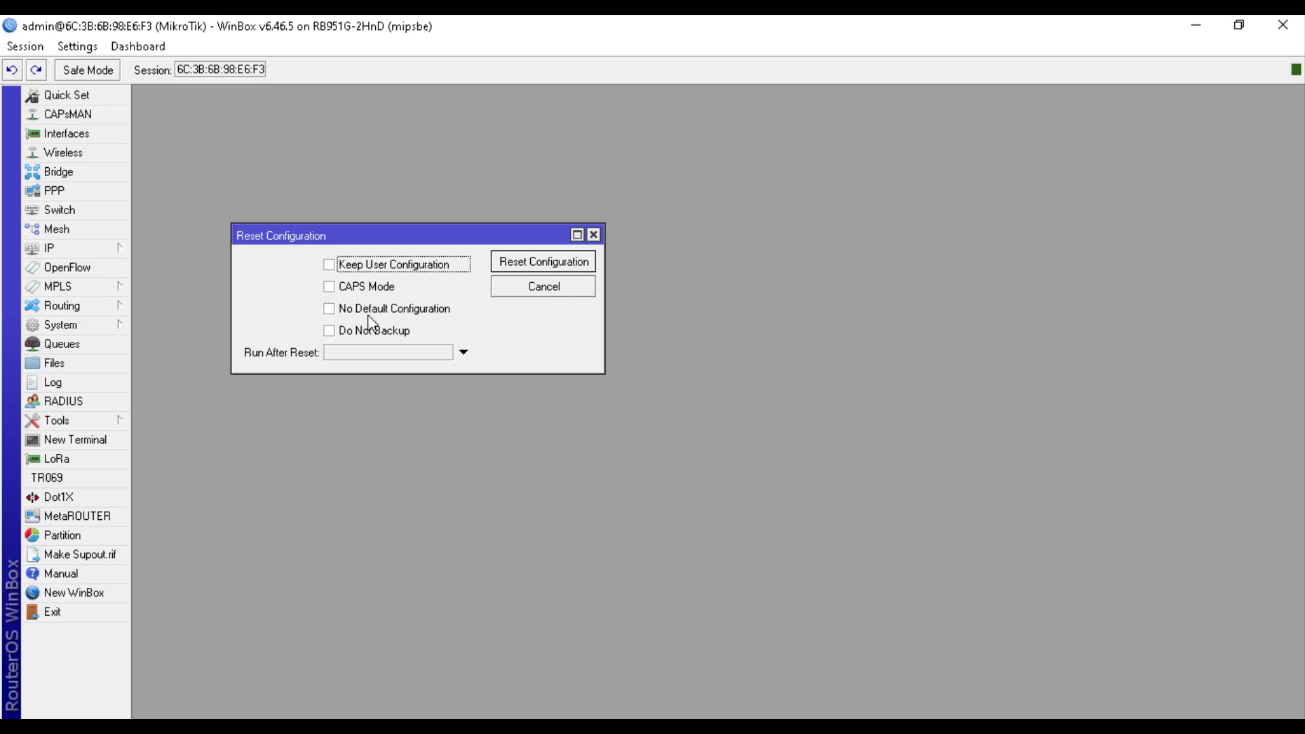
pyautogui.click(333, 315)
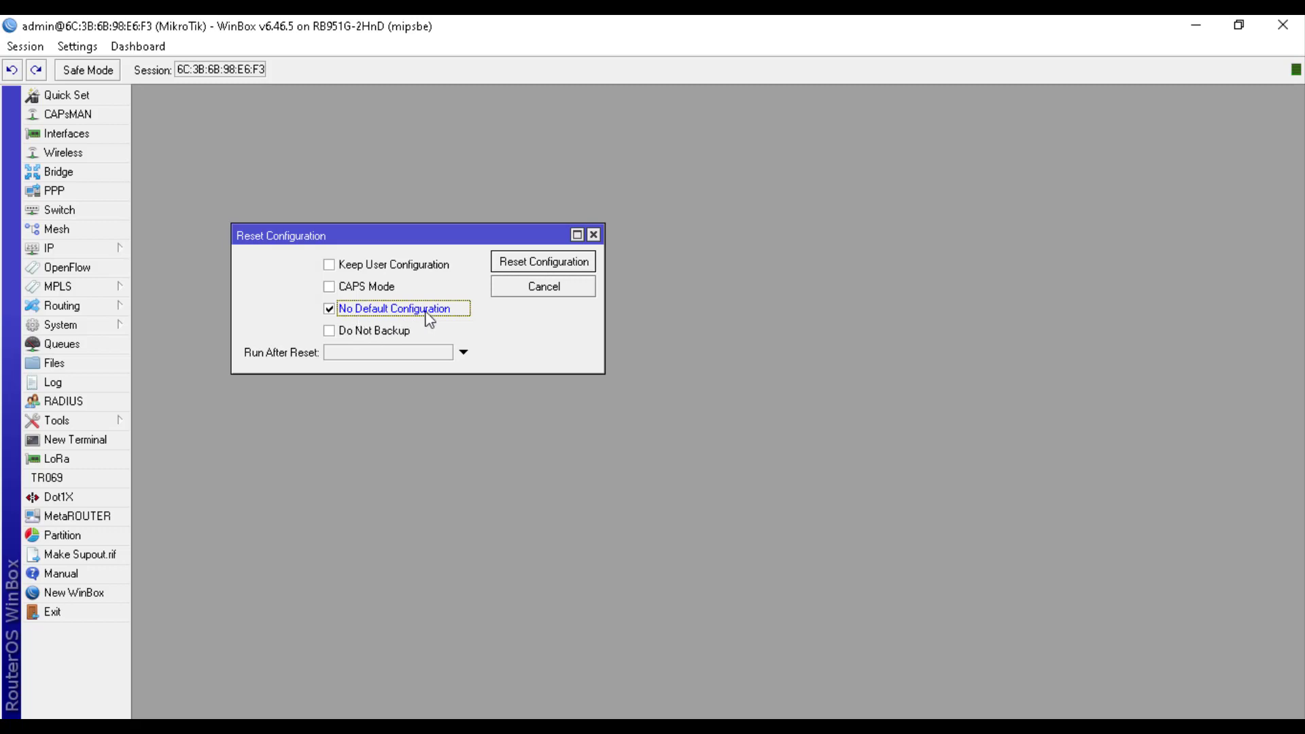
pyautogui.click(519, 271)
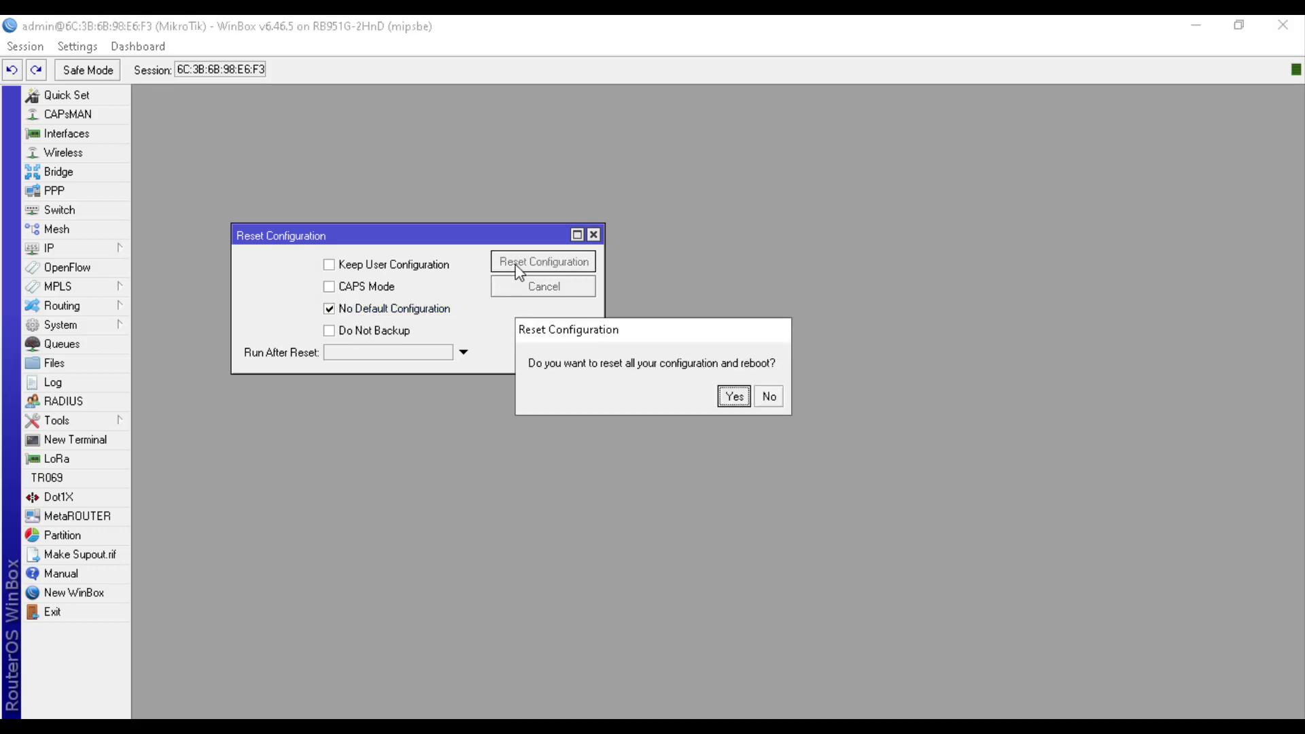
pyautogui.click(732, 397)
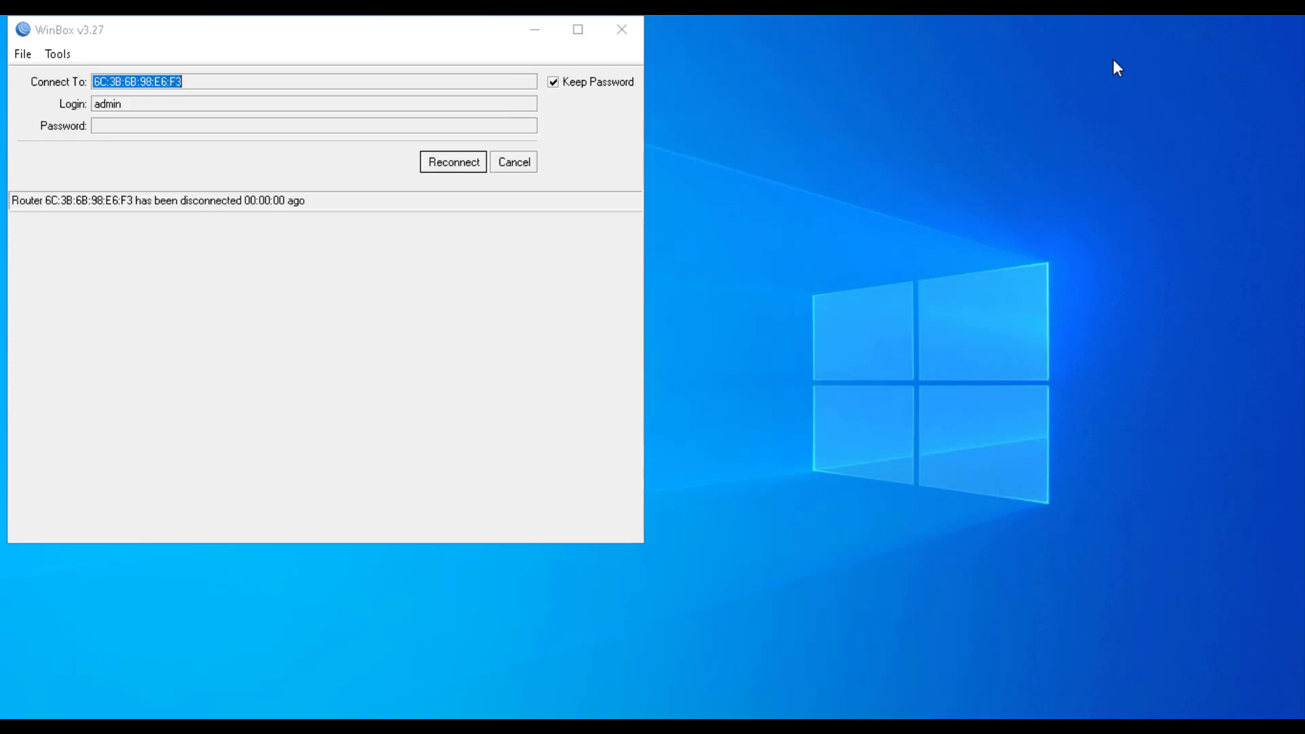
# Reposition the login window and reconnect to the rebooted RB951G-2HnD router
pyautogui.doubleClick(454, 38)
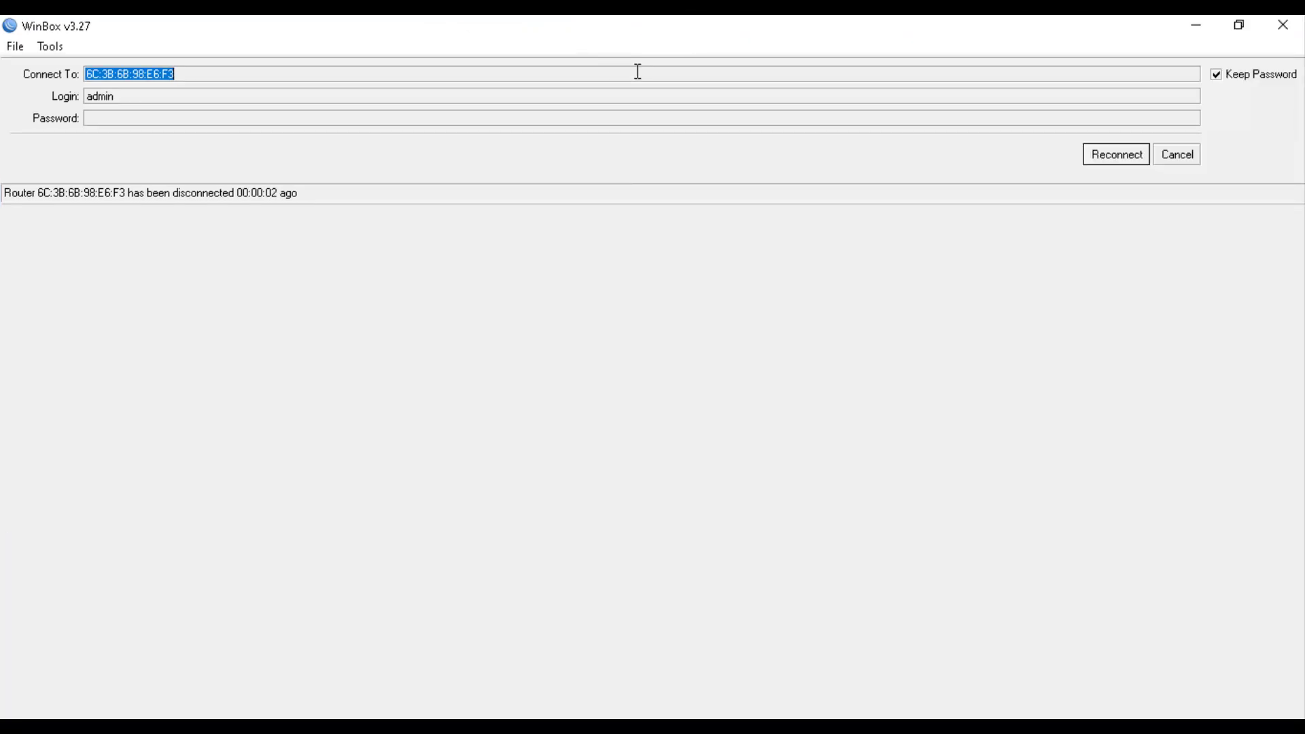
pyautogui.click(1240, 30)
pyautogui.moveTo(372, 34); pyautogui.dragTo(705, 90)
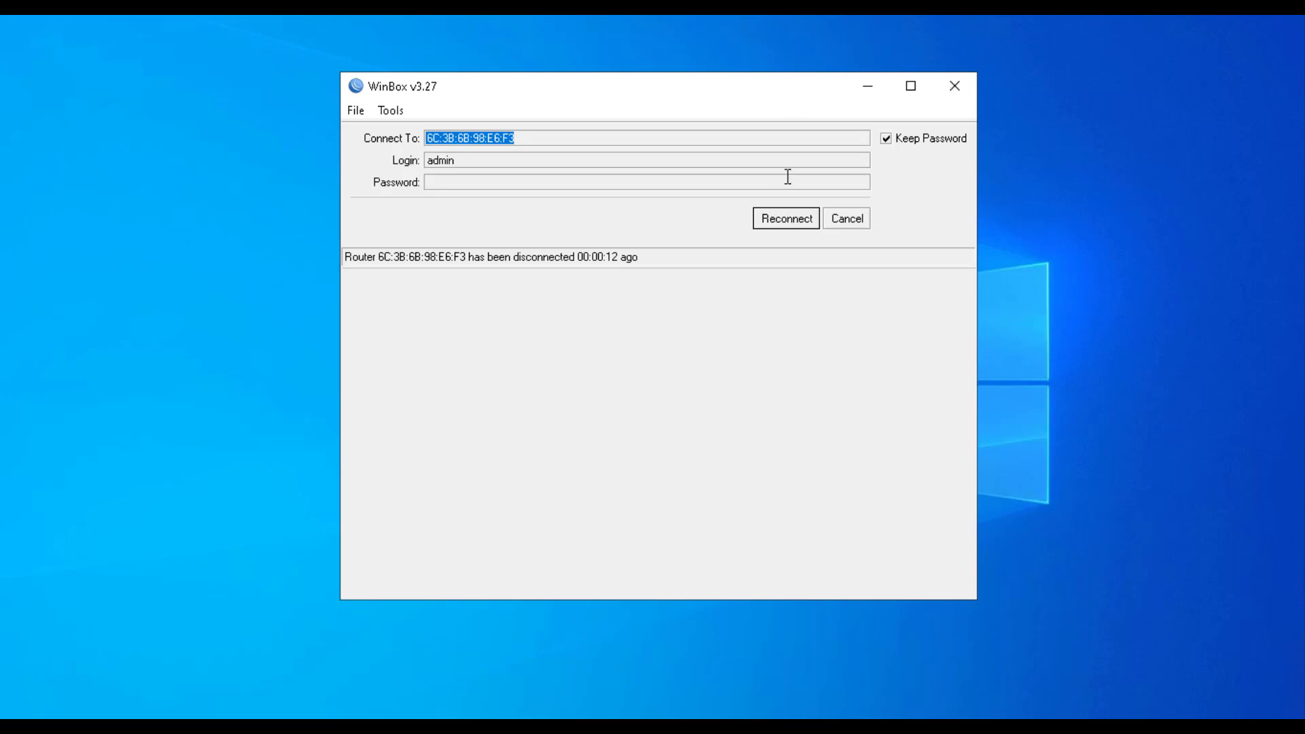
pyautogui.click(787, 221)
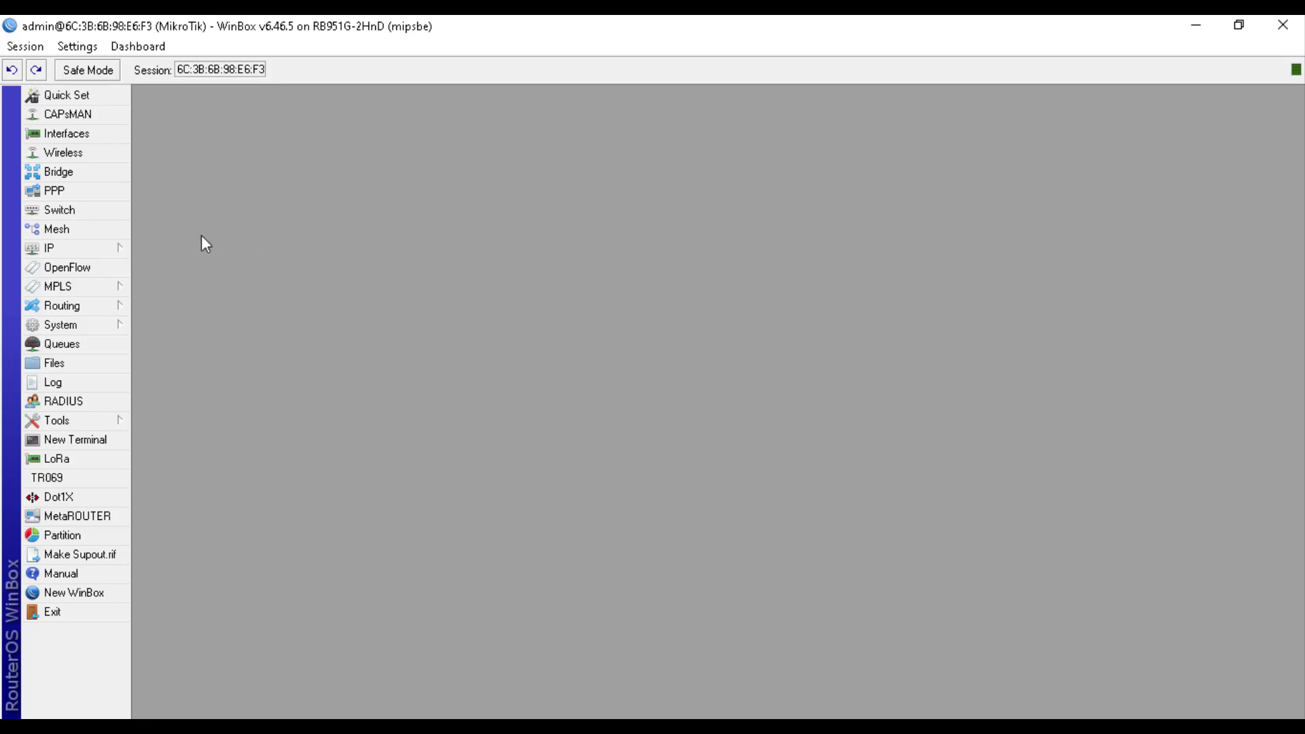
# Try adding a DHCP client on ether1, then reconnect after the session drops
pyautogui.click(76, 249)
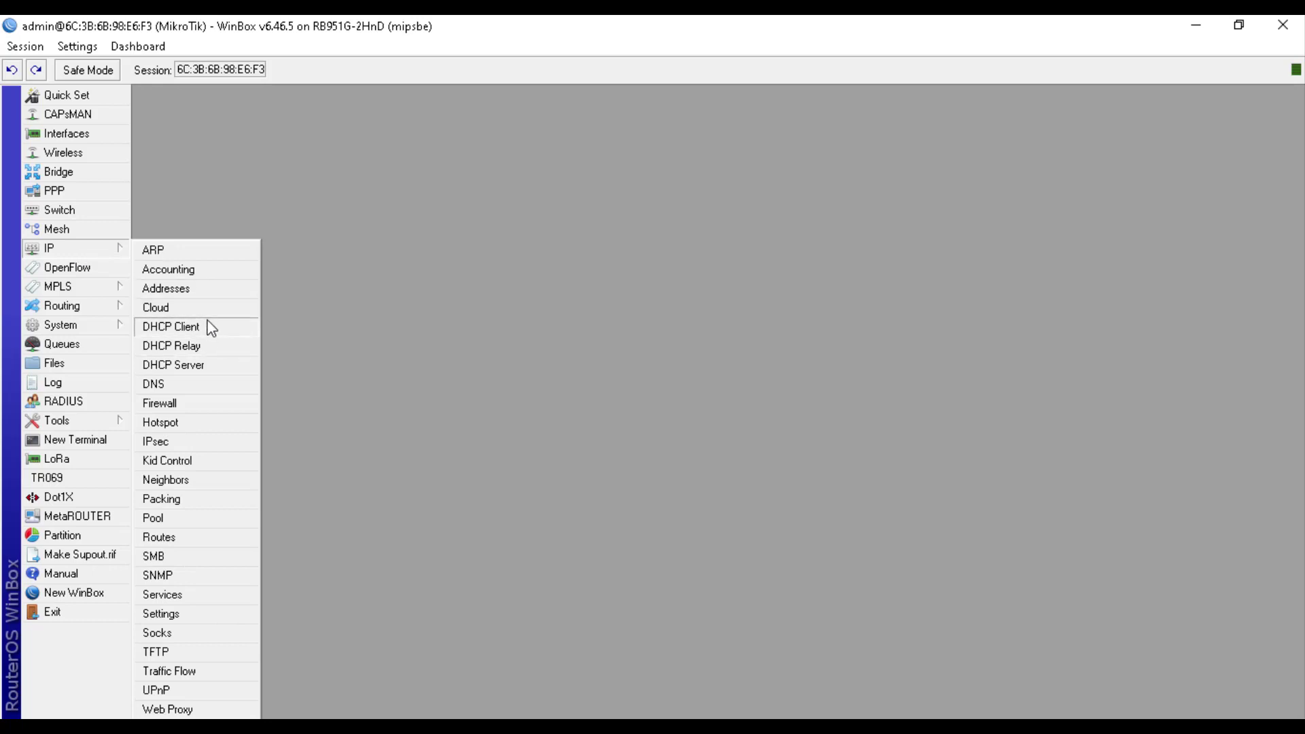
pyautogui.click(208, 327)
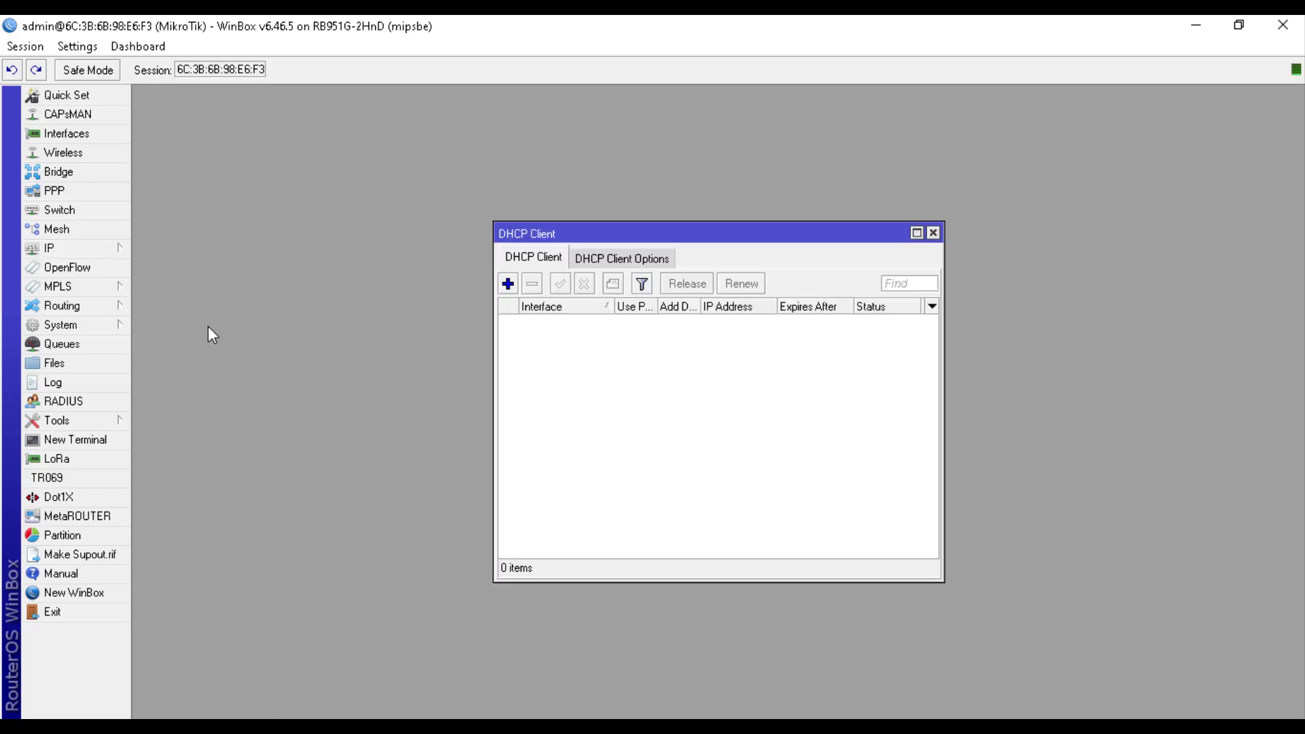
pyautogui.click(510, 284)
pyautogui.click(728, 318)
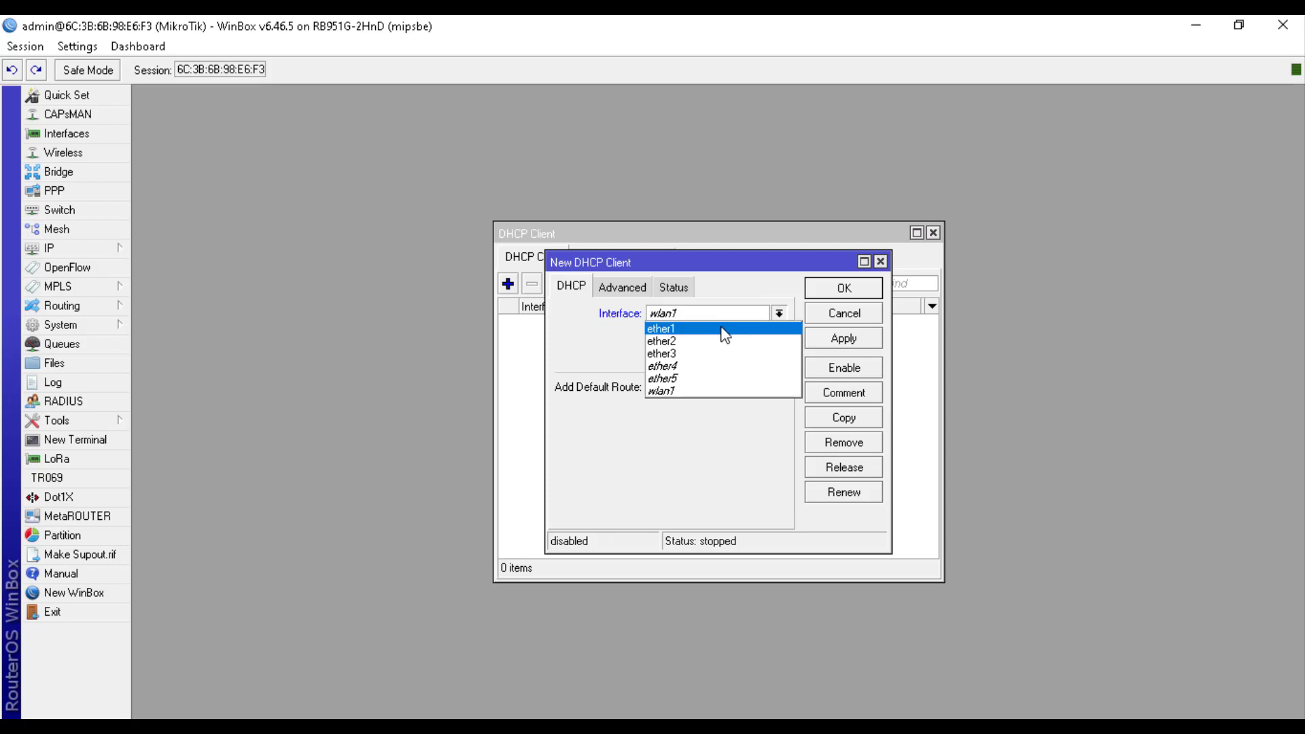
pyautogui.click(722, 330)
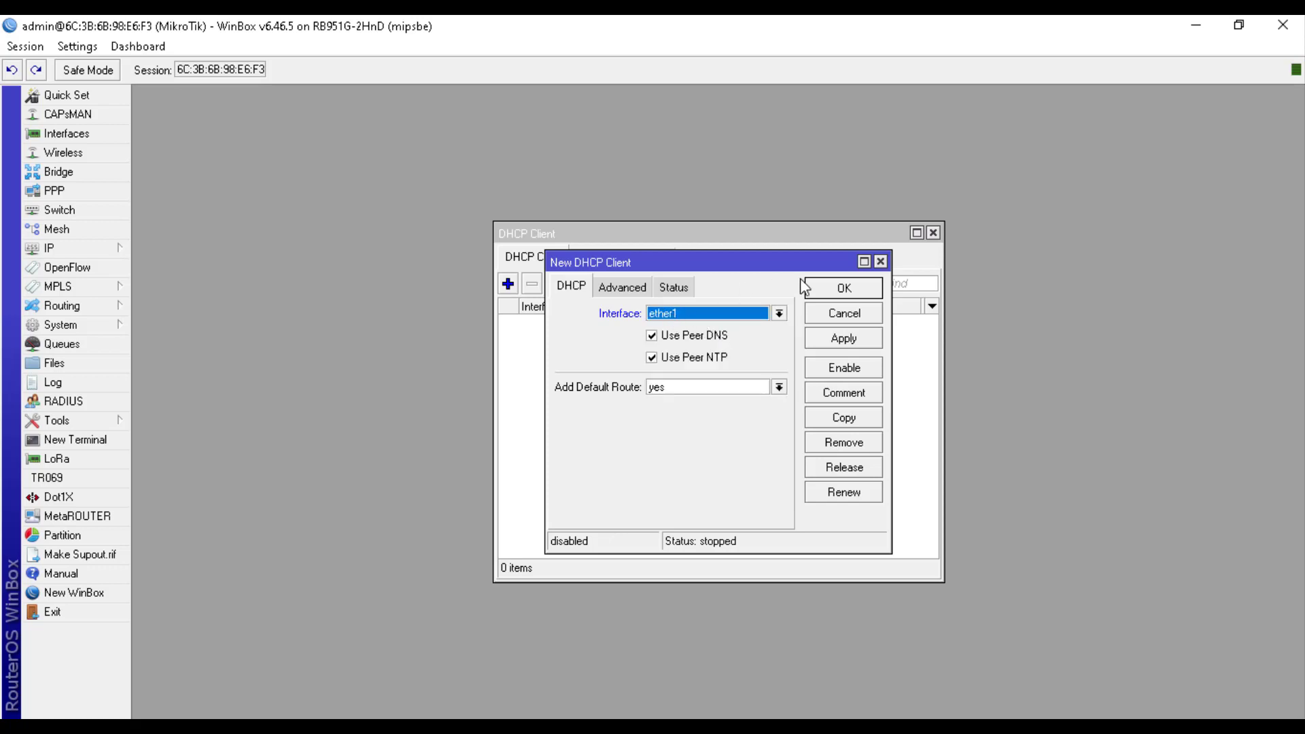
pyautogui.click(830, 293)
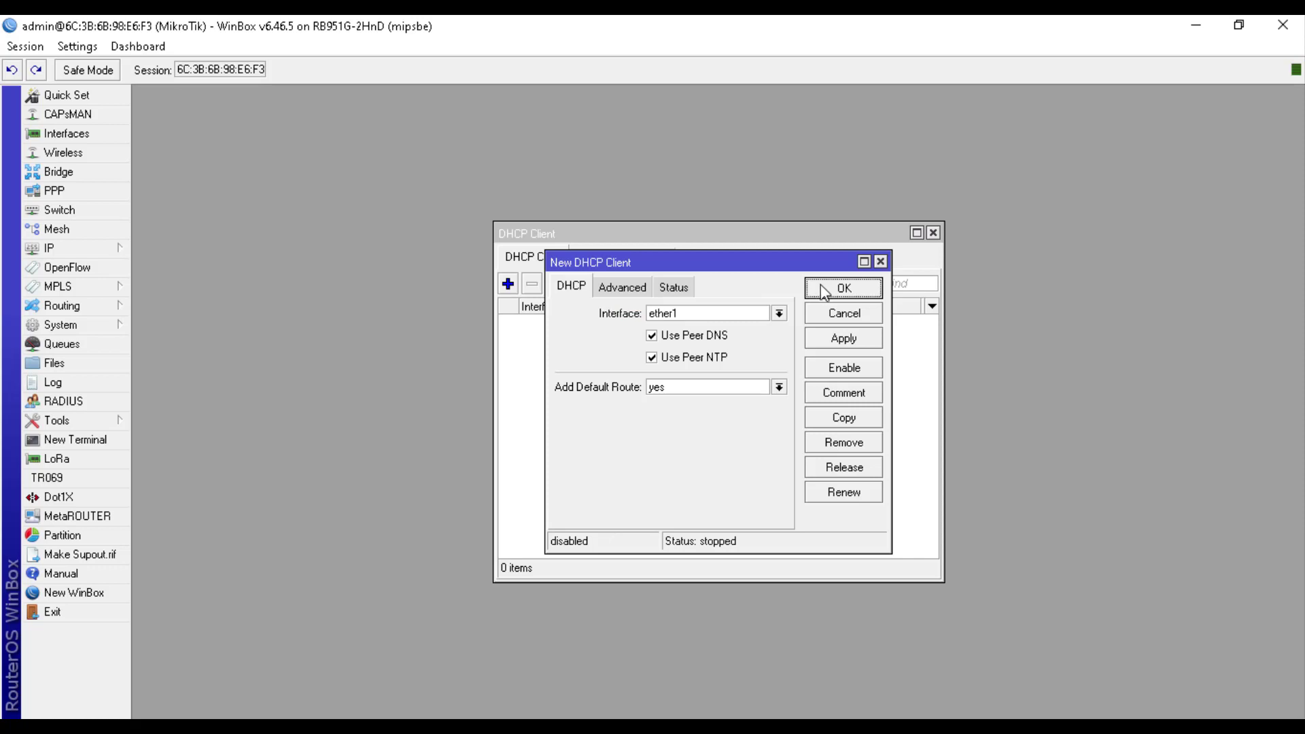
pyautogui.moveTo(797, 261); pyautogui.dragTo(793, 310)
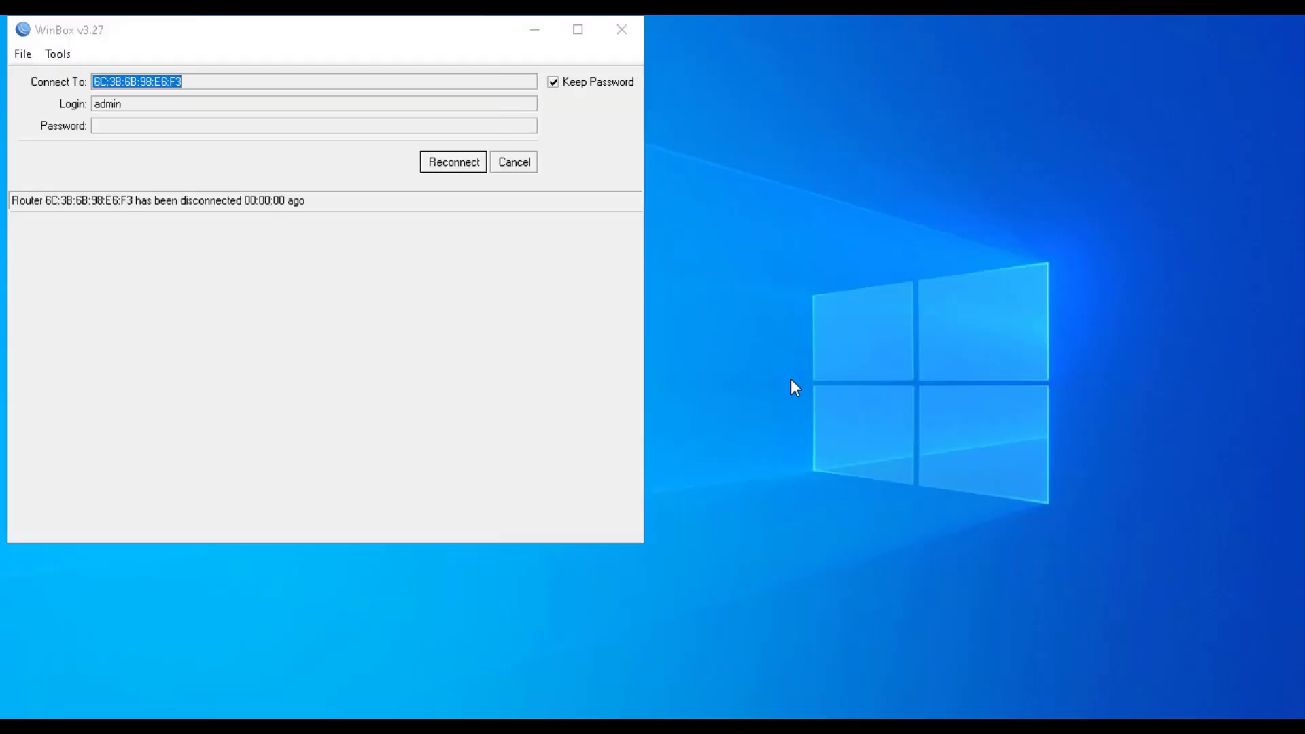
pyautogui.click(459, 168)
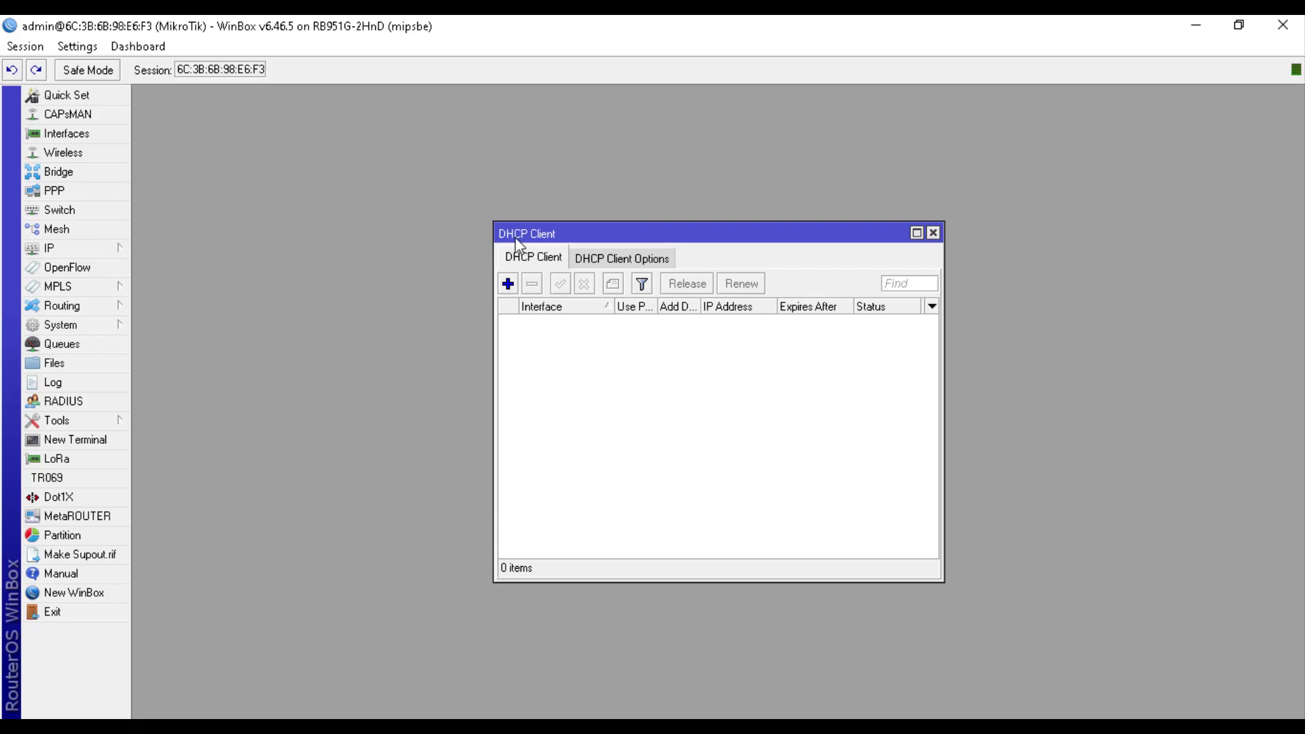
# Add a DHCP client on ether1 and enable it so it obtains 192.168.1.6/24
pyautogui.click(509, 285)
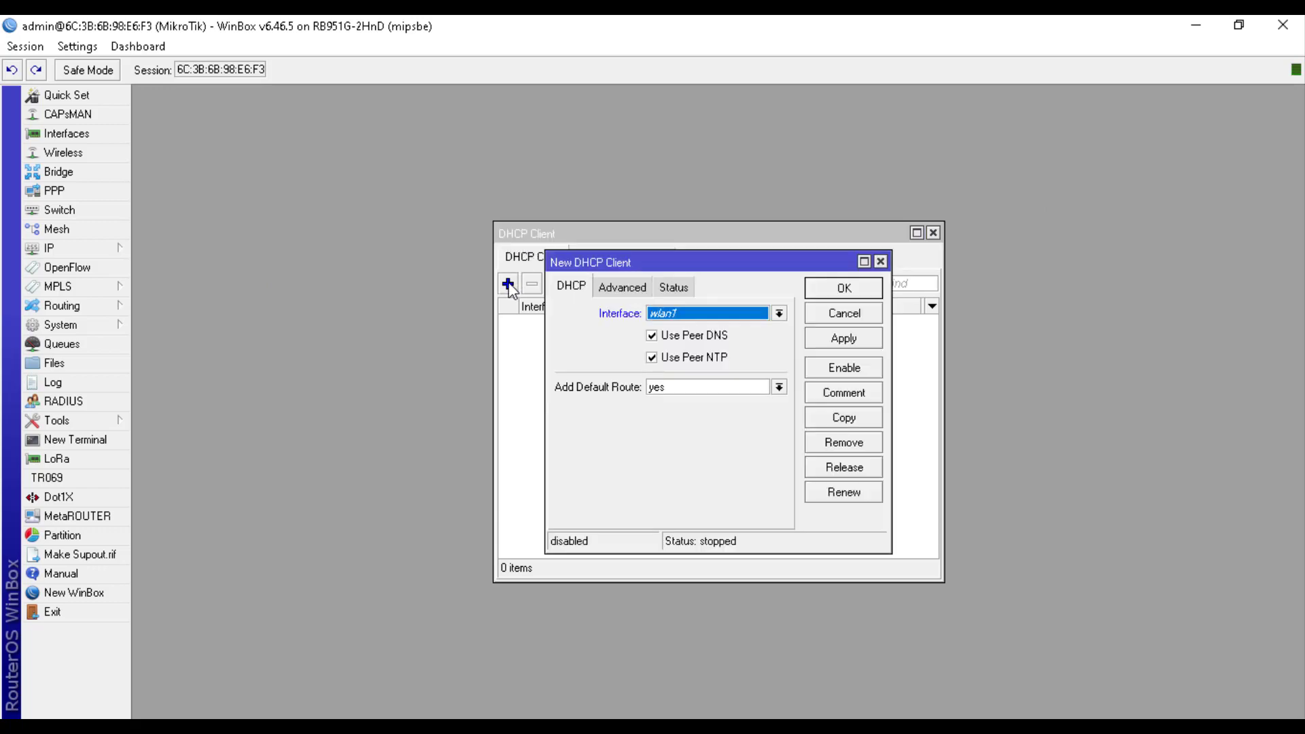
pyautogui.click(673, 314)
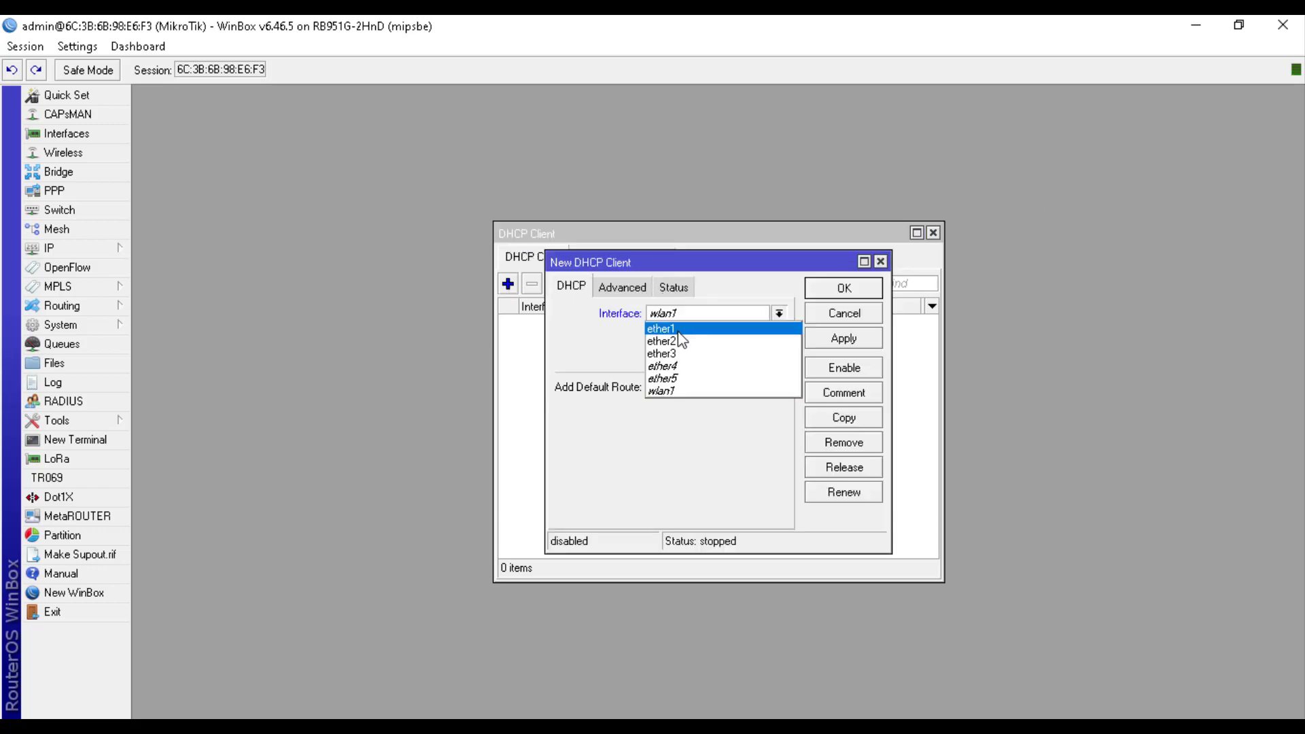
pyautogui.click(678, 329)
pyautogui.click(846, 288)
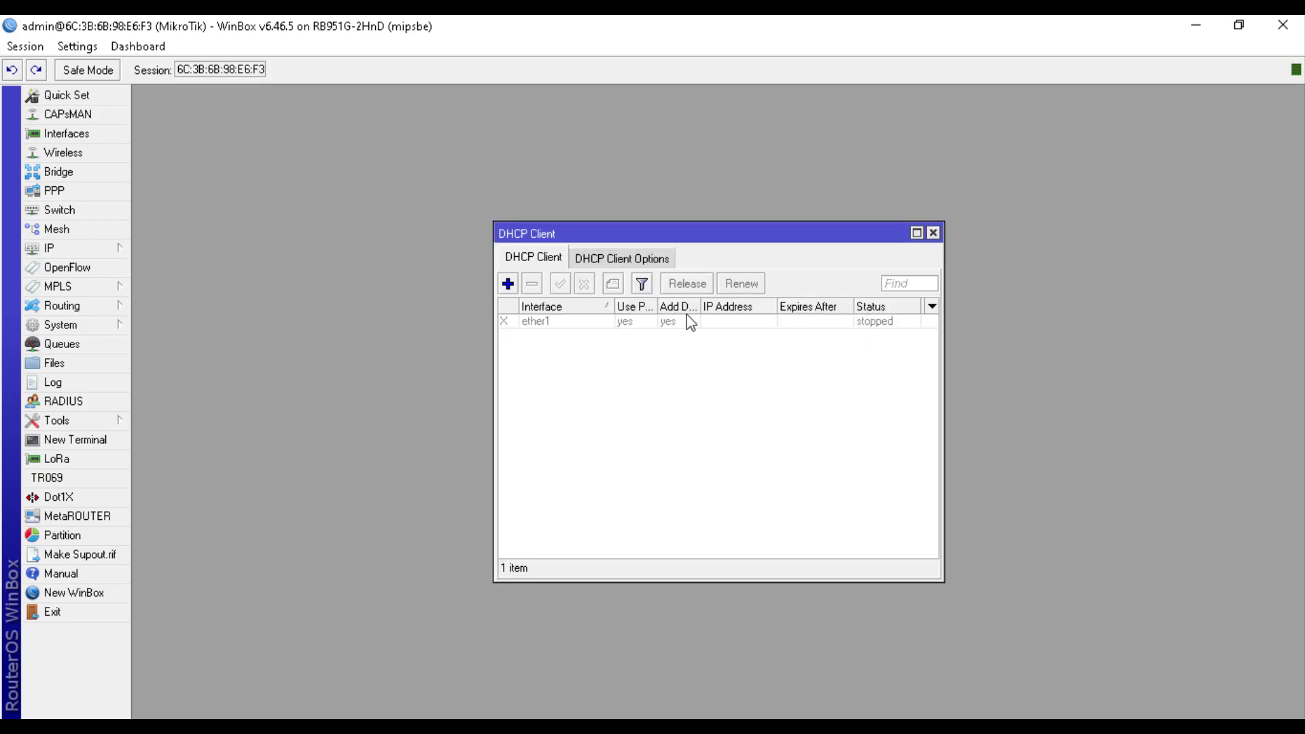
pyautogui.click(576, 324)
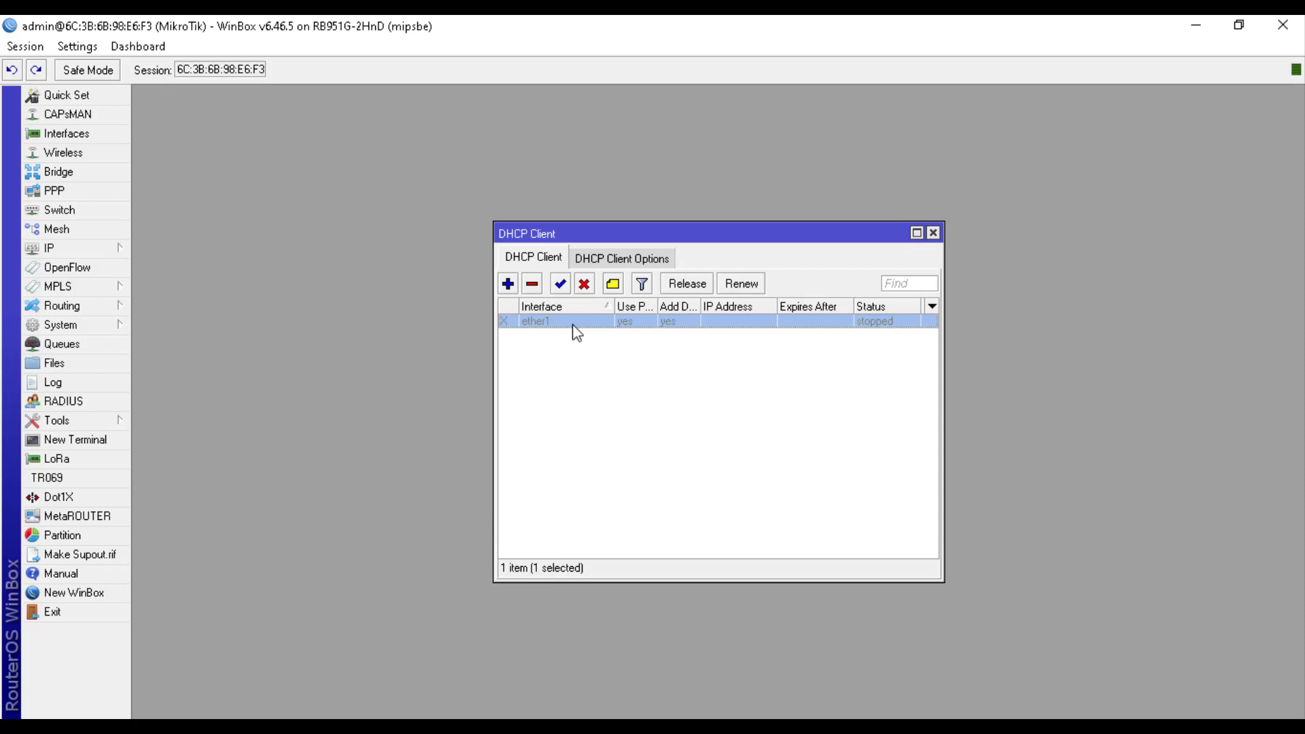
pyautogui.click(563, 285)
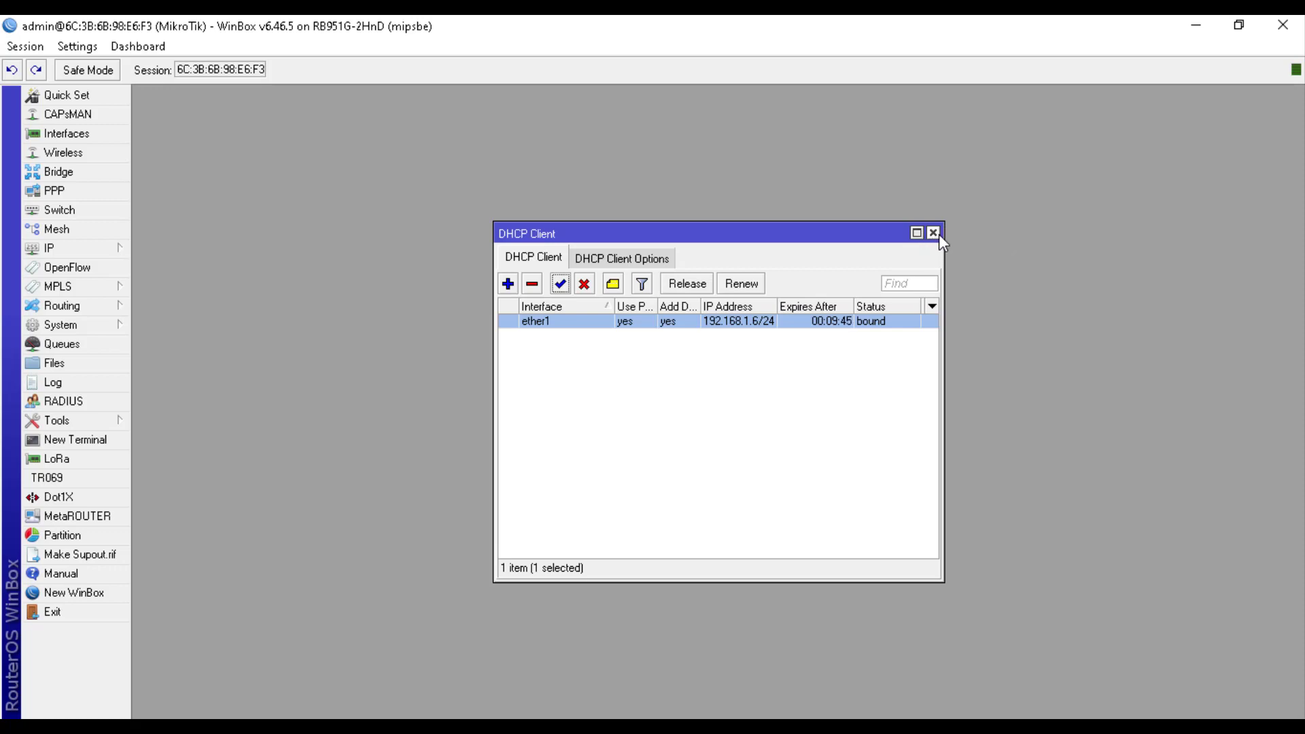
pyautogui.click(933, 233)
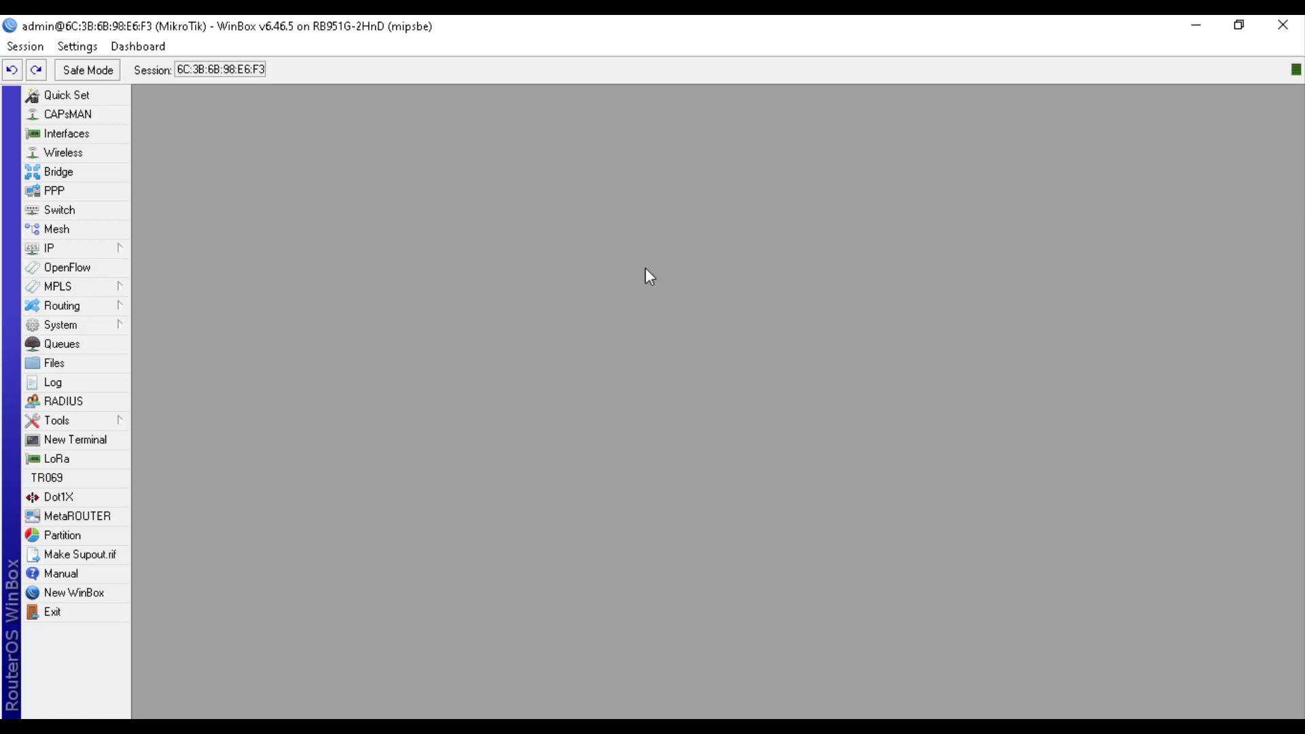
# Add the address 192.168.102.1/24 on ether2 in the IP address list
pyautogui.click(109, 249)
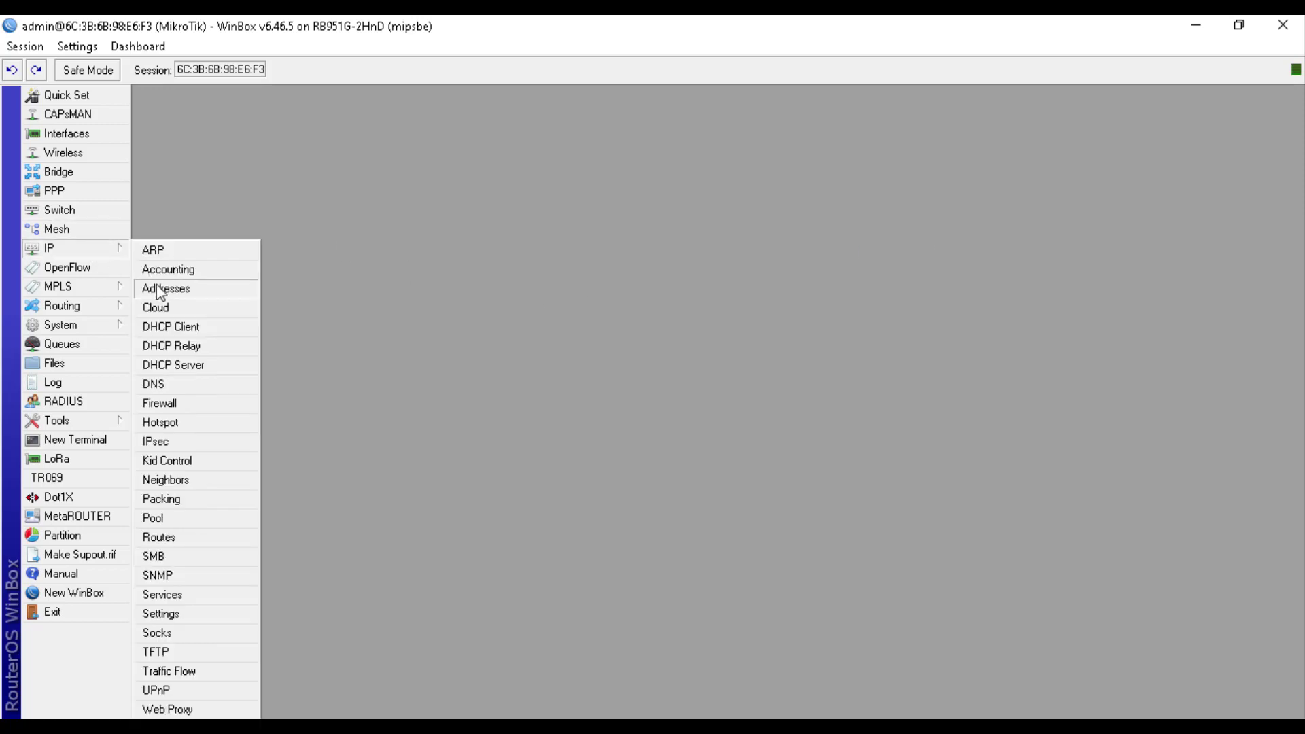
pyautogui.click(157, 288)
pyautogui.moveTo(322, 146); pyautogui.dragTo(550, 216)
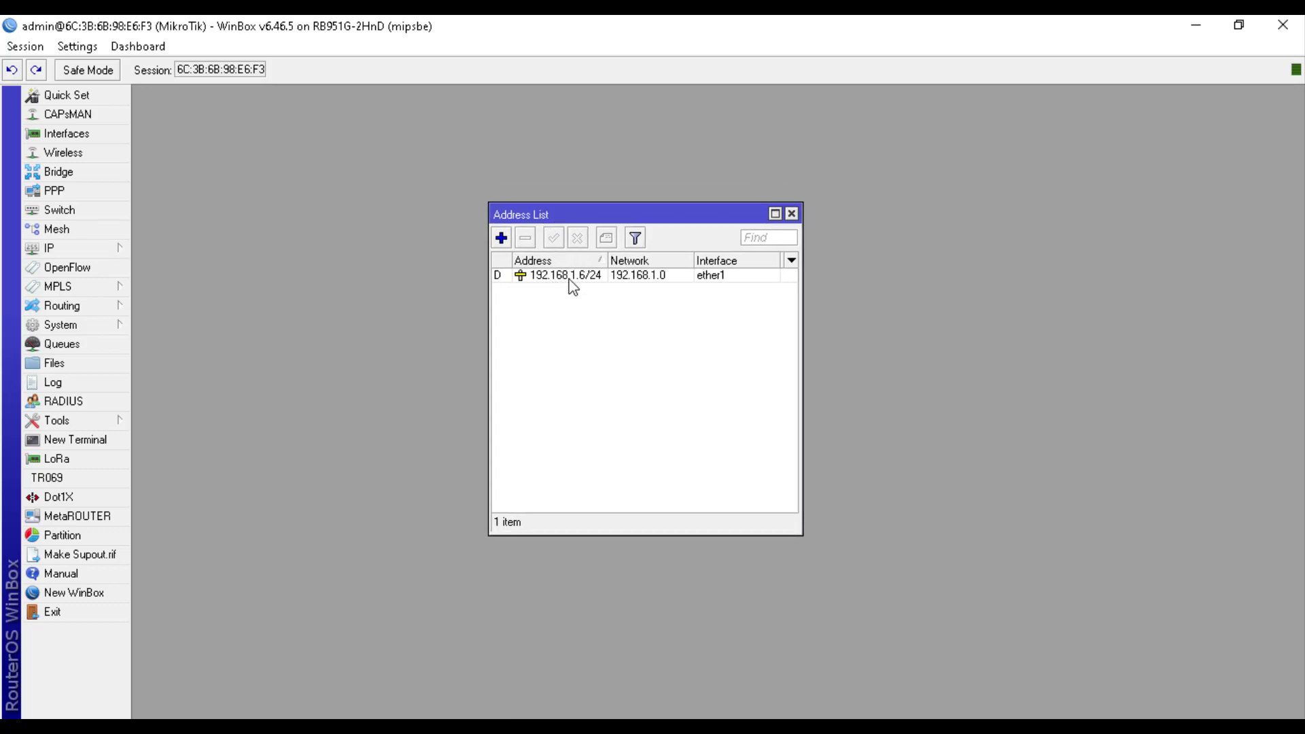
pyautogui.click(501, 238)
pyautogui.moveTo(649, 297); pyautogui.dragTo(611, 339)
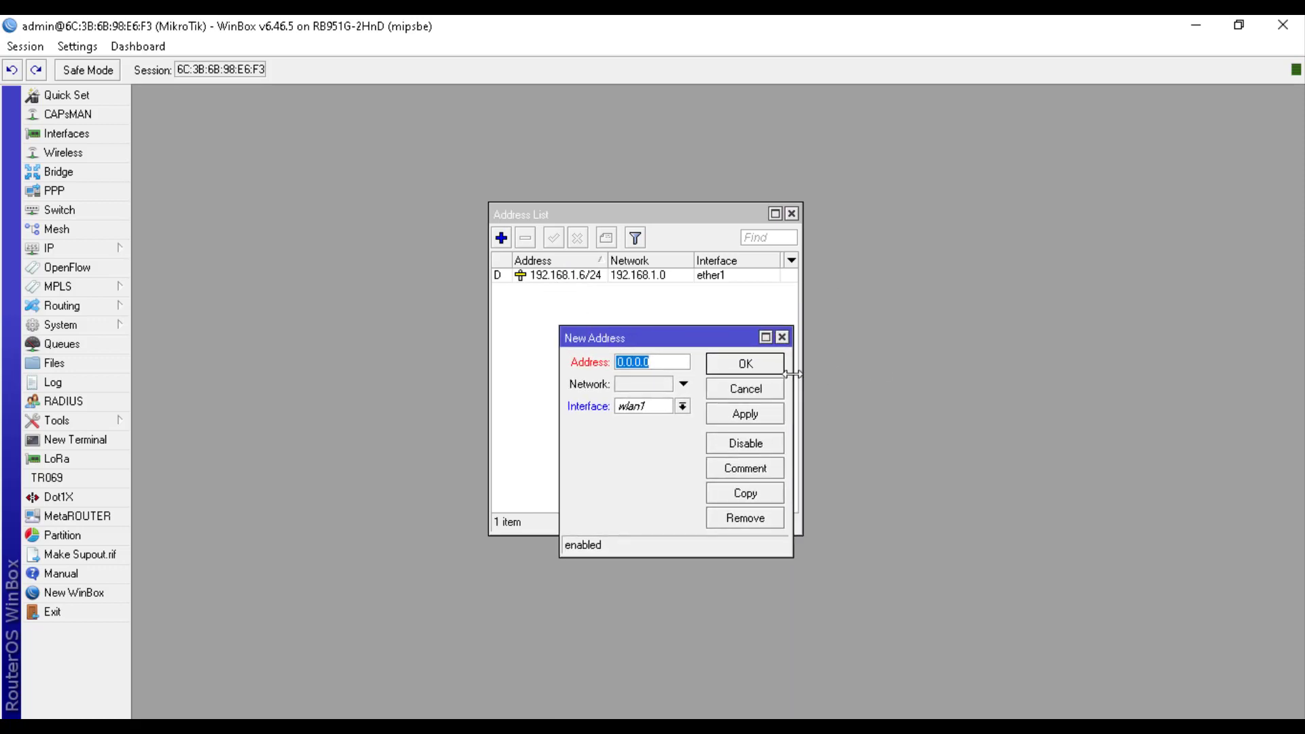
pyautogui.moveTo(793, 372); pyautogui.dragTo(897, 372)
pyautogui.write('192')
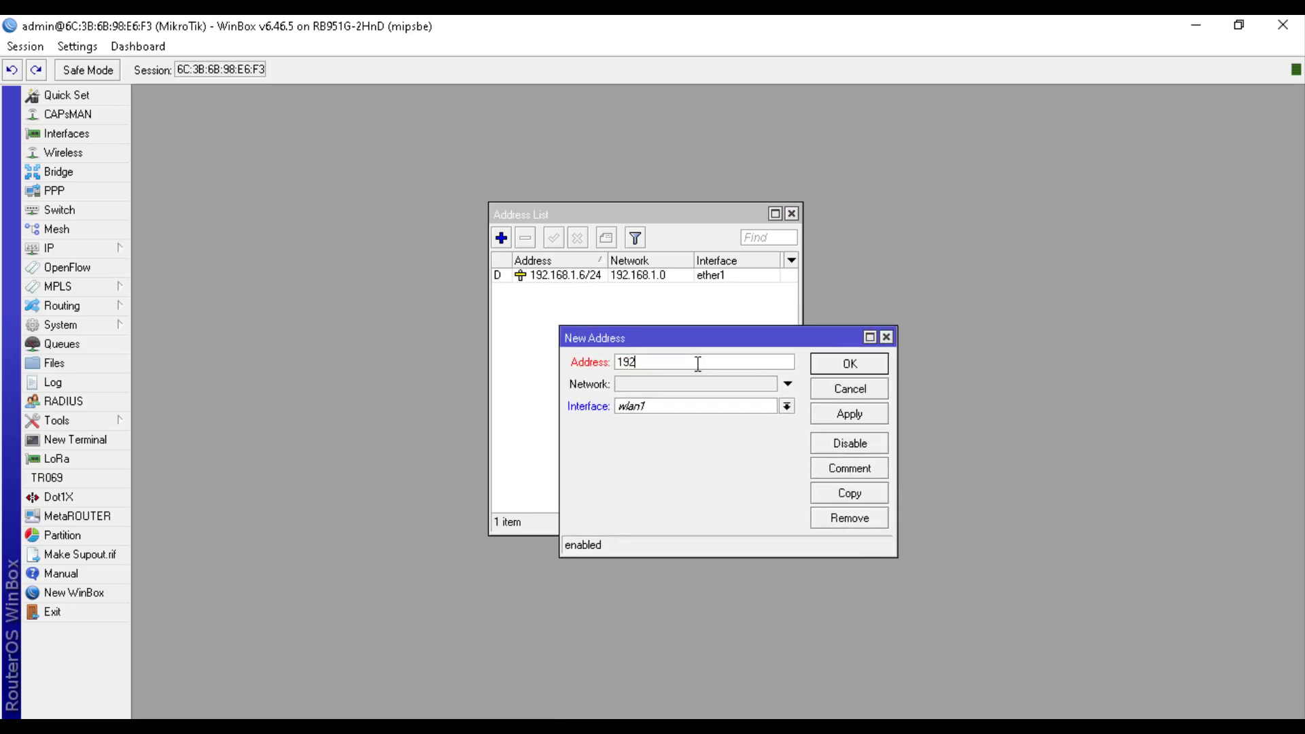
pyautogui.write('.168.102.1/24')
pyautogui.click(786, 407)
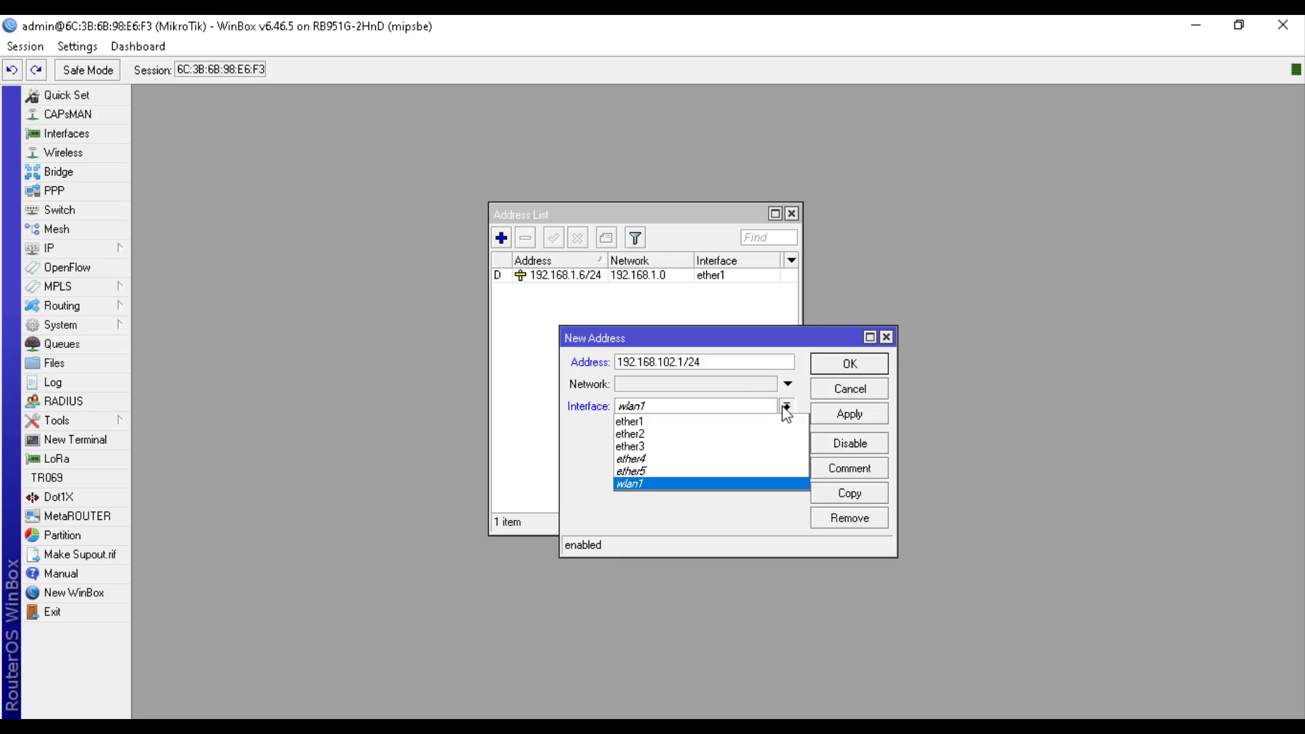
pyautogui.click(747, 434)
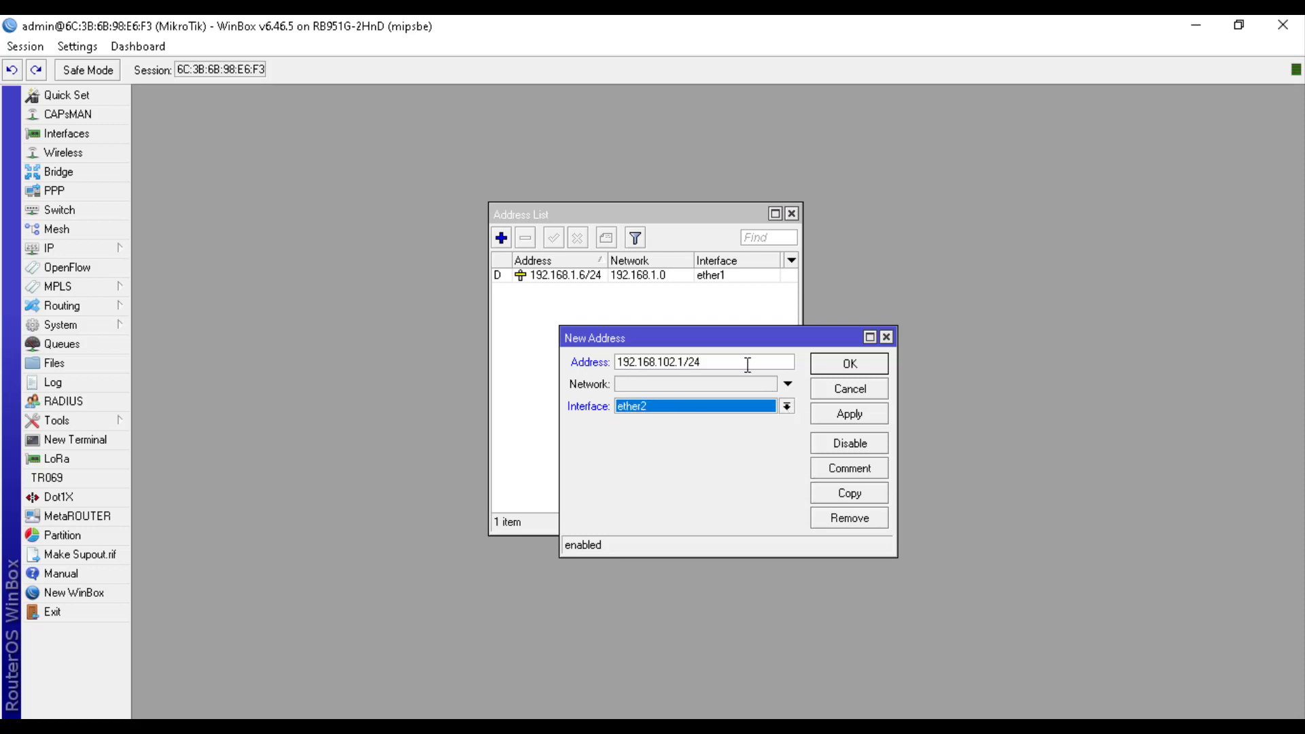
pyautogui.click(837, 370)
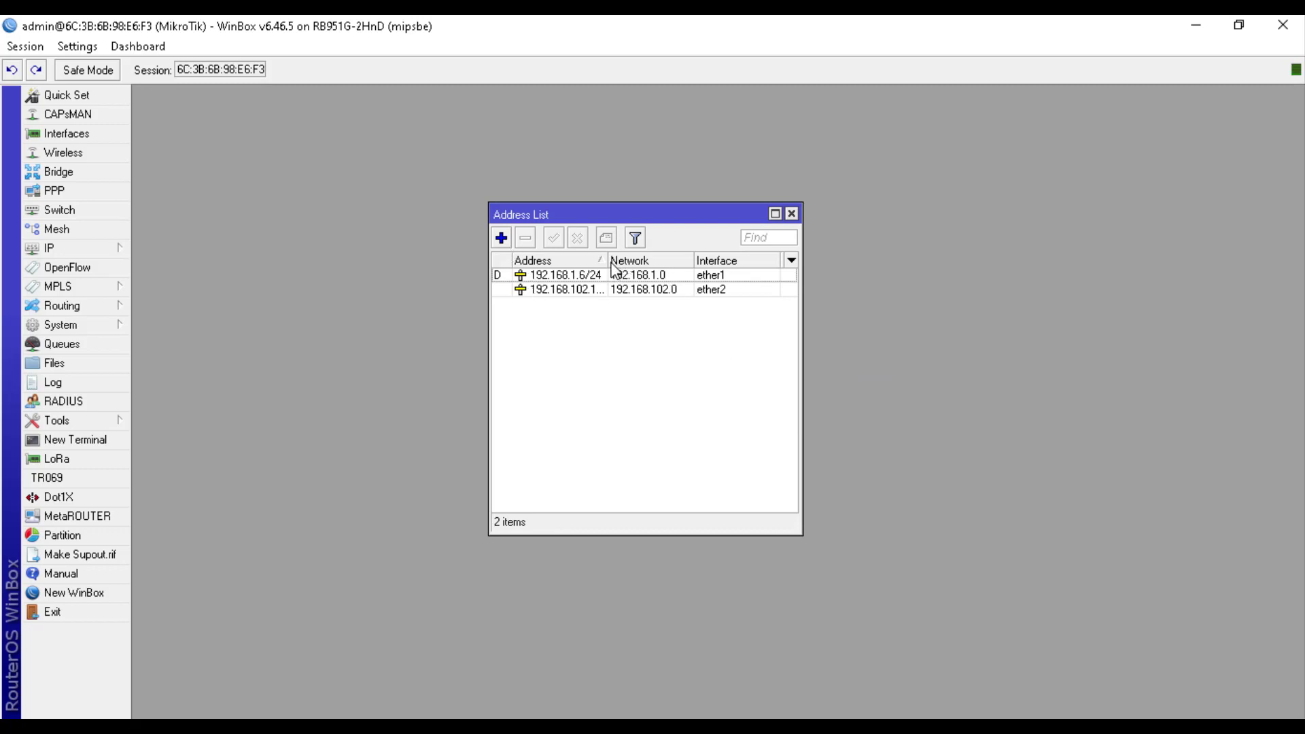
pyautogui.moveTo(608, 261); pyautogui.dragTo(617, 261)
# Add 192.168.103.1/24 on ether3 and 192.168.104.1/24 on ether4
pyautogui.click(501, 238)
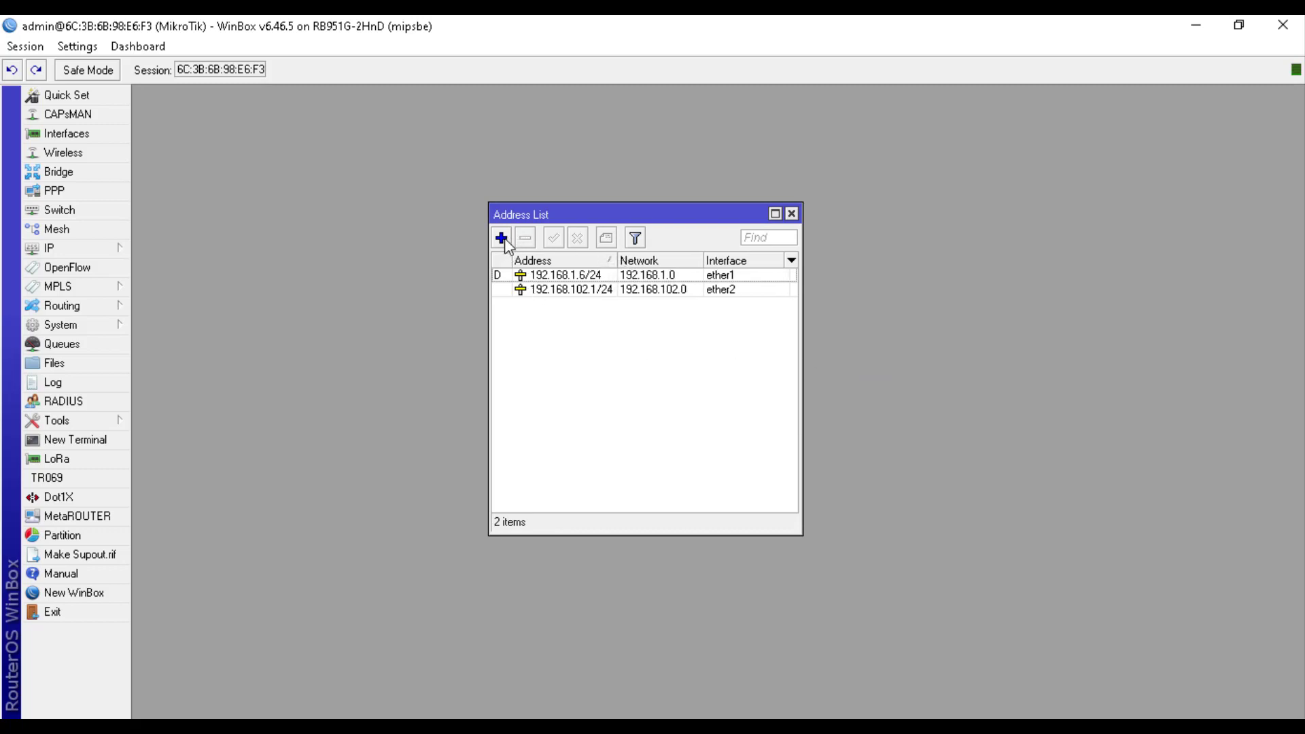
pyautogui.write('1')
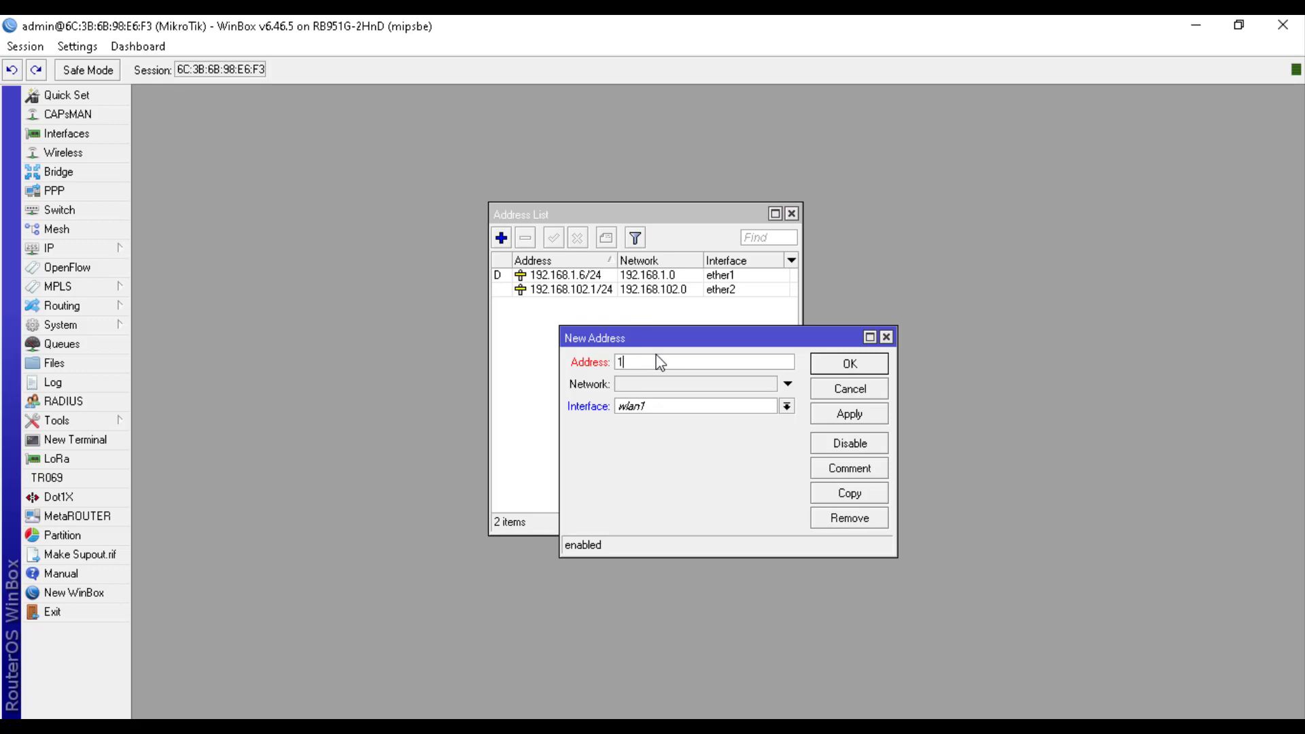
pyautogui.write('92.168.103.1/24')
pyautogui.click(699, 408)
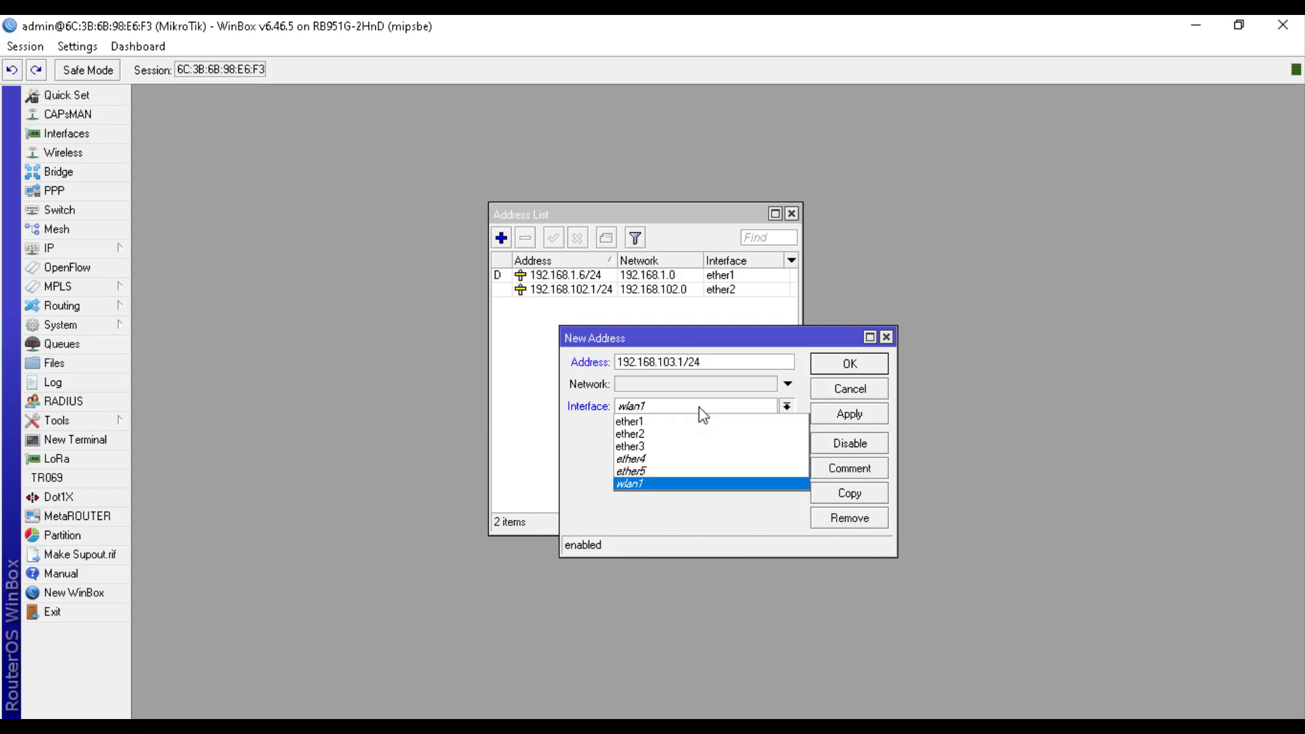
pyautogui.click(685, 448)
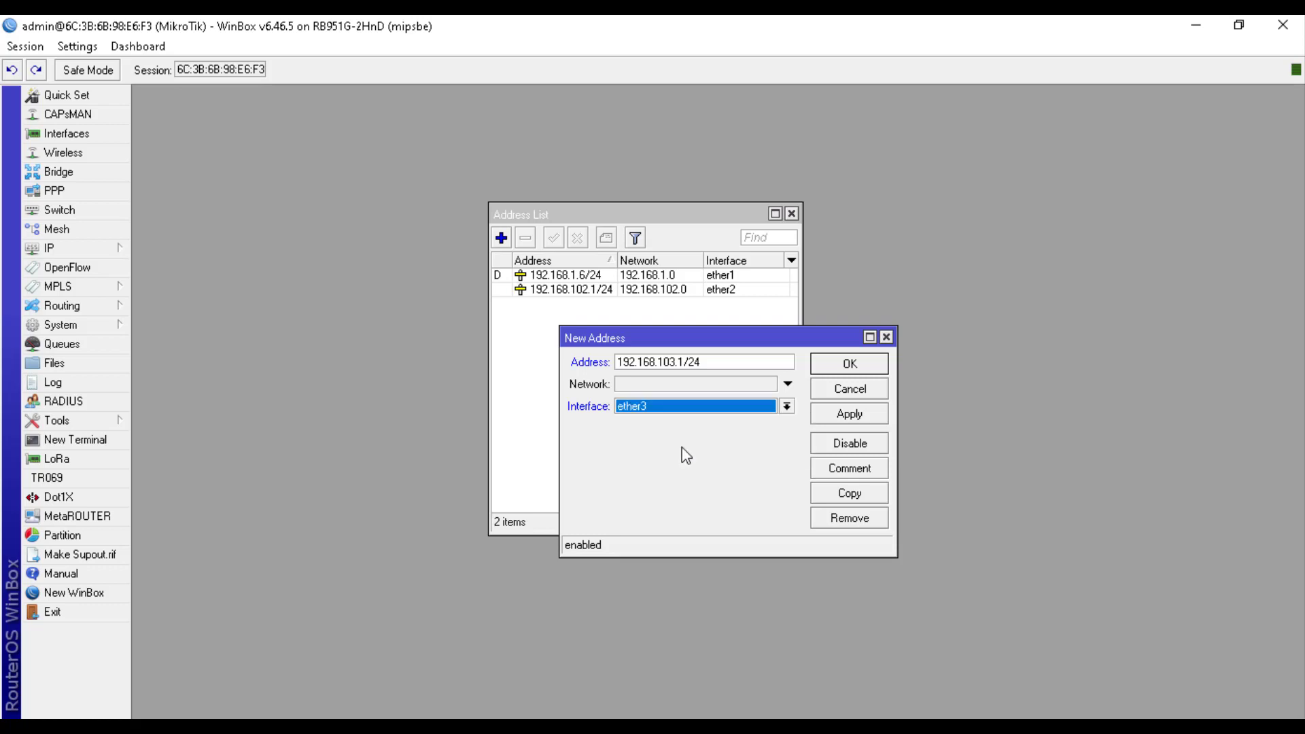
pyautogui.click(833, 368)
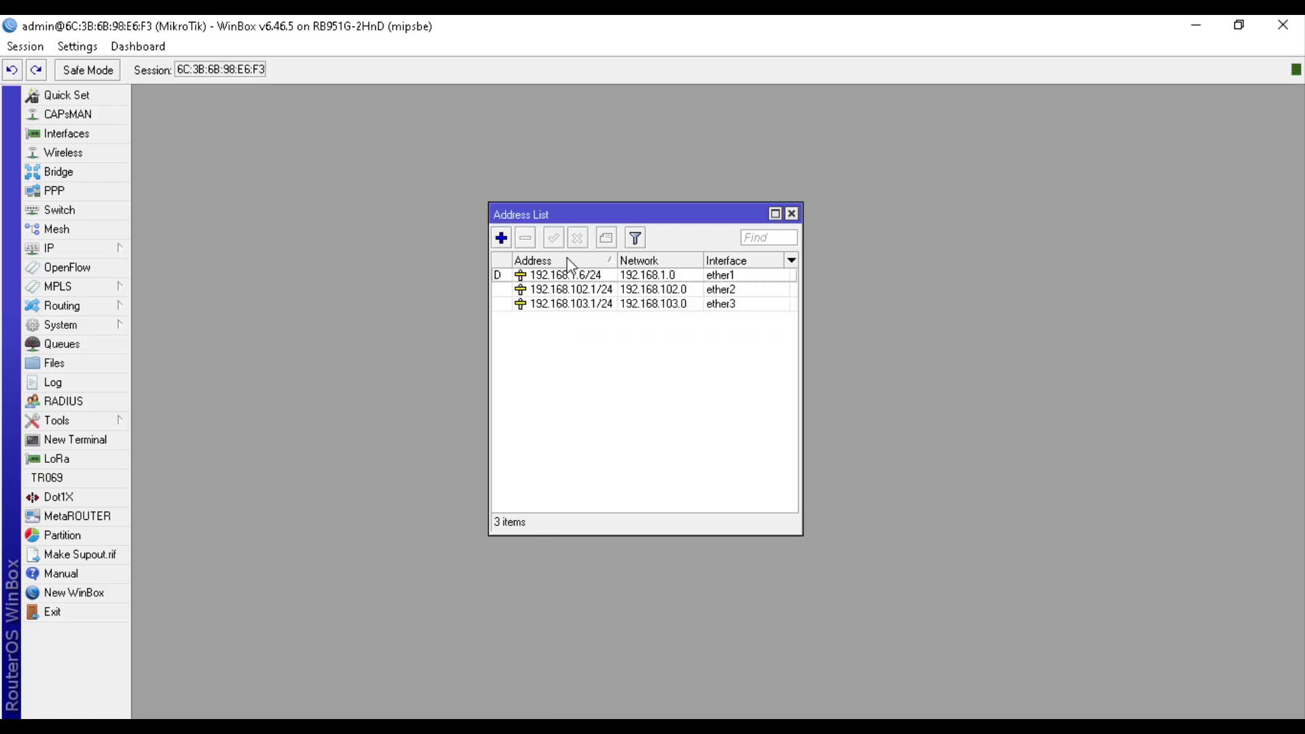
pyautogui.click(501, 238)
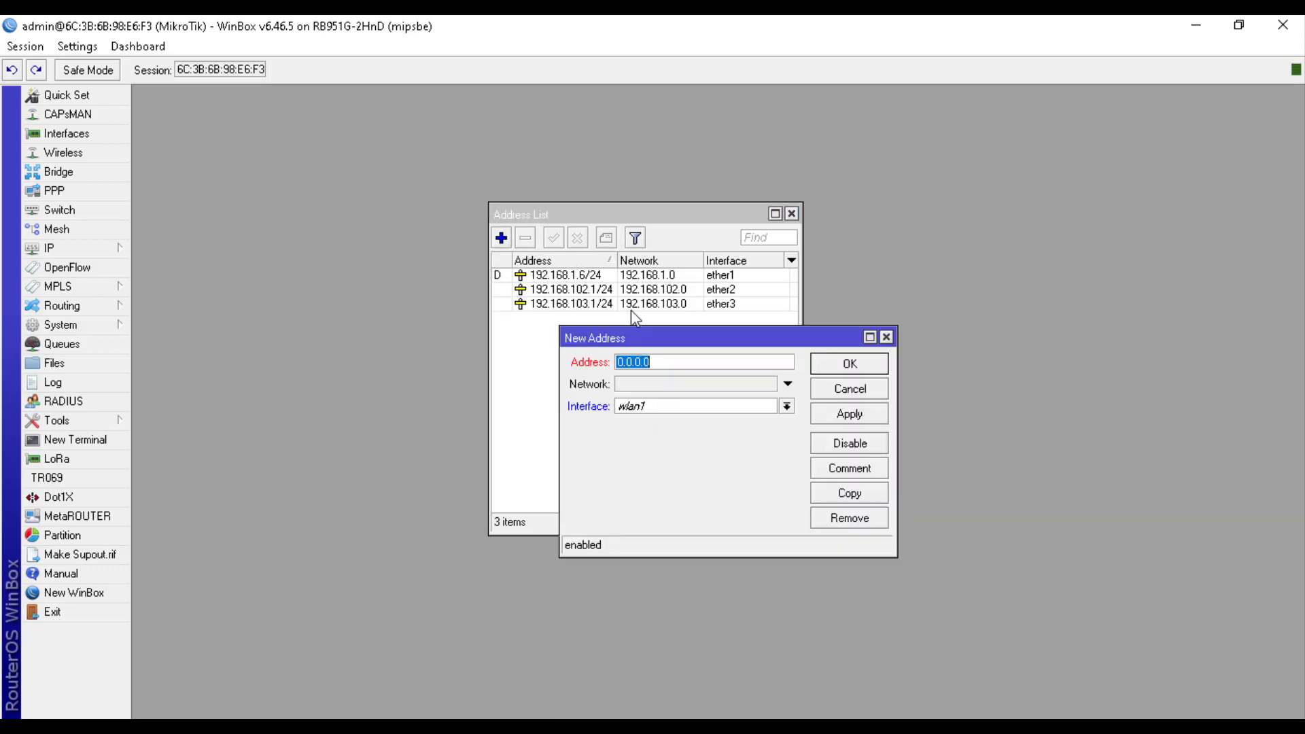
pyautogui.write('192.168.104.1/24')
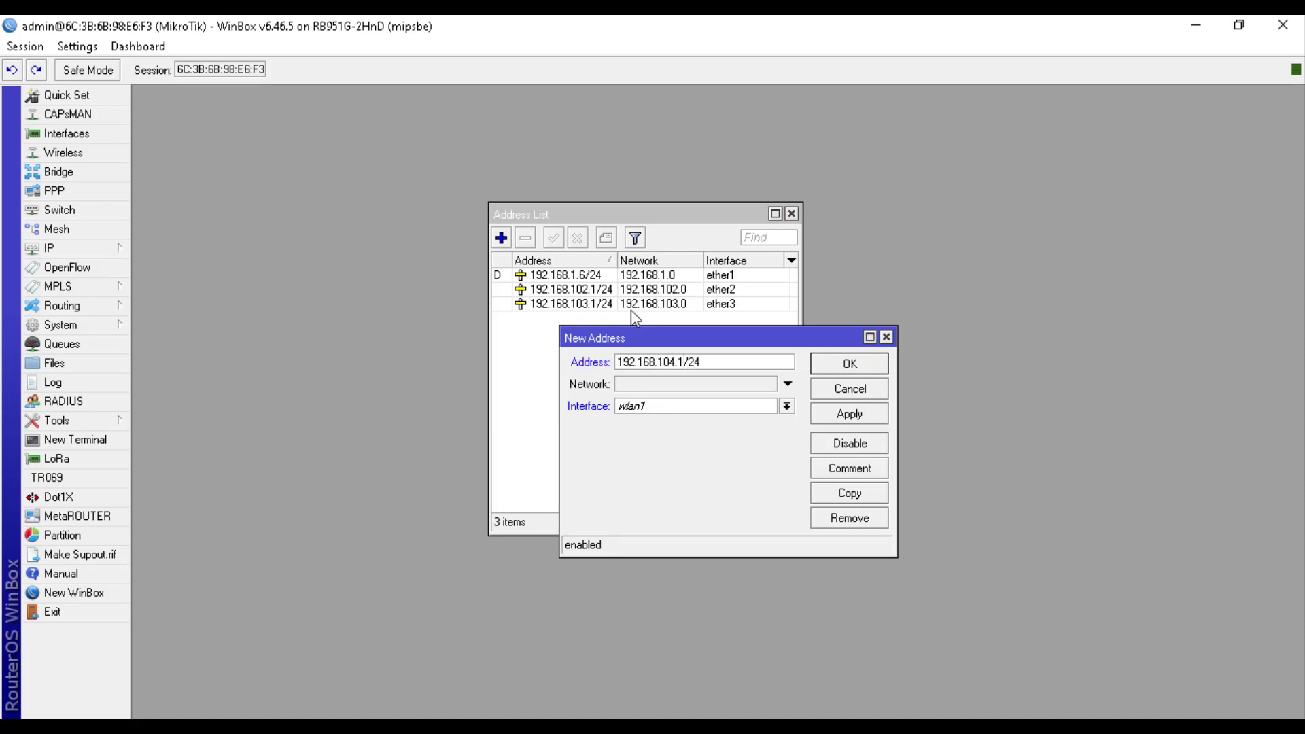
pyautogui.click(689, 411)
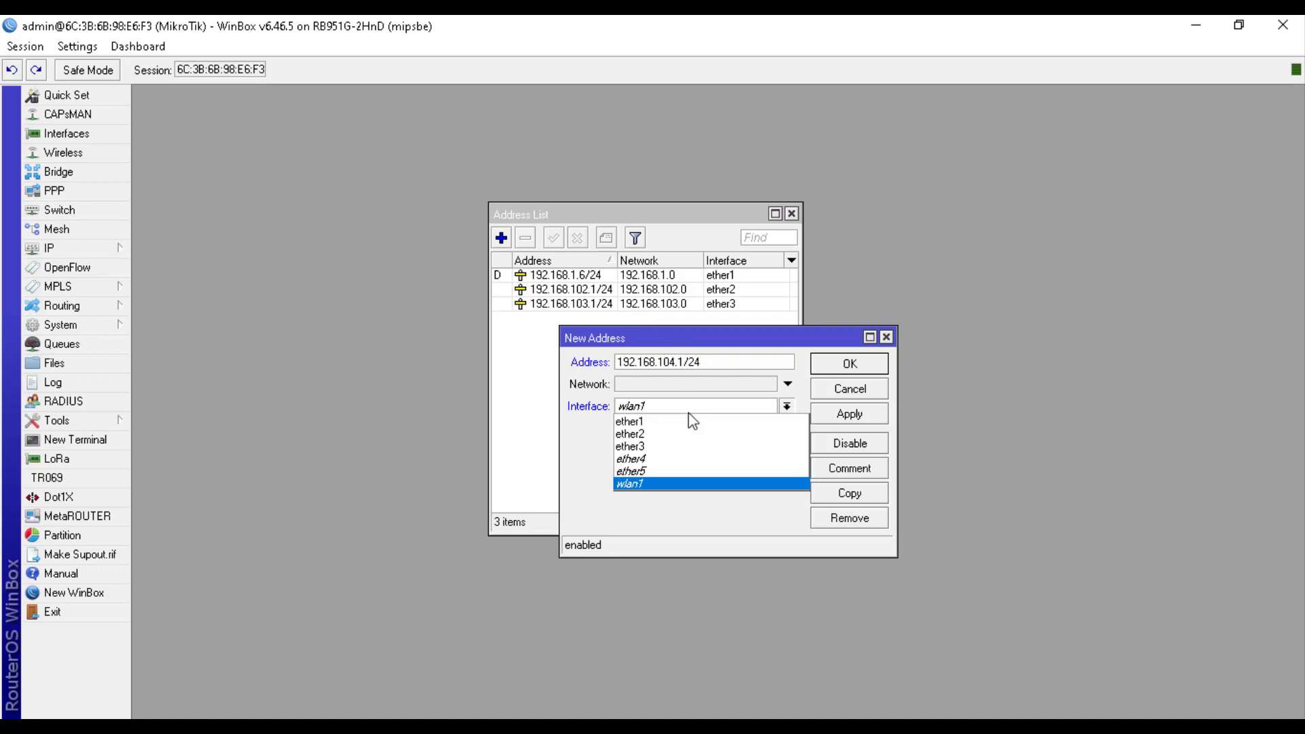
pyautogui.click(676, 459)
pyautogui.click(829, 367)
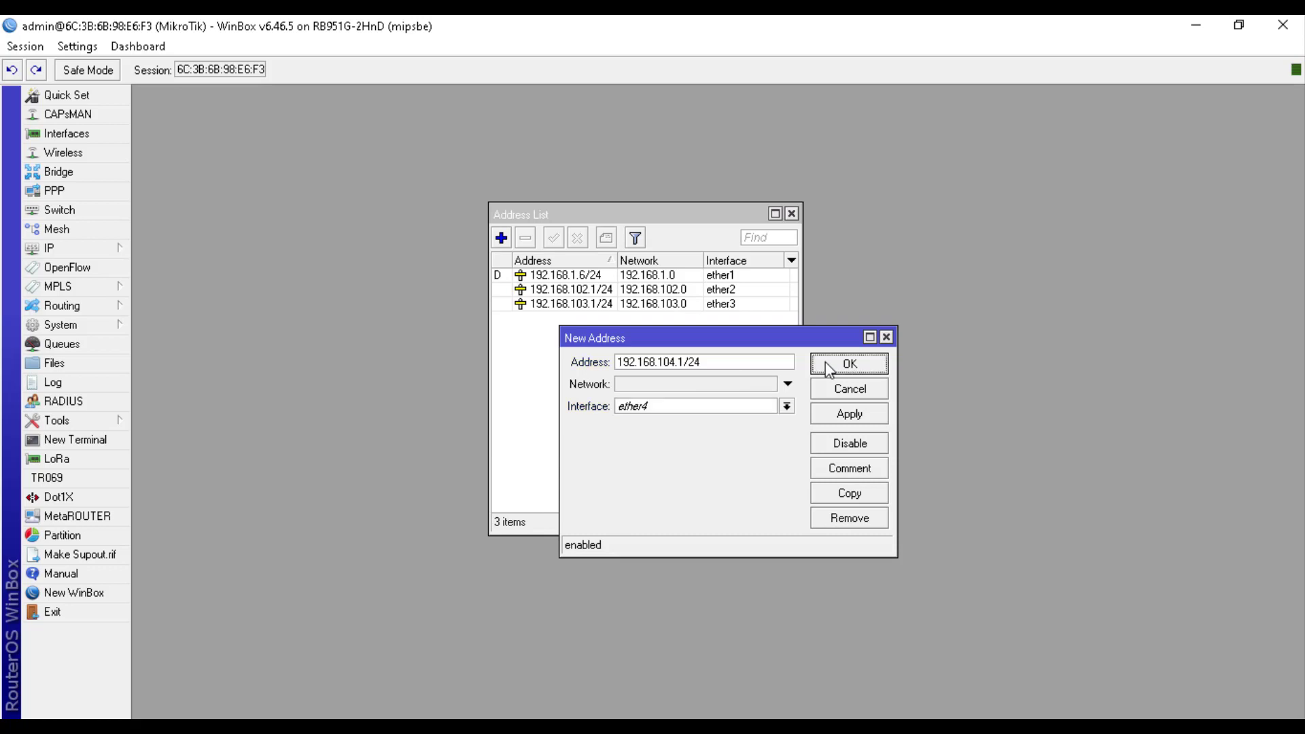
# Add 192.168.105.1/24 on ether5 and 192.168.106.1/24 on wlan1, then close the list
pyautogui.click(501, 238)
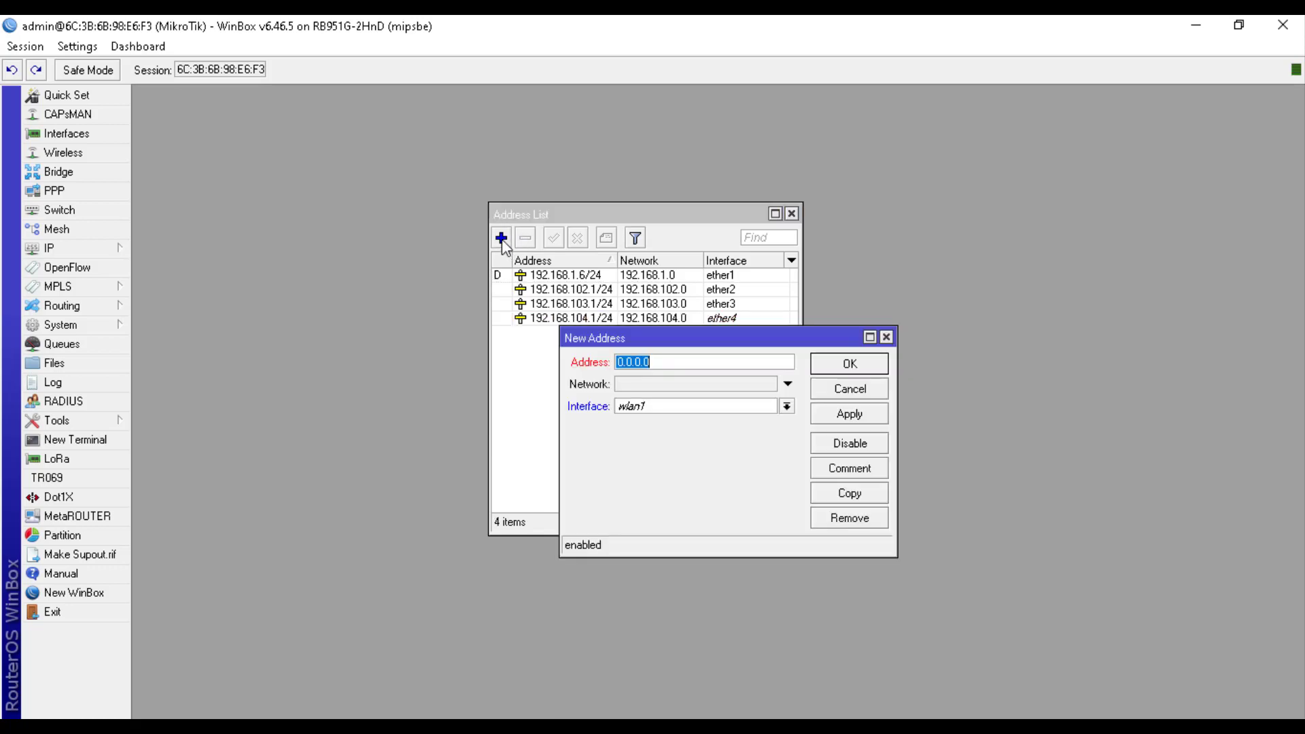
pyautogui.write('192.168.10')
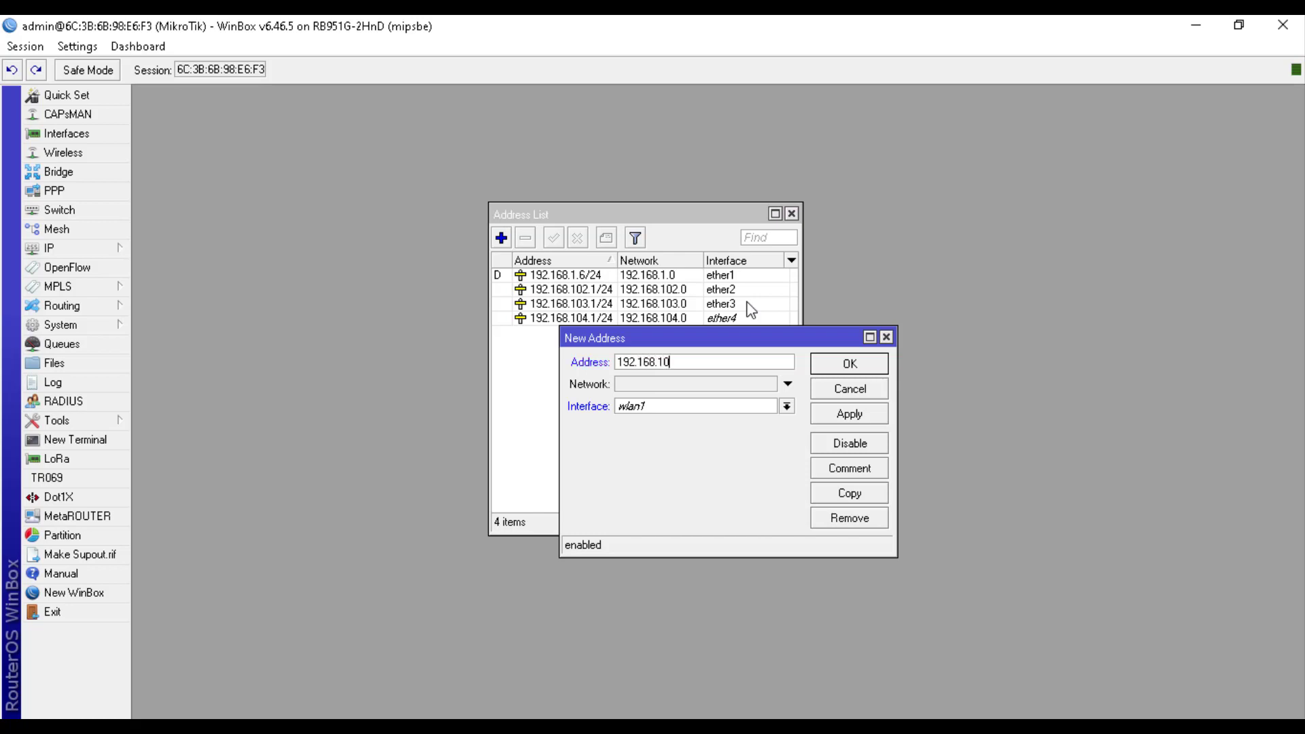
pyautogui.write('5.1/24')
pyautogui.click(712, 408)
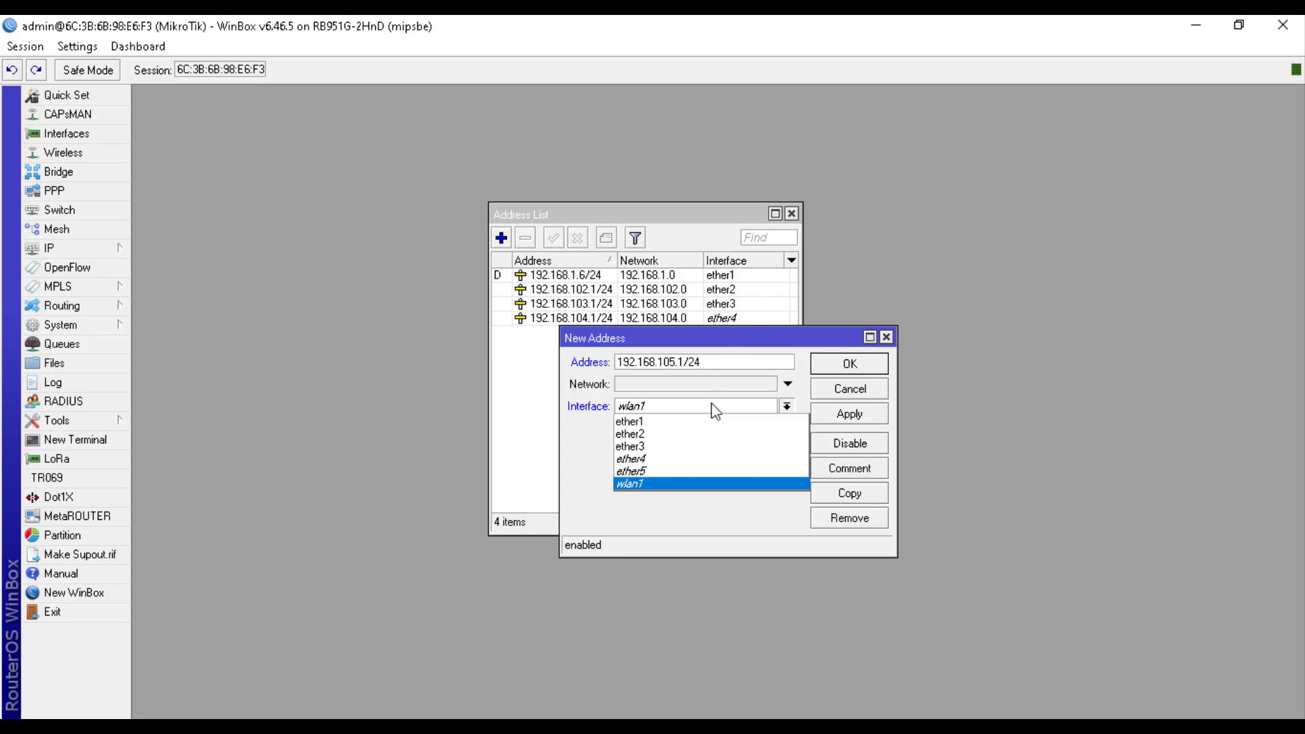
pyautogui.click(687, 473)
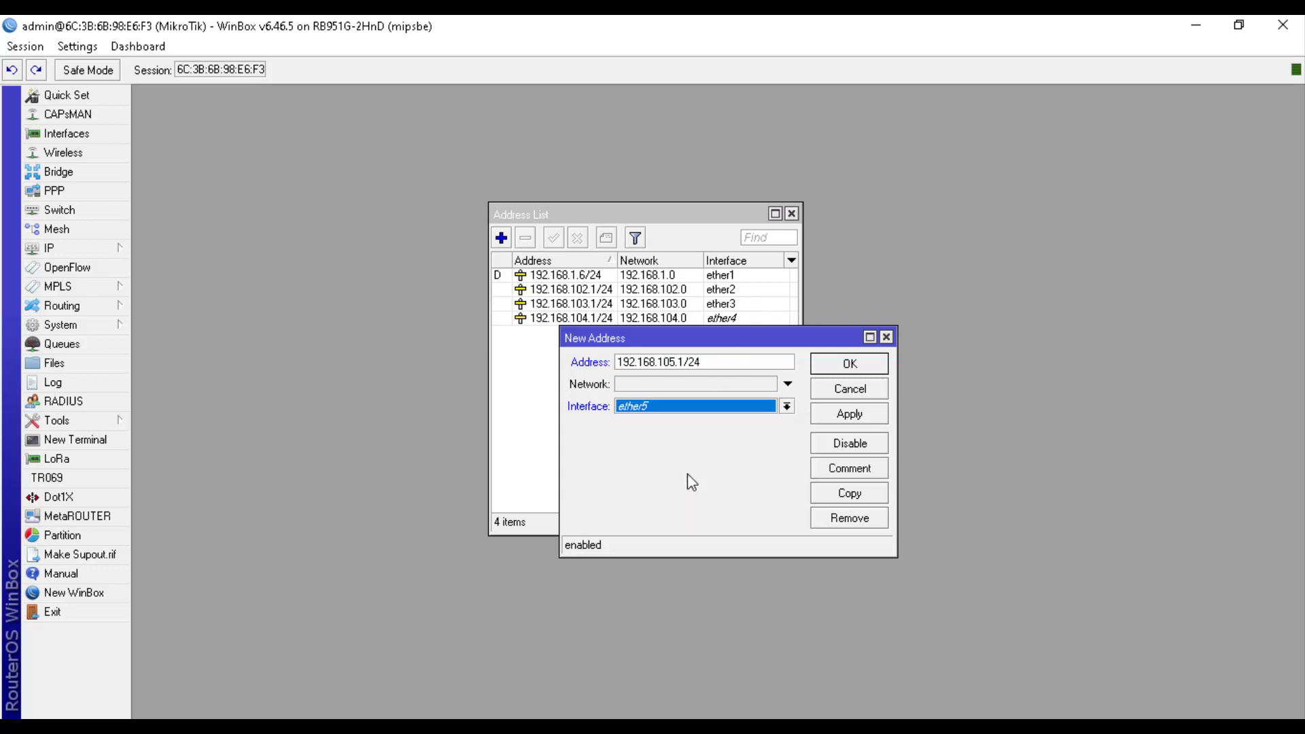
pyautogui.click(850, 365)
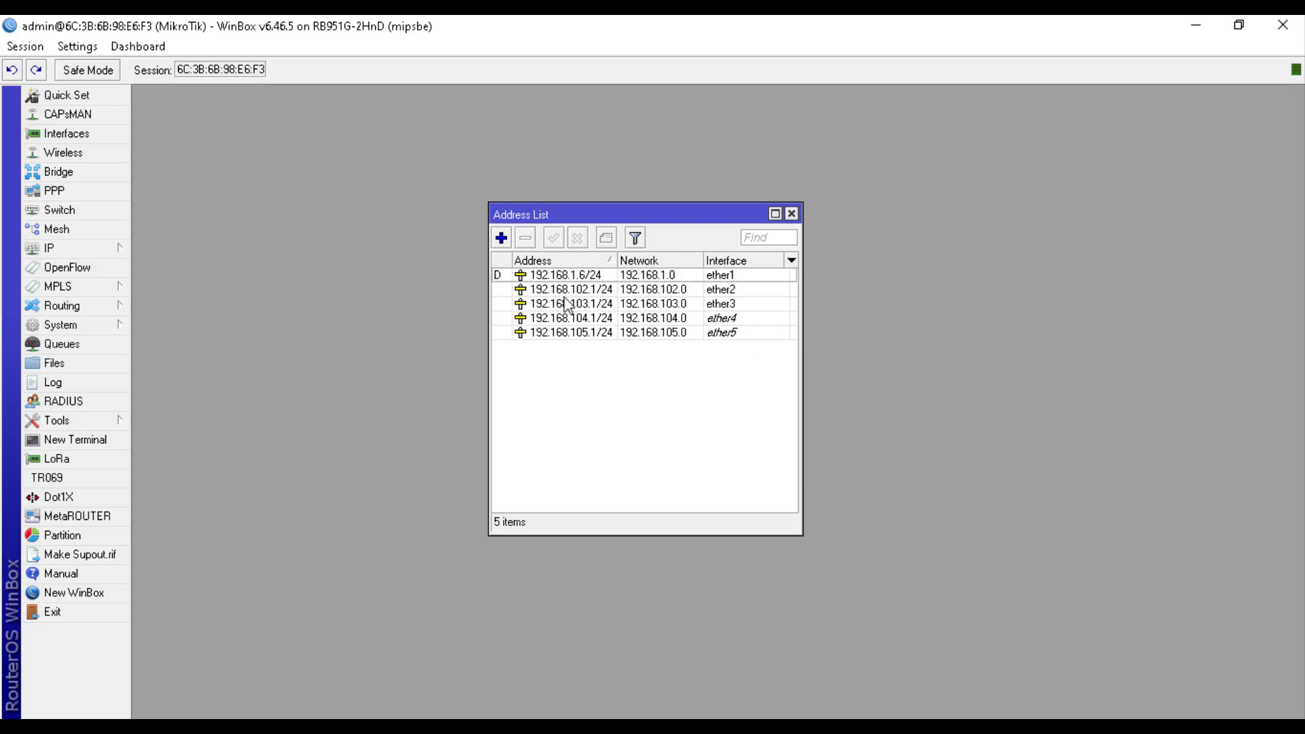
pyautogui.click(501, 238)
pyautogui.write('19')
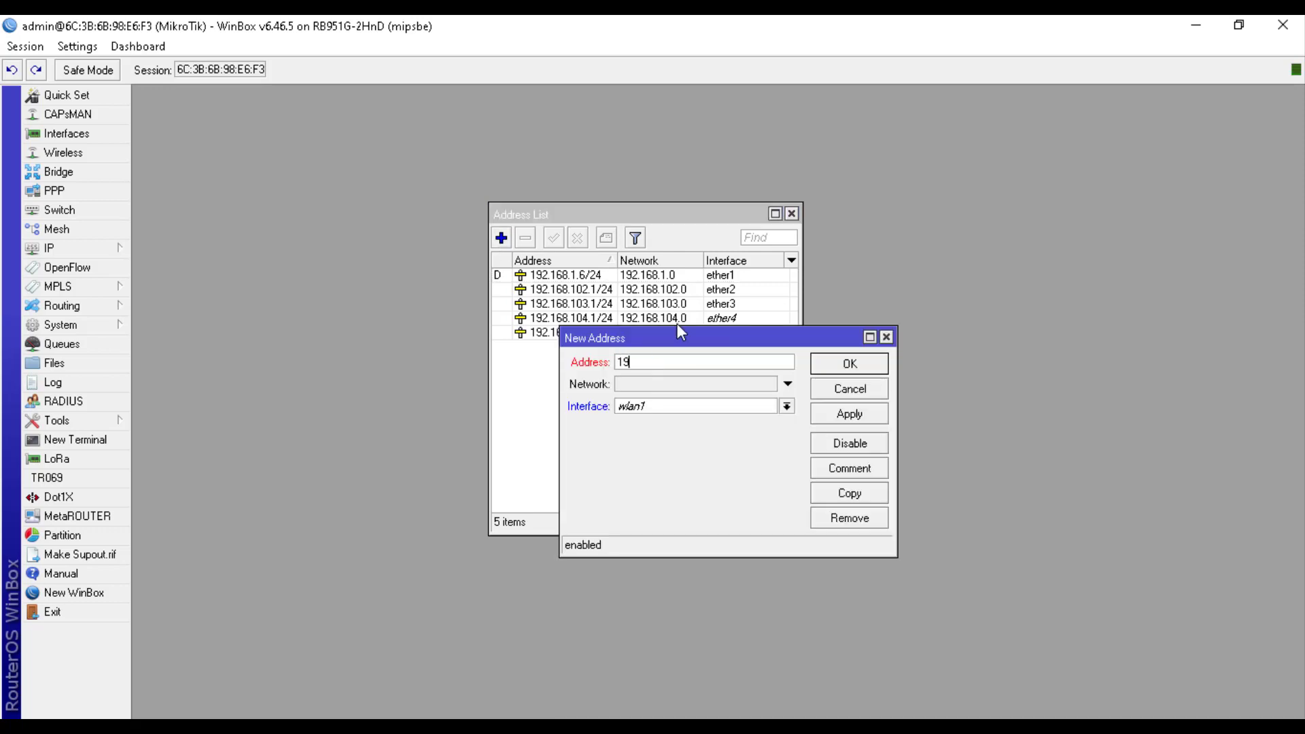
pyautogui.write('2.168.106.1/24')
pyautogui.click(706, 406)
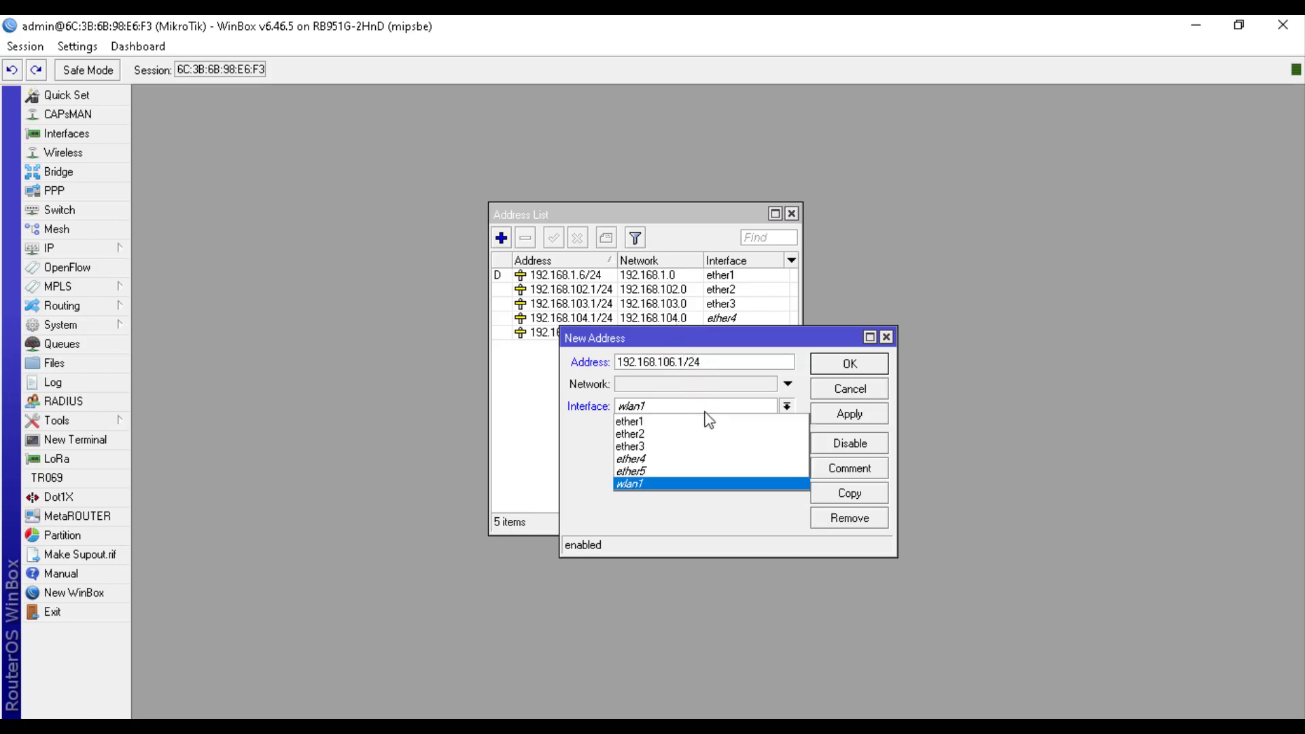
pyautogui.click(681, 485)
pyautogui.click(848, 363)
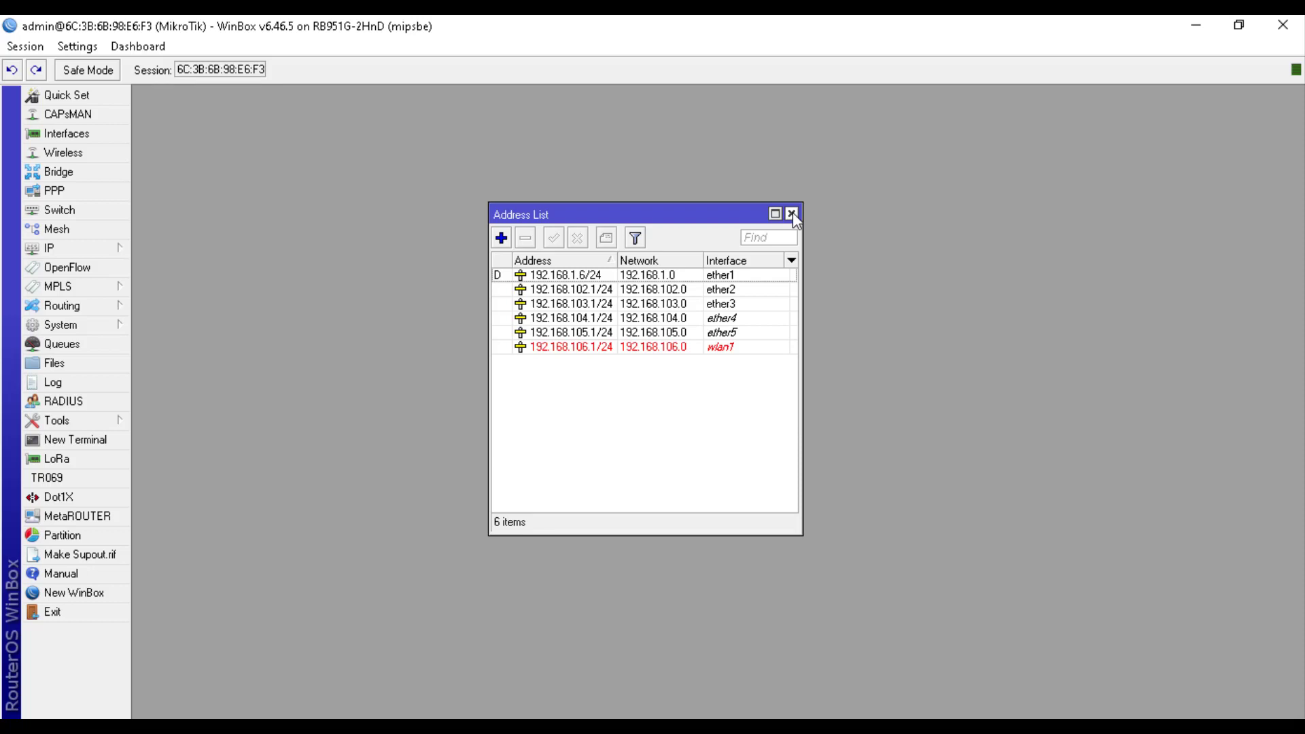
pyautogui.click(792, 213)
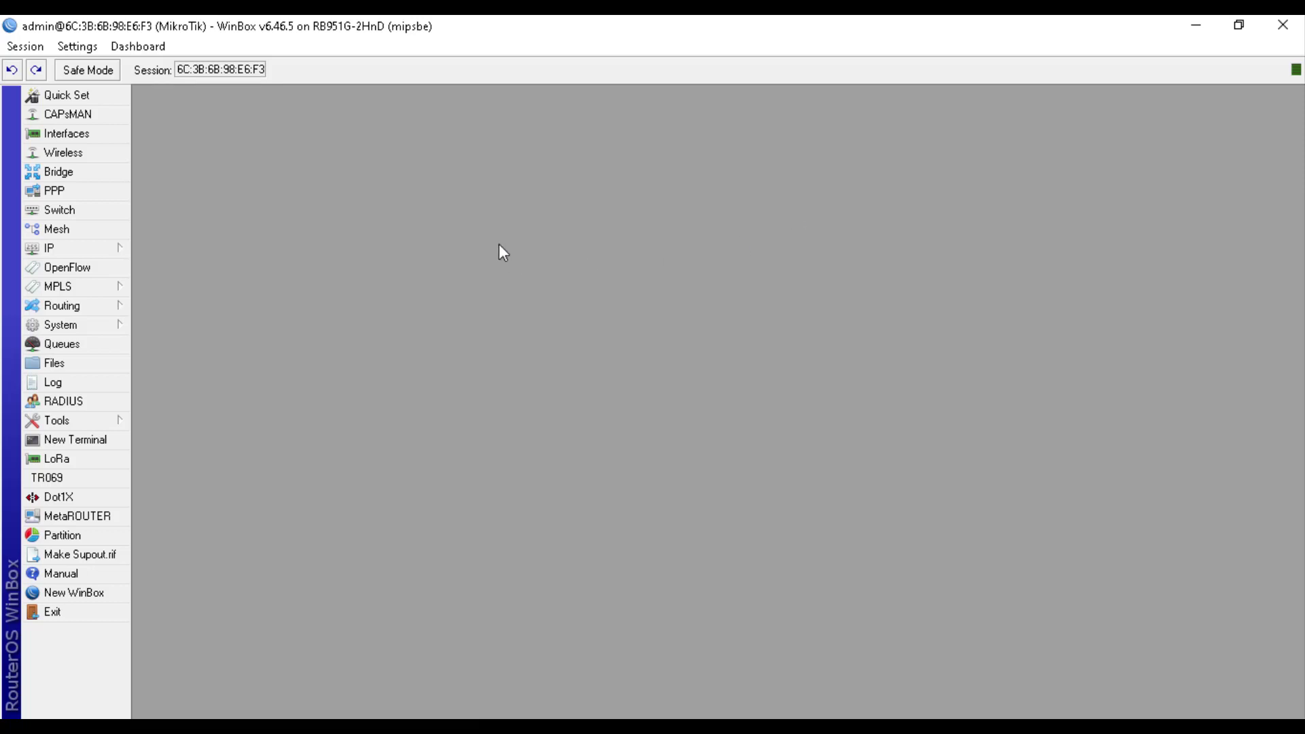
# Create a srcnat NAT rule with out-interface ether1 and action masquerade
pyautogui.click(110, 250)
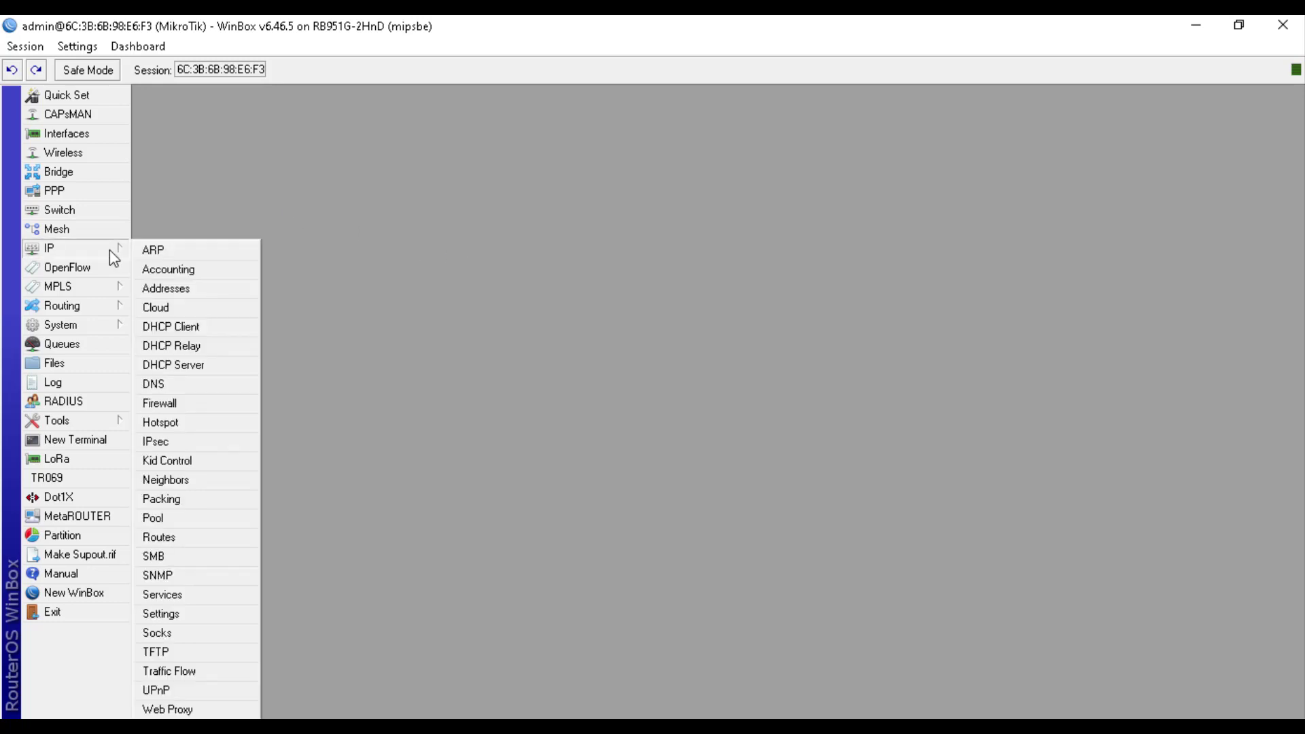
pyautogui.click(202, 403)
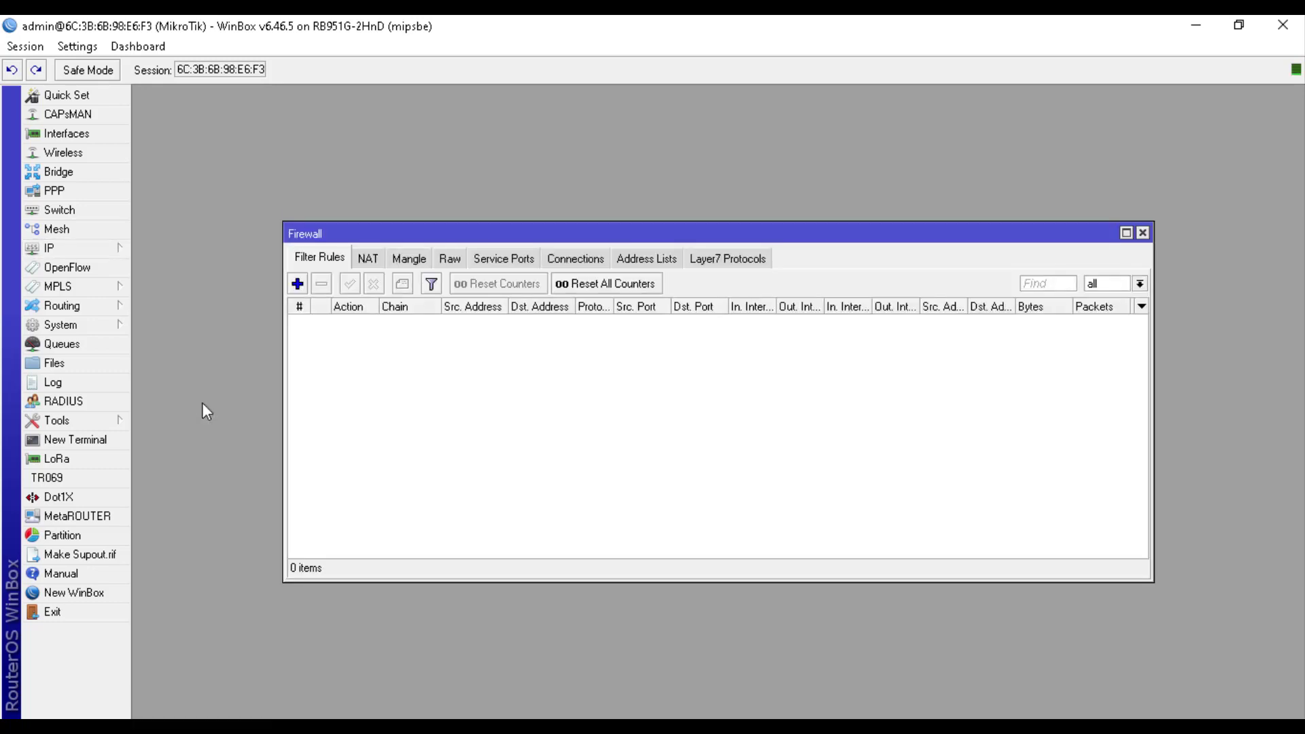
pyautogui.click(368, 259)
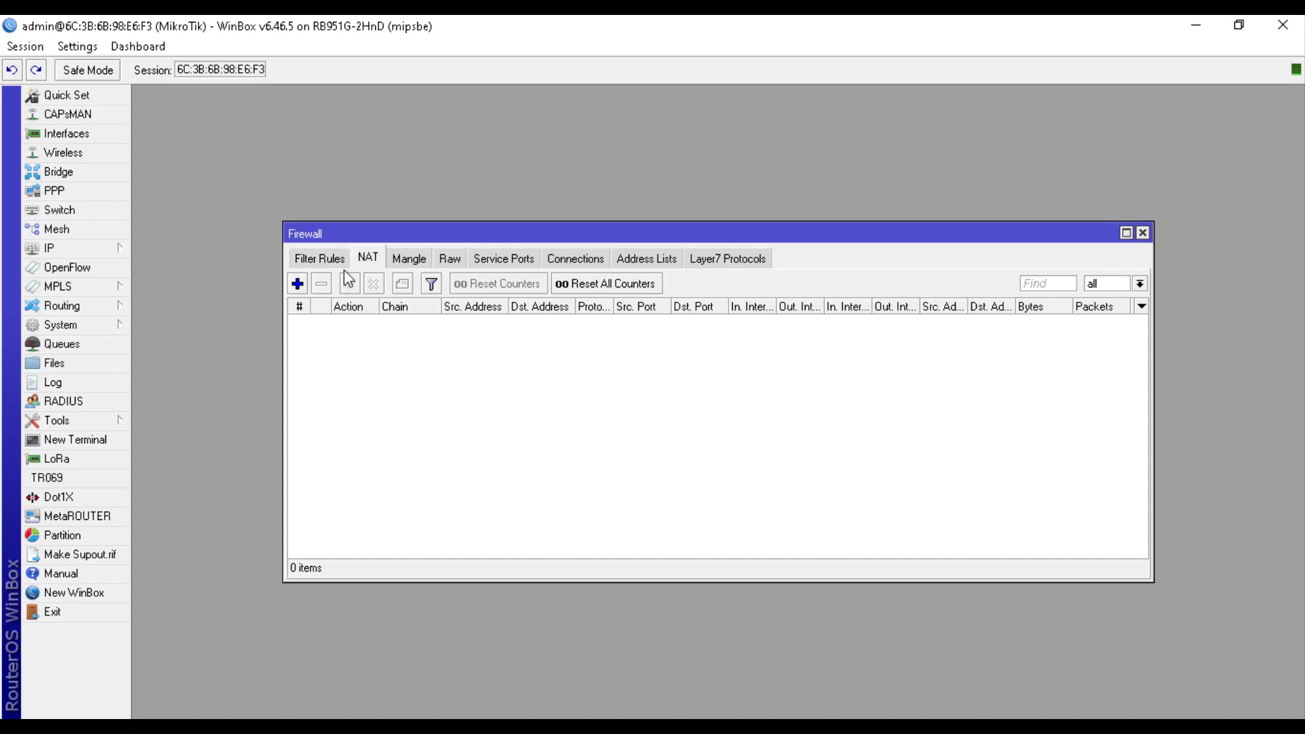
pyautogui.click(298, 284)
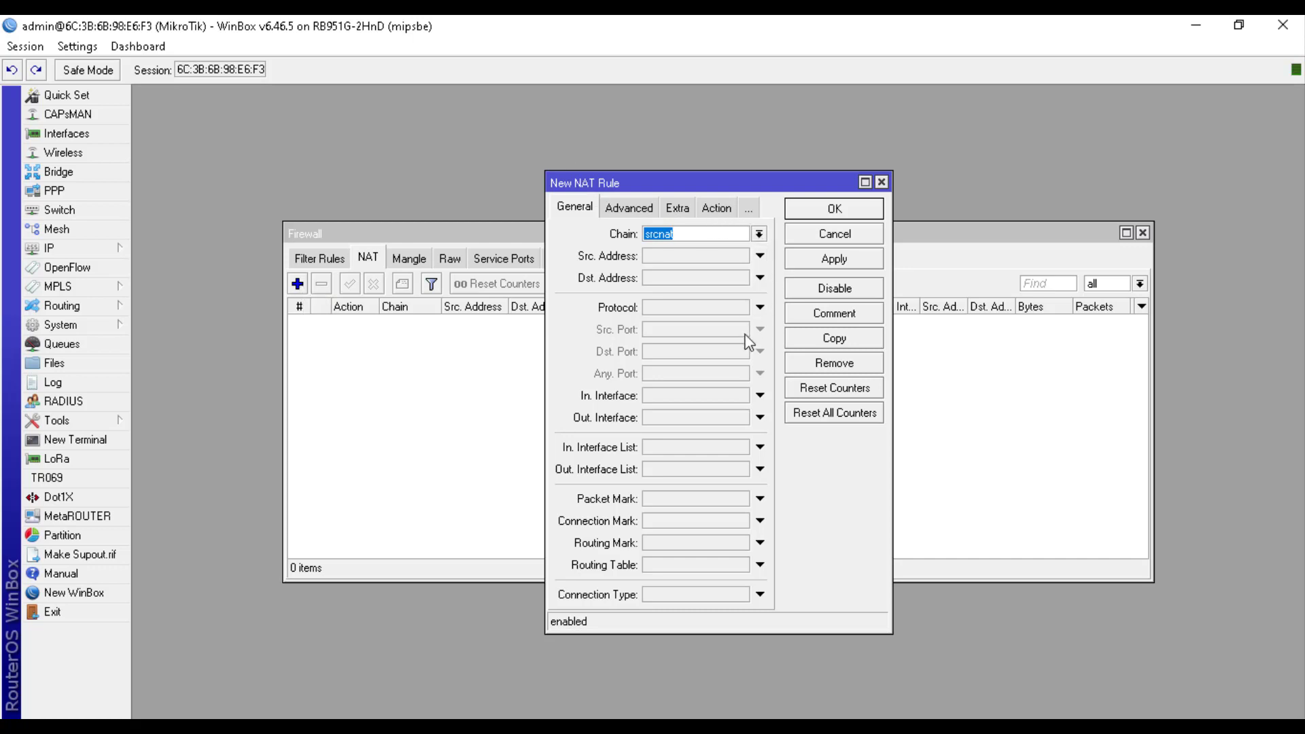
pyautogui.click(760, 418)
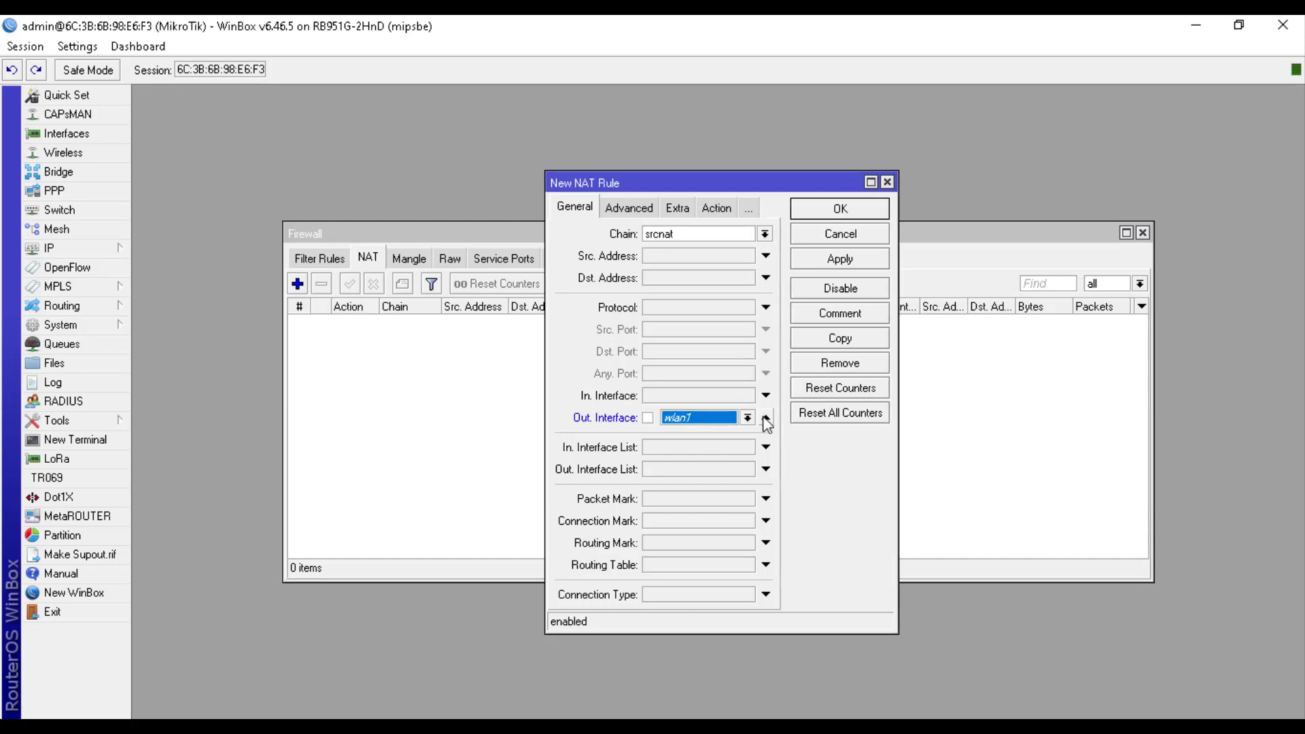
pyautogui.click(742, 420)
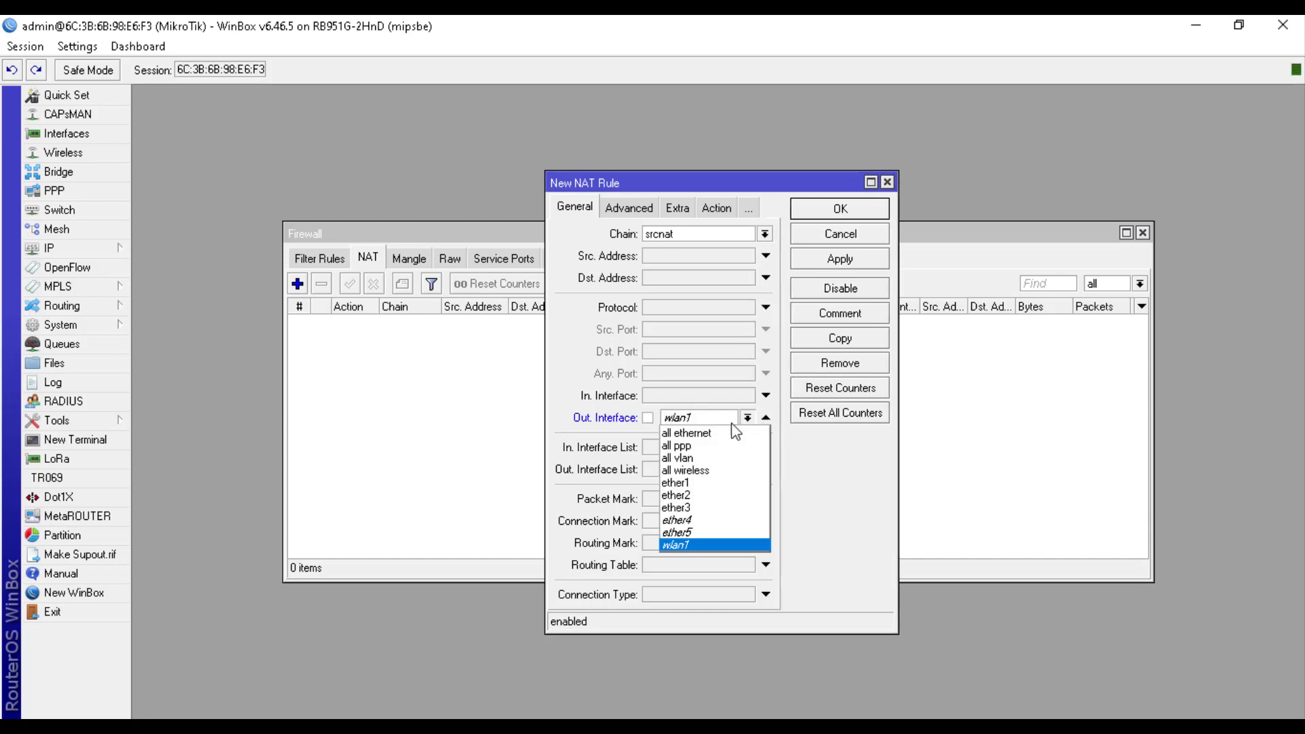
pyautogui.click(715, 481)
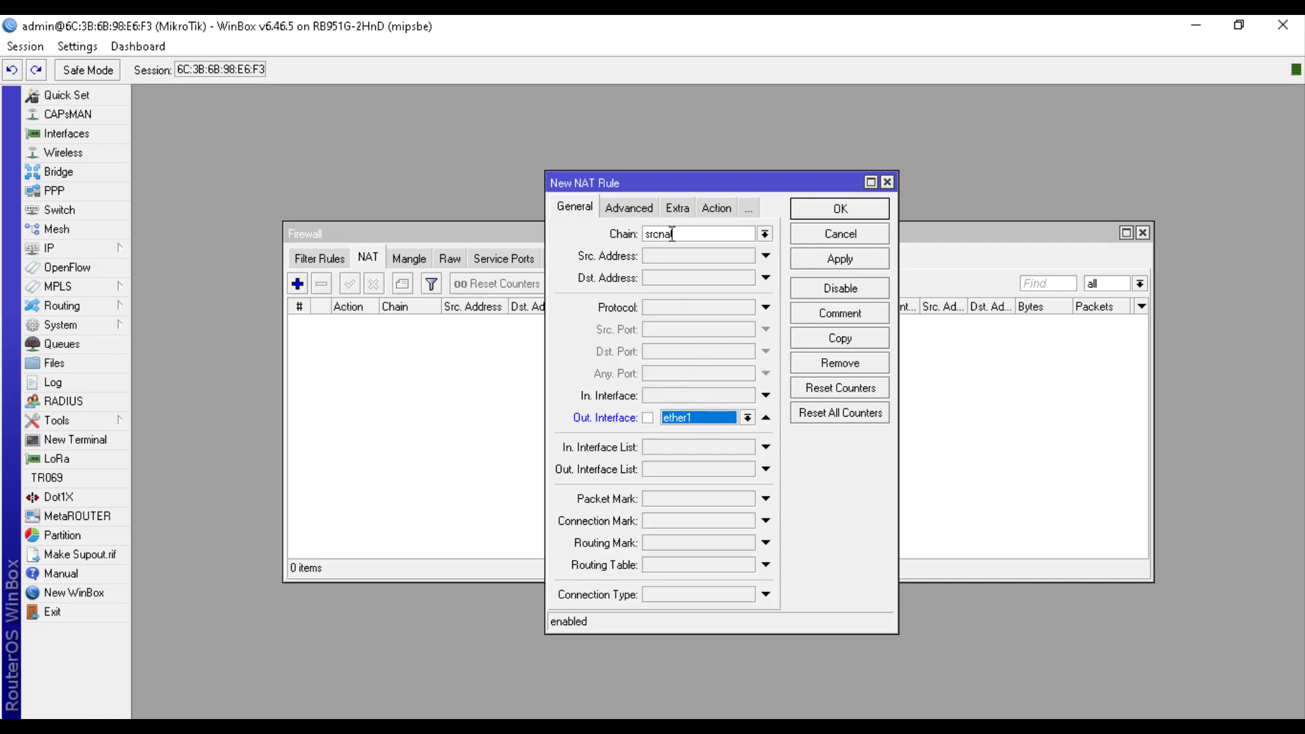
pyautogui.click(706, 209)
pyautogui.click(686, 246)
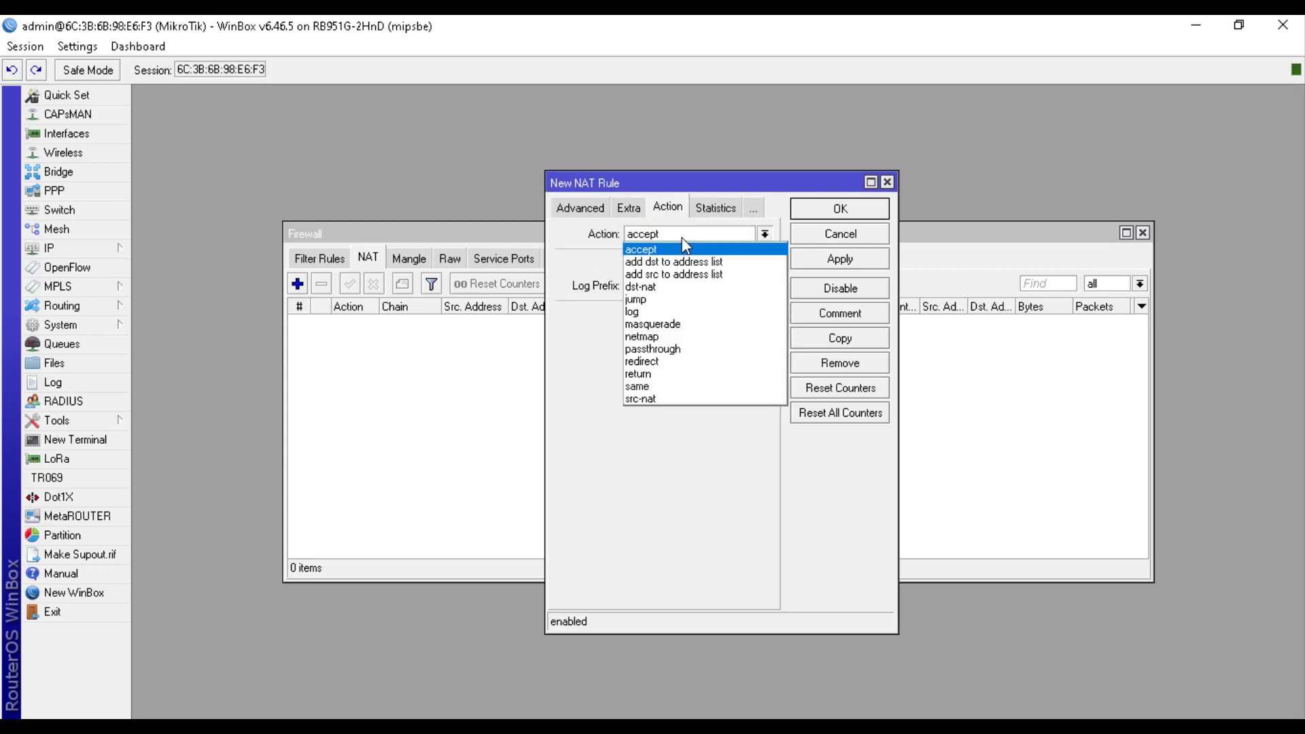
pyautogui.click(687, 330)
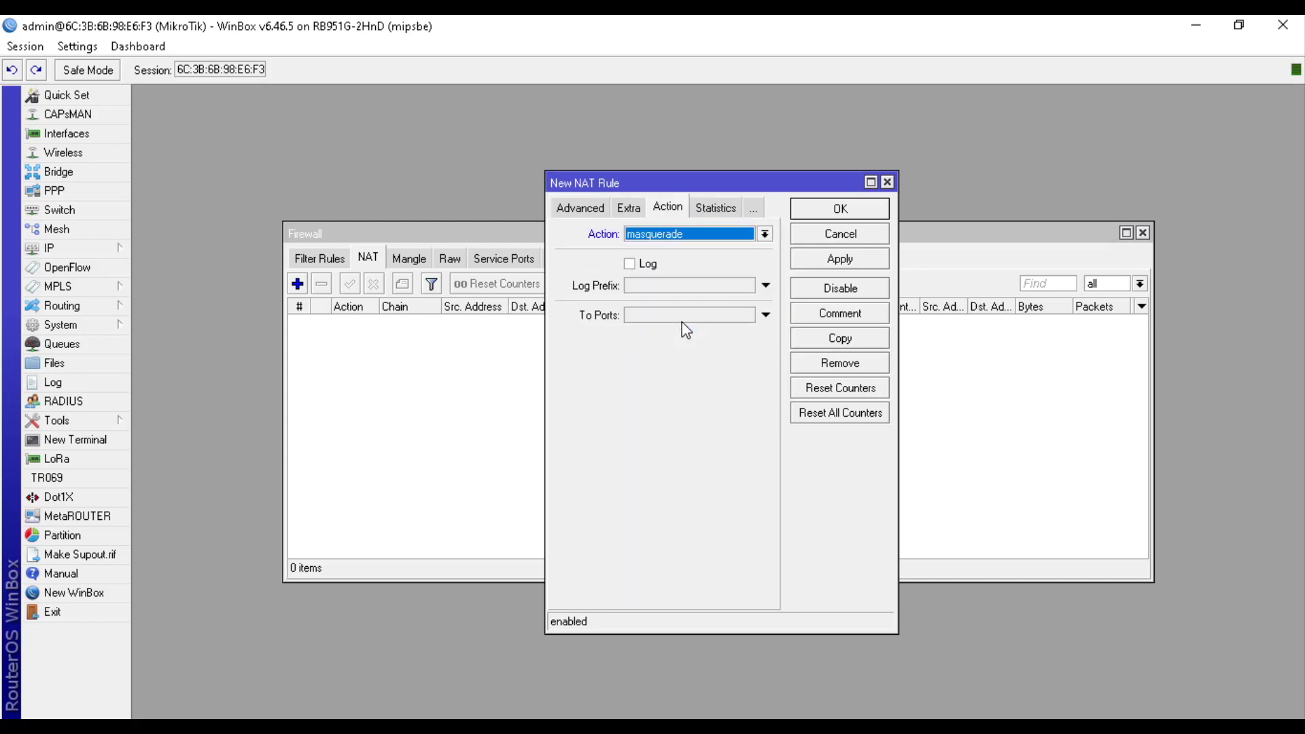
pyautogui.click(859, 212)
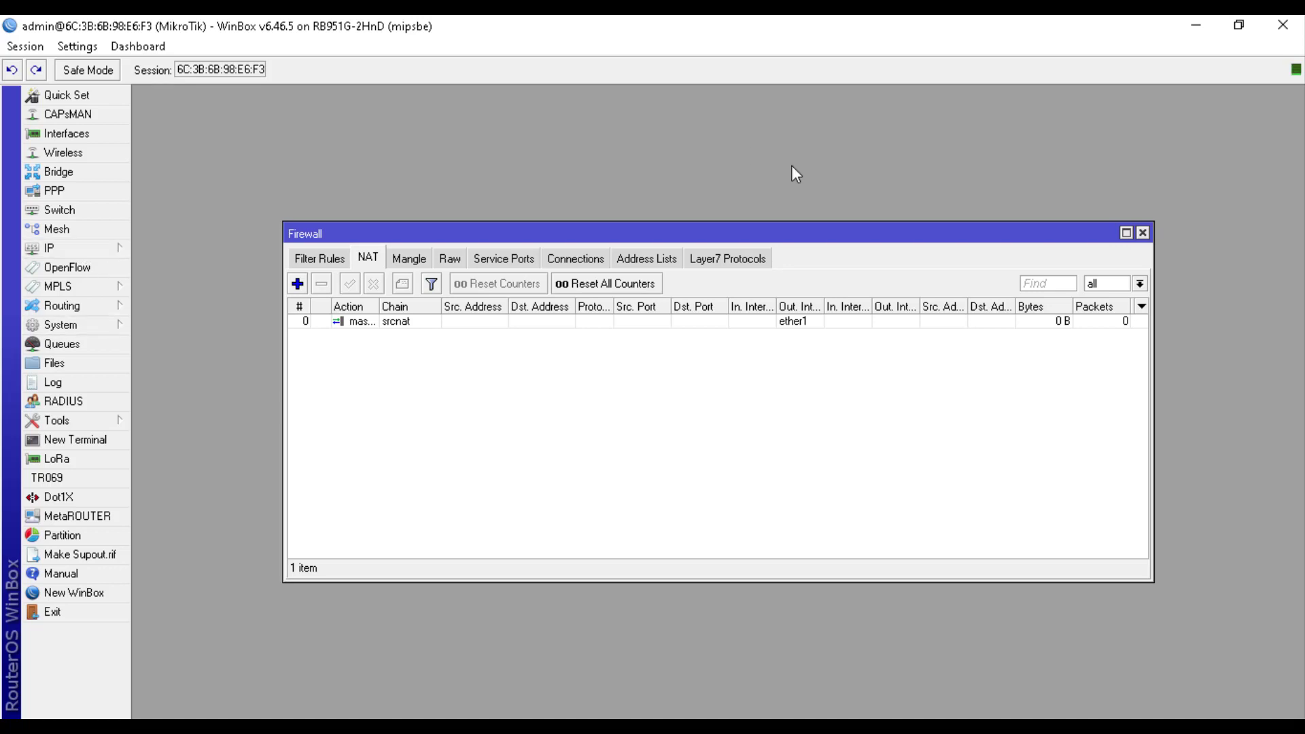
# Start DHCP Setup on ether2, accepting address space 192.168.102.0/24 and gateway 192.168.102.1
pyautogui.click(1142, 232)
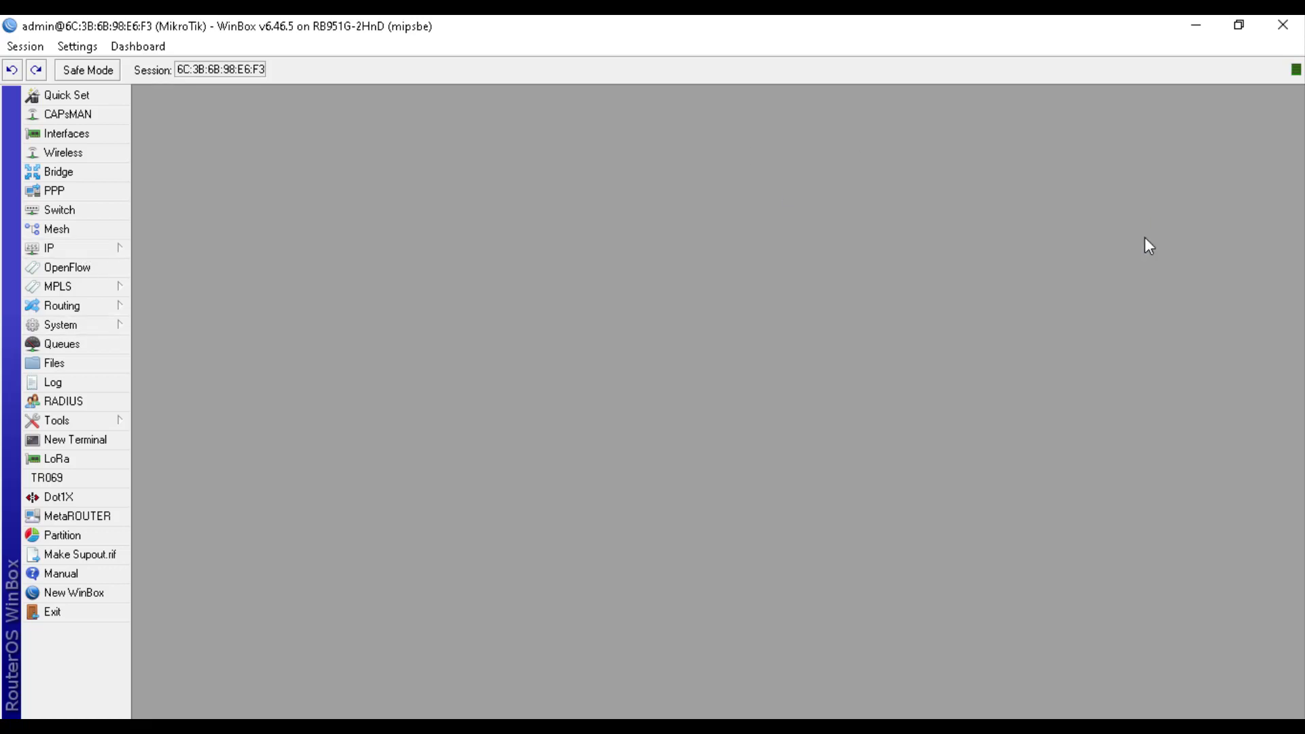
pyautogui.click(87, 251)
pyautogui.click(233, 366)
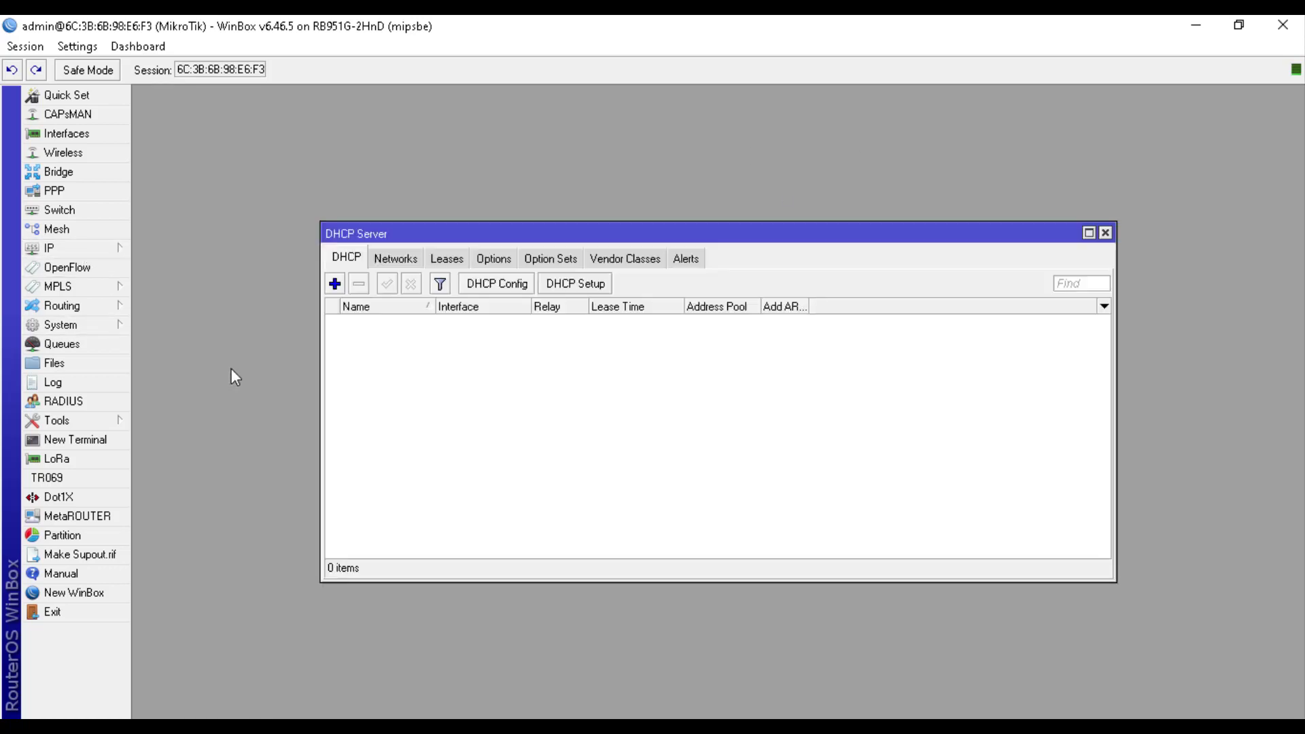
pyautogui.click(573, 285)
pyautogui.click(744, 400)
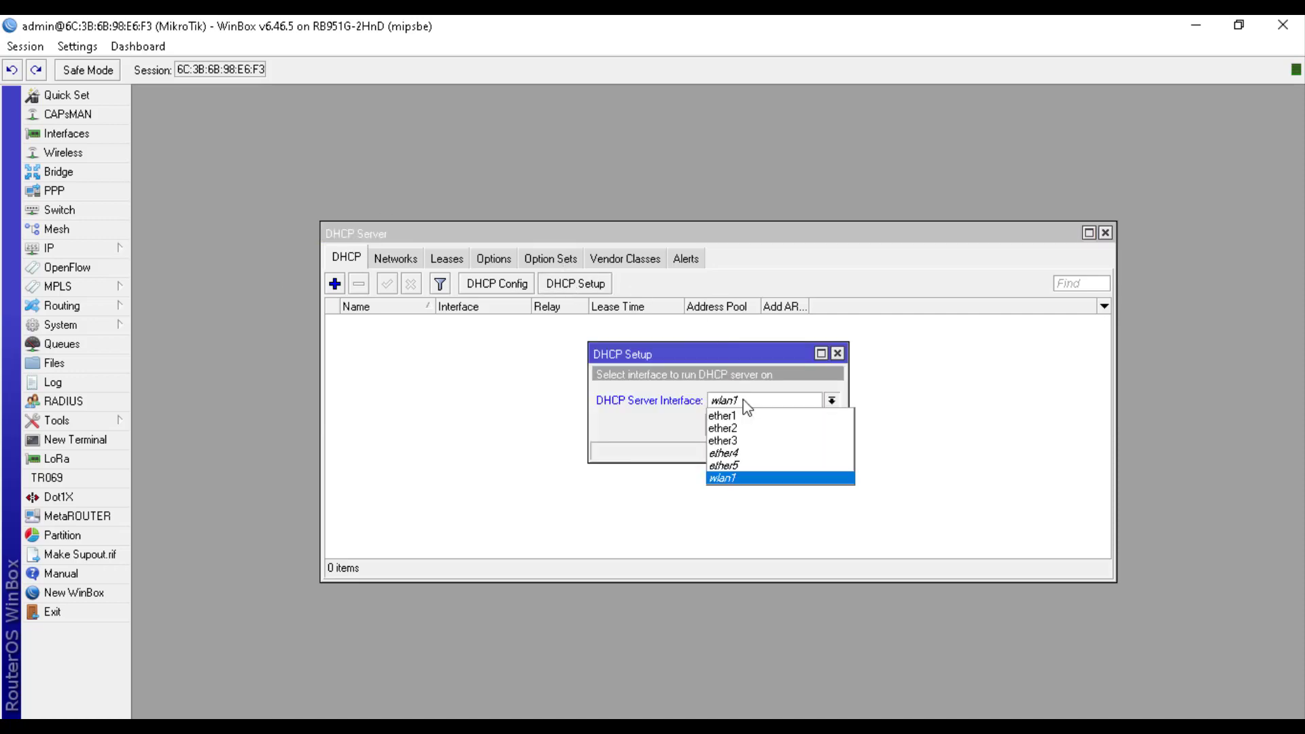
pyautogui.click(753, 429)
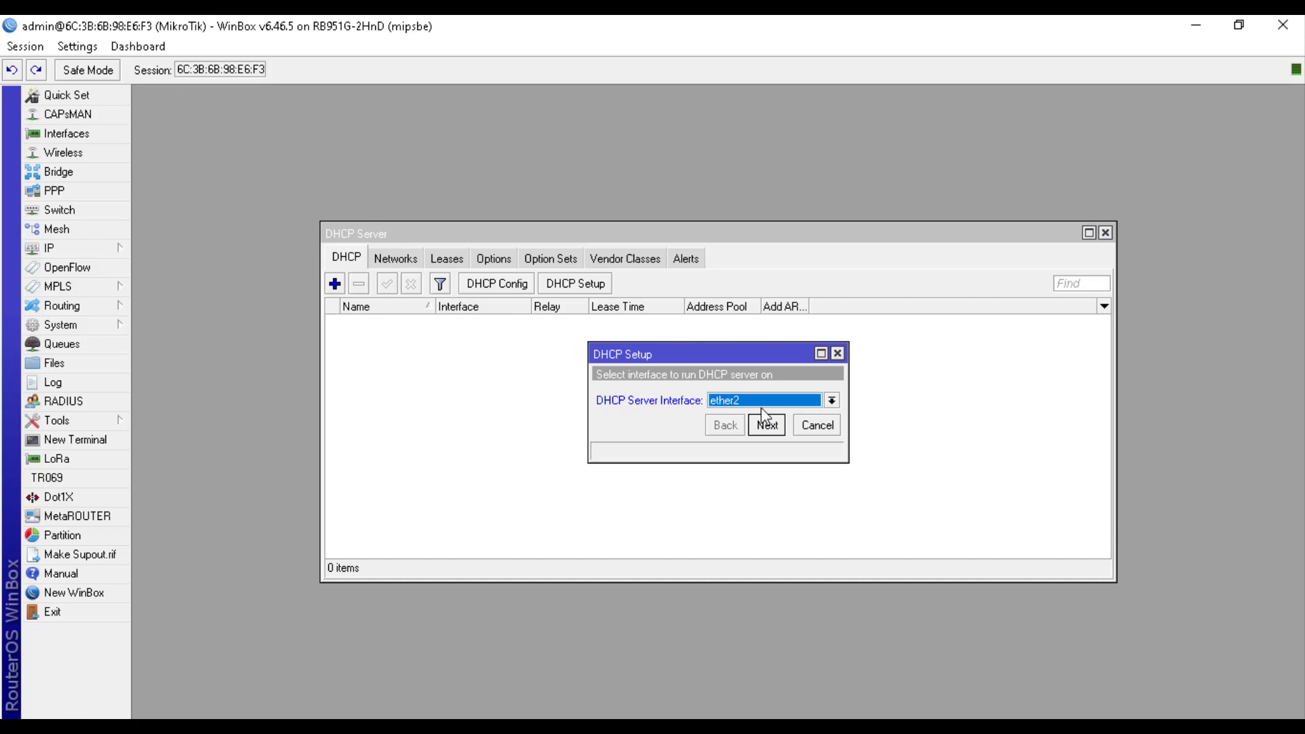
pyautogui.click(766, 425)
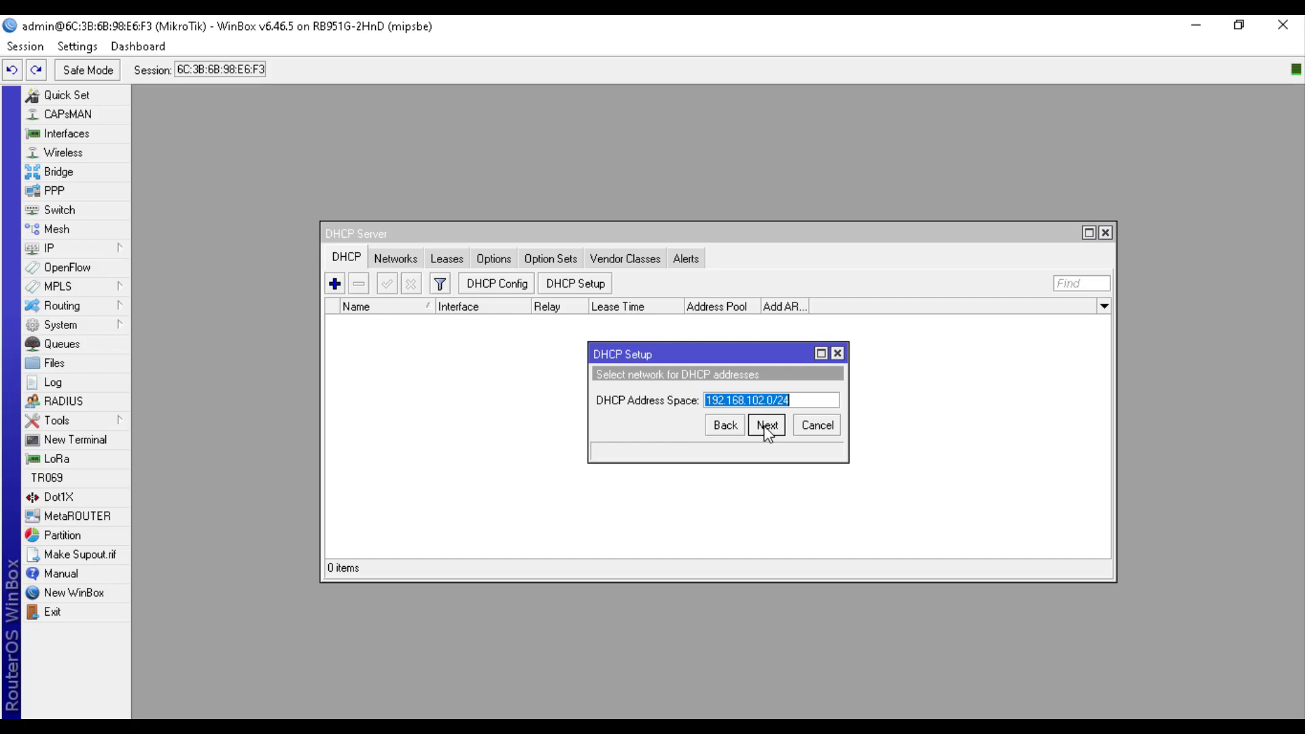
pyautogui.click(766, 425)
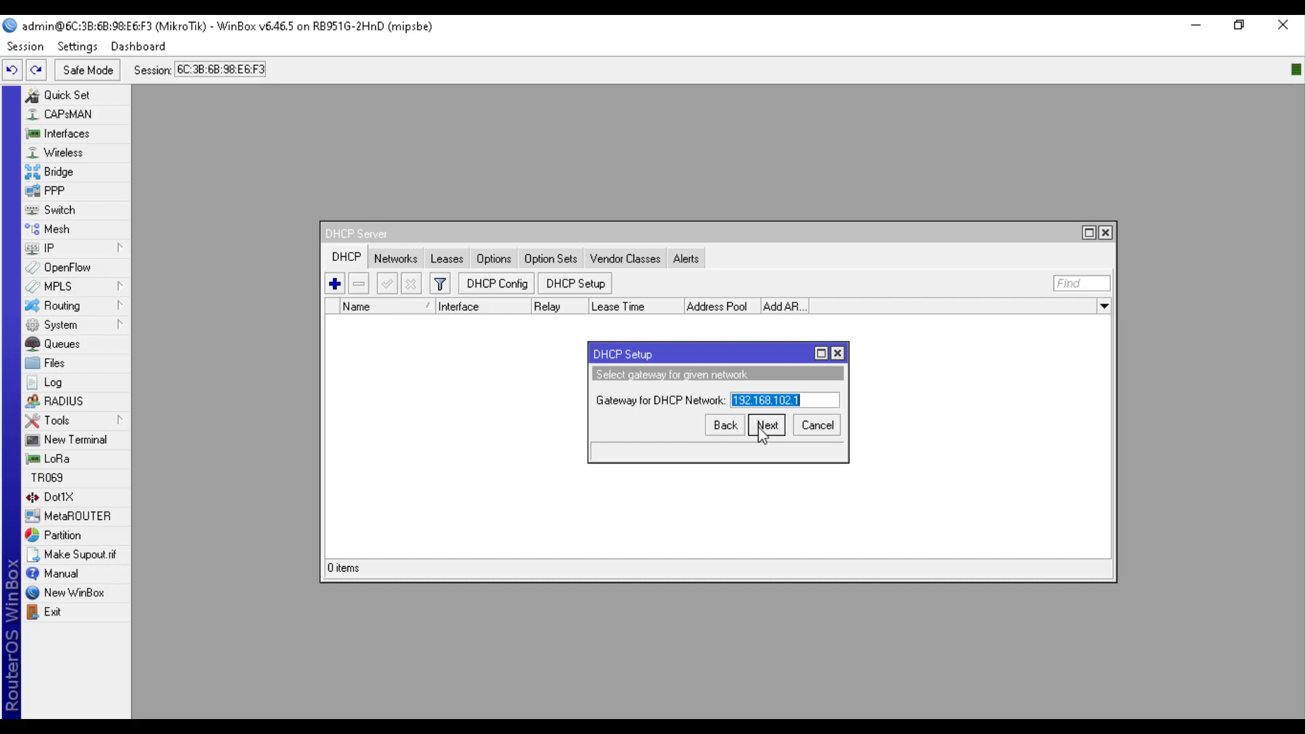
pyautogui.click(761, 426)
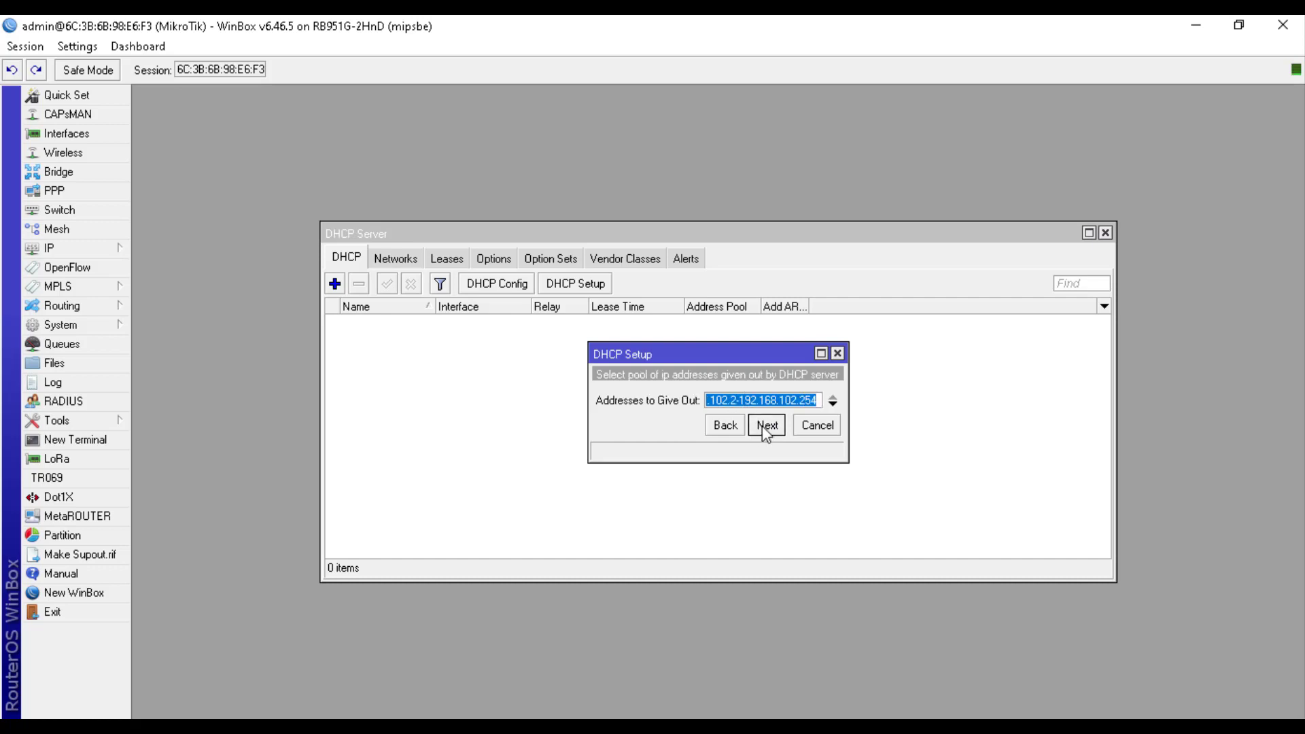
pyautogui.click(855, 396)
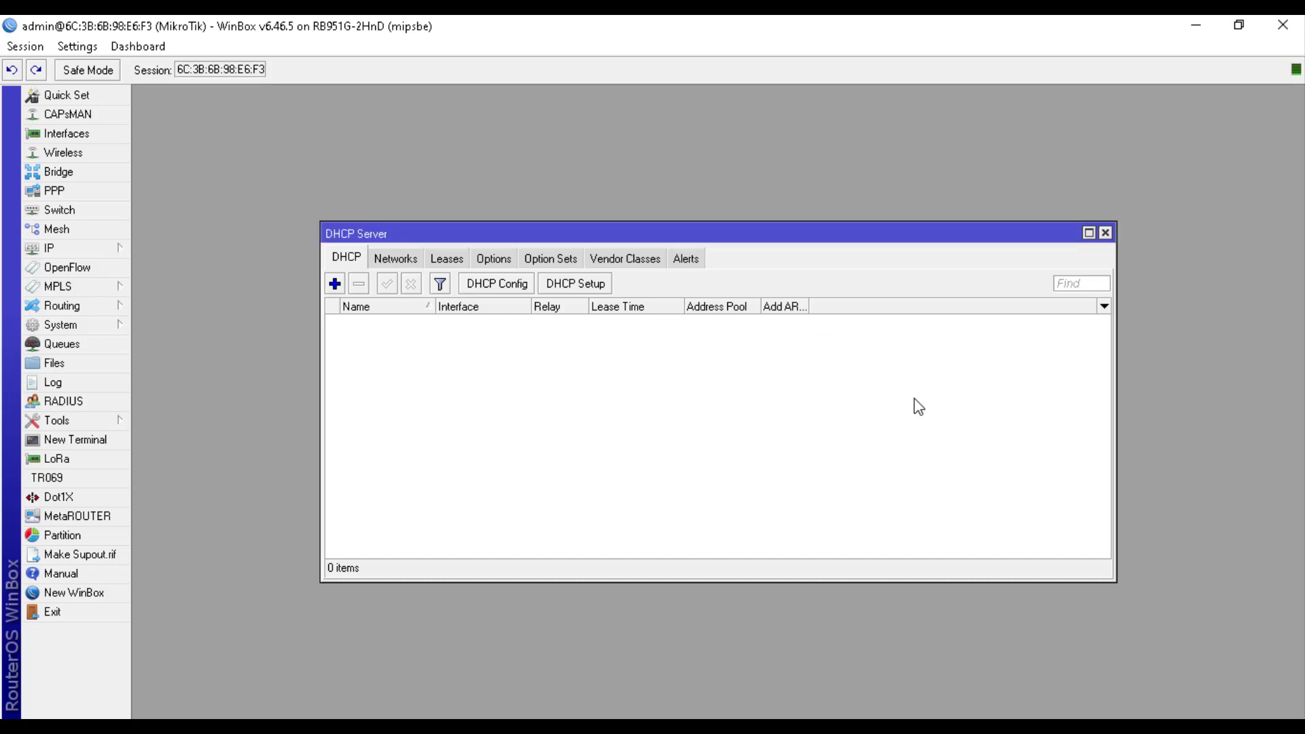
# Accept pool 192.168.102.2–192.168.102.254, keep only DNS 118.98.44.100, and finish with a 00:10:00 lease
pyautogui.moveTo(995, 243); pyautogui.dragTo(956, 409)
pyautogui.moveTo(774, 356); pyautogui.dragTo(770, 254)
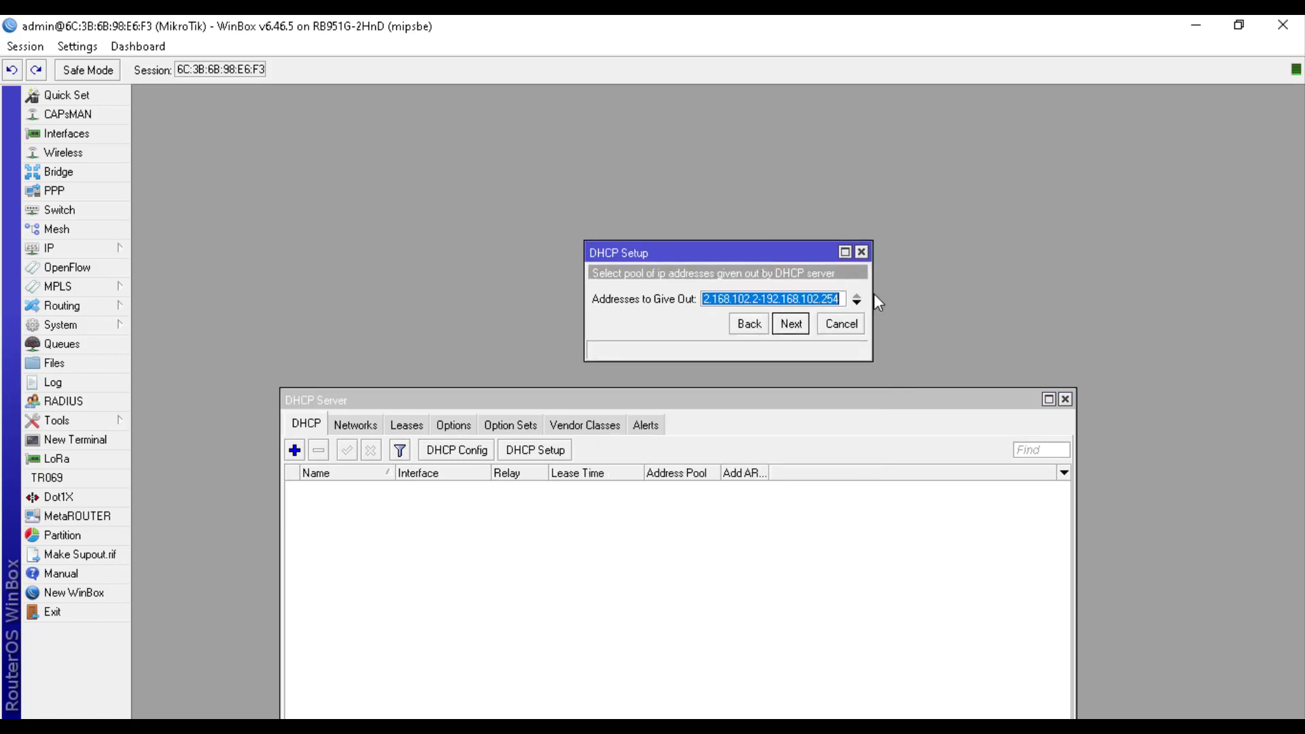
pyautogui.moveTo(873, 299); pyautogui.dragTo(930, 300)
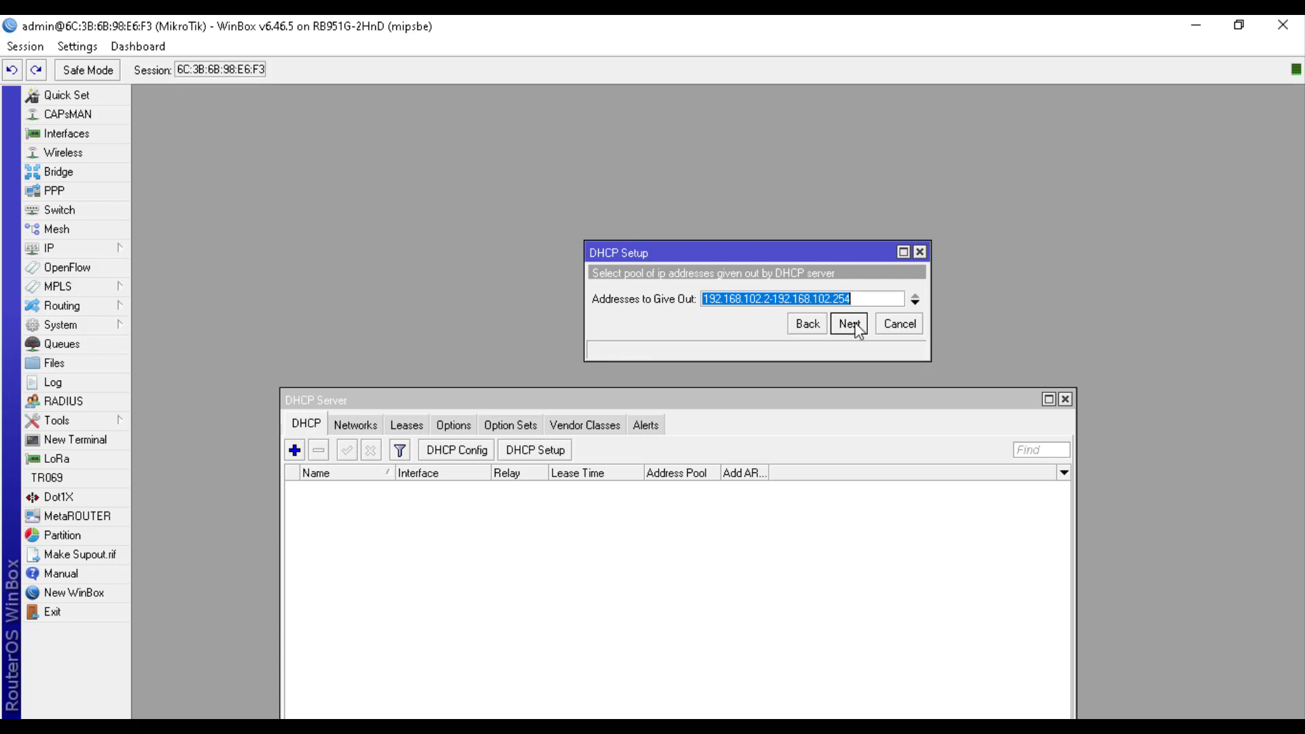
pyautogui.click(857, 331)
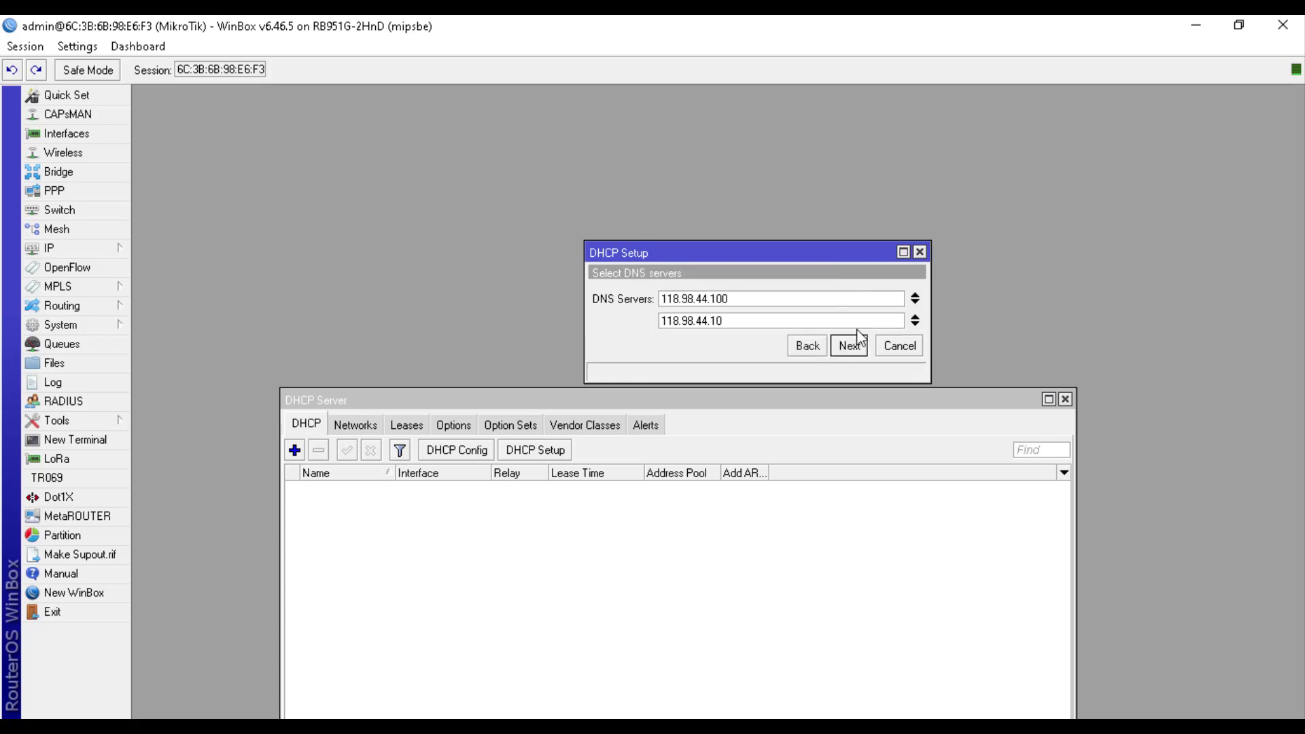
pyautogui.click(915, 319)
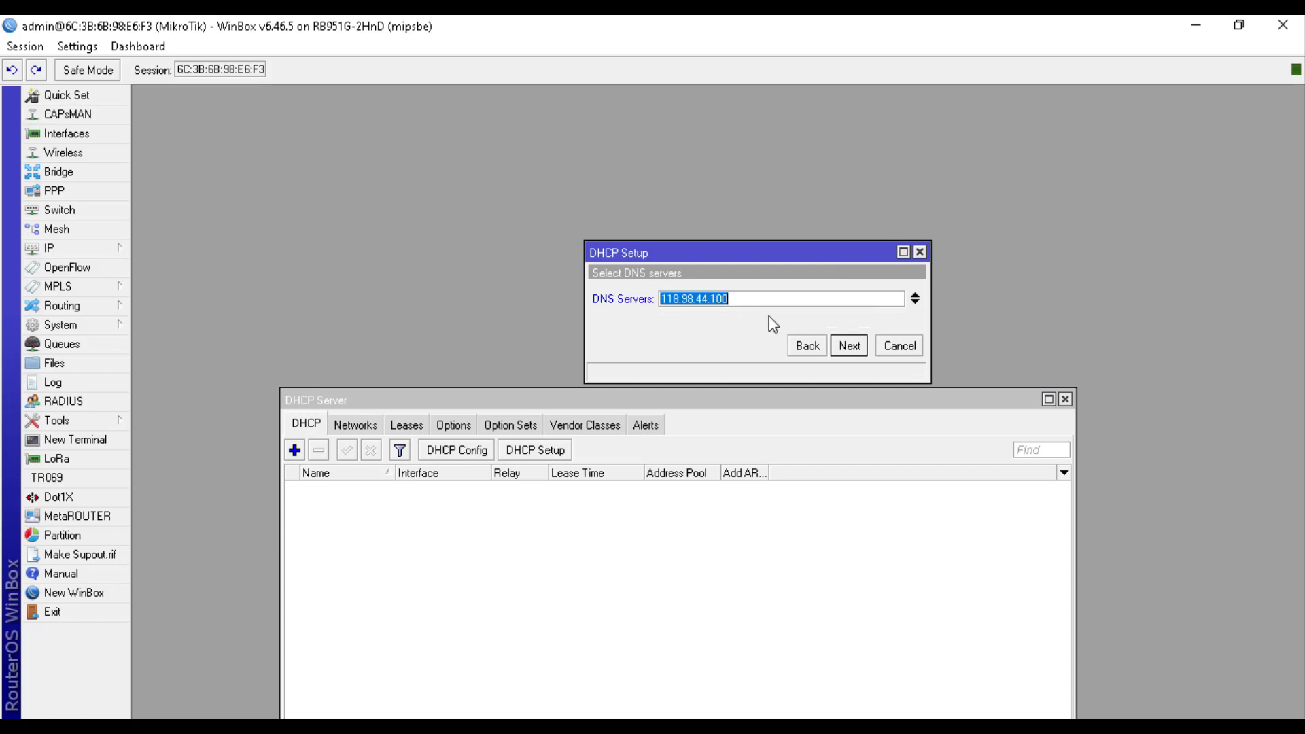
pyautogui.click(837, 348)
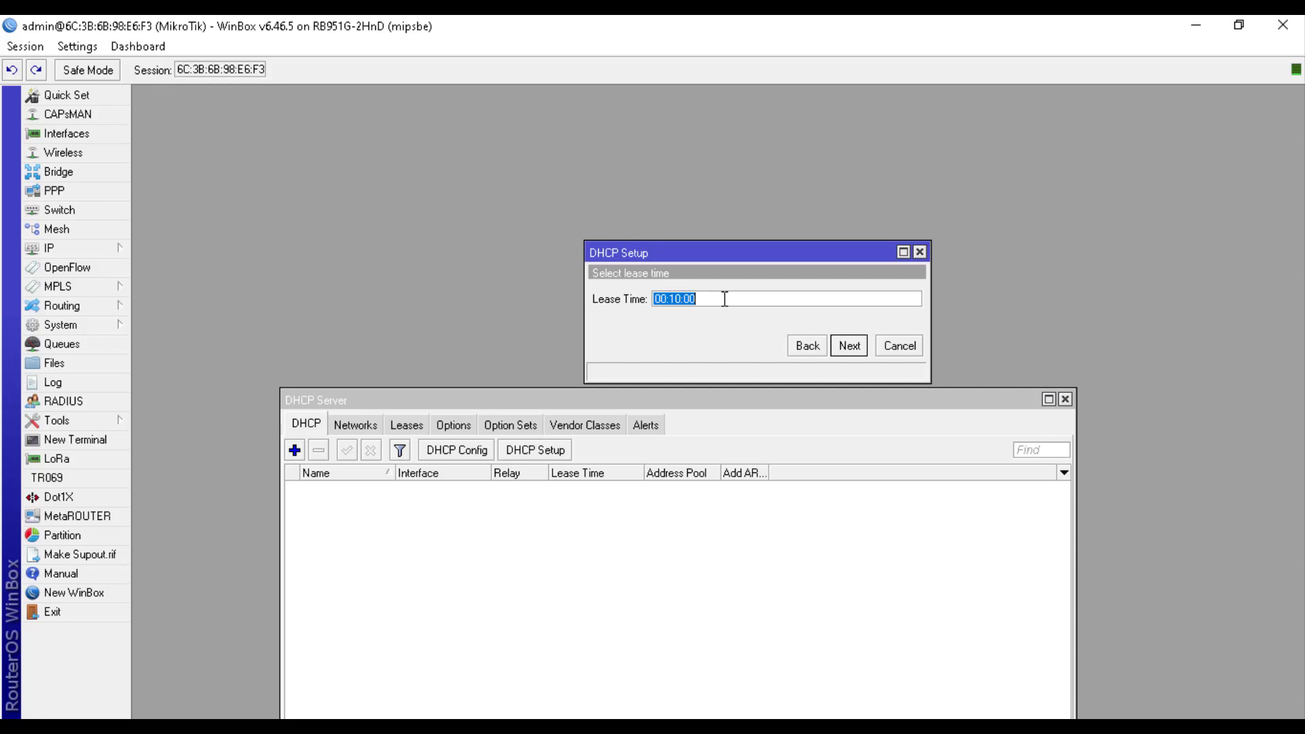
pyautogui.click(724, 299)
pyautogui.click(848, 346)
pyautogui.click(719, 394)
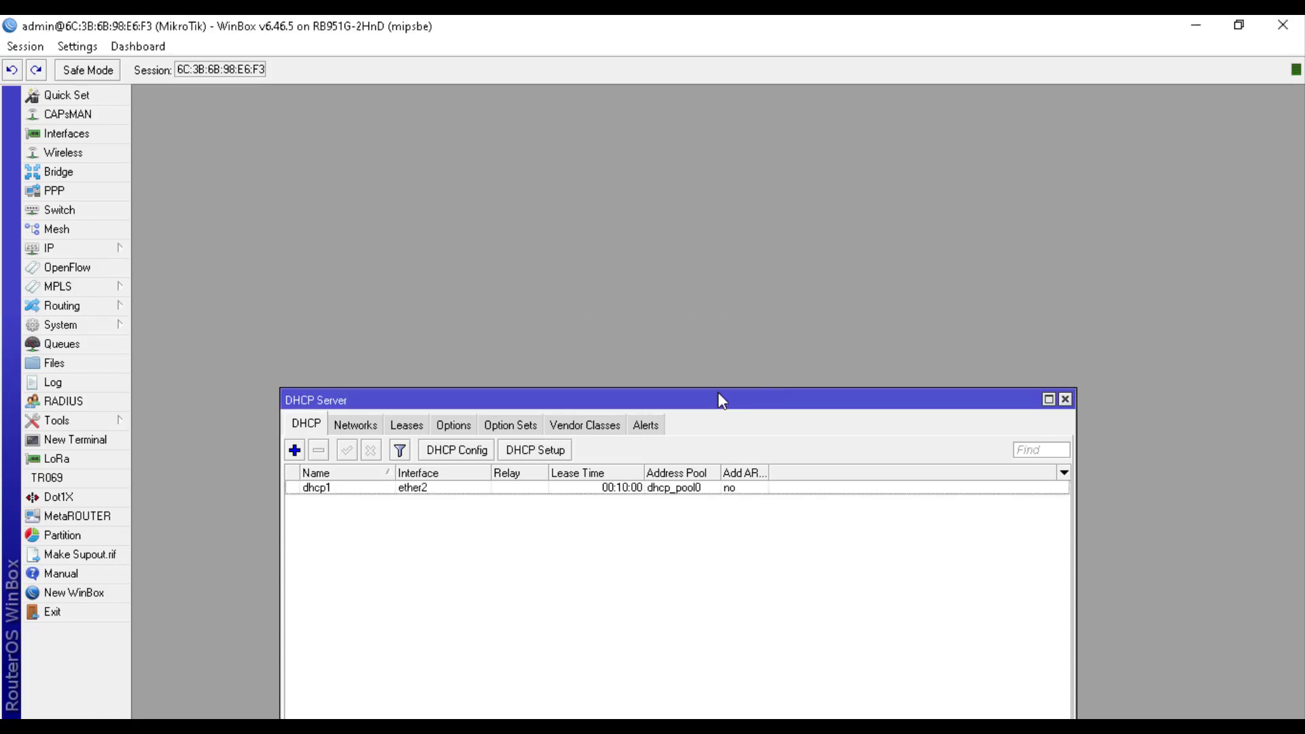
# Create dhcp2 on ether3 for 192.168.103.0/24, gateway 192.168.103.1, DNS 118.98.44.100, 00:10:00 lease
pyautogui.click(559, 452)
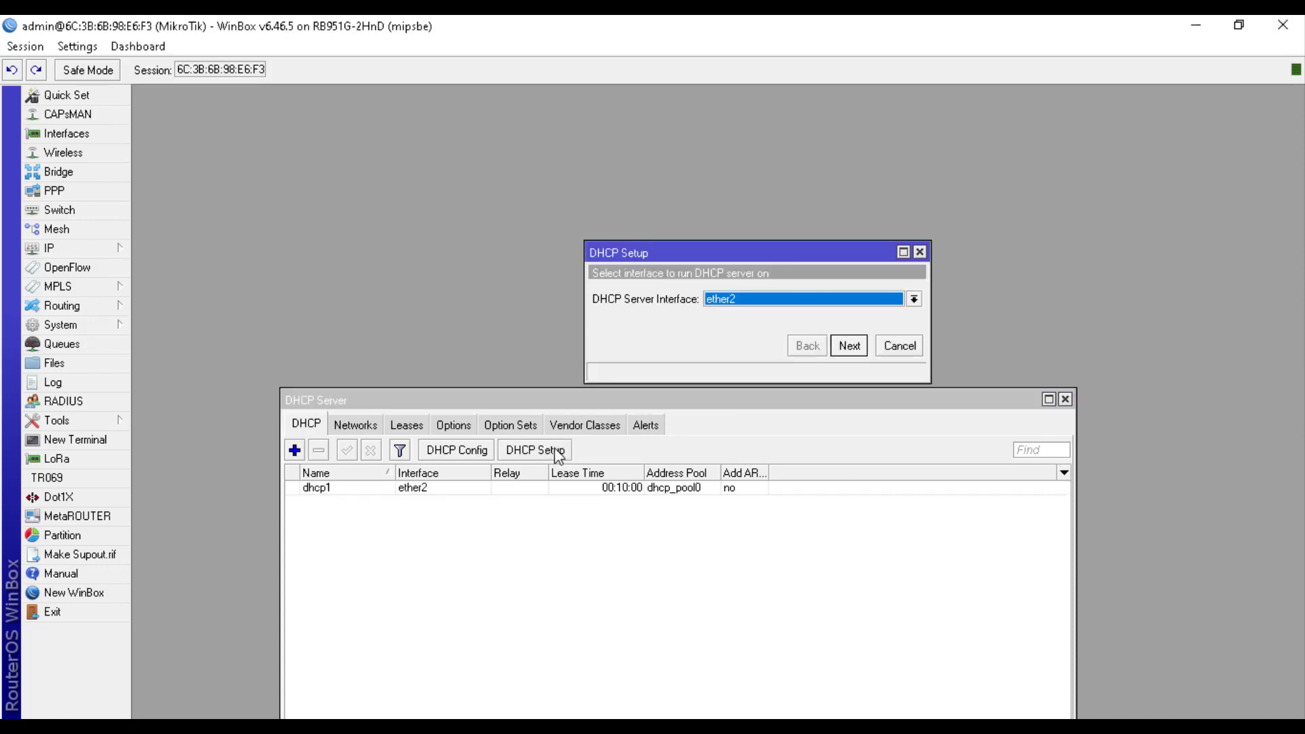
pyautogui.click(734, 307)
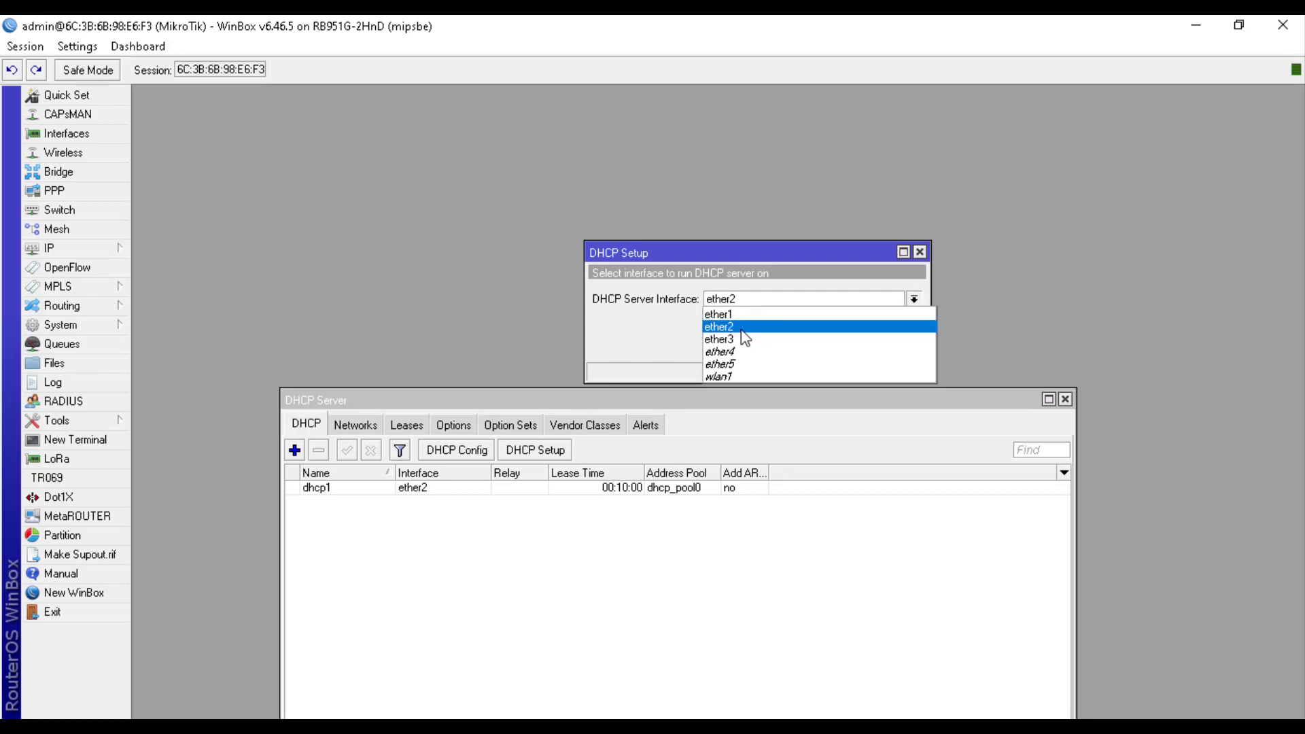
pyautogui.click(744, 341)
pyautogui.click(848, 346)
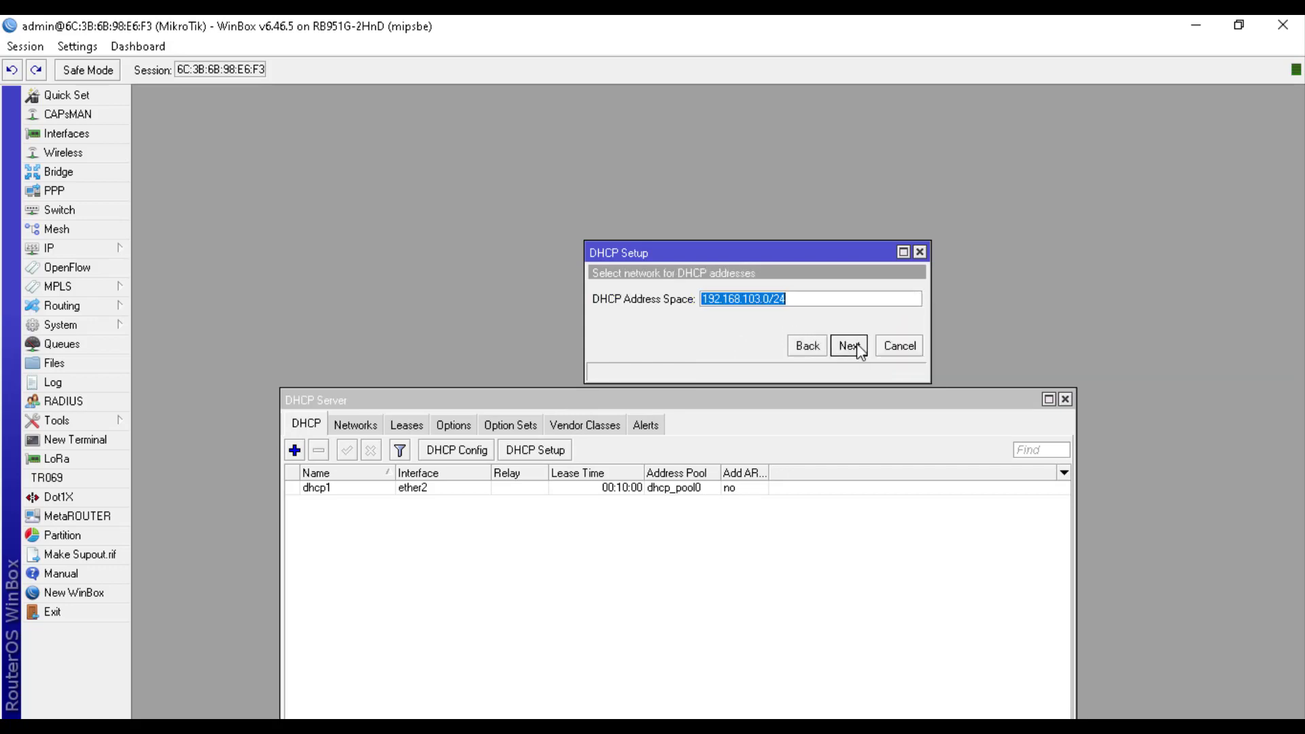
pyautogui.click(848, 346)
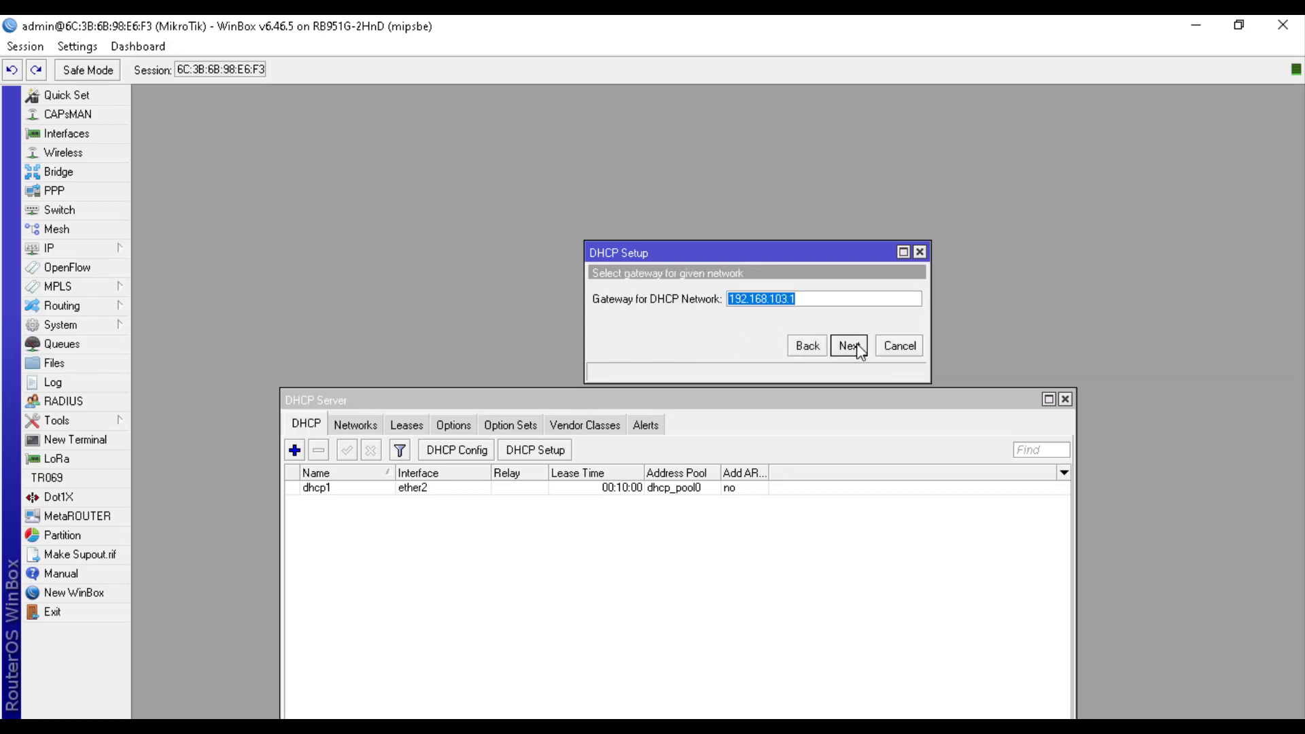
pyautogui.click(856, 346)
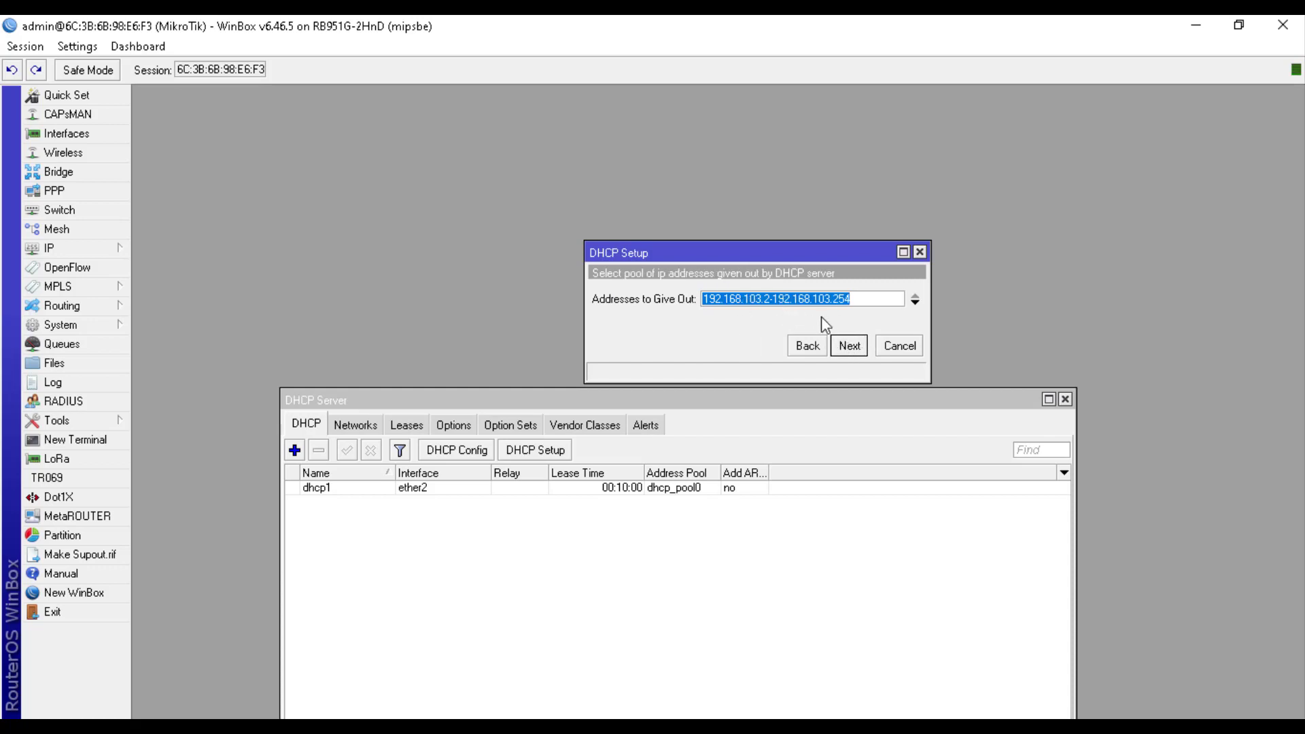
pyautogui.click(851, 345)
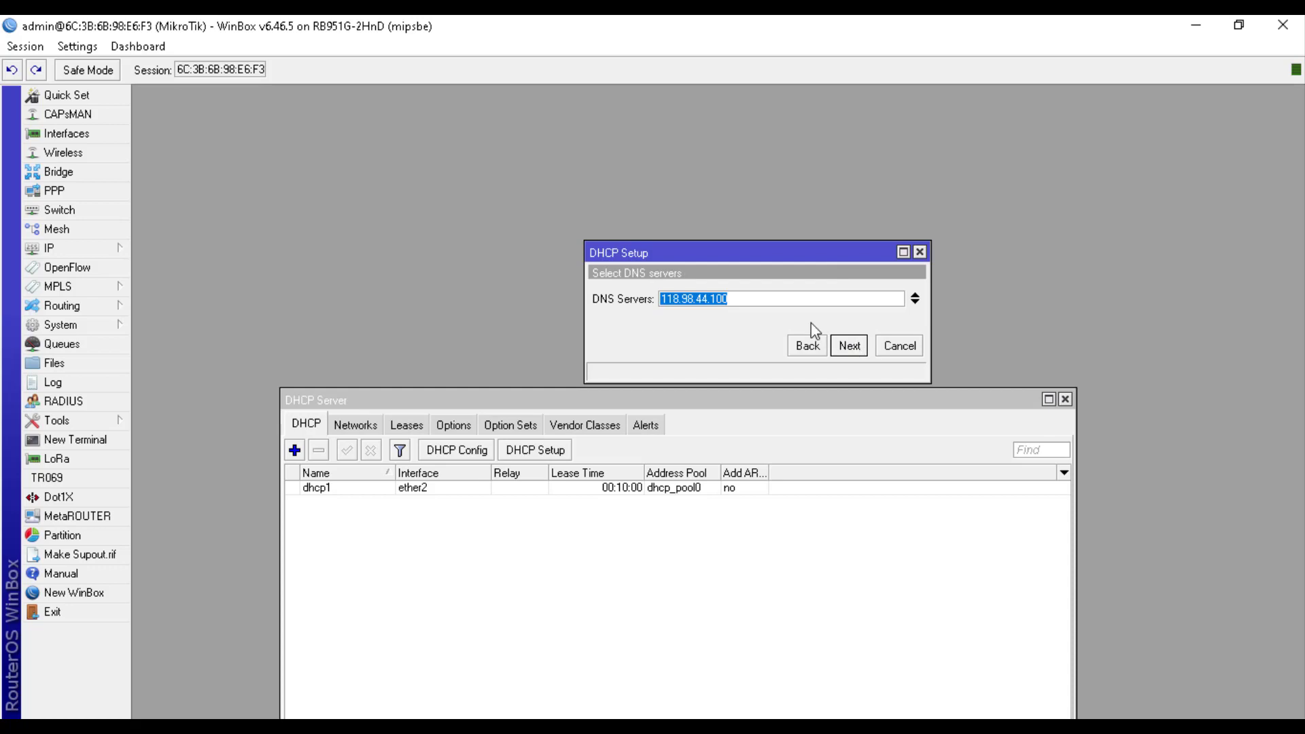
pyautogui.click(849, 346)
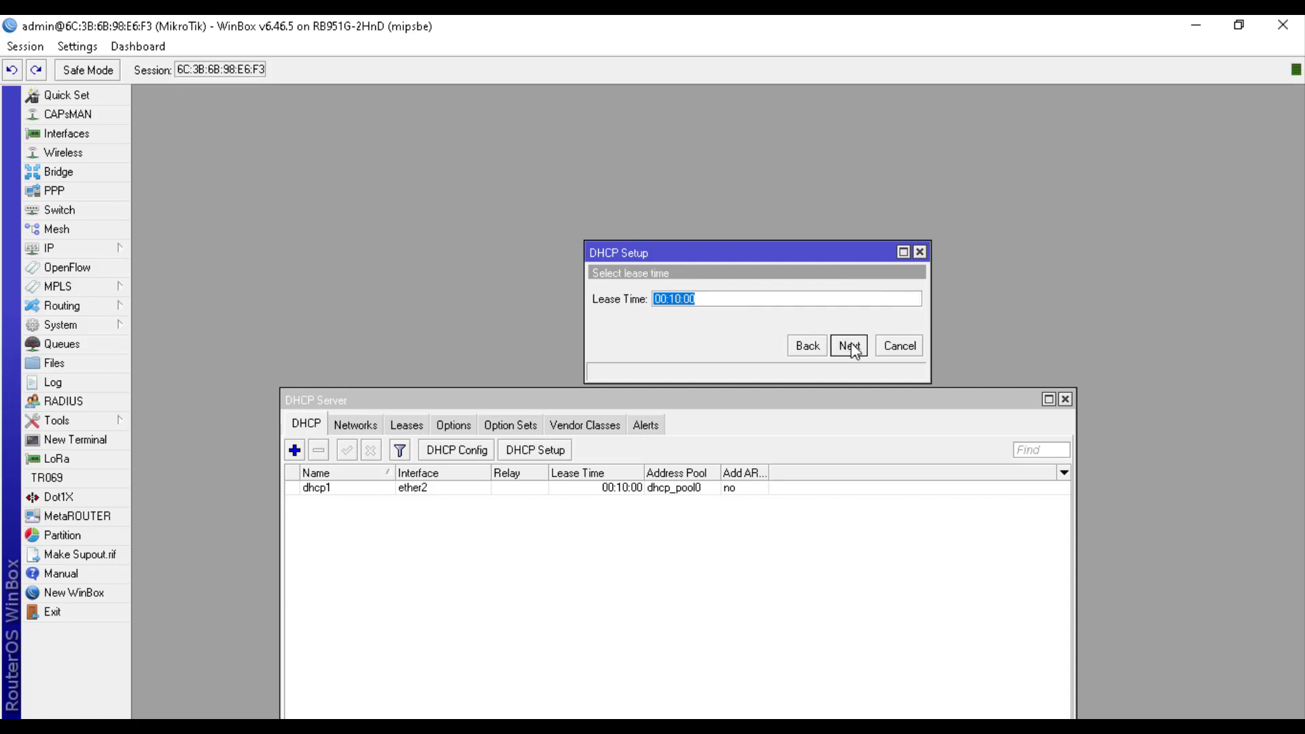
pyautogui.click(850, 346)
pyautogui.click(723, 396)
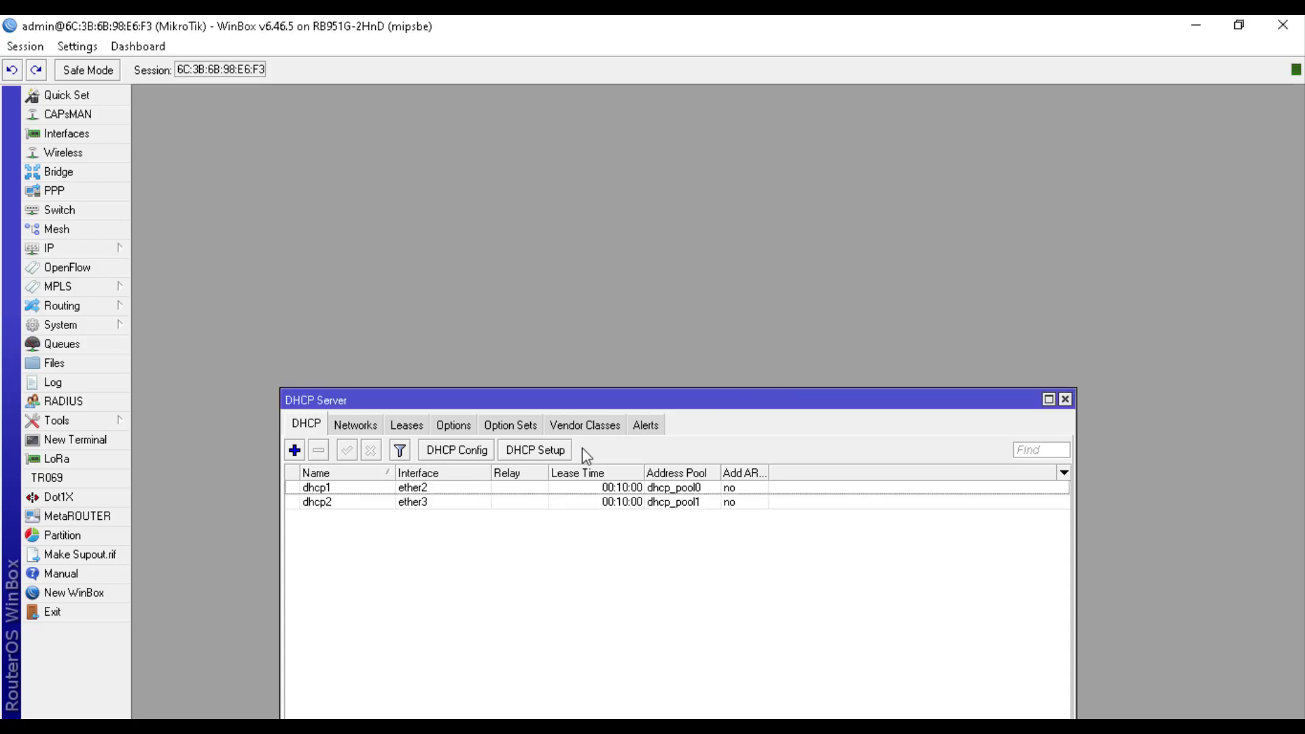
# Create dhcp3 on ether4 serving 192.168.104.2–192.168.104.254 with a 00:10:00 lease
pyautogui.click(554, 454)
pyautogui.click(722, 304)
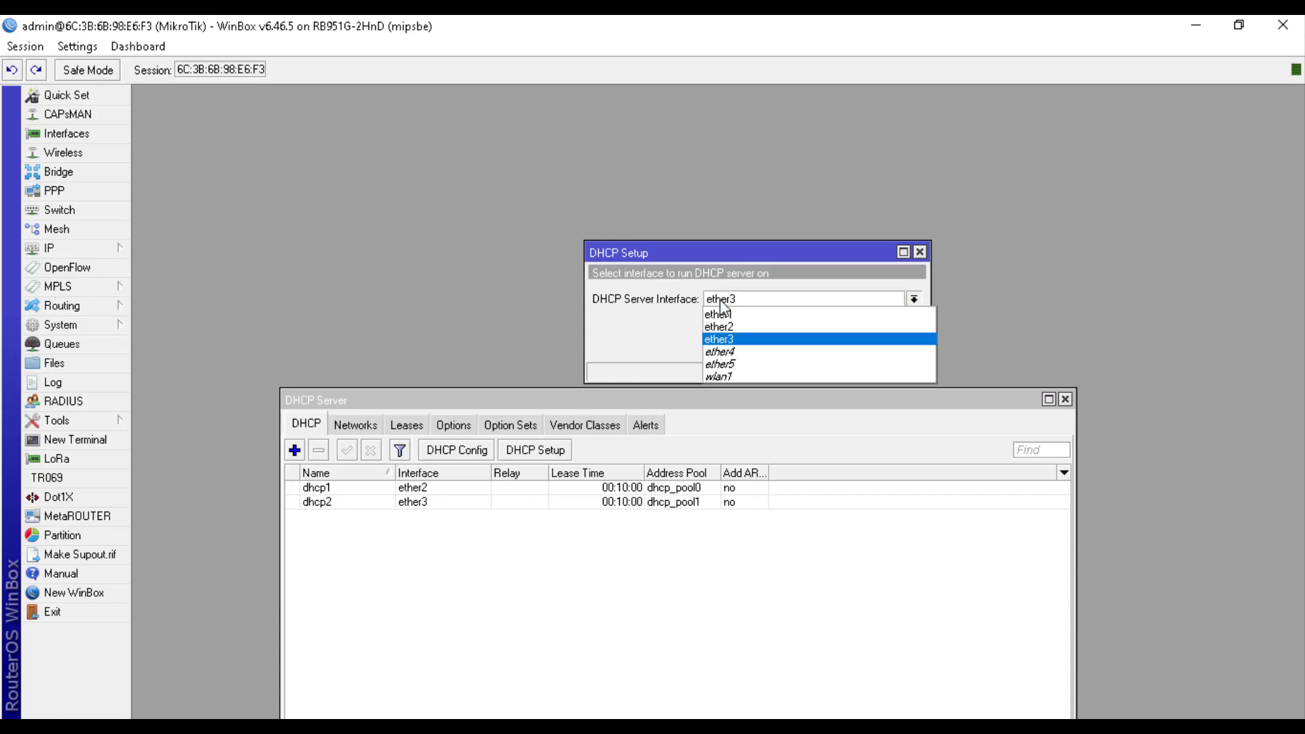
pyautogui.click(734, 352)
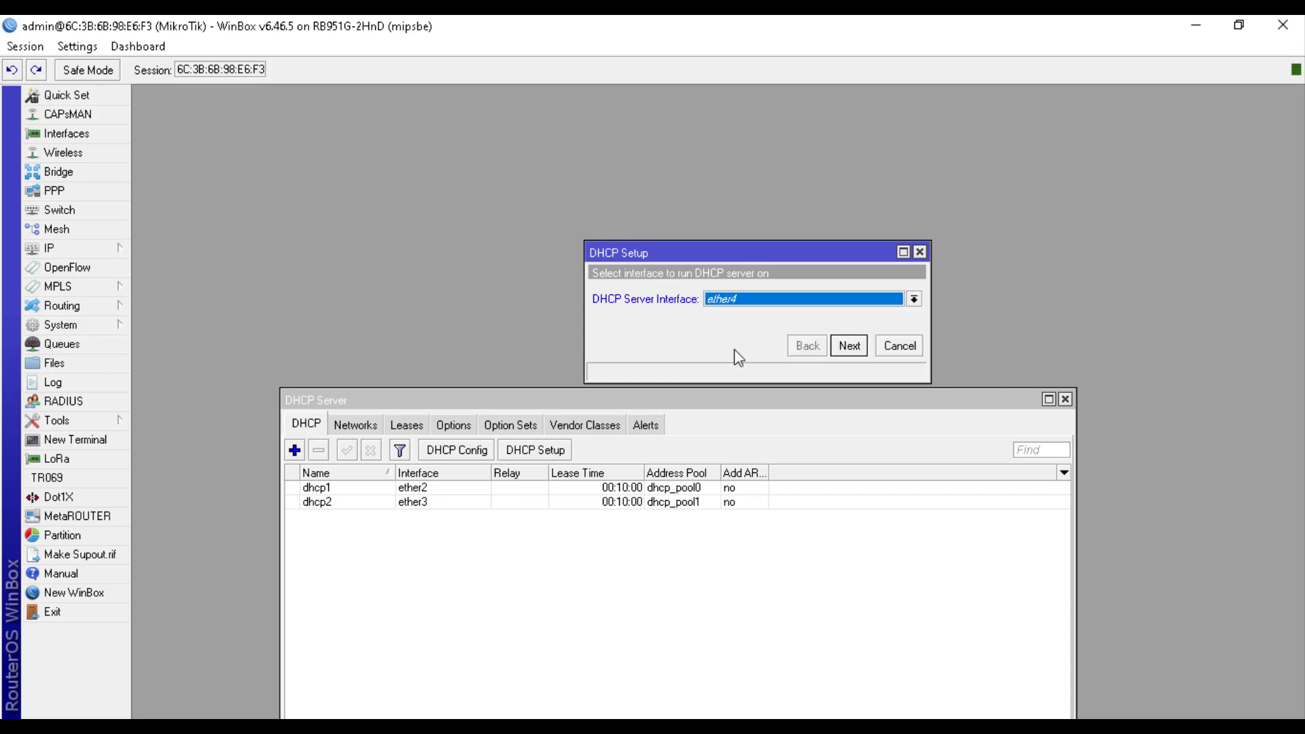
pyautogui.click(850, 345)
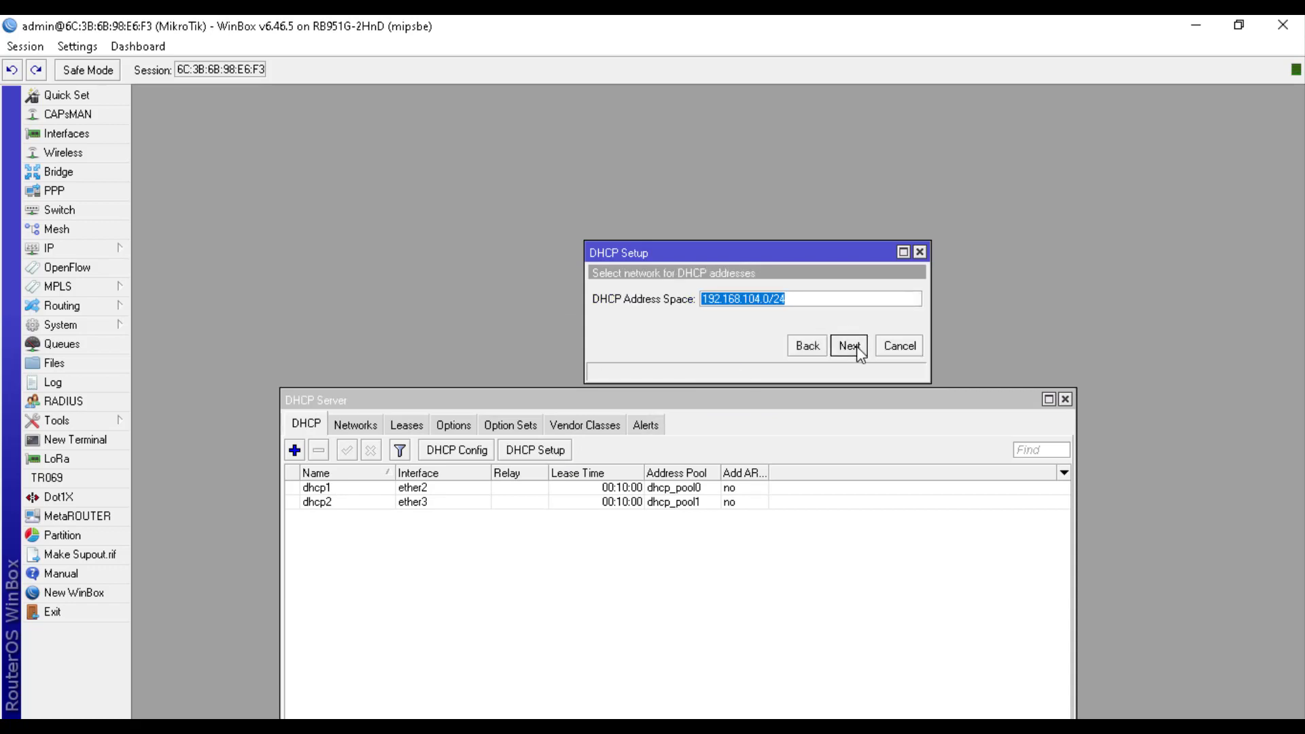
pyautogui.click(849, 345)
pyautogui.click(850, 345)
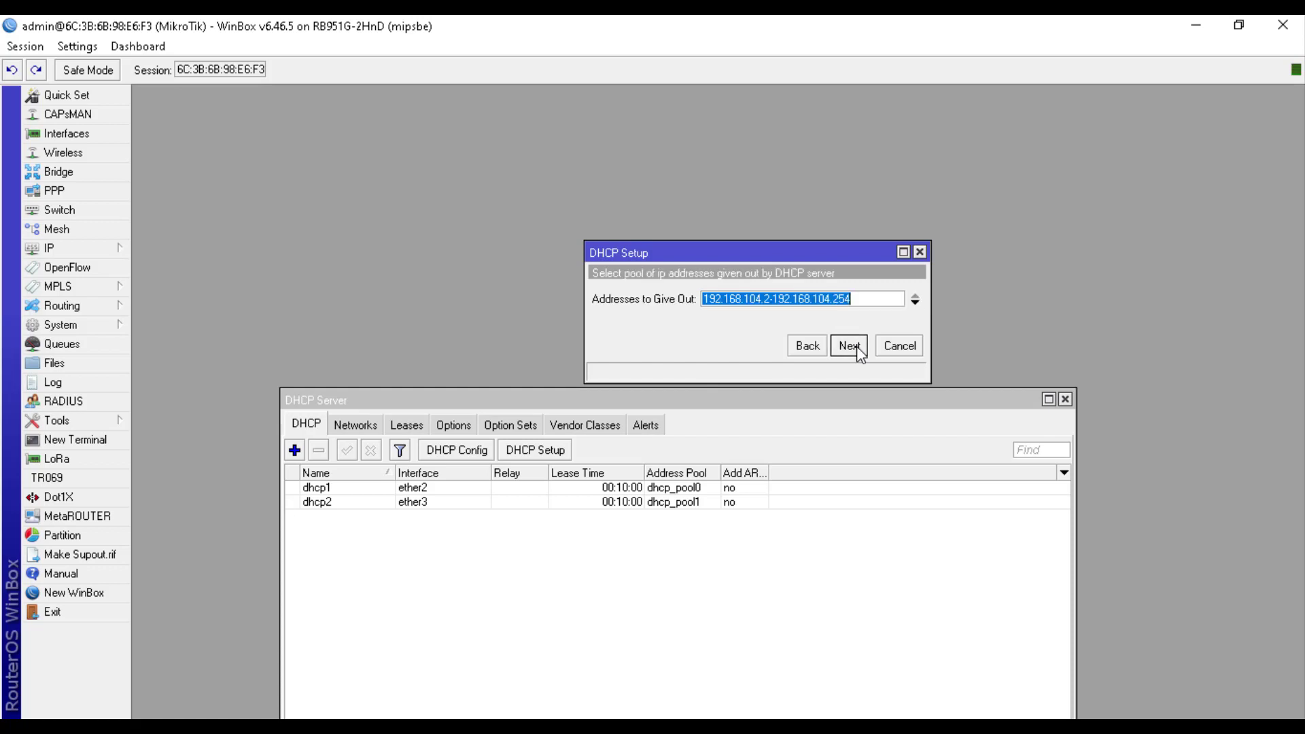
pyautogui.click(856, 346)
pyautogui.click(856, 346)
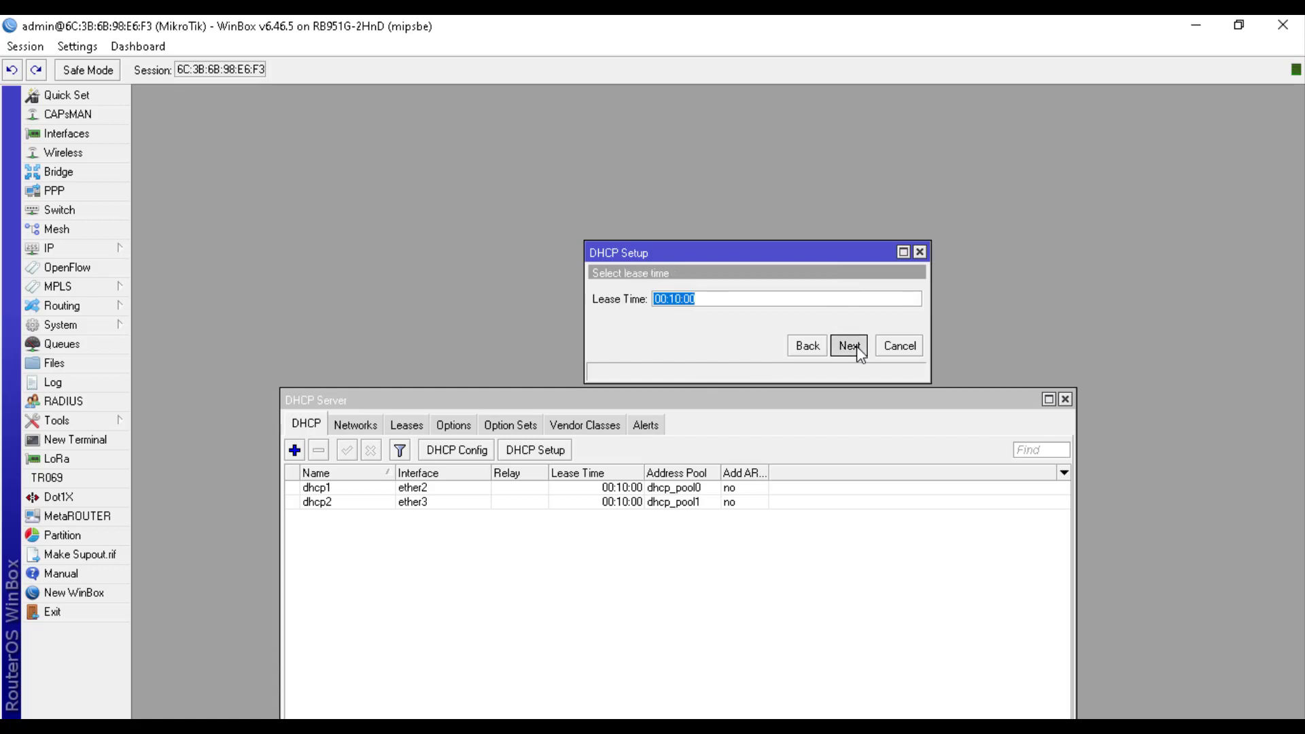
pyautogui.click(856, 345)
pyautogui.click(716, 399)
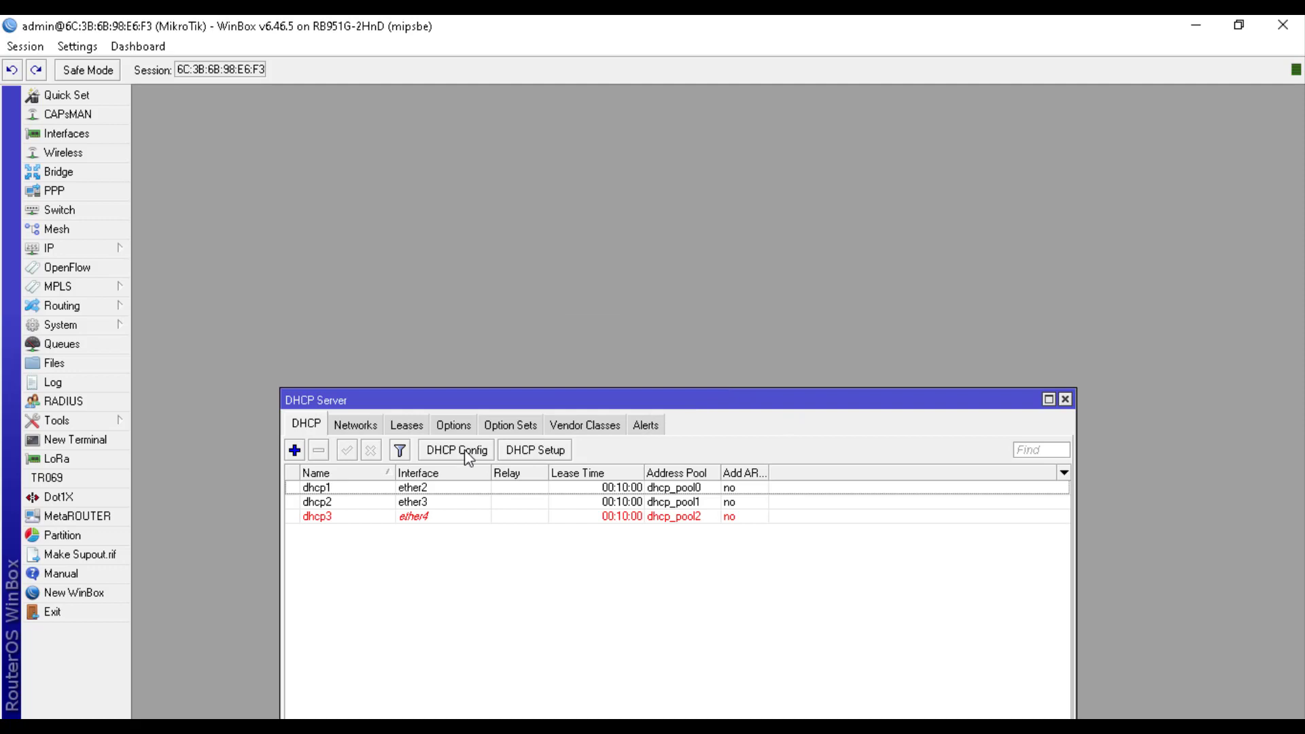
# Create dhcp4 on ether5 with gateway 192.168.105.1 and a 00:10:00 lease
pyautogui.click(527, 449)
pyautogui.click(716, 303)
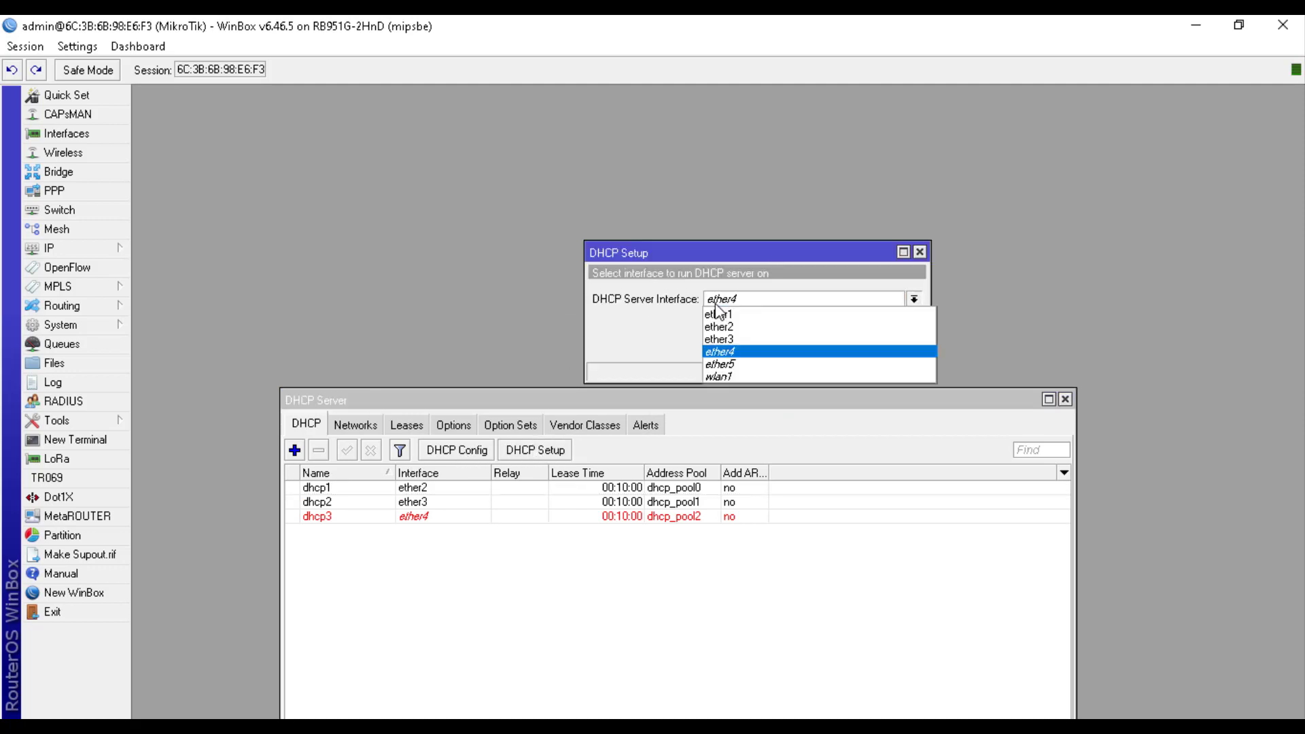
pyautogui.click(733, 365)
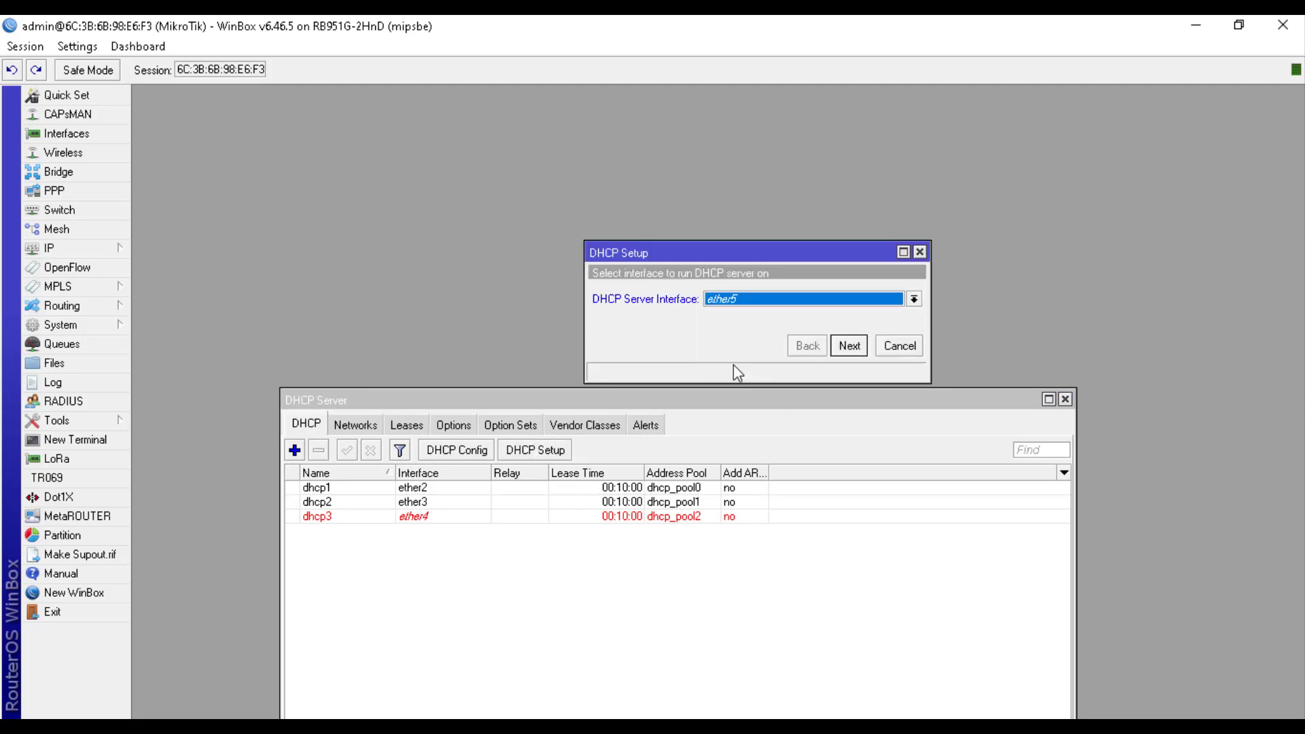
pyautogui.click(848, 350)
pyautogui.click(847, 351)
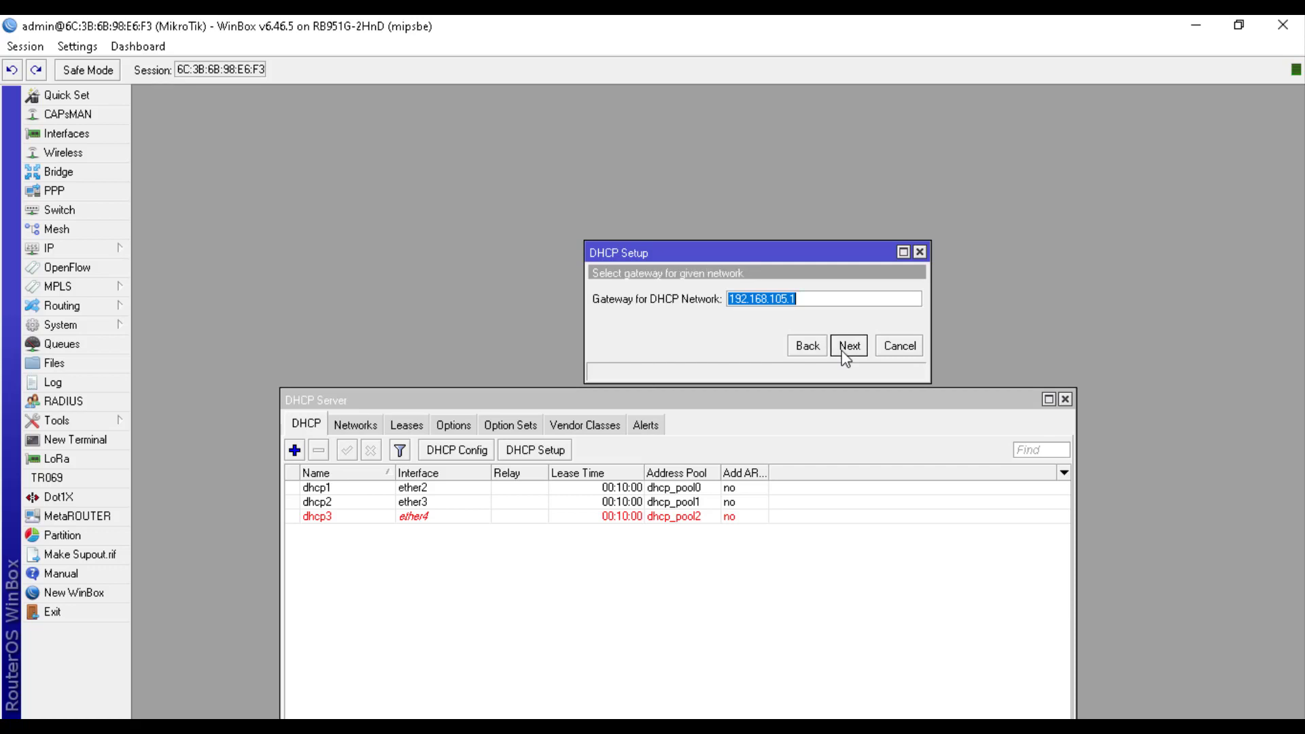
pyautogui.click(848, 347)
pyautogui.click(848, 346)
pyautogui.click(848, 347)
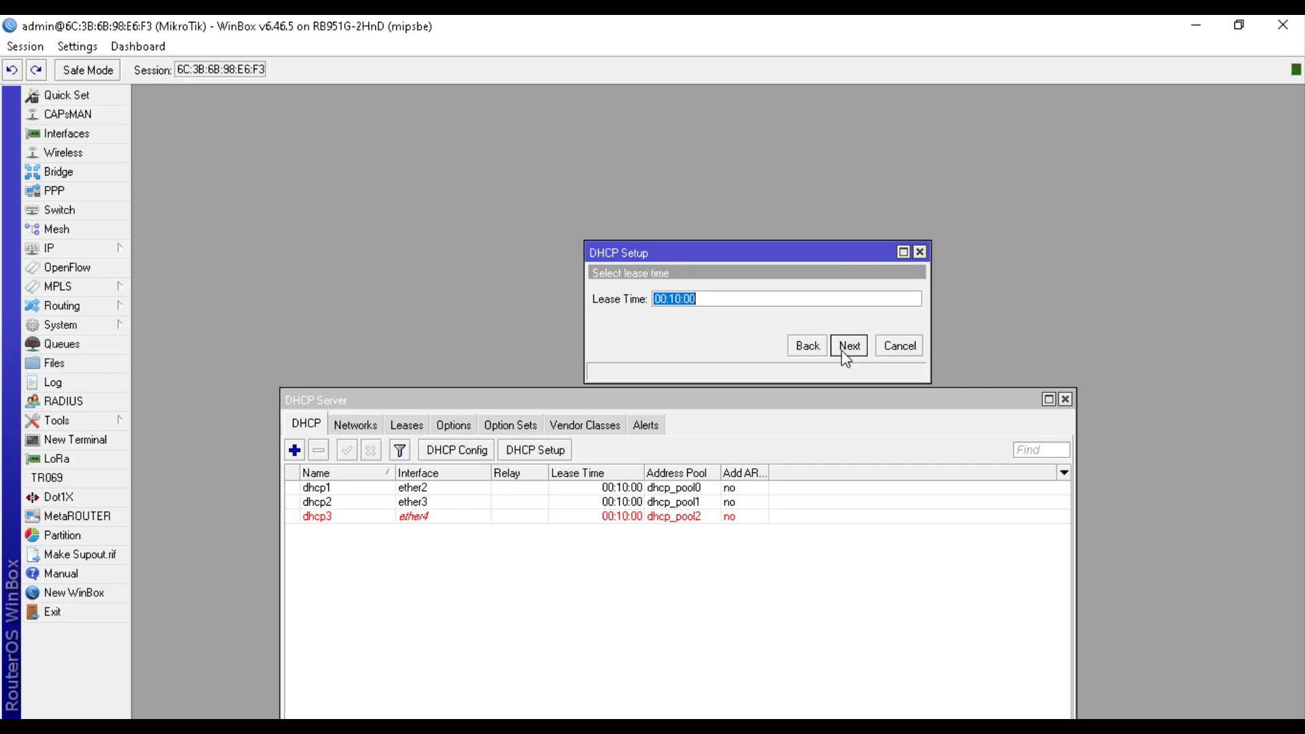
pyautogui.click(845, 348)
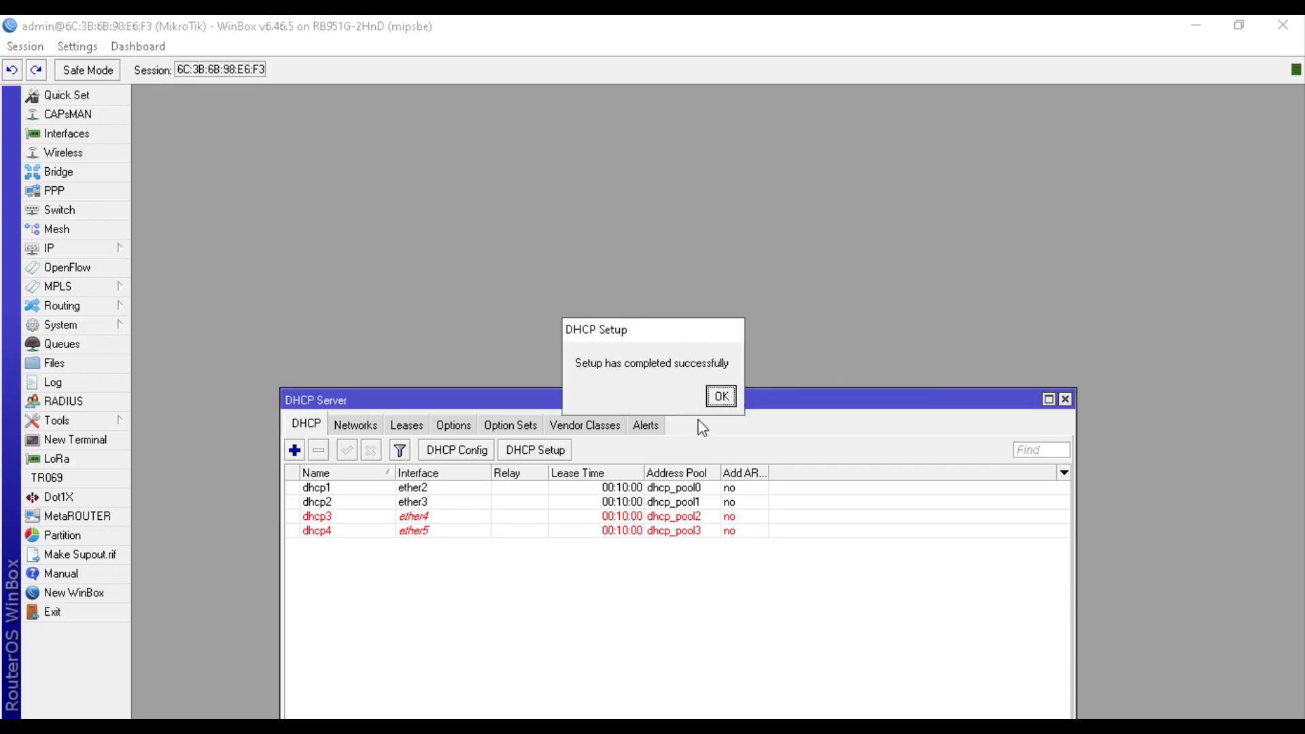
pyautogui.click(720, 396)
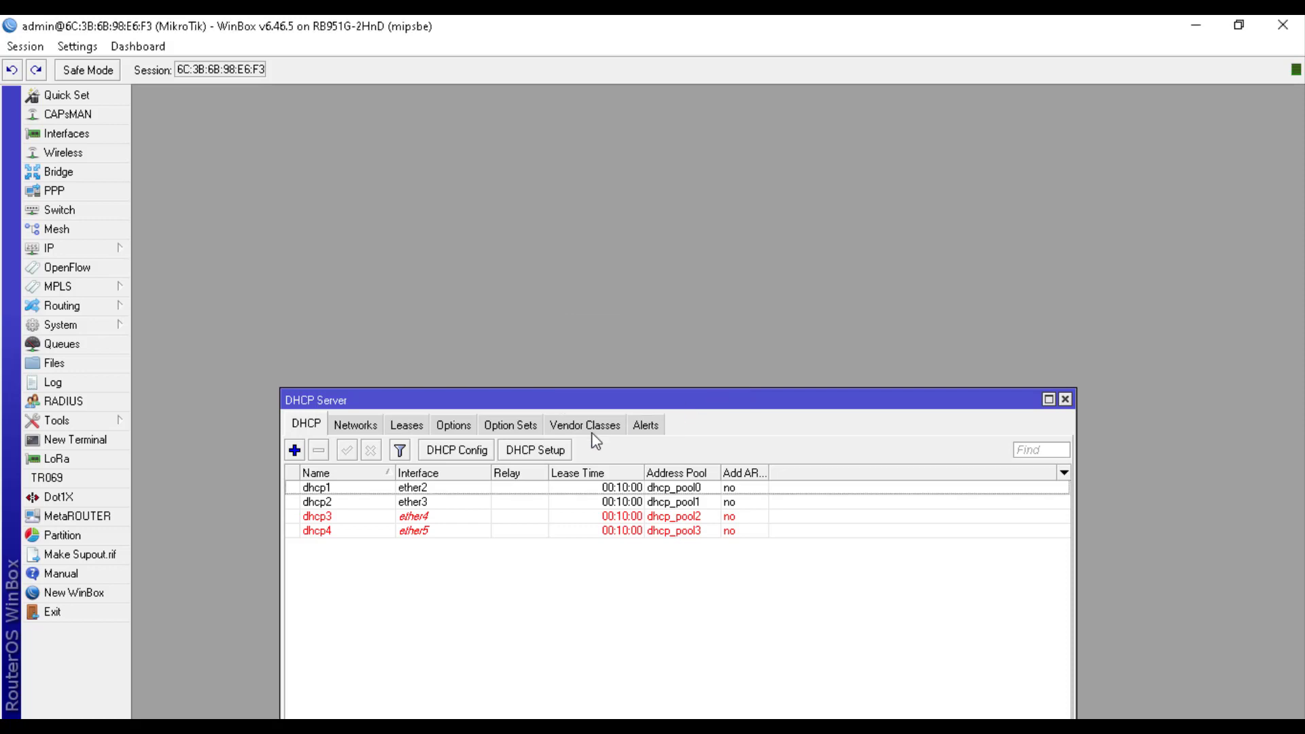
# Add dhcp5 on wlan1 using dhcp_pool4 (192.168.106.2–192.168.106.254) with a 00:10:00 lease
pyautogui.click(552, 449)
pyautogui.click(761, 301)
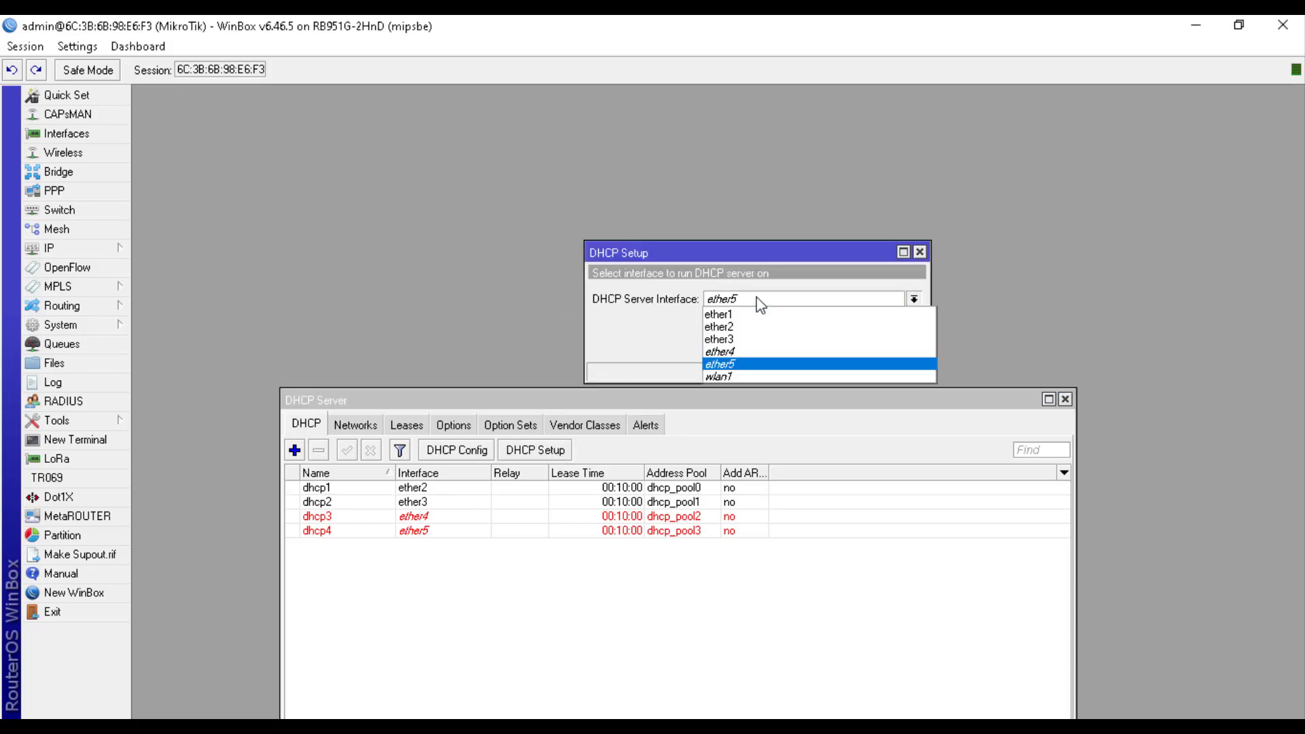
pyautogui.click(761, 374)
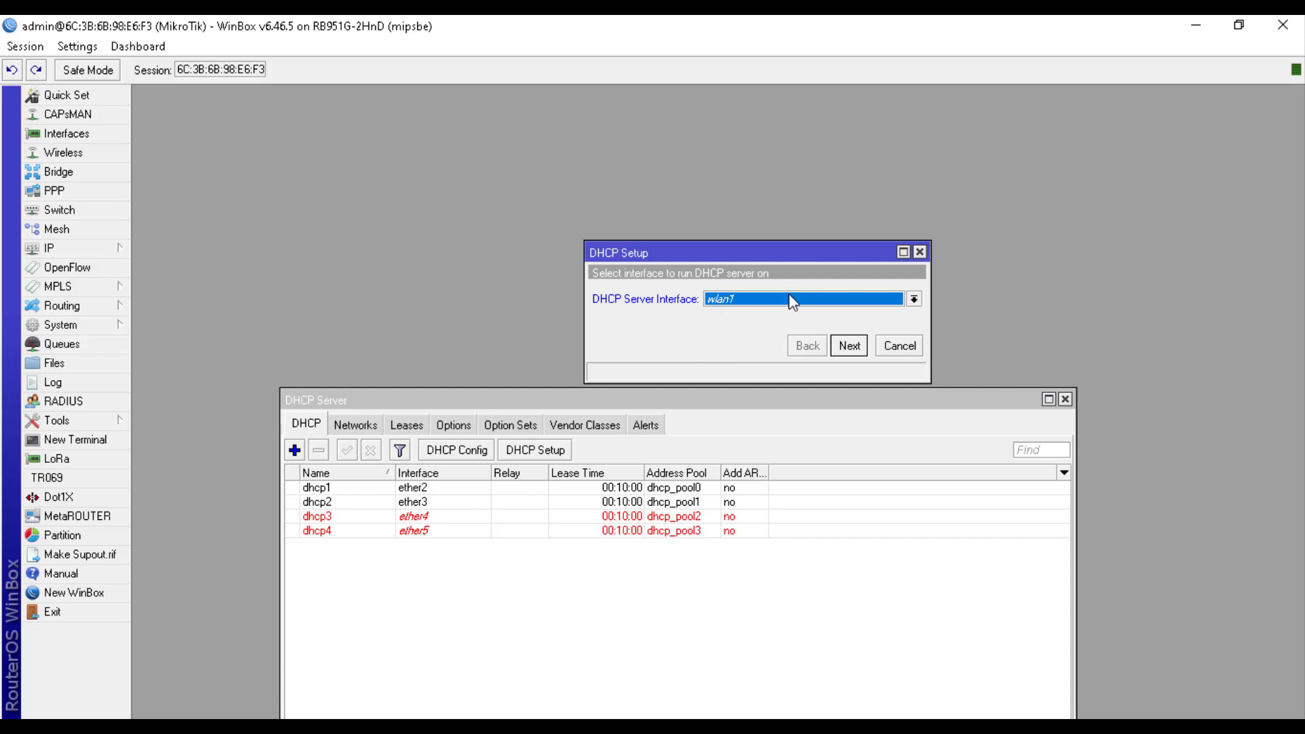
pyautogui.click(841, 350)
pyautogui.click(842, 351)
pyautogui.click(841, 351)
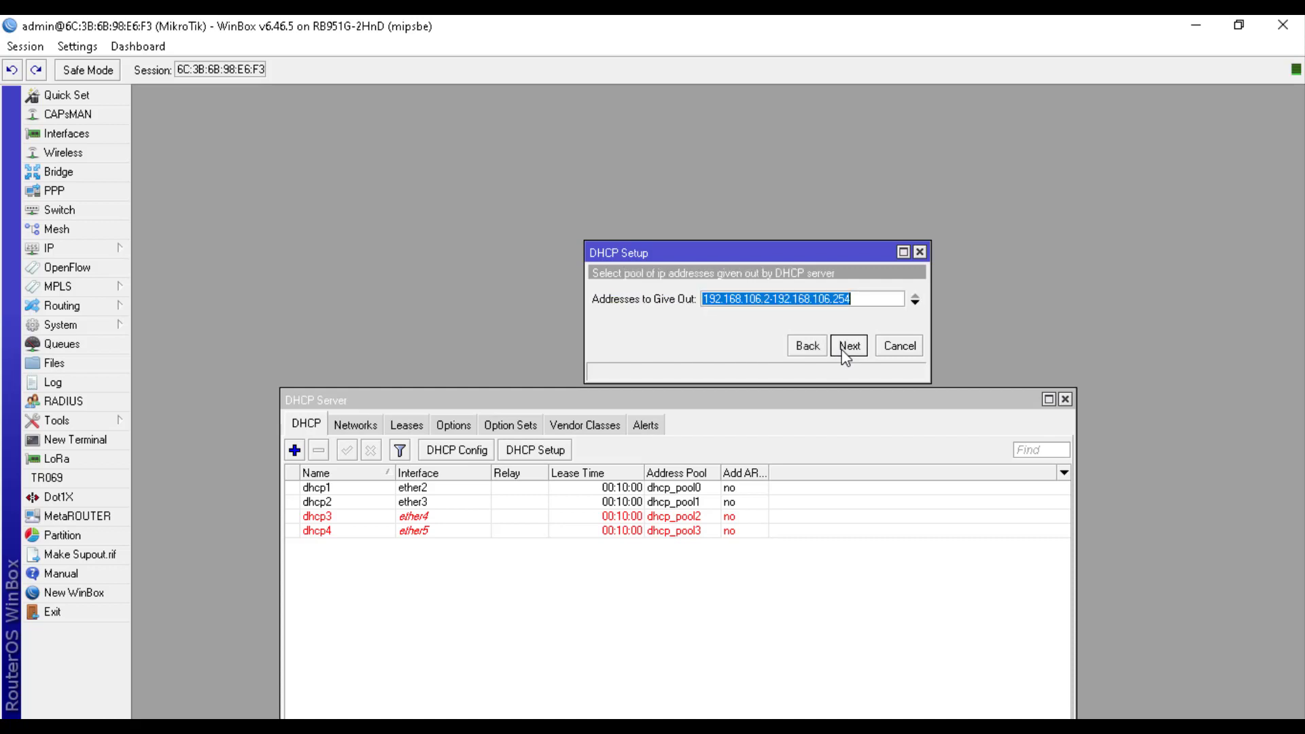
pyautogui.click(846, 348)
pyautogui.click(845, 348)
pyautogui.click(845, 348)
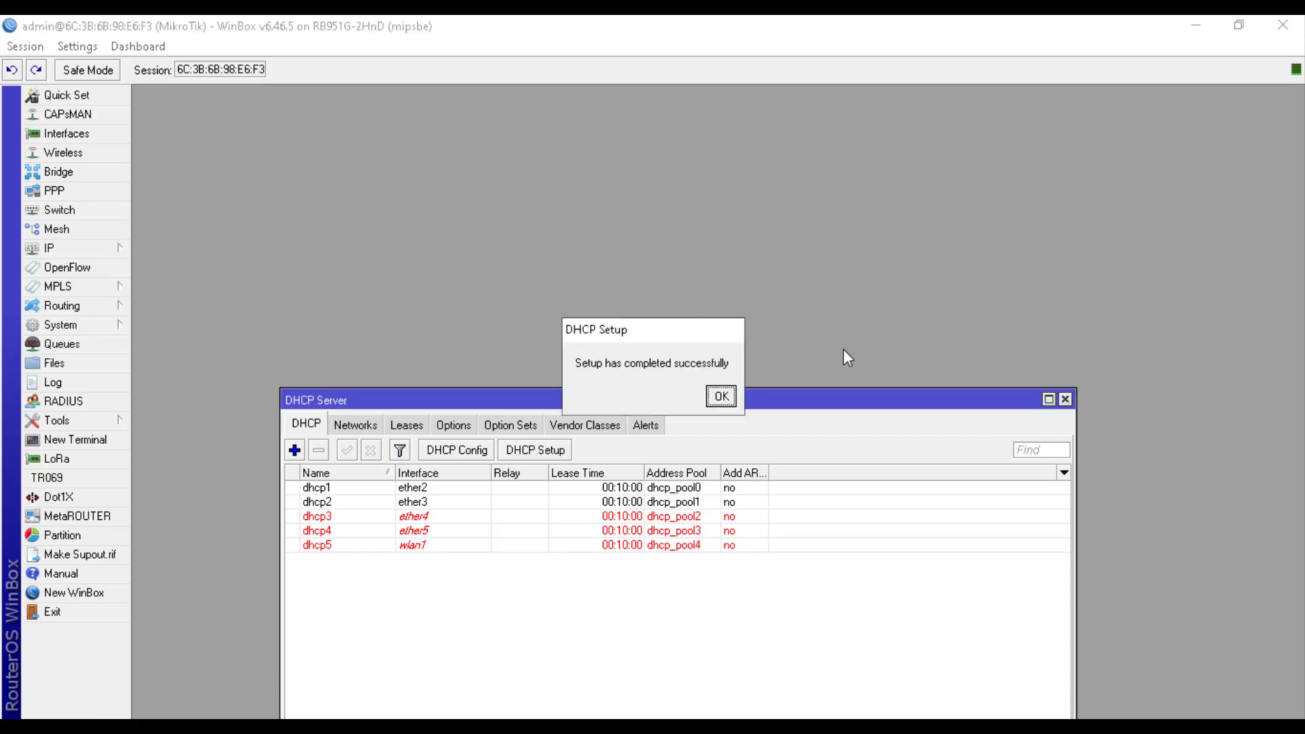
pyautogui.click(720, 397)
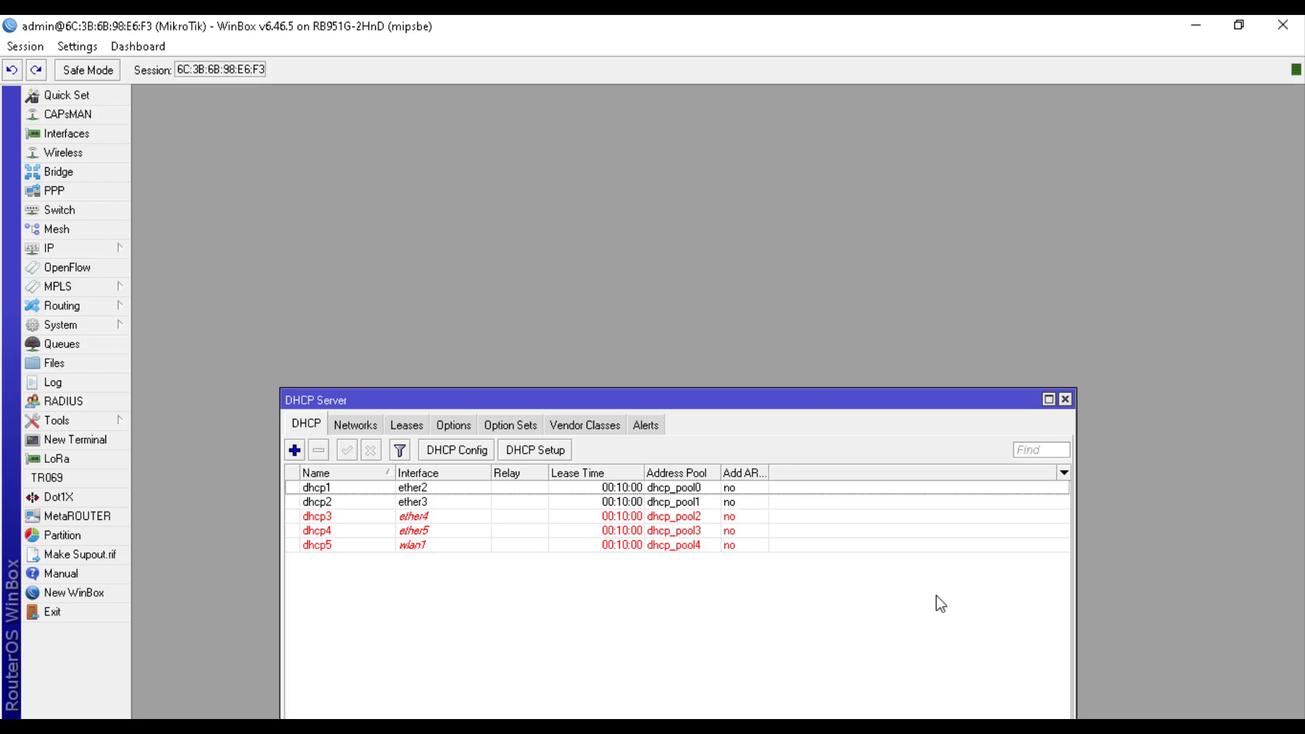
pyautogui.moveTo(746, 403); pyautogui.dragTo(725, 277)
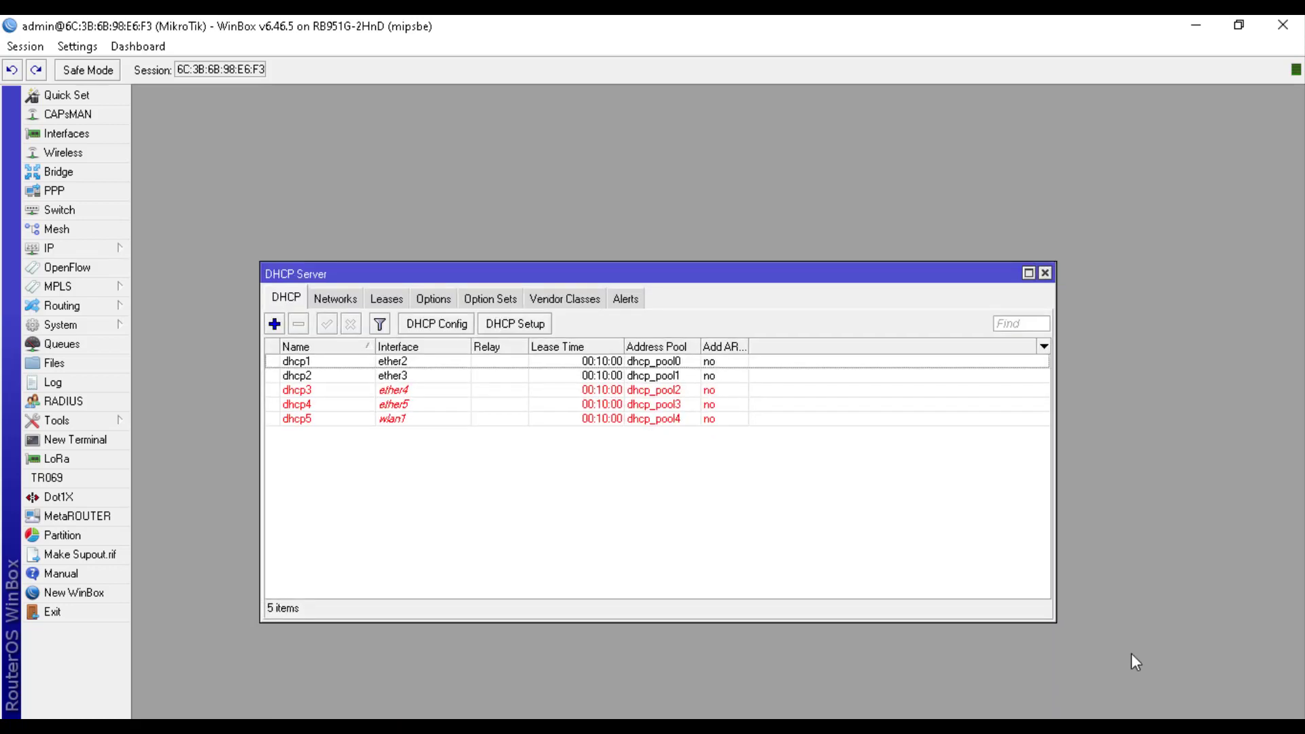
# Disable the PC's Ethernet adapter in Network Connections, then bring up its menu to re-enable it
pyautogui.click(1107, 722)
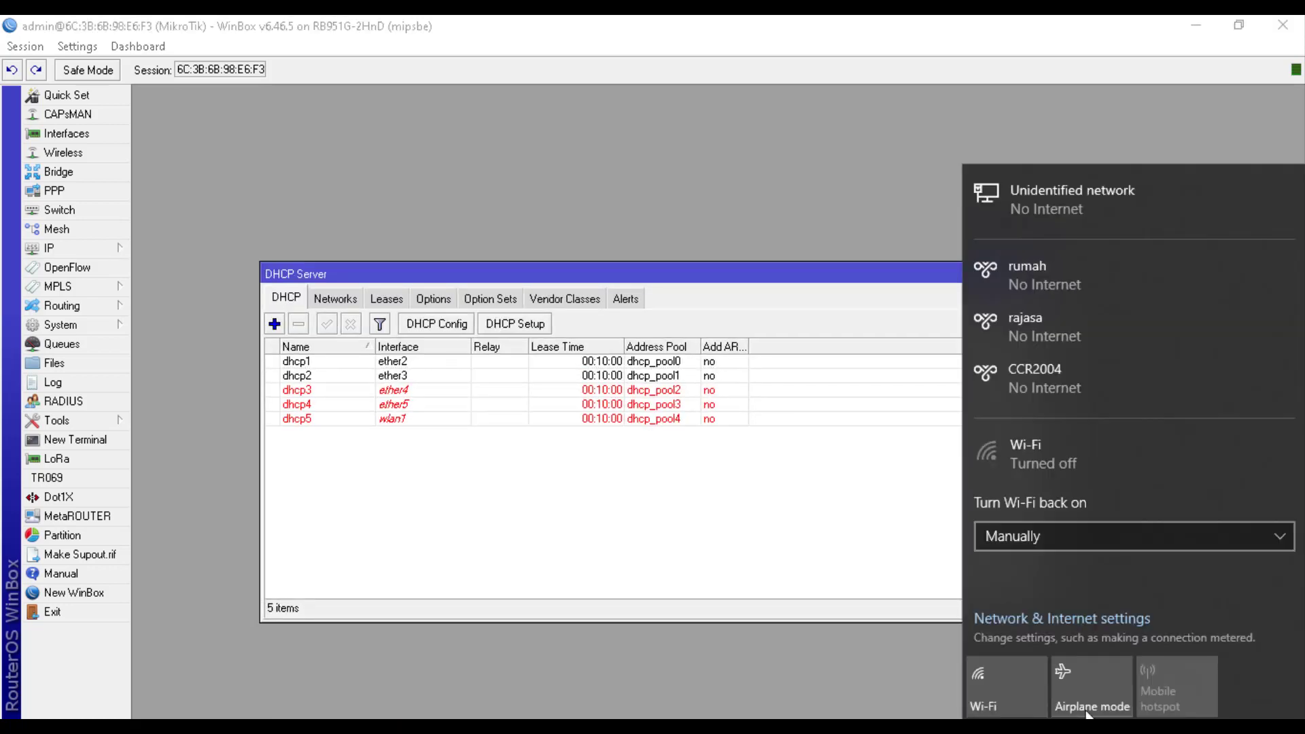
pyautogui.click(1026, 626)
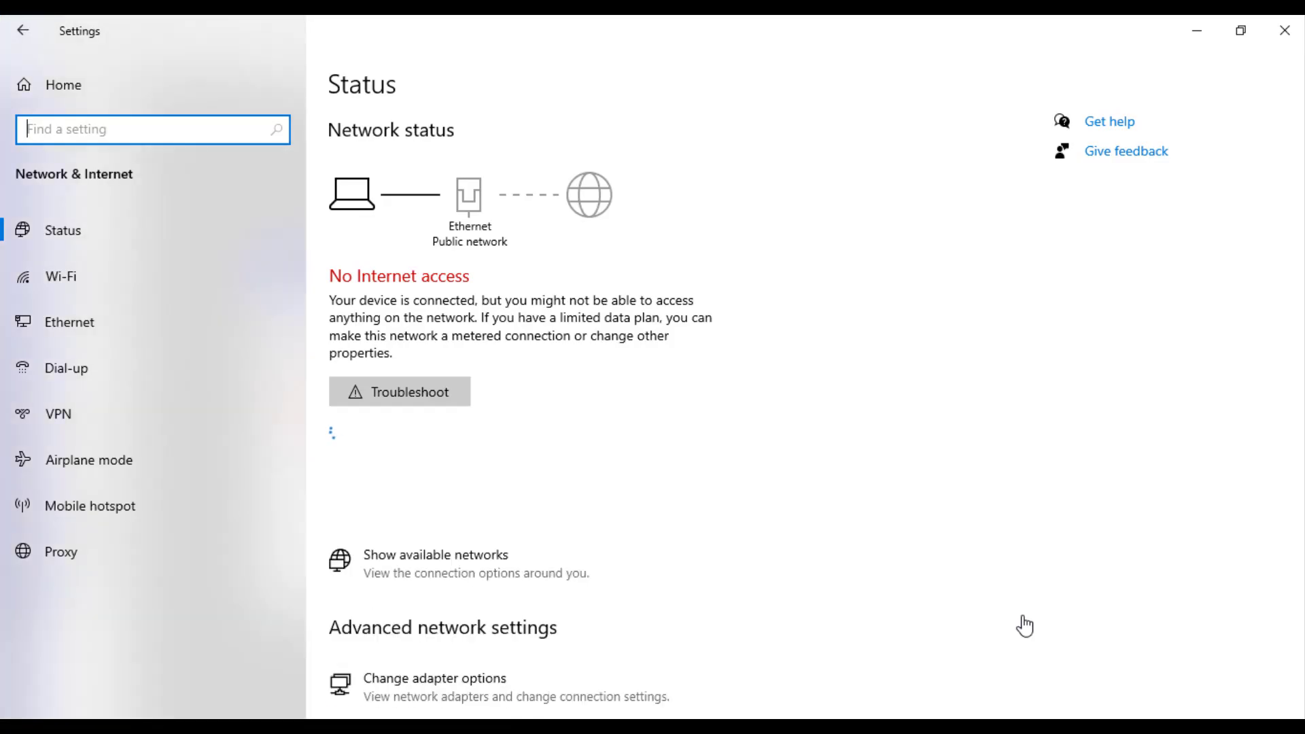
pyautogui.click(105, 325)
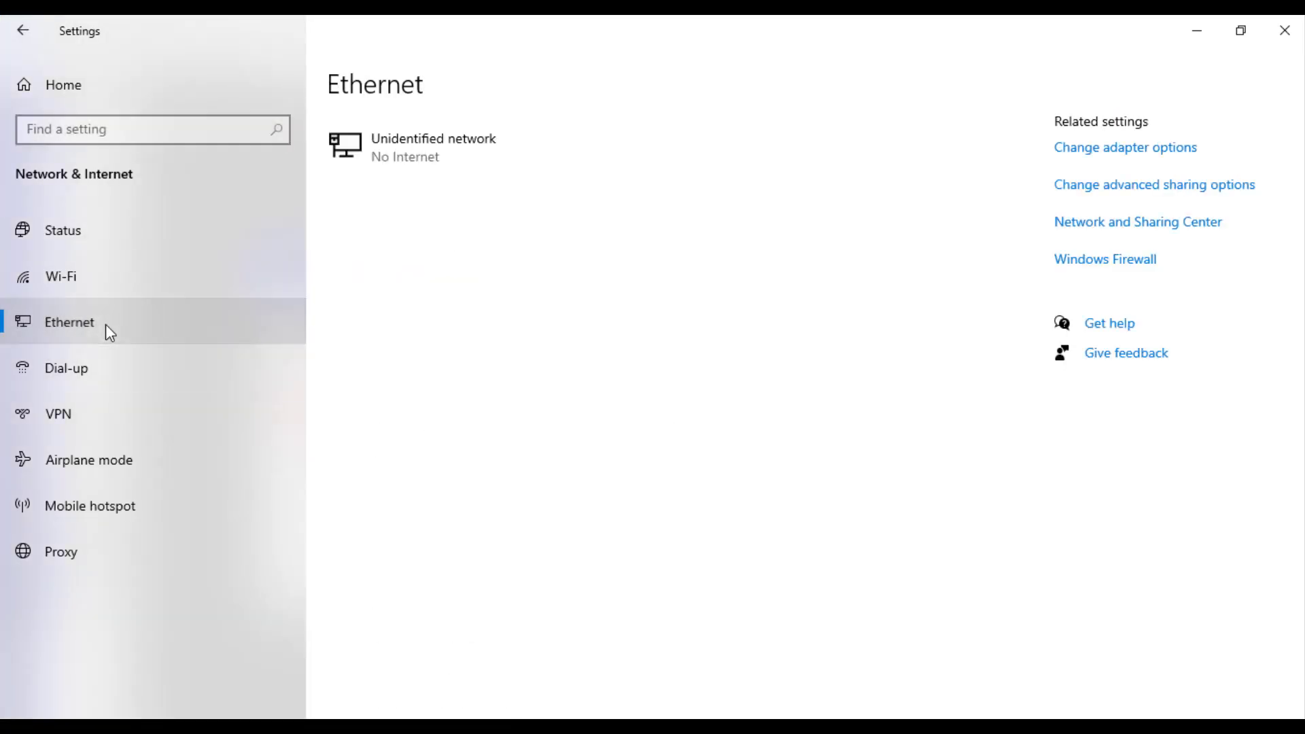
pyautogui.click(1140, 151)
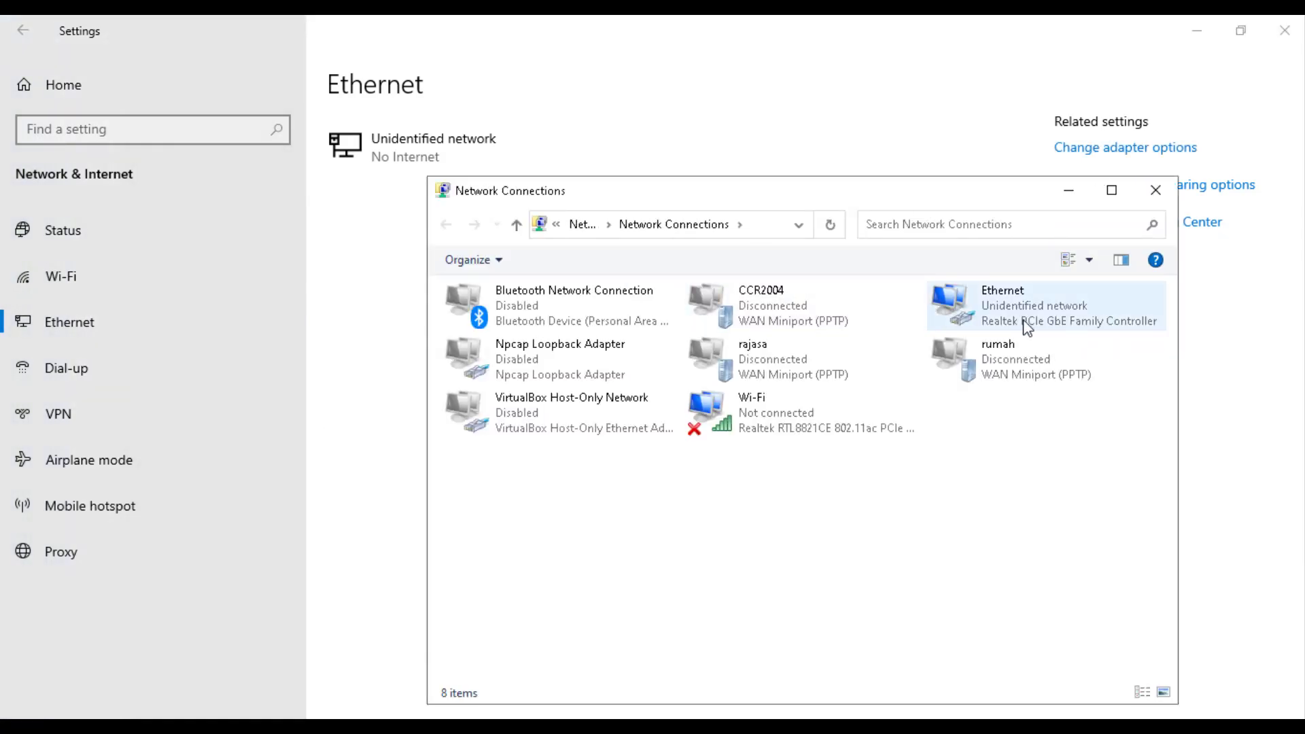
pyautogui.rightClick(1027, 328)
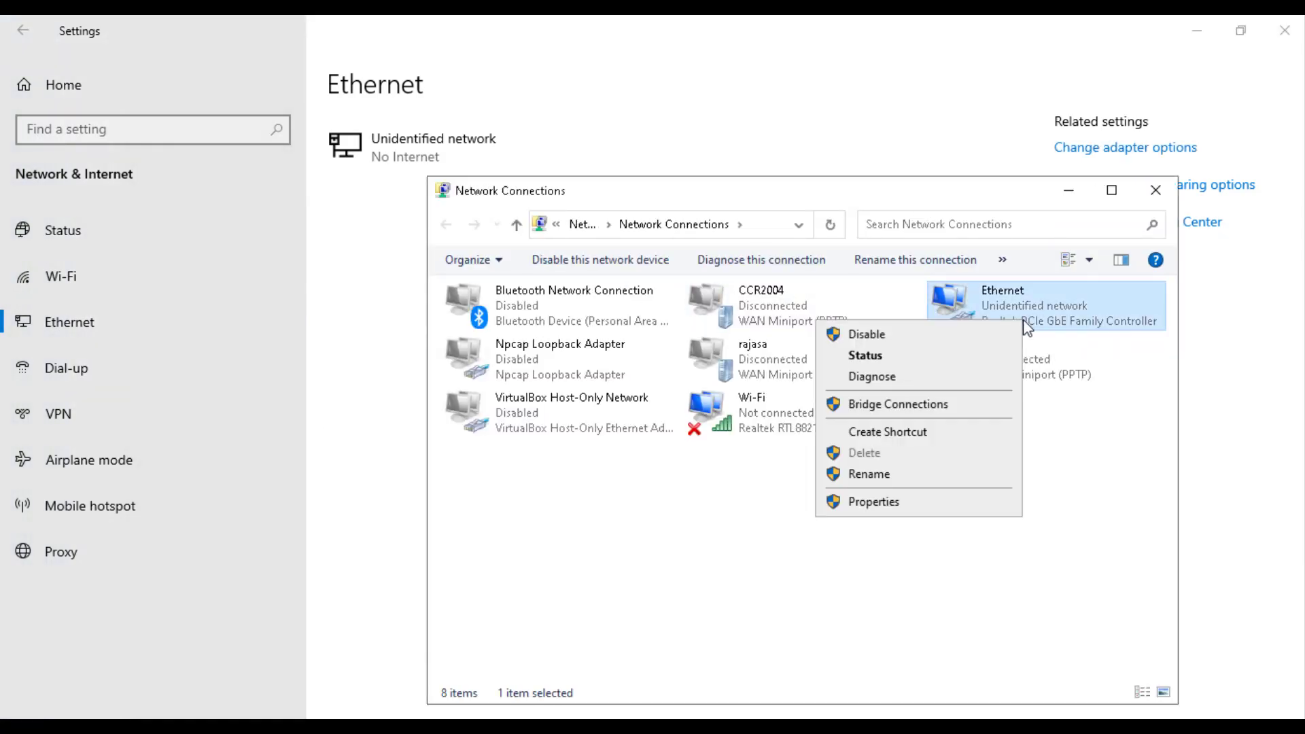
pyautogui.click(926, 349)
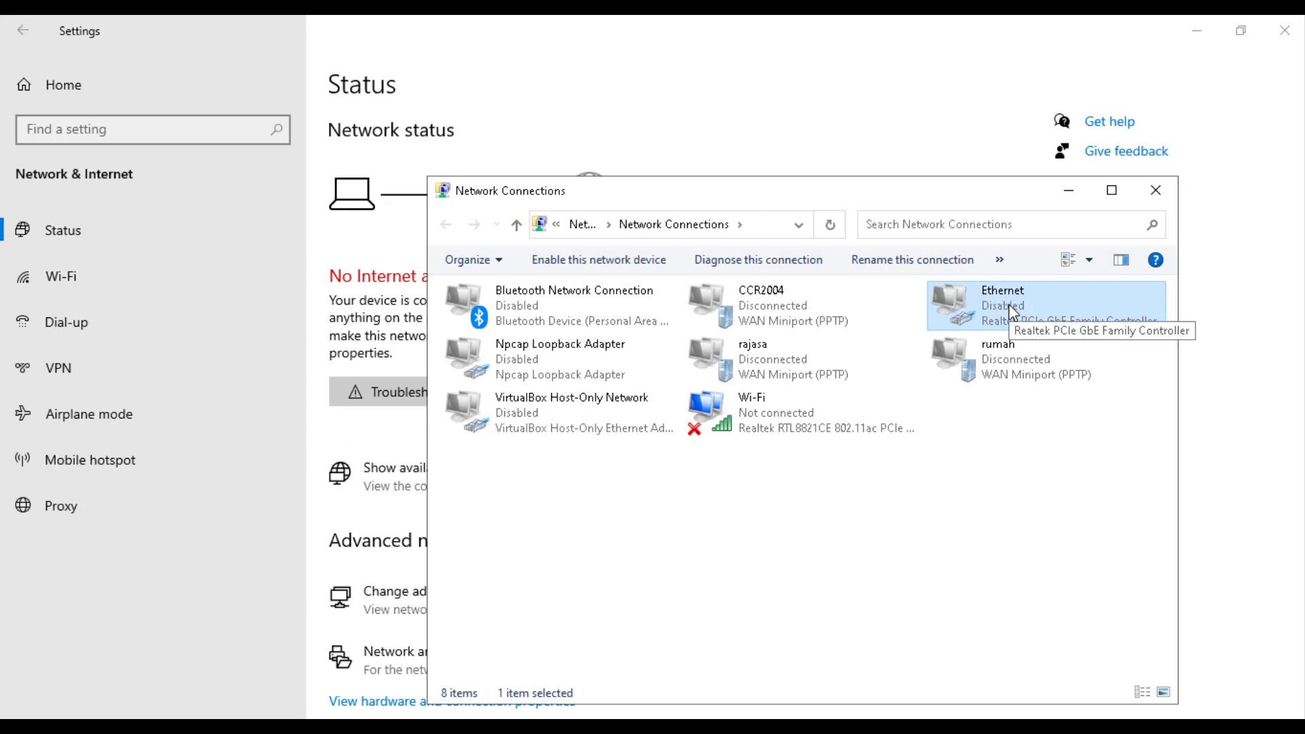
pyautogui.rightClick(1009, 303)
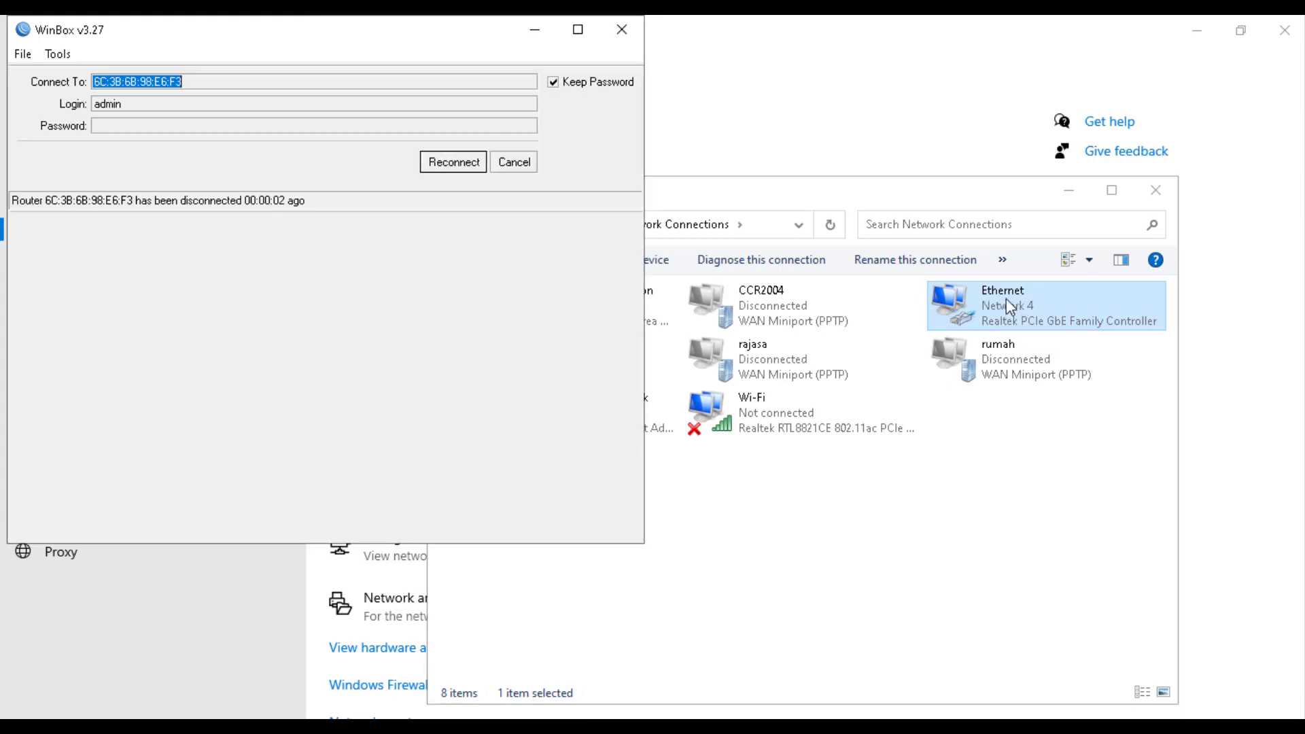
# Reconnect WinBox to the router, close the DHCP Server list and minimize WinBox
pyautogui.click(468, 172)
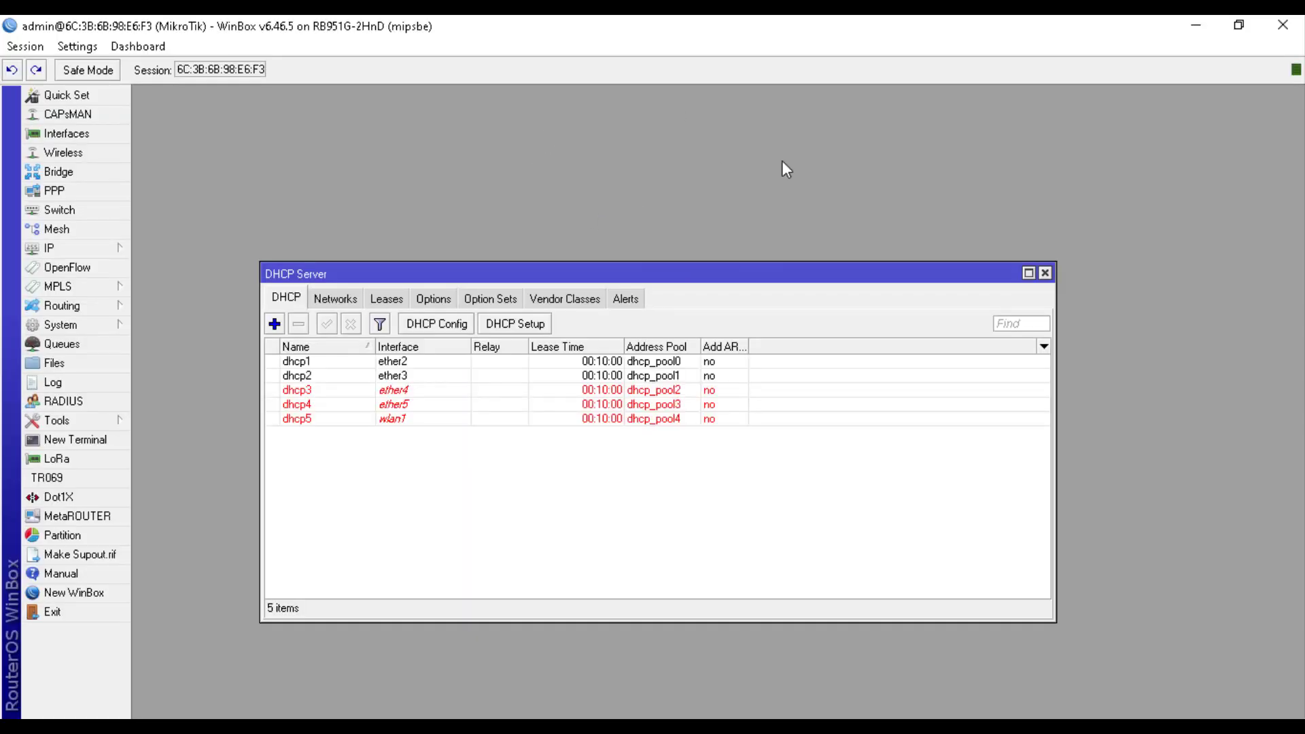
pyautogui.click(1044, 274)
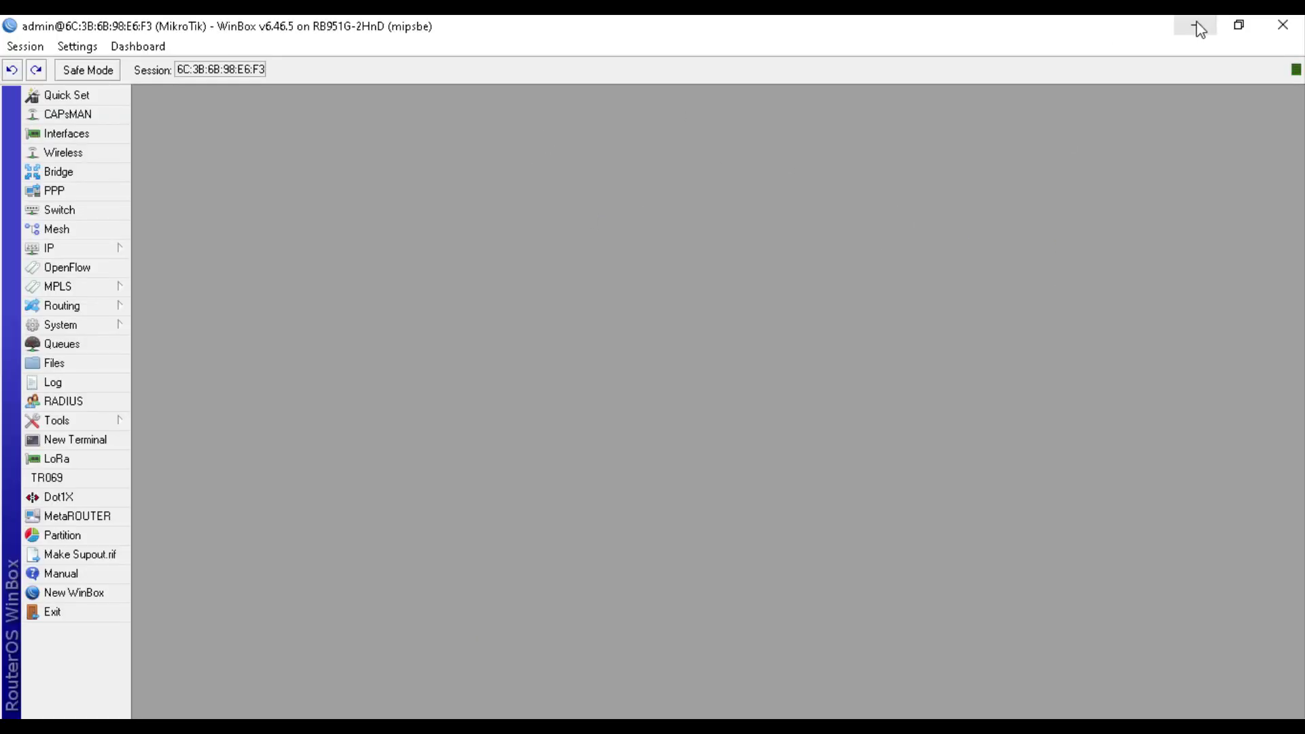
pyautogui.click(1197, 29)
# Run ipconfig in Command Prompt to confirm 192.168.102.254 with gateway 192.168.102.1
pyautogui.press('super')
pyautogui.write('cmd')
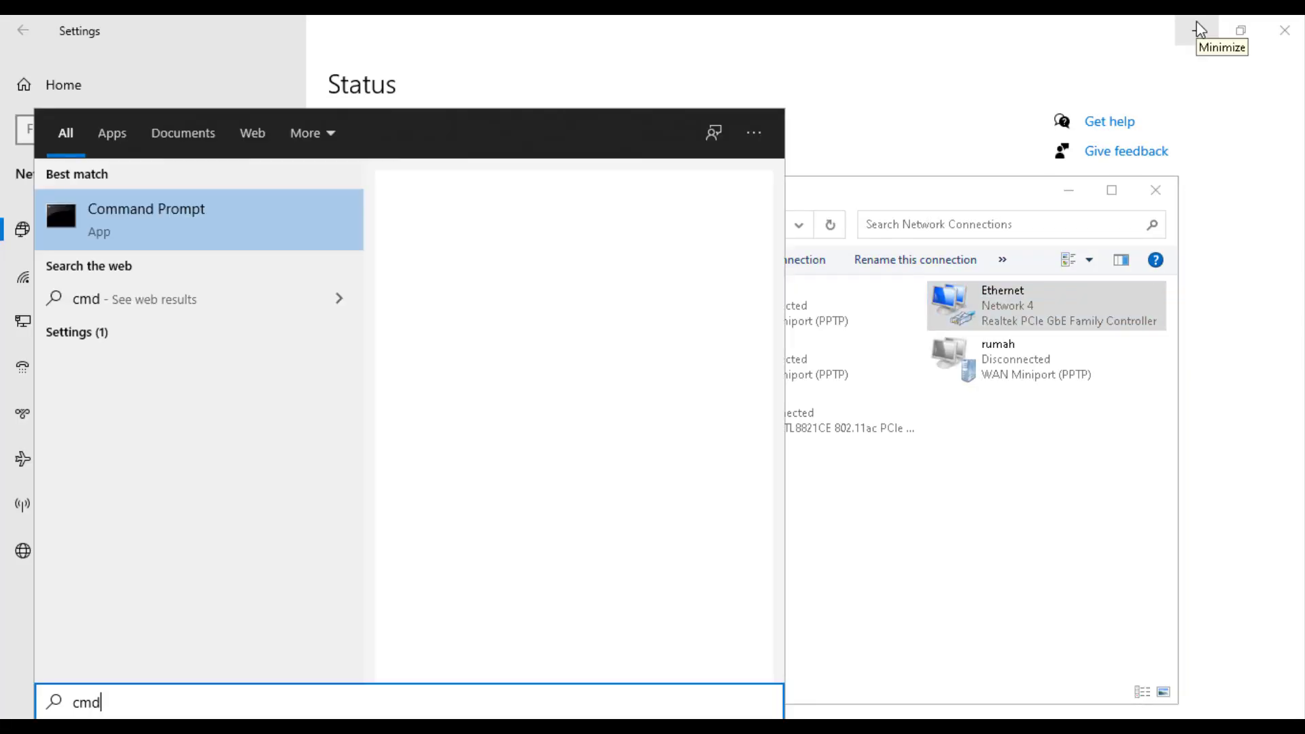
pyautogui.press('Return')
pyautogui.write('ipconf')
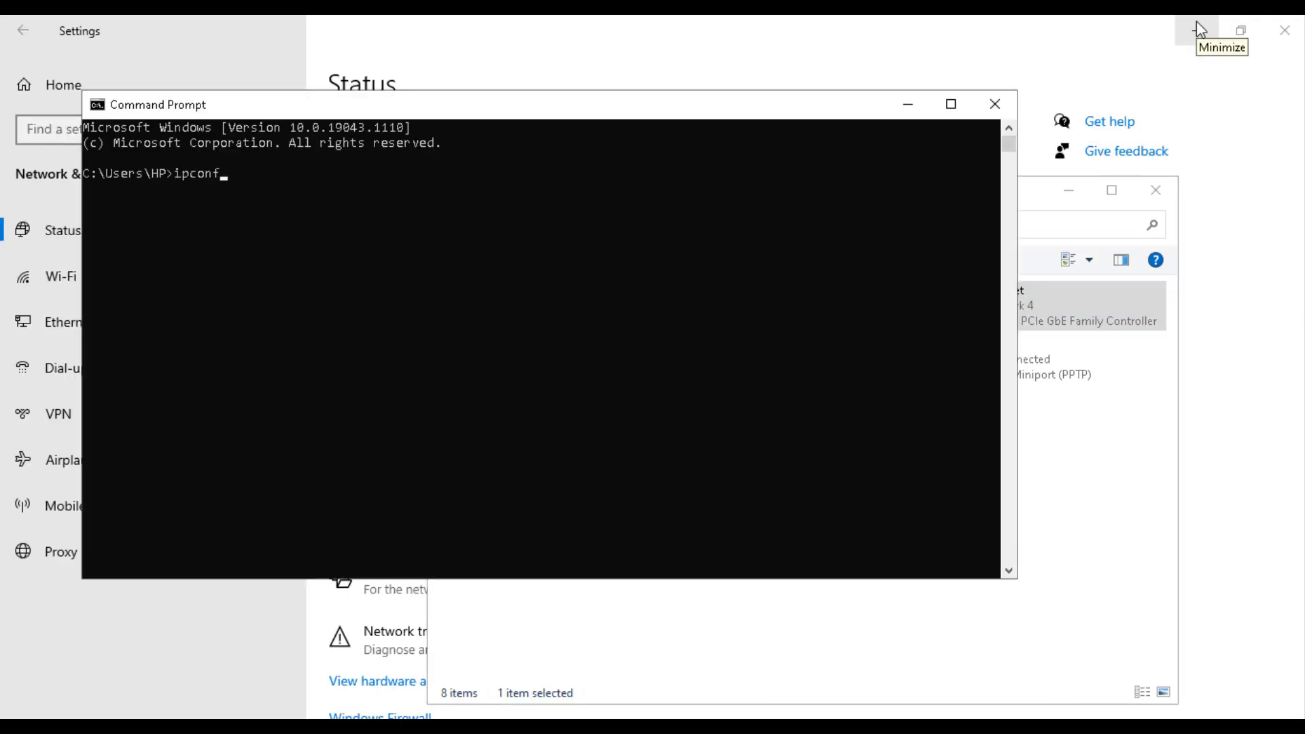
pyautogui.write('ig')
pyautogui.press('Return')
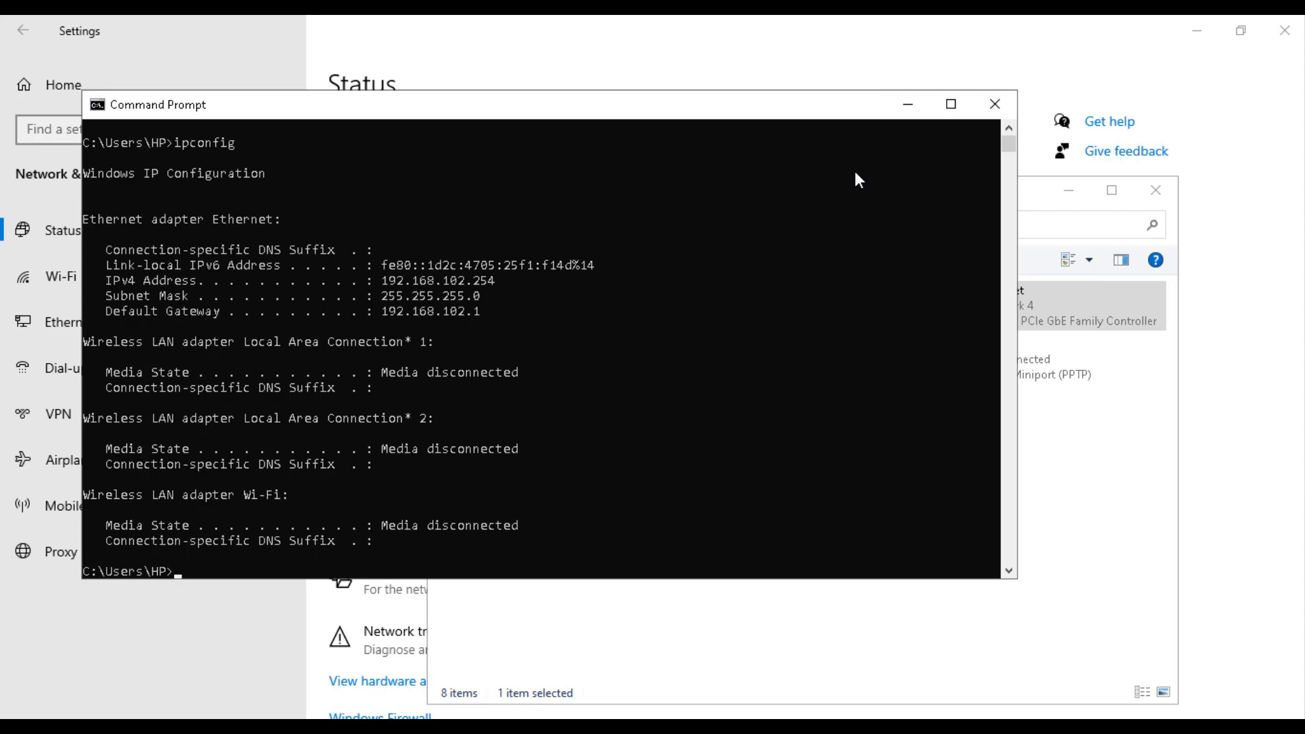
# Ping 8.8.8.8 with 0% loss, then close Command Prompt and hide Settings
pyautogui.write('ping 8.8.8.8')
pyautogui.press('Return')
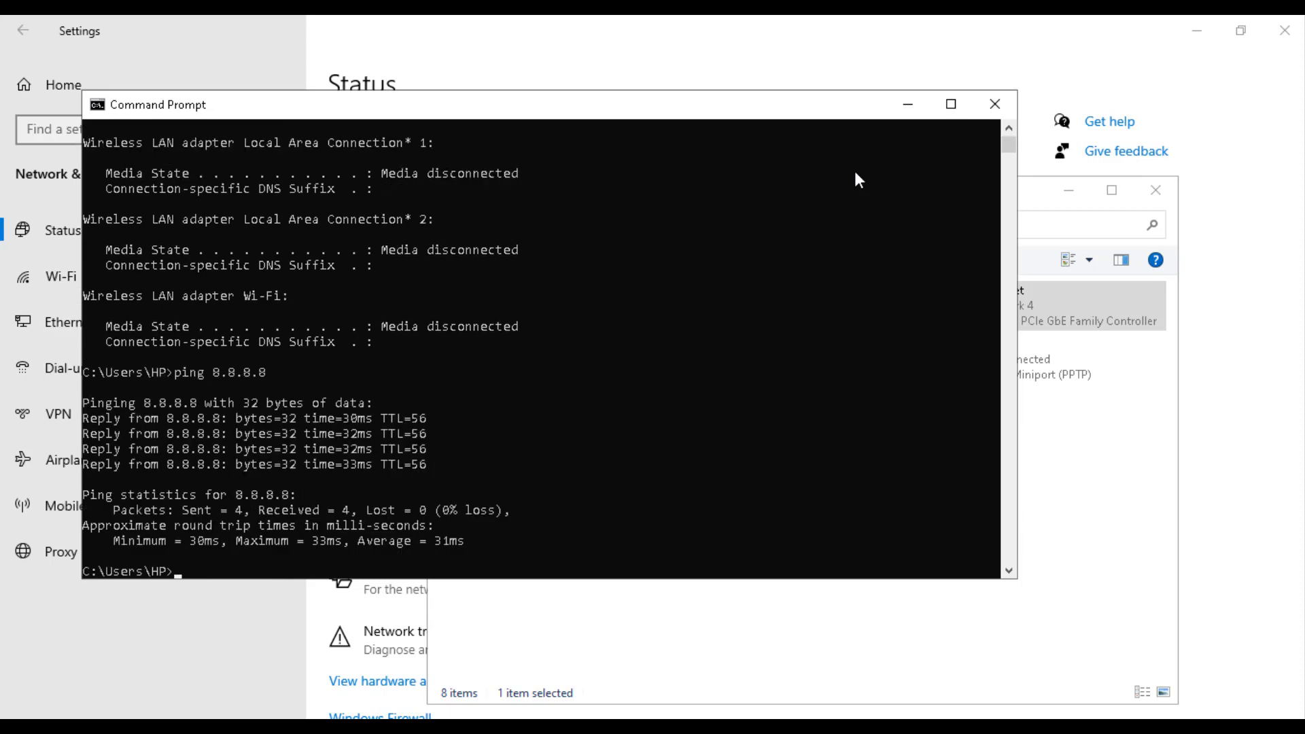
pyautogui.press('Return')
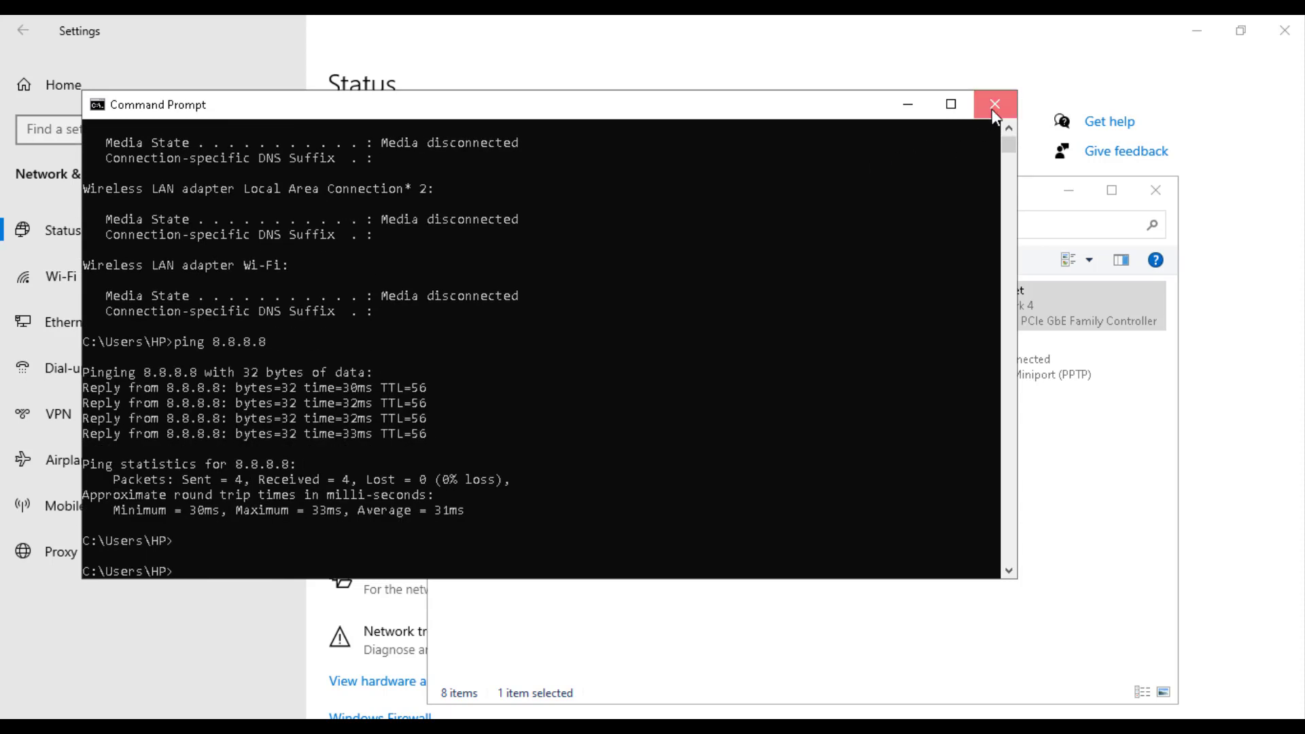
pyautogui.click(992, 108)
pyautogui.click(1197, 33)
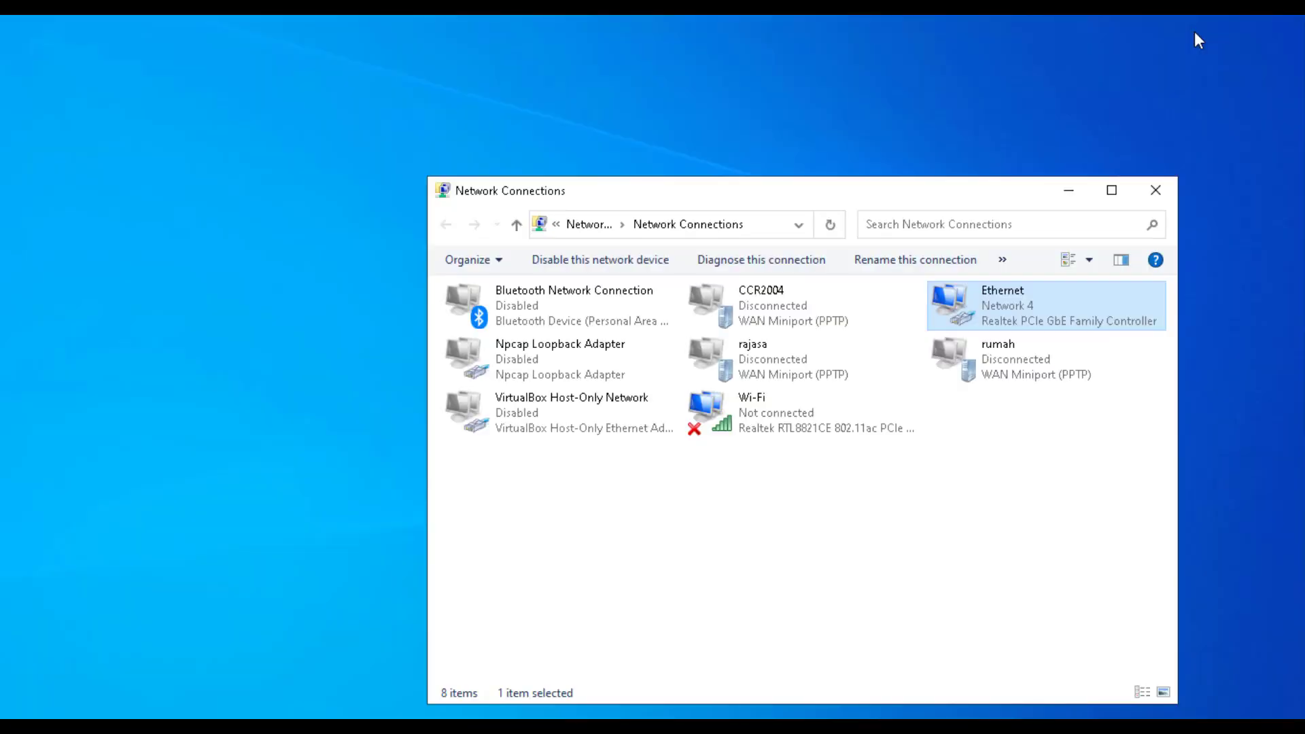
# Search Google for 'youtube' in Chrome, then minimize Chrome to show the desktop
pyautogui.click(1083, 188)
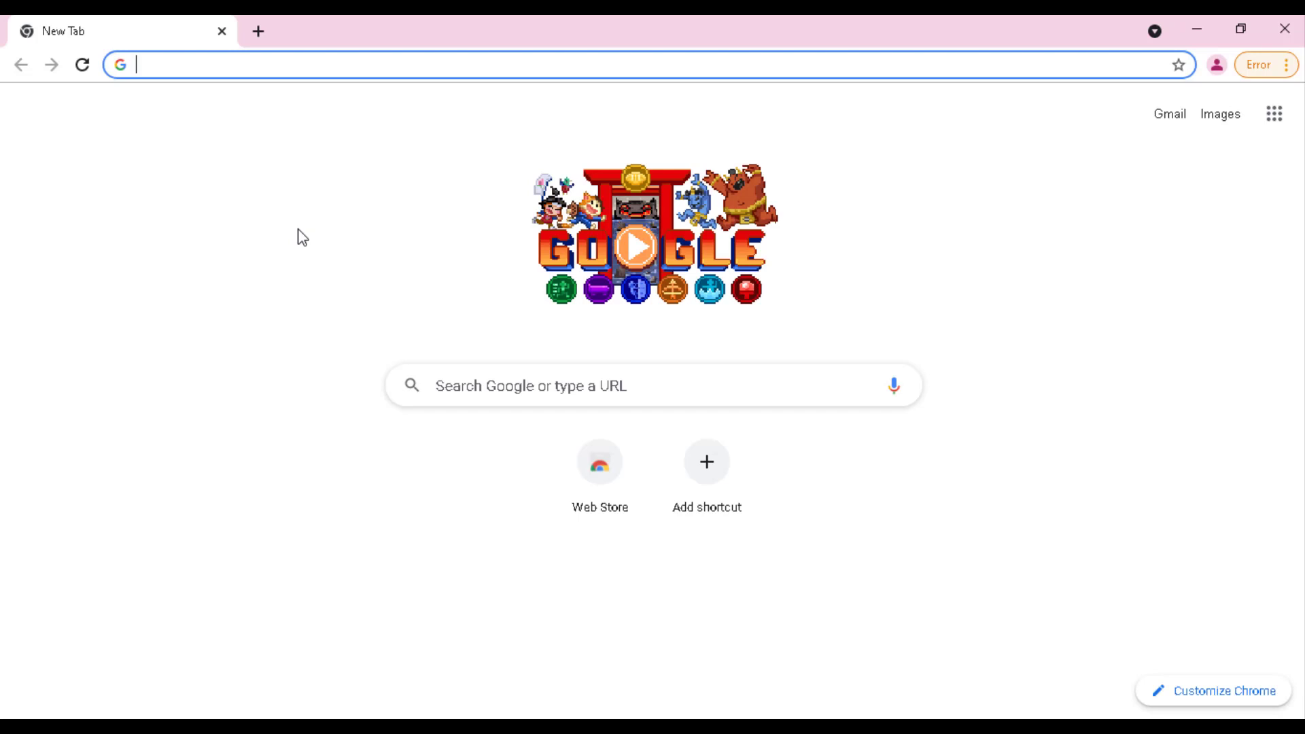
pyautogui.write('you')
pyautogui.press('Return')
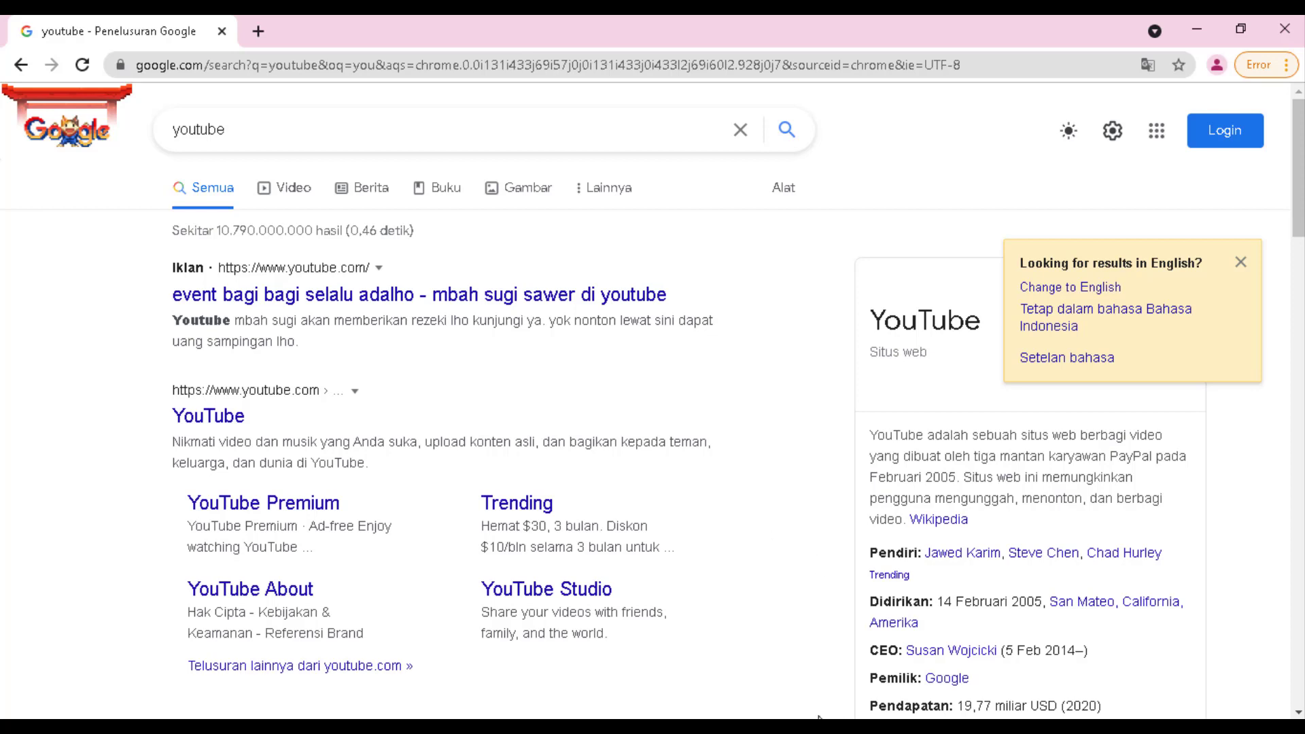
pyautogui.moveTo(990, 726)
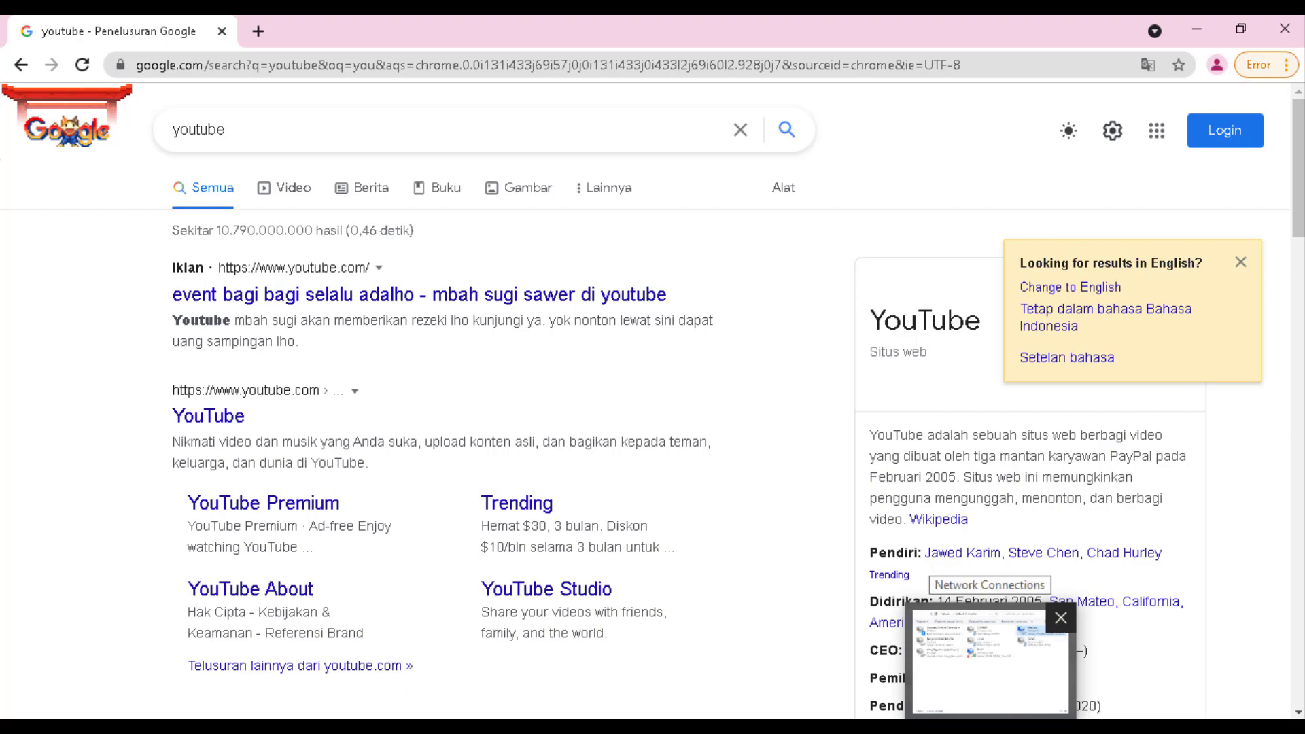
pyautogui.click(1188, 29)
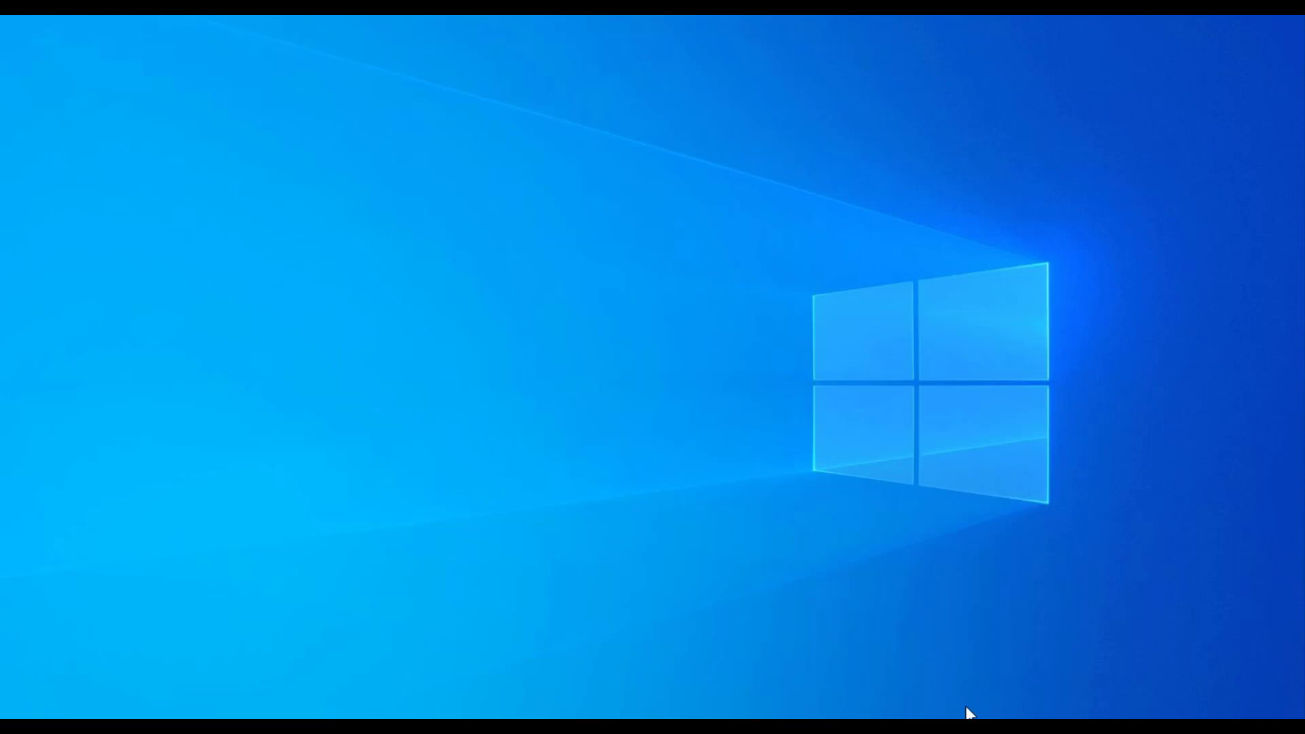
# Run ipconfig in a new Command Prompt, showing 192.168.103.253 with gateway 192.168.103.1
pyautogui.hotkey('alt', 'Tab')
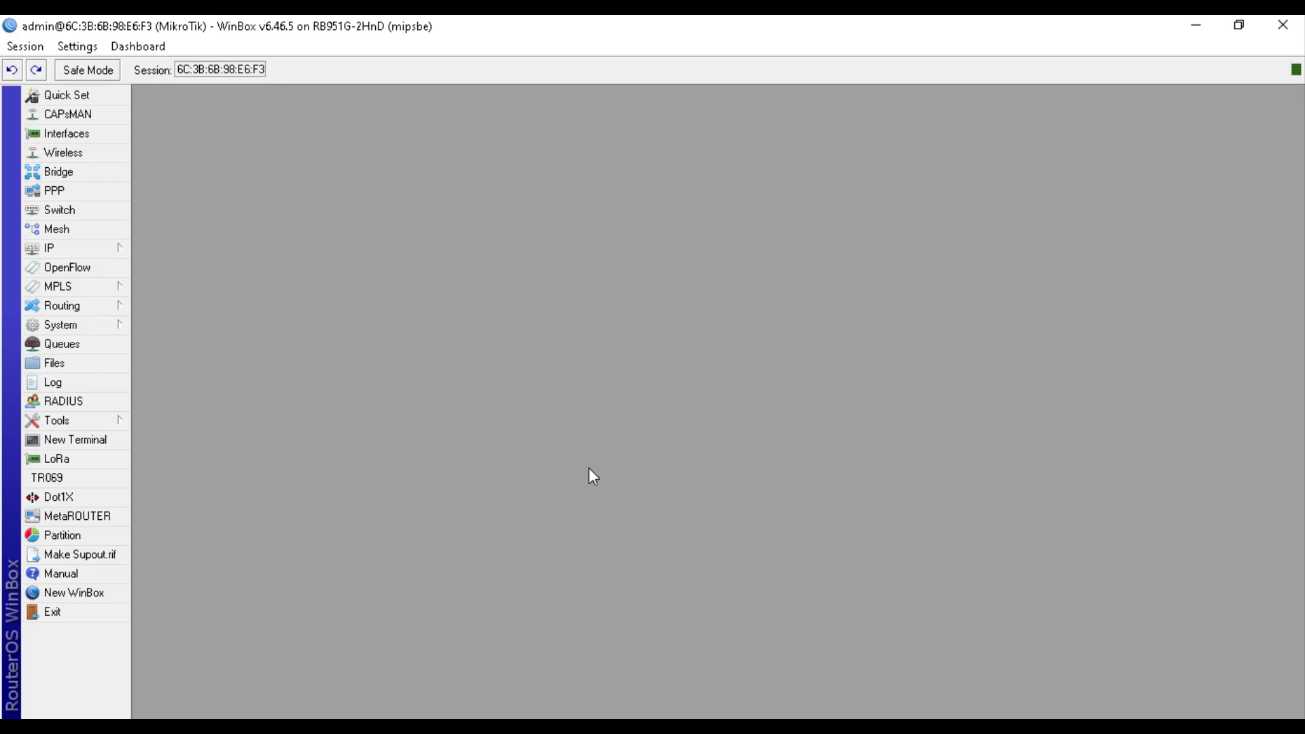
pyautogui.press('super+r')
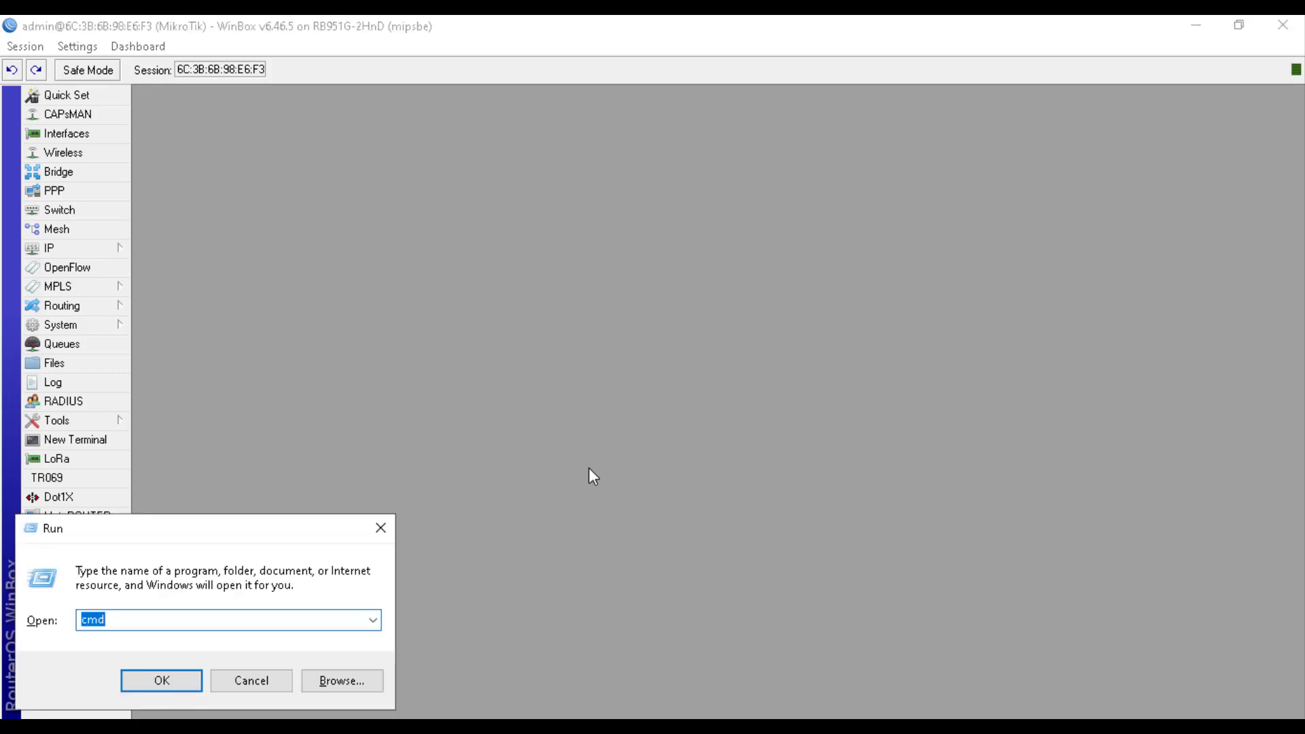
pyautogui.press('Return')
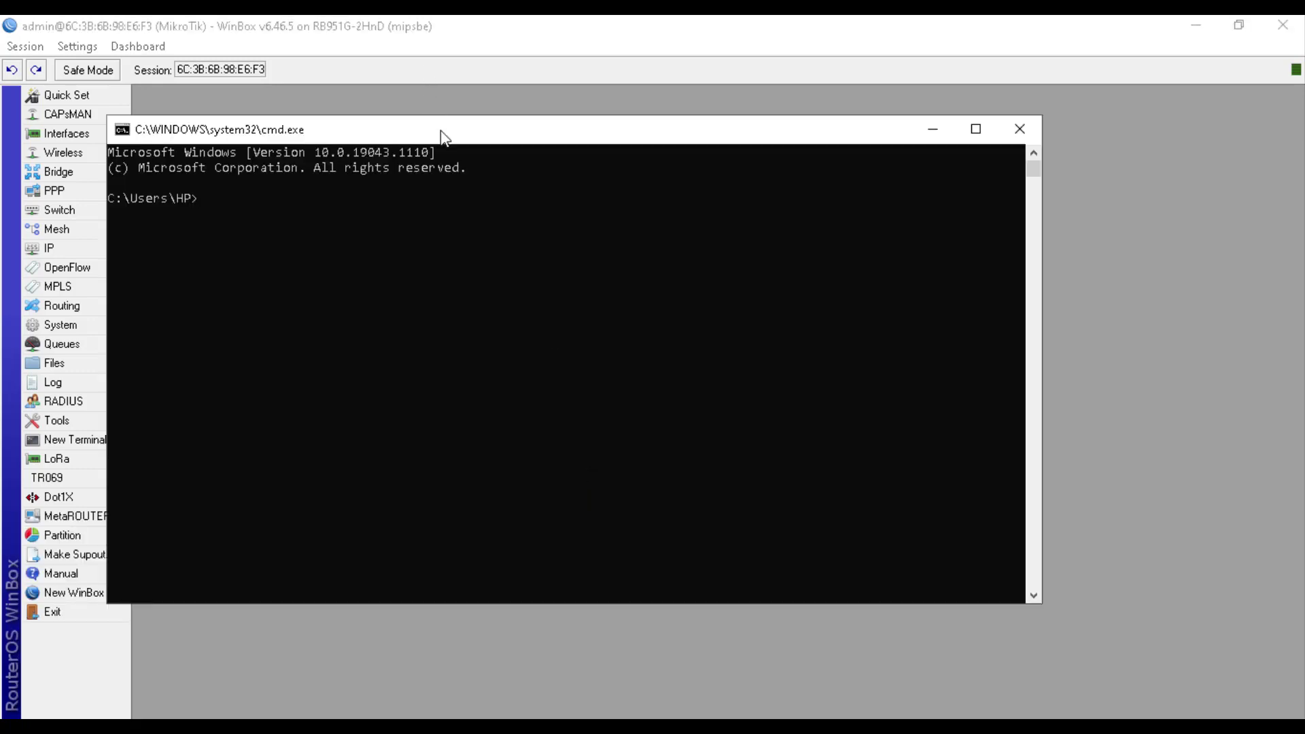
pyautogui.moveTo(440, 131); pyautogui.dragTo(631, 158)
pyautogui.write('ipconfig')
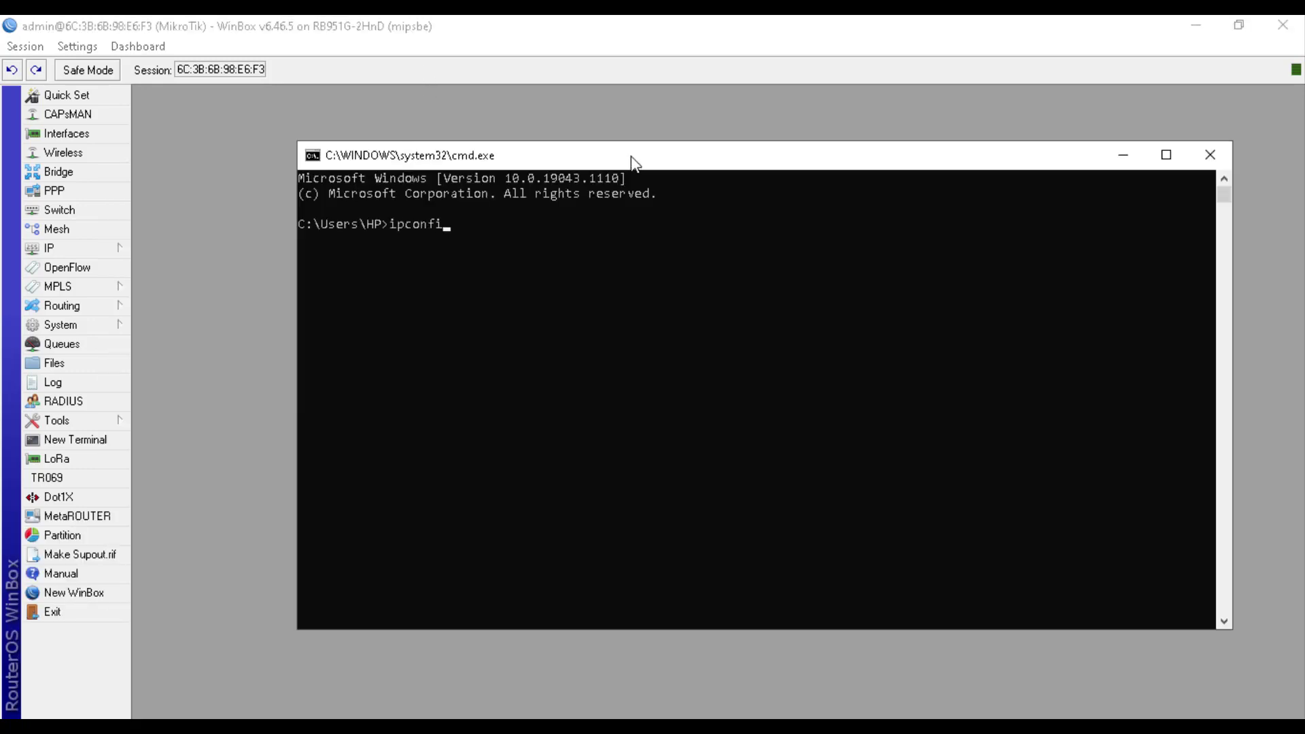
pyautogui.press('Return')
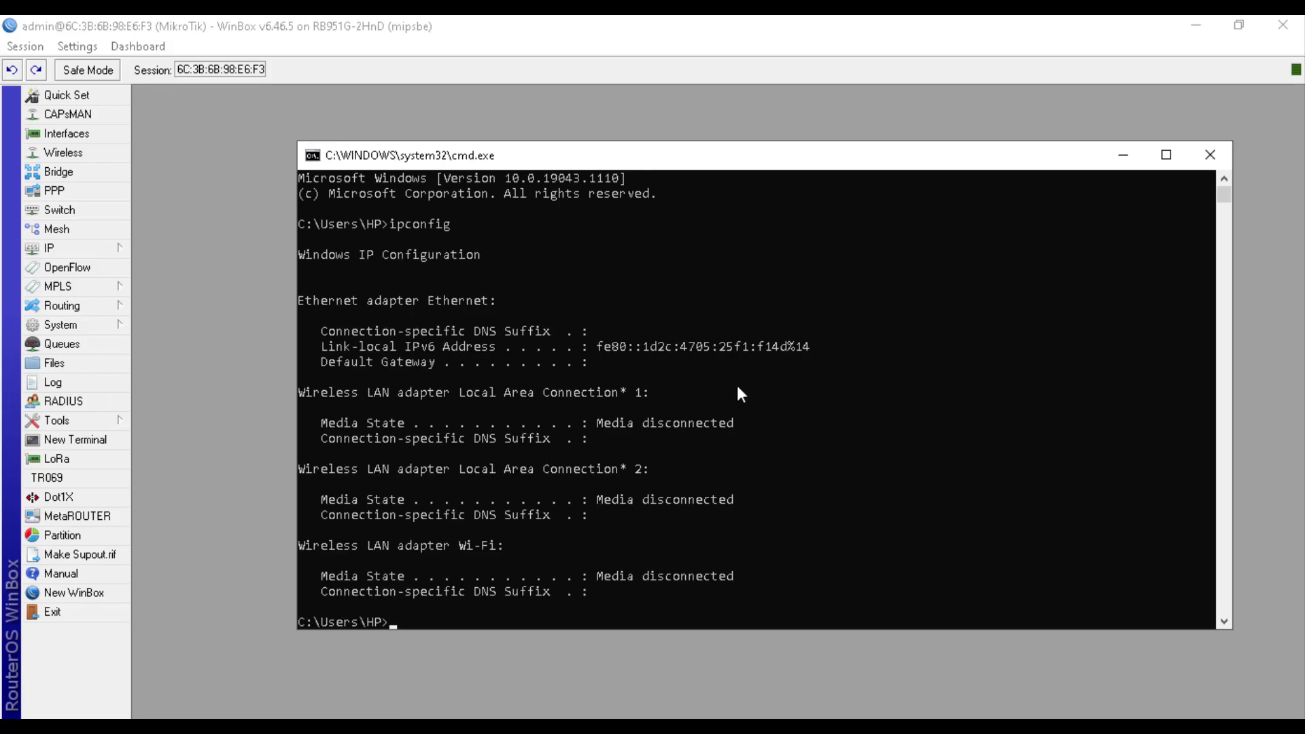
pyautogui.press('Up')
pyautogui.press('Return')
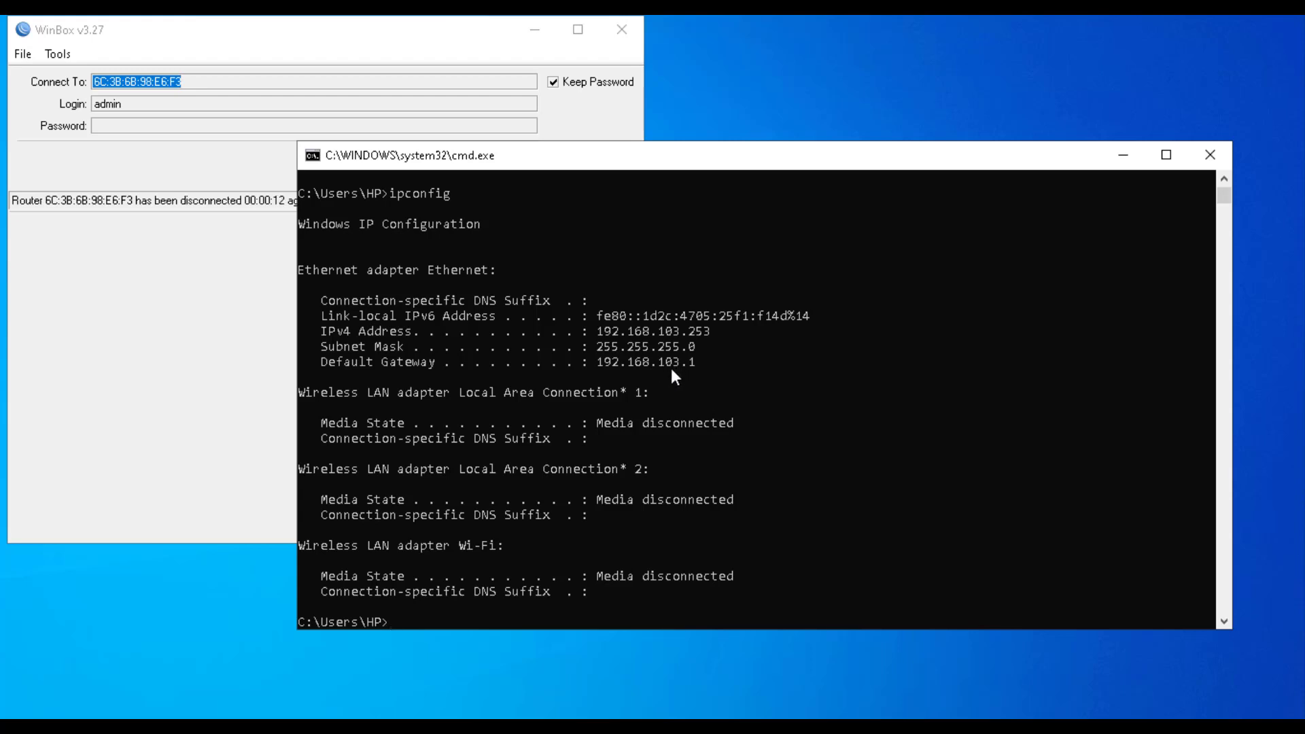
# Ping 8.8.8.8 and stop it, showing 0% packet loss
pyautogui.press('Up')
pyautogui.press('BackSpace')
pyautogui.press('BackSpace')
pyautogui.press('BackSpace')
pyautogui.press('BackSpace')
pyautogui.press('BackSpace')
pyautogui.press('BackSpace')
pyautogui.press('BackSpace')
pyautogui.press('BackSpace')
pyautogui.write('ping 8.8.8.8')
pyautogui.press('Return')
pyautogui.hotkey('ctrl', 'c')
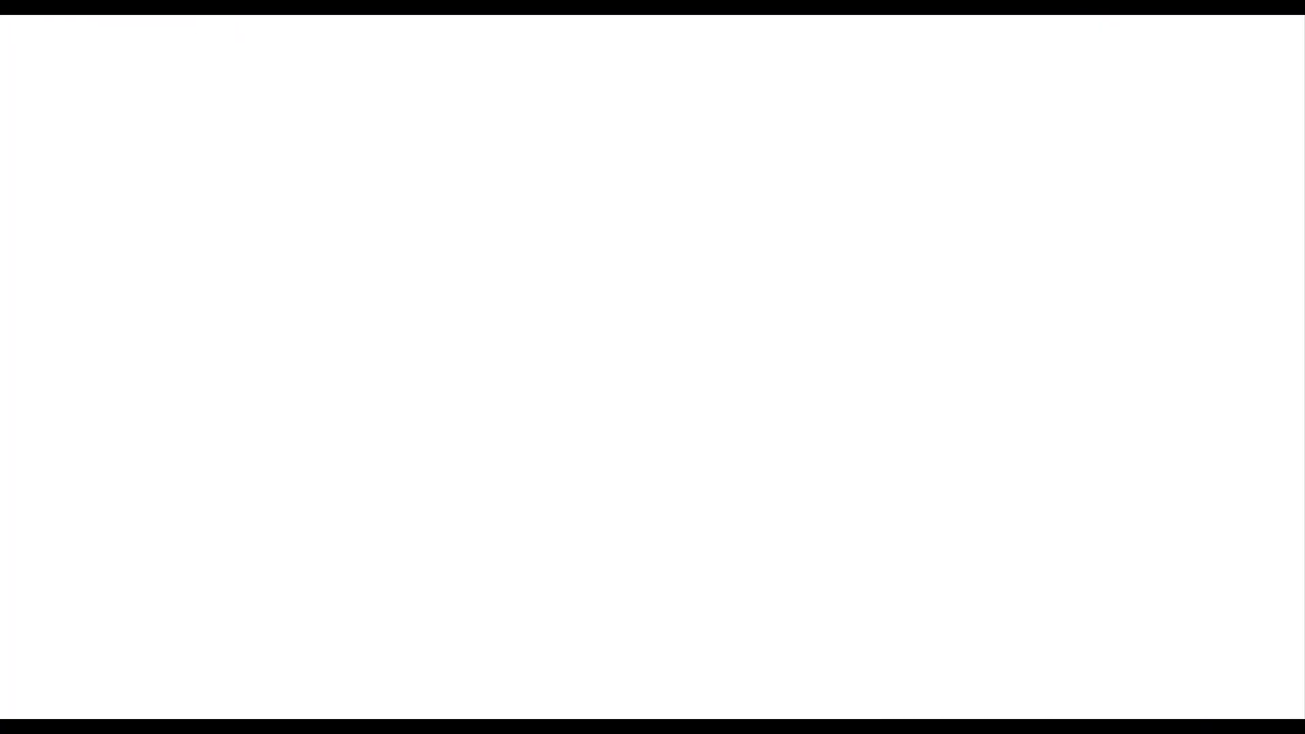
# Search 'wikipedia' from Chrome's address bar, then switch back to Command Prompt
pyautogui.click(230, 62)
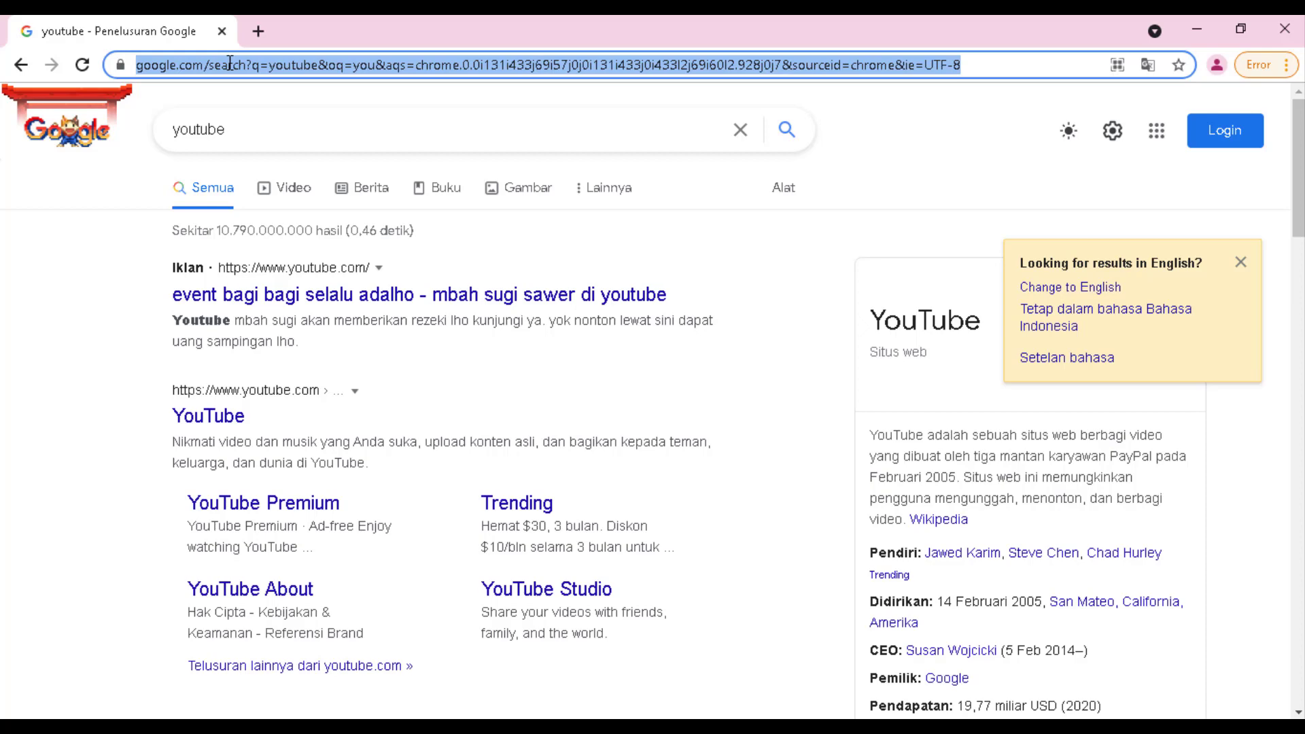
pyautogui.write('wiki')
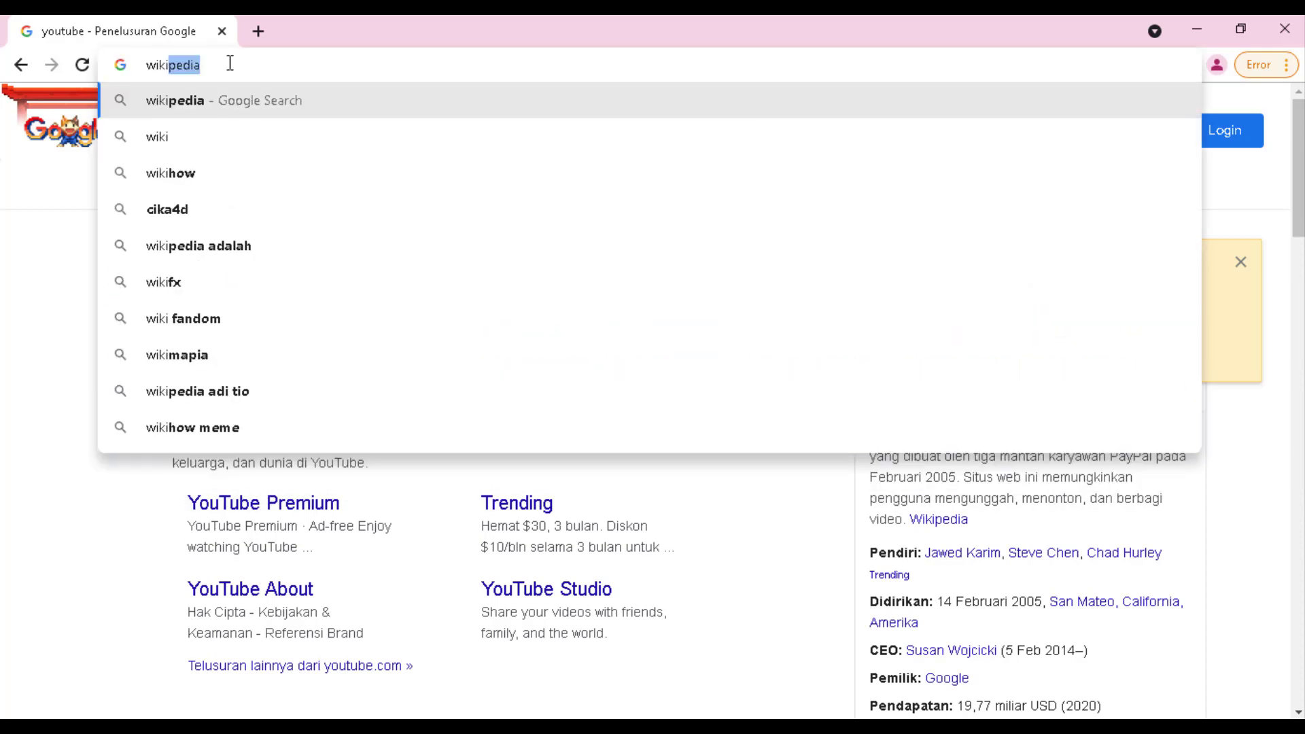
pyautogui.press('Return')
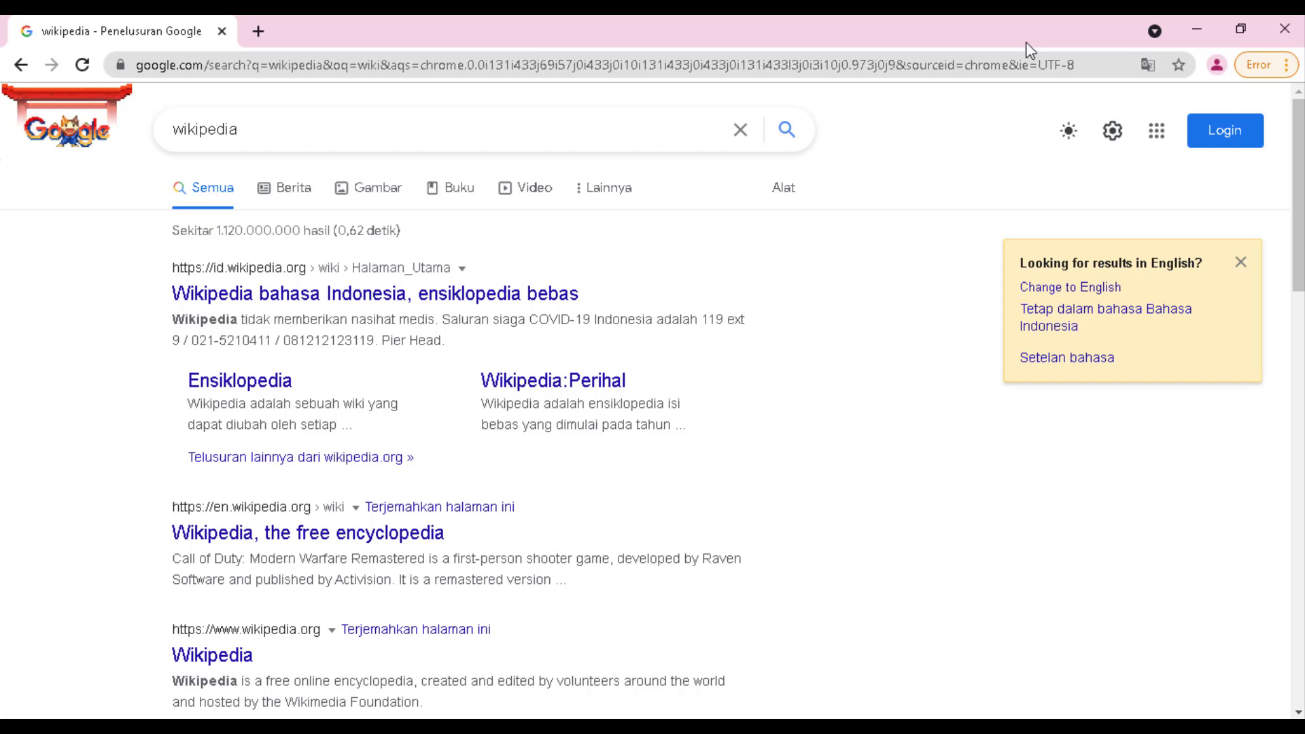
pyautogui.hotkey('alt', 'Tab')
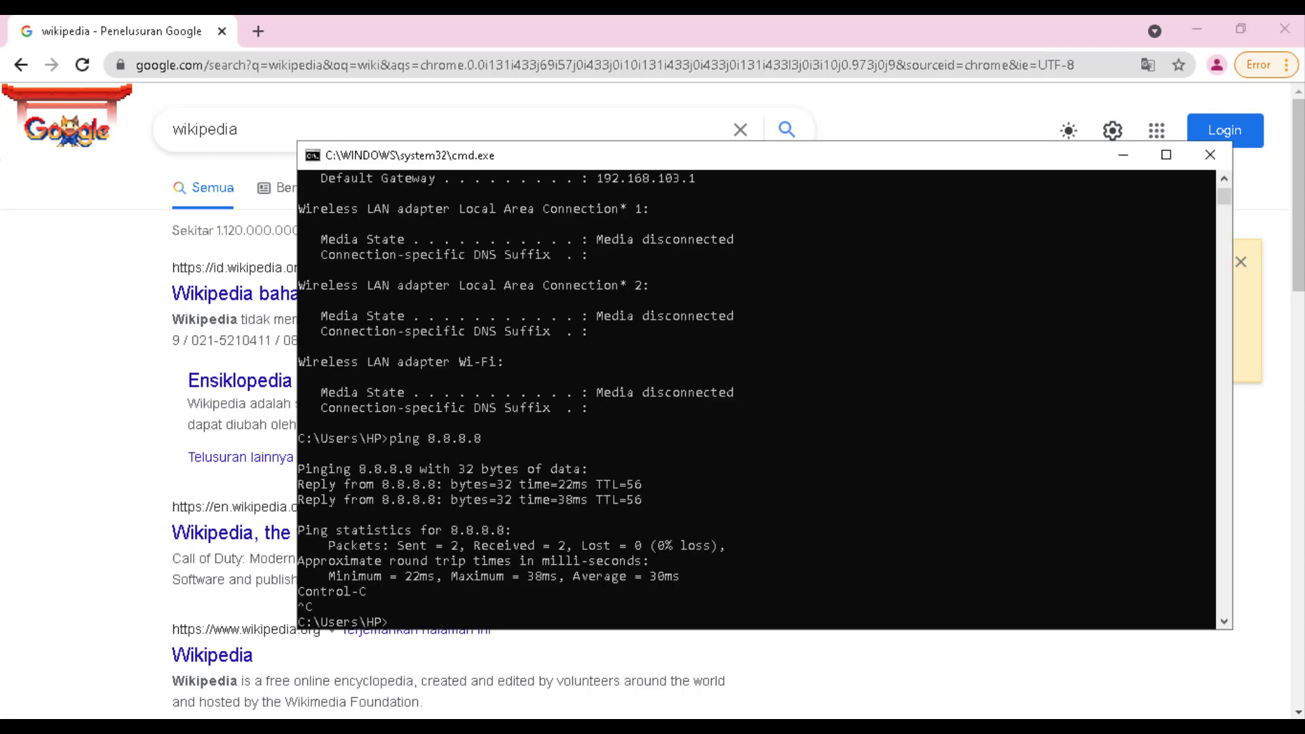
# Re-run ipconfig, showing 192.168.104.254 with gateway 192.168.104.1, then return to Chrome
pyautogui.press('Up')
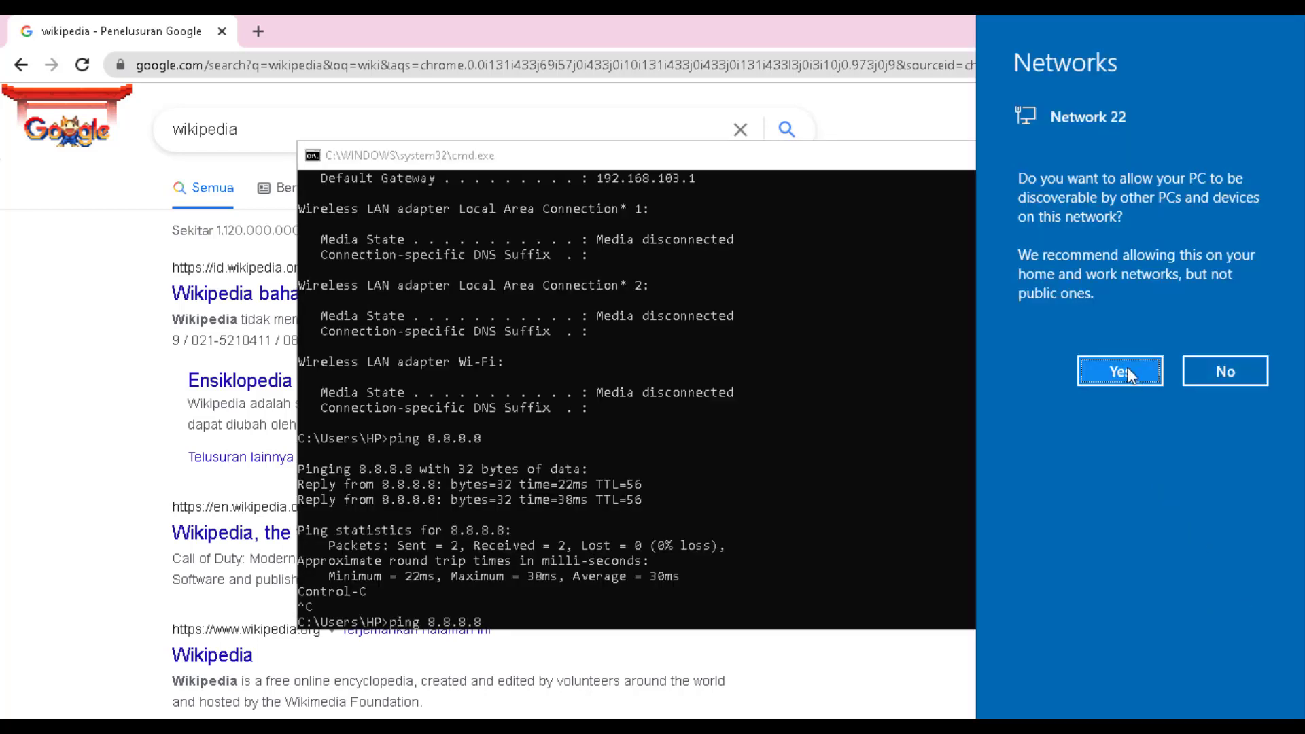
pyautogui.click(835, 484)
pyautogui.press('Up')
pyautogui.press('Return')
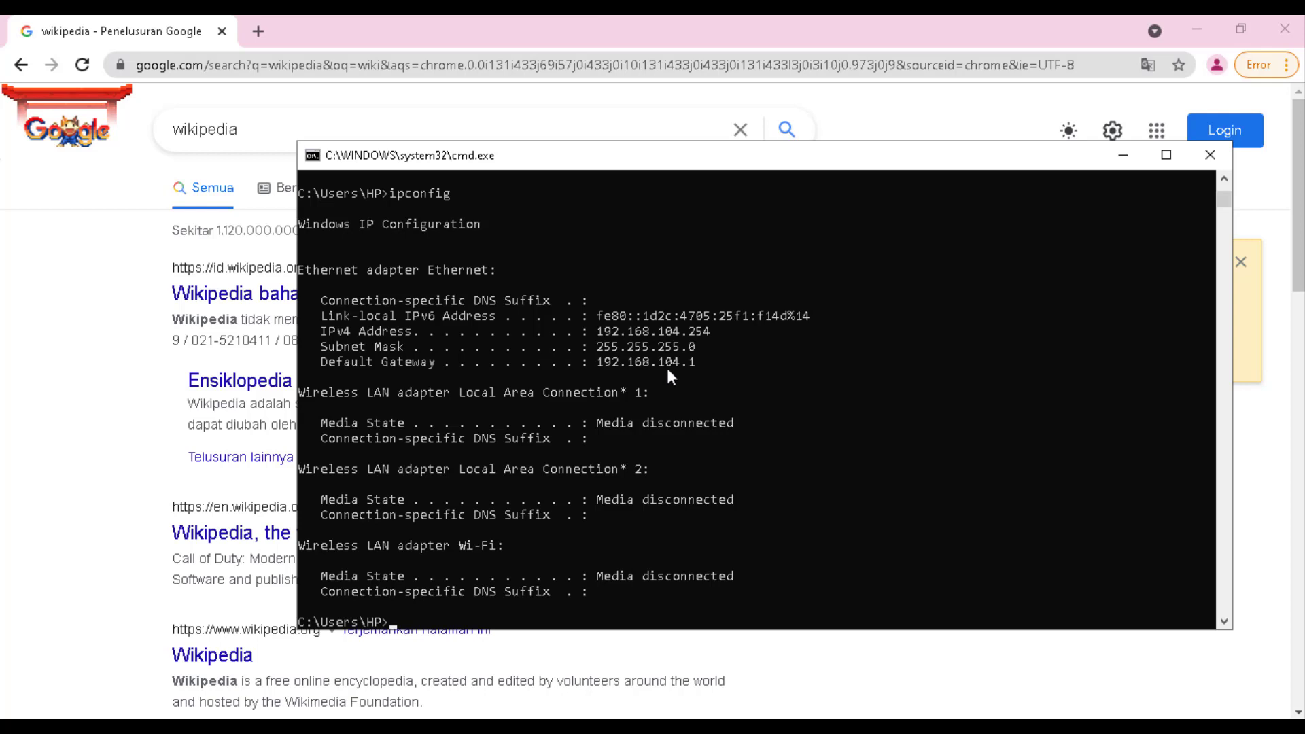
pyautogui.click(503, 75)
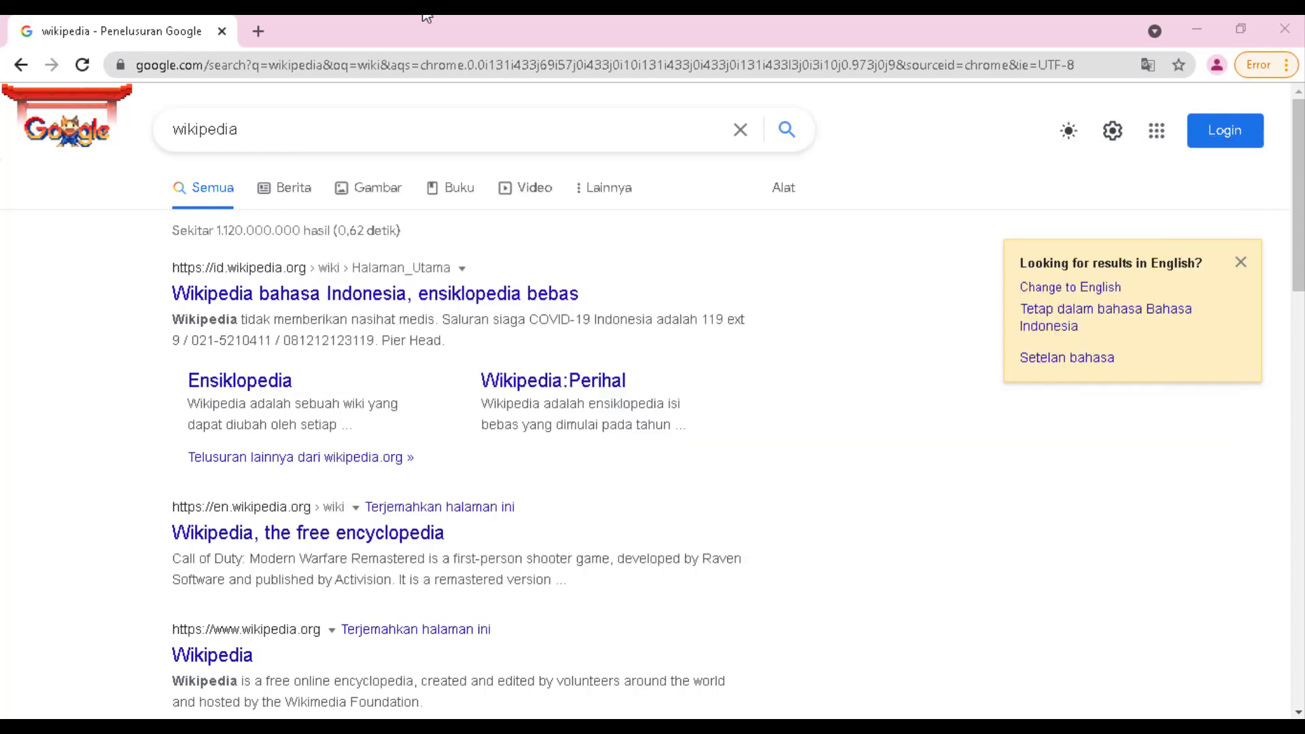
# Load 1cak.com in Chrome, then minimize the browser
pyautogui.click(410, 71)
pyautogui.write('1cak.com')
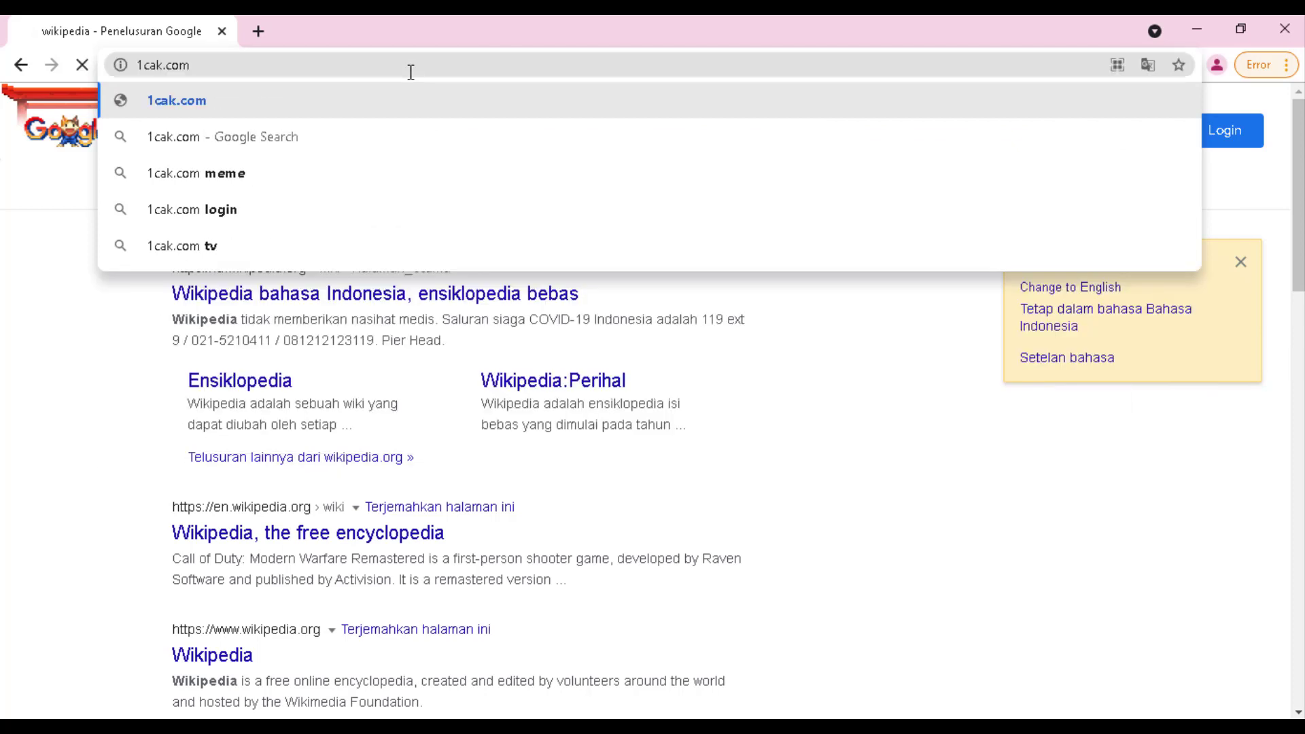
pyautogui.press('Return')
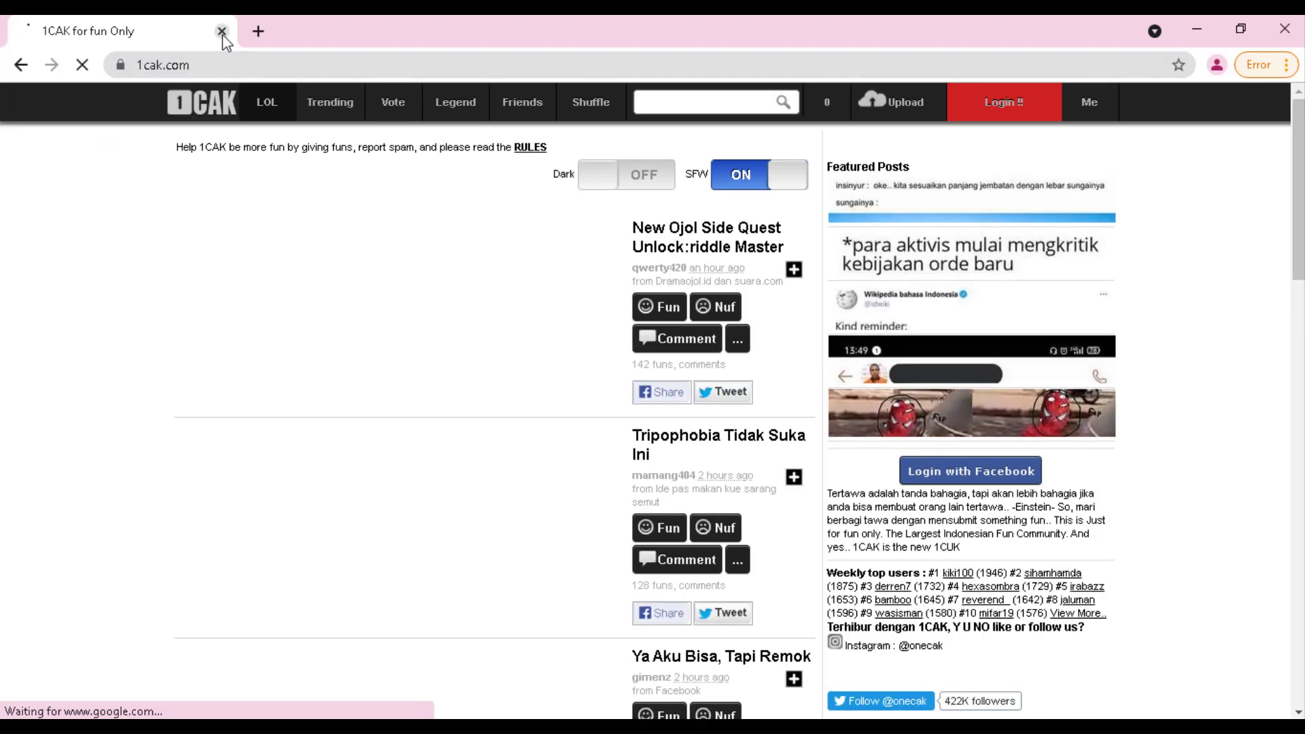
pyautogui.click(1196, 31)
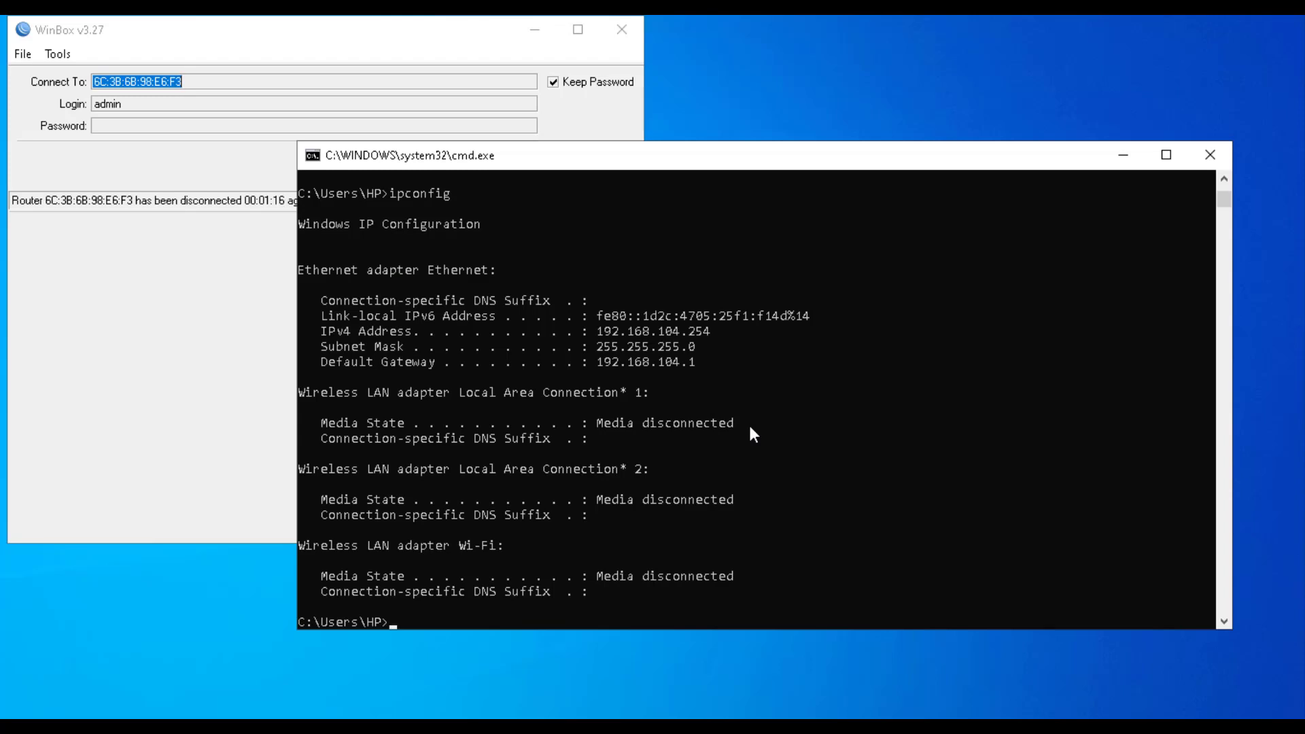
# Re-run ipconfig until it shows 192.168.105.254 with gateway 192.168.105.1
pyautogui.press('Up')
pyautogui.press('Return')
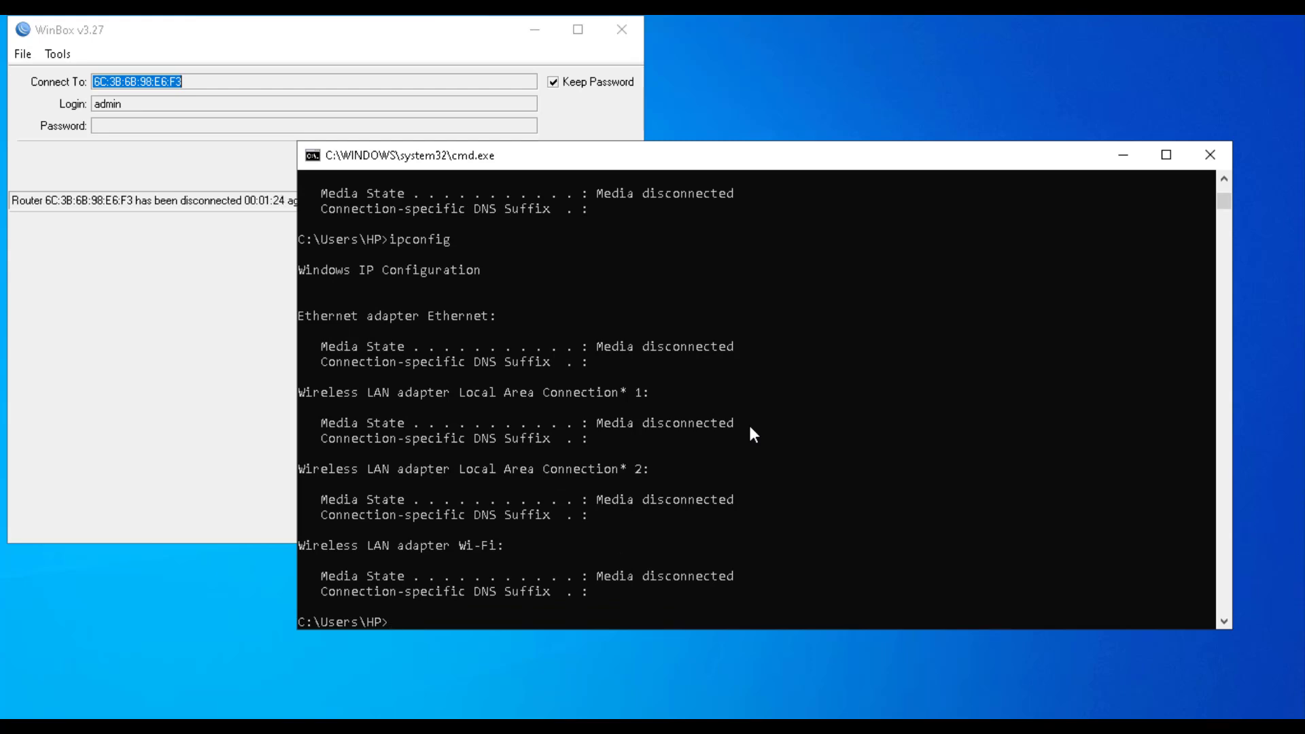
pyautogui.press('Up')
pyautogui.press('Return')
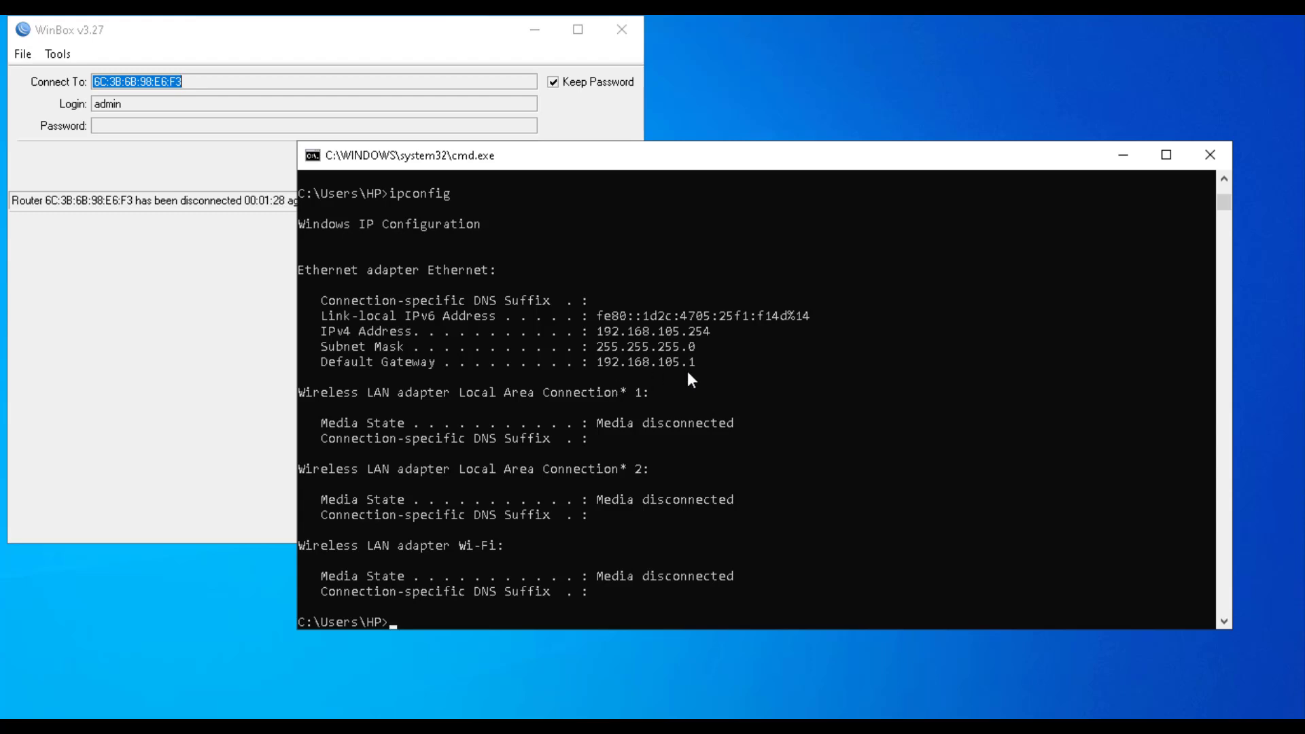
# Ping 8.8.8.8 with 0% loss, then bring back Chrome showing 1cak.com
pyautogui.press('Up')
pyautogui.press('Up')
pyautogui.press('Up')
pyautogui.press('Up')
pyautogui.press('Return')
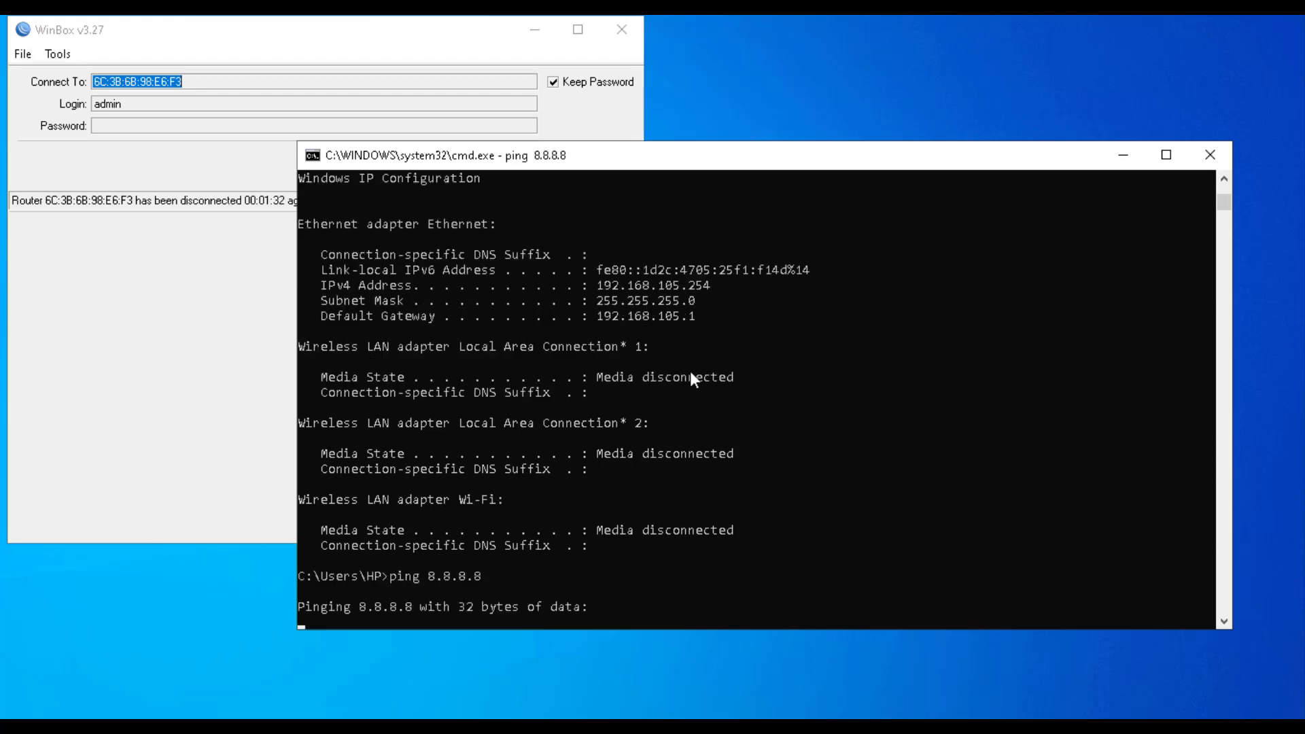
pyautogui.hotkey('ctrl', 'c')
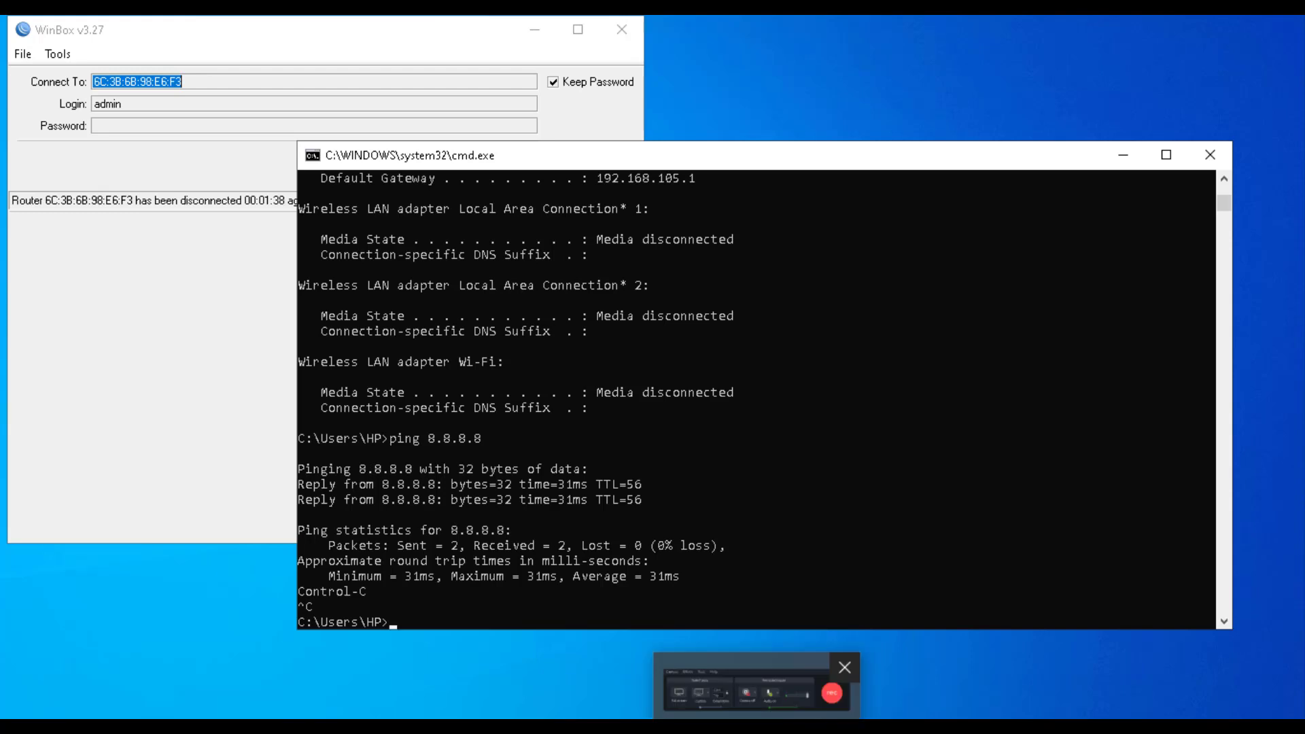
pyautogui.moveTo(520, 728)
pyautogui.click(520, 666)
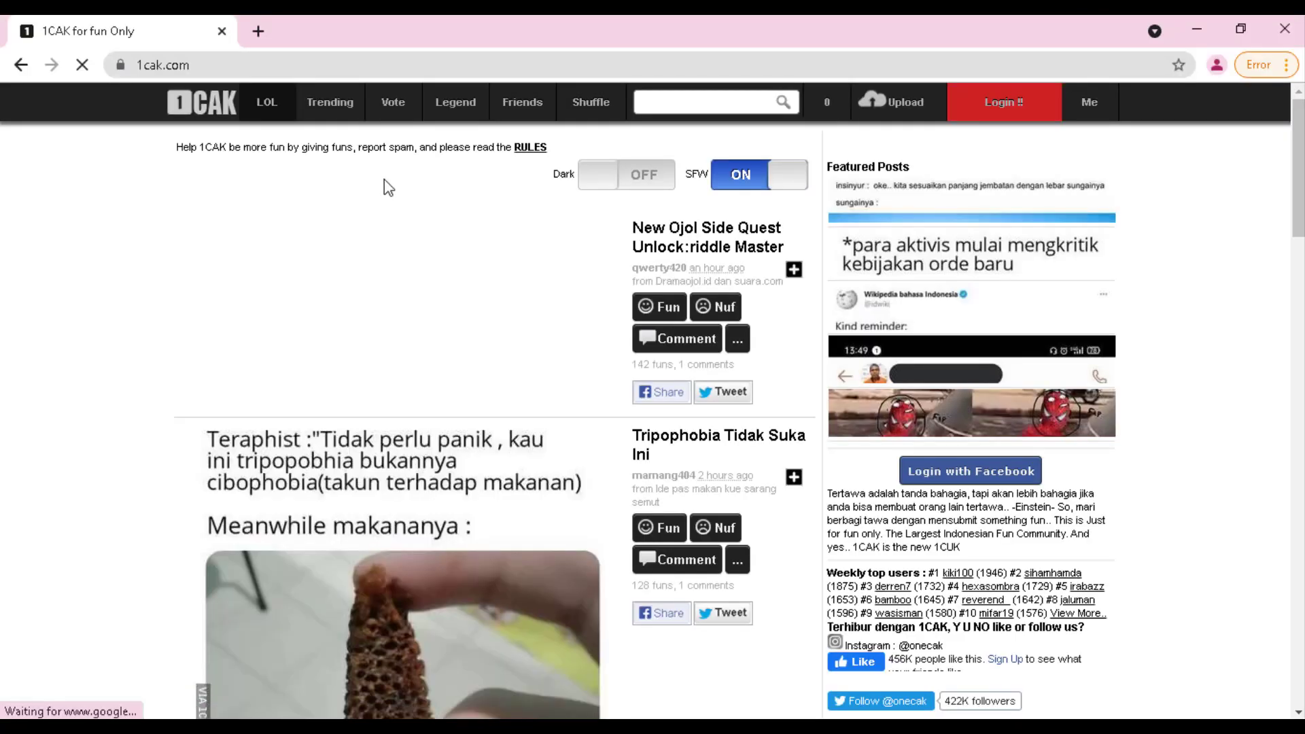
# Search Google for 'facebook' in Chrome, then minimise the browser to reveal WinBox
pyautogui.click(237, 67)
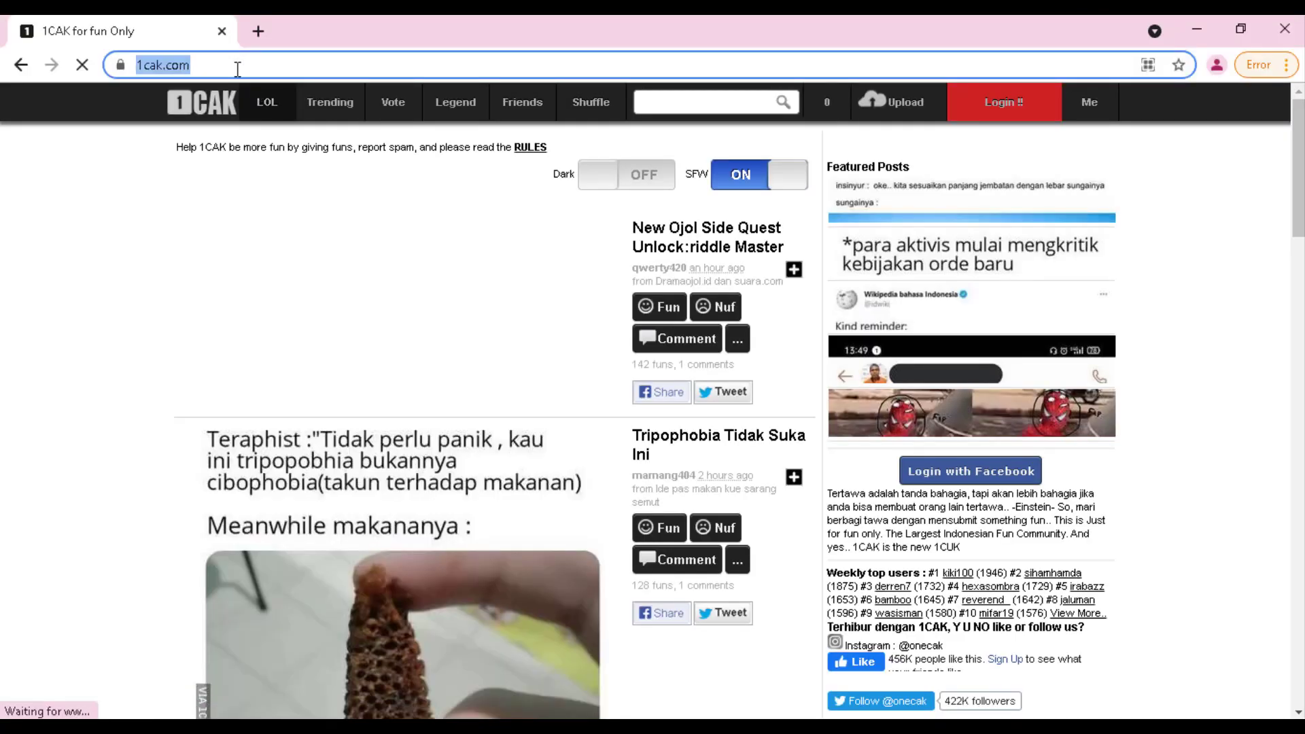
pyautogui.write('face')
pyautogui.press('Return')
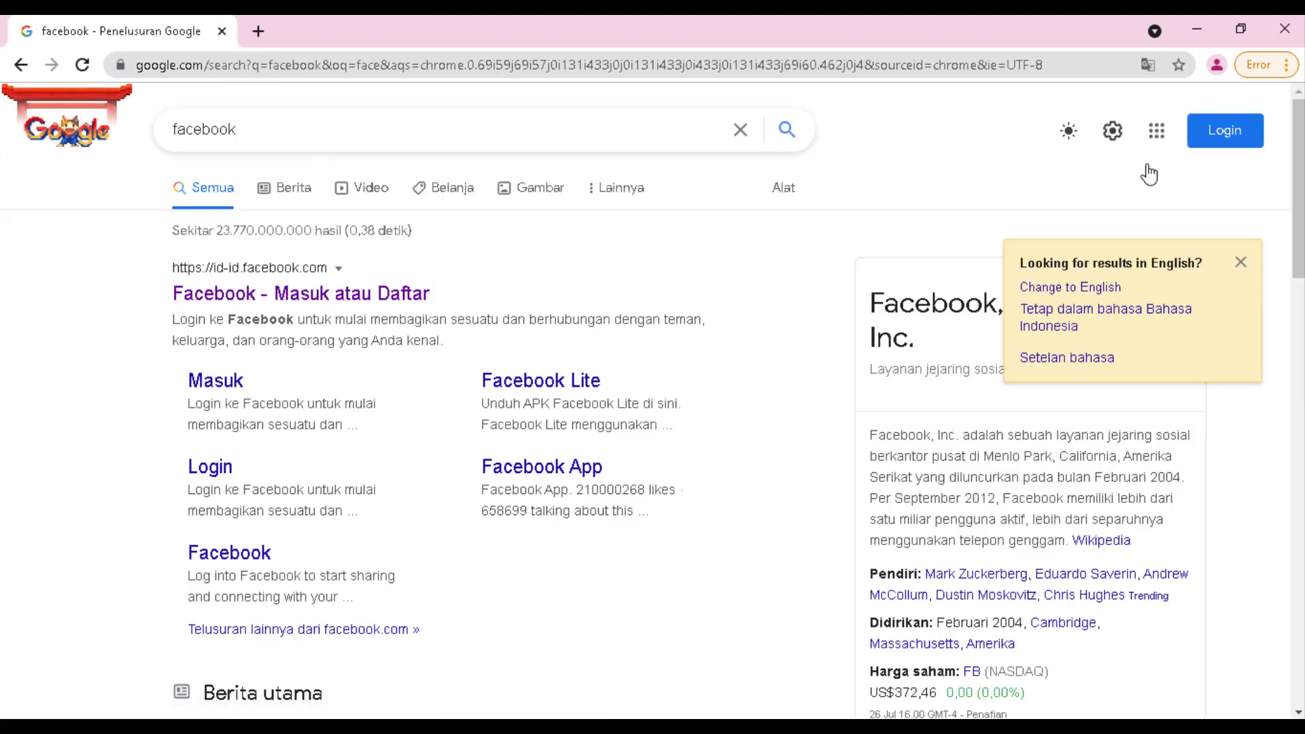
pyautogui.click(1195, 34)
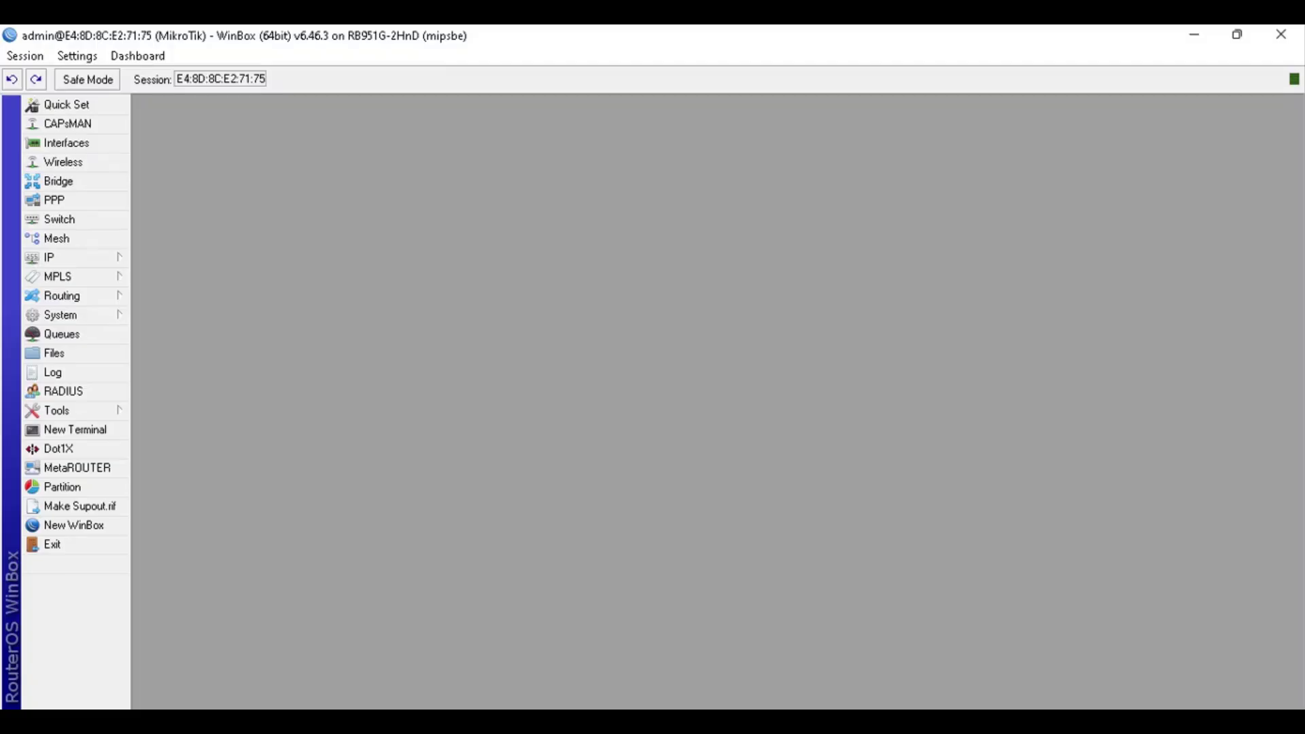
# On the Bruteforce login prevention wiki page, highlight the title, the SSH staging rules and dst-port=22
pyautogui.hotkey('alt', 'Tab')
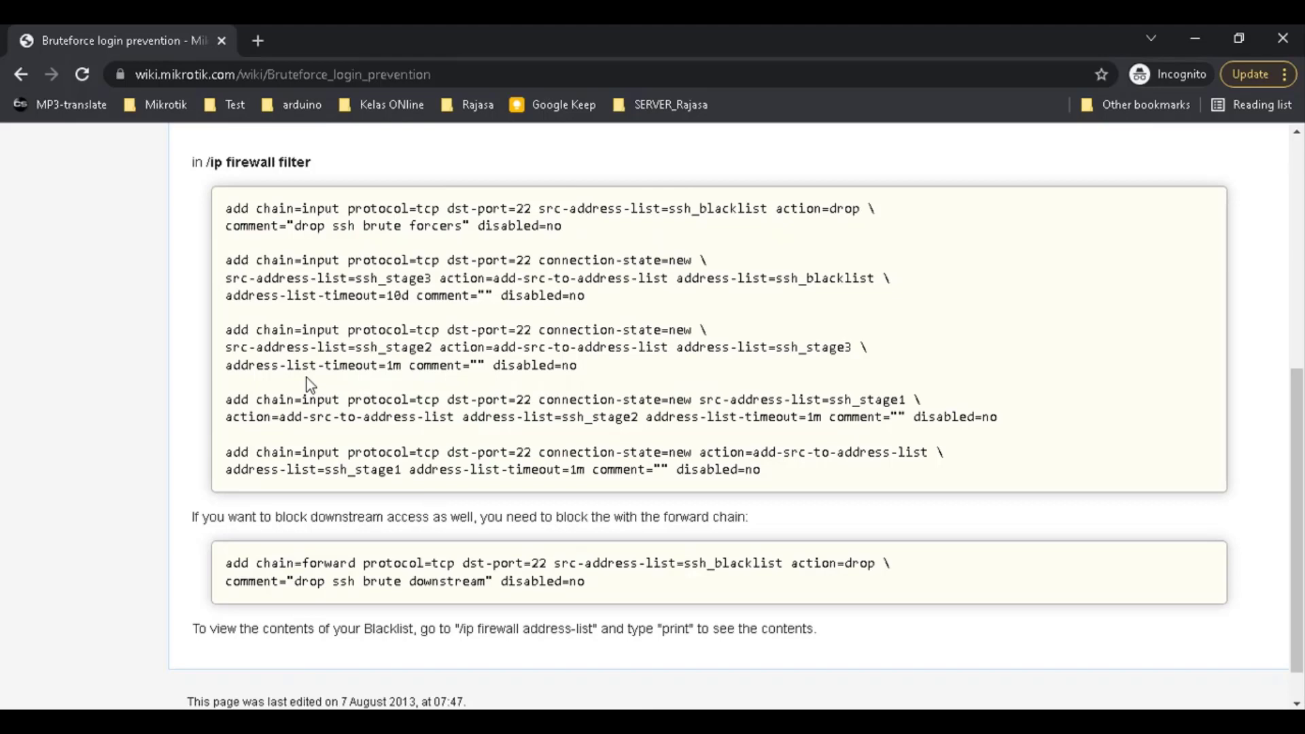
pyautogui.scroll(6, 197, 374)
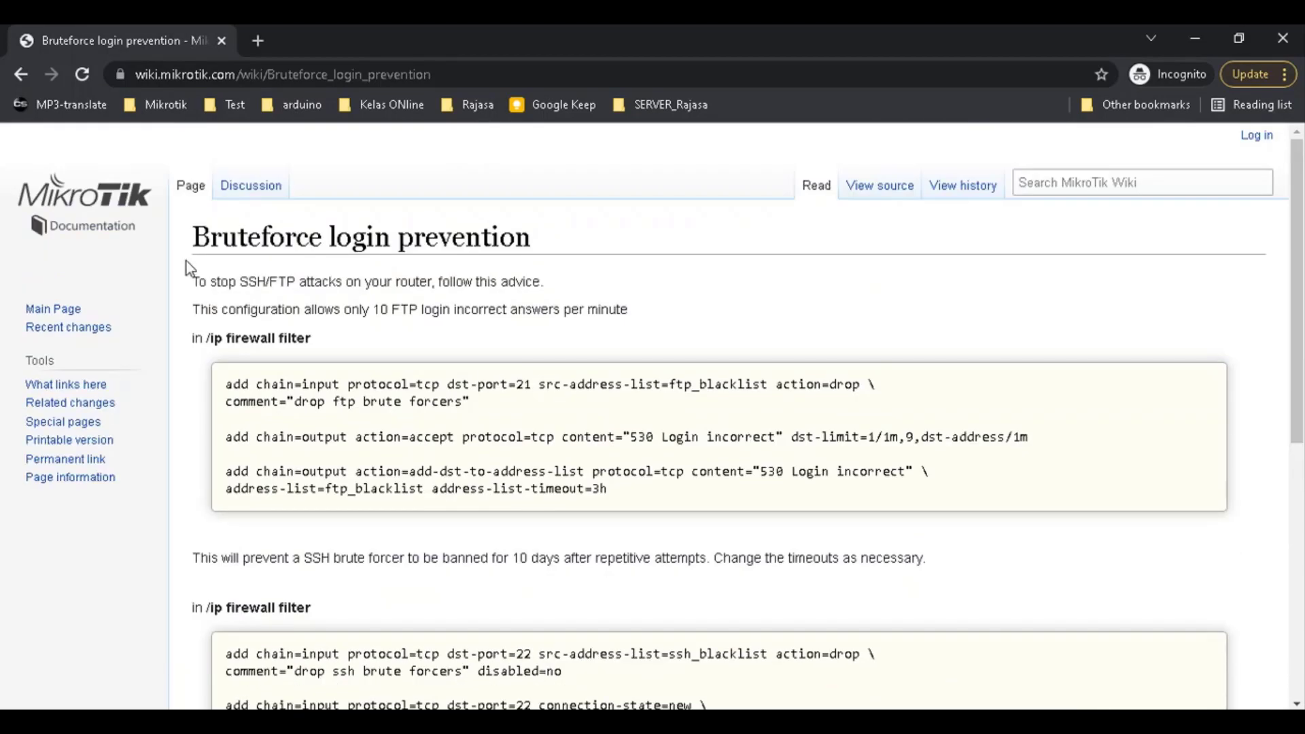
pyautogui.moveTo(194, 237); pyautogui.dragTo(553, 234)
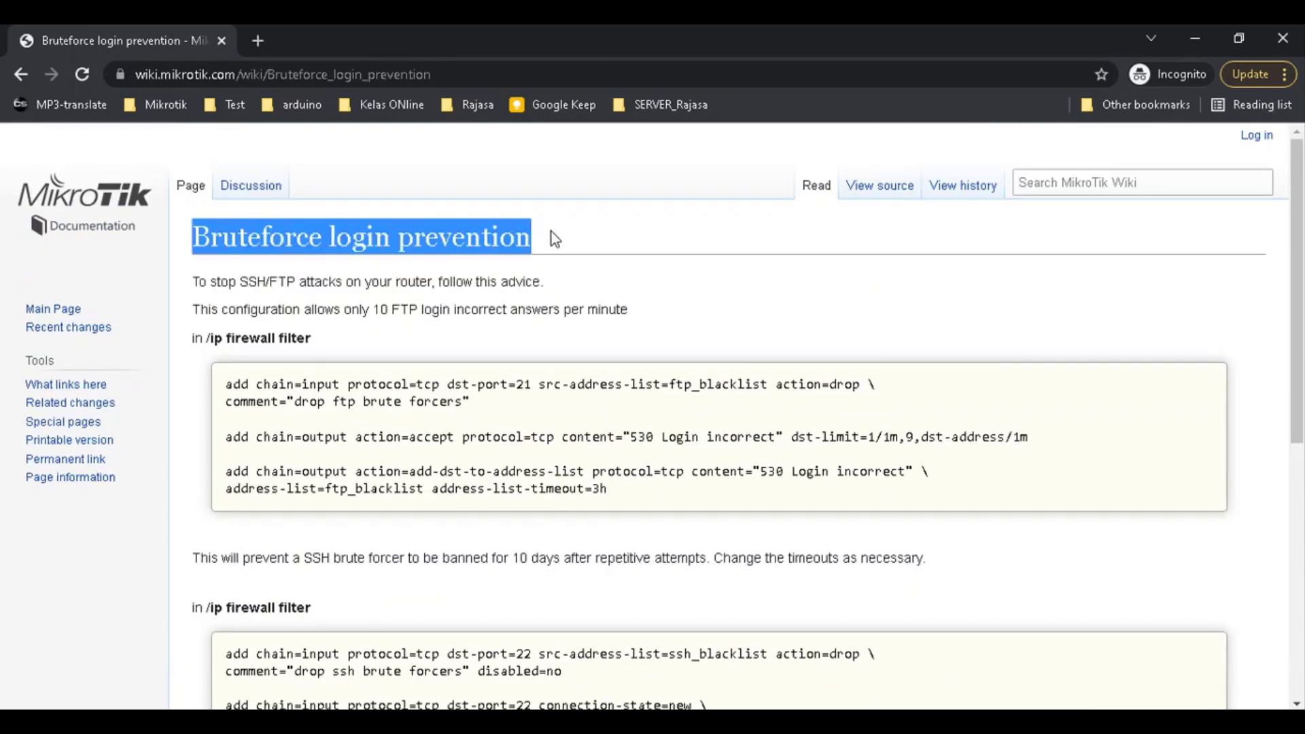
pyautogui.moveTo(1302, 297); pyautogui.dragTo(1301, 458)
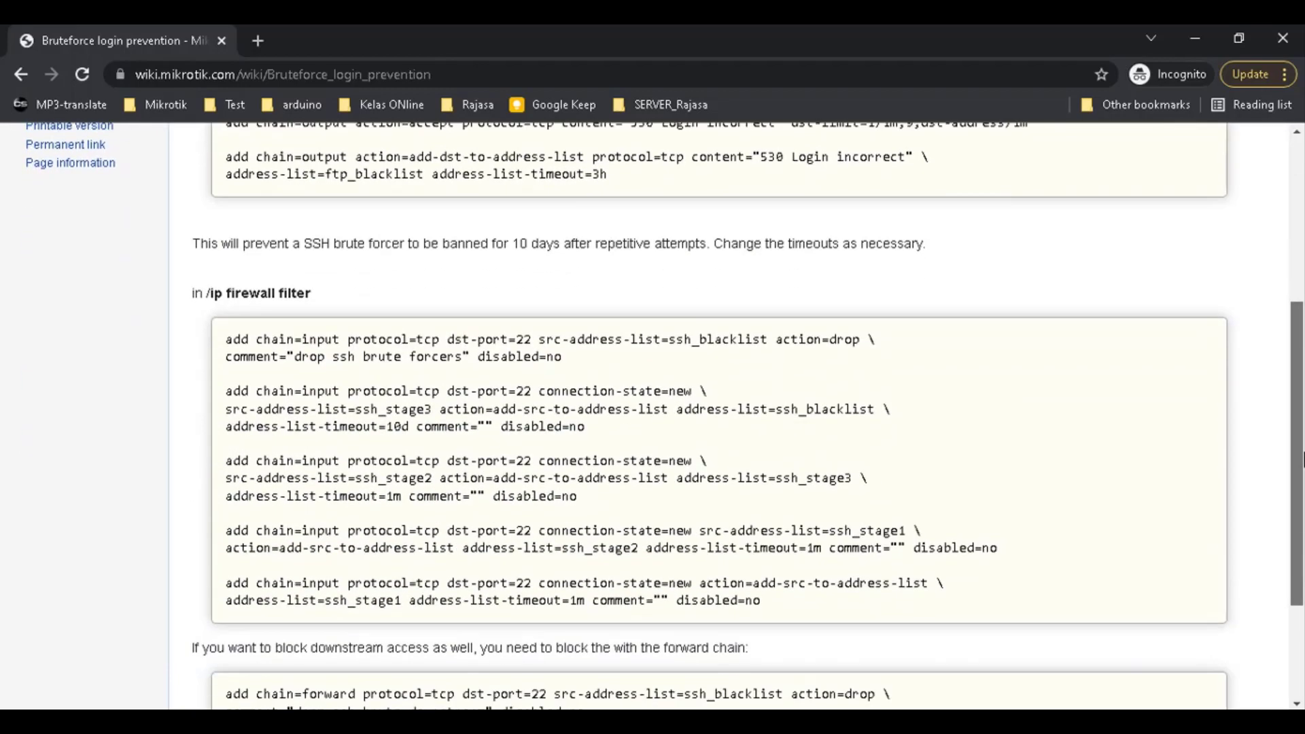
pyautogui.moveTo(792, 614); pyautogui.dragTo(299, 387)
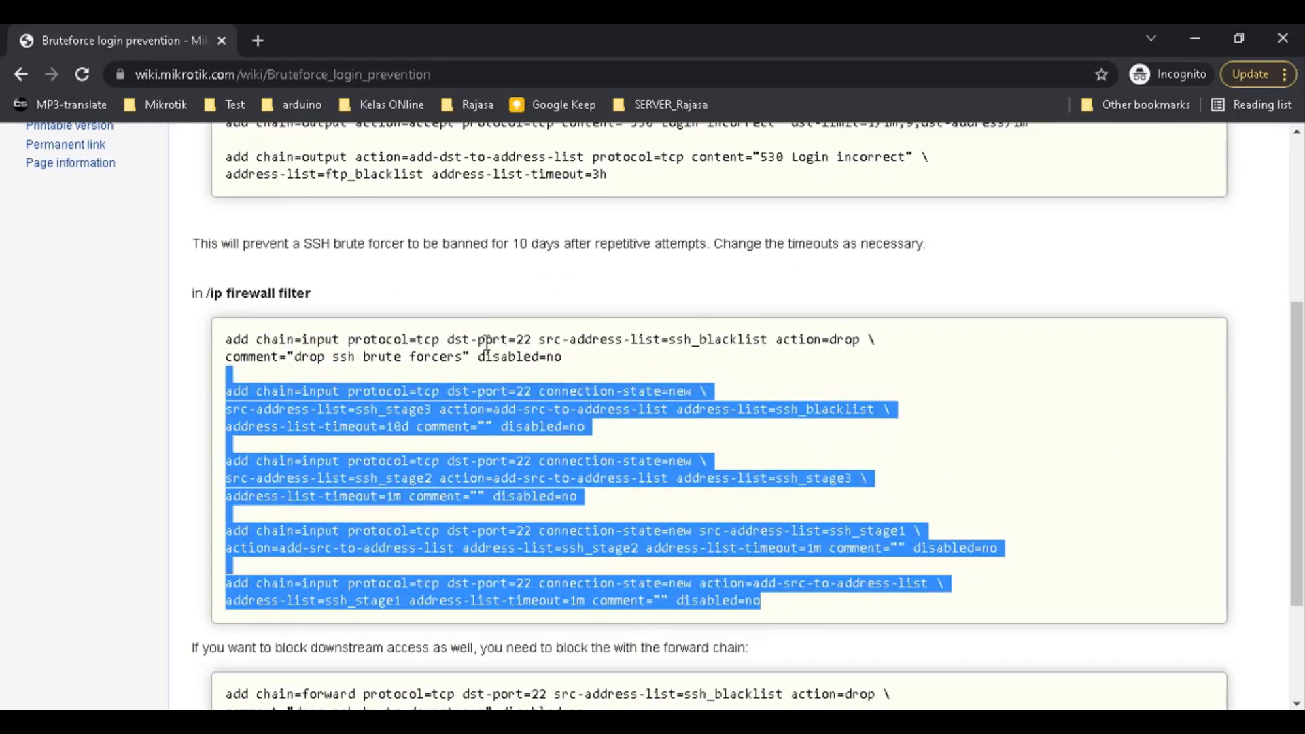
pyautogui.moveTo(449, 339); pyautogui.dragTo(531, 338)
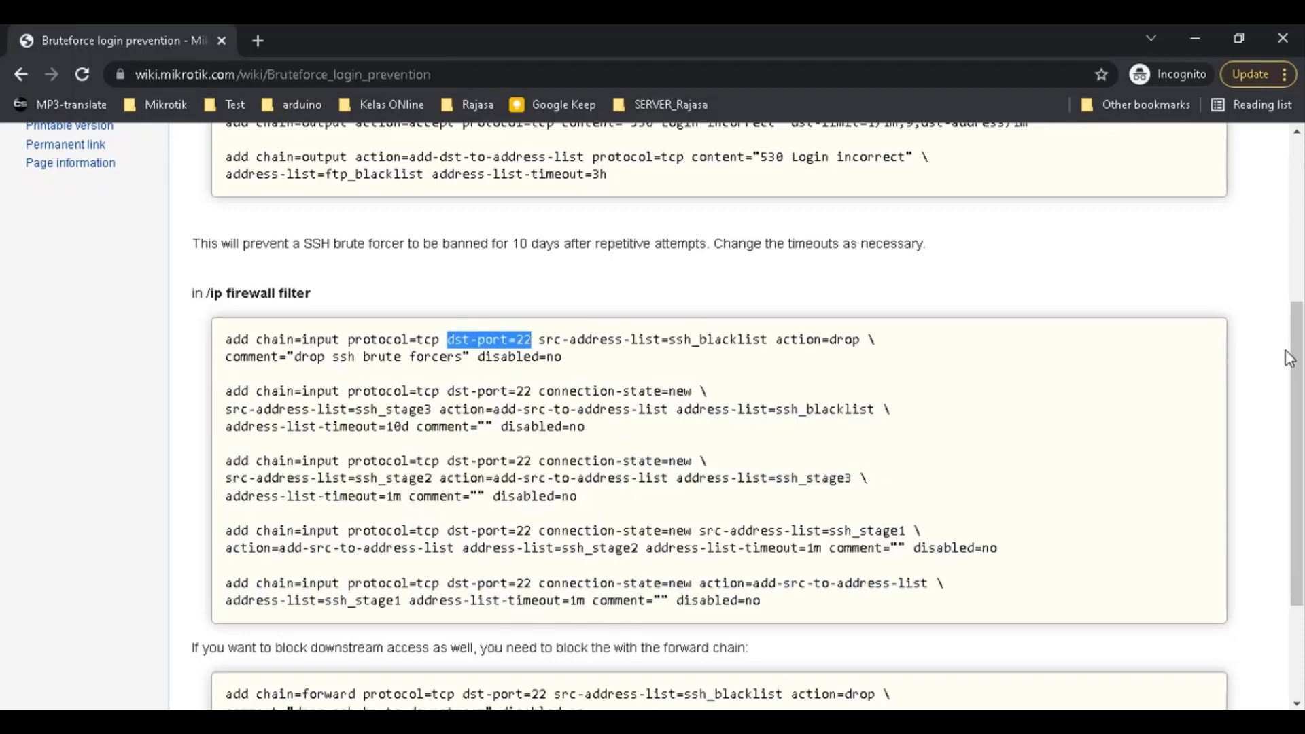
pyautogui.moveTo(1289, 359); pyautogui.dragTo(1289, 367)
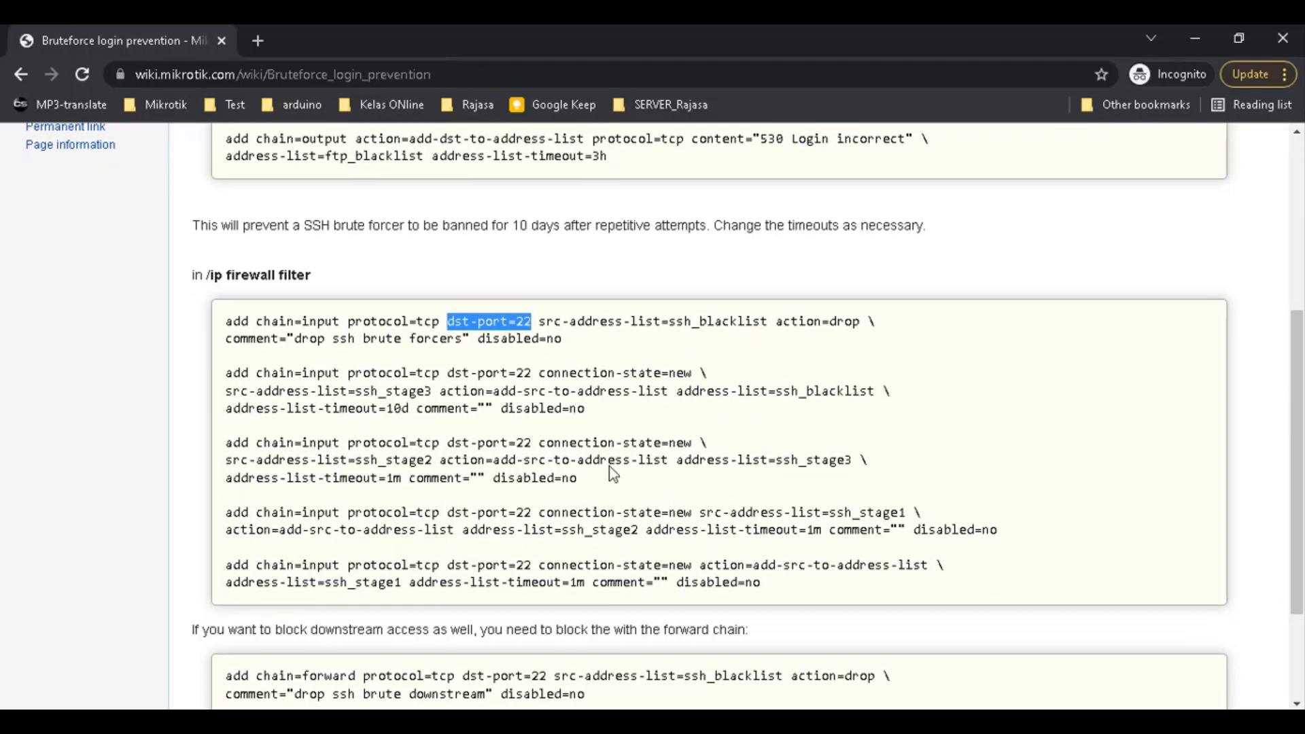
# Select the whole /ip firewall filter code block, then point out the ssh_blacklist list name
pyautogui.click(602, 462)
pyautogui.moveTo(1301, 469); pyautogui.dragTo(1299, 297)
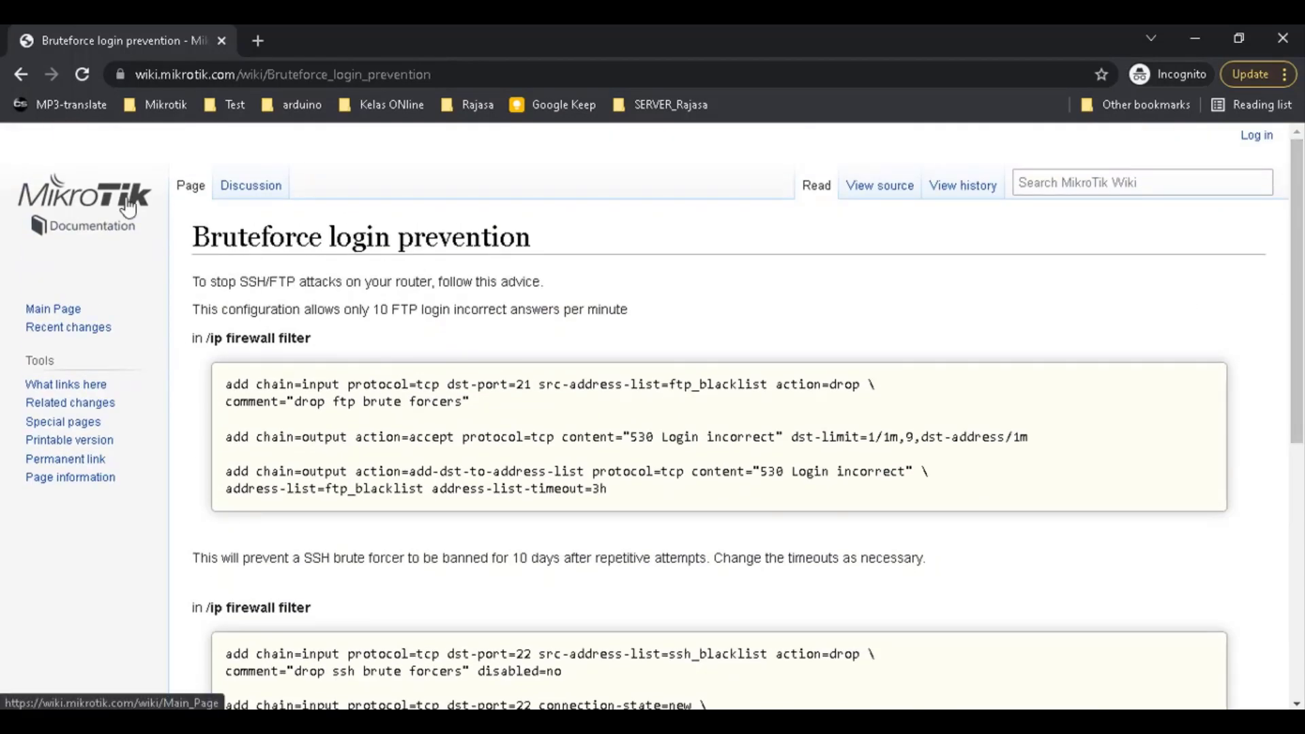
pyautogui.moveTo(1298, 238); pyautogui.dragTo(1298, 425)
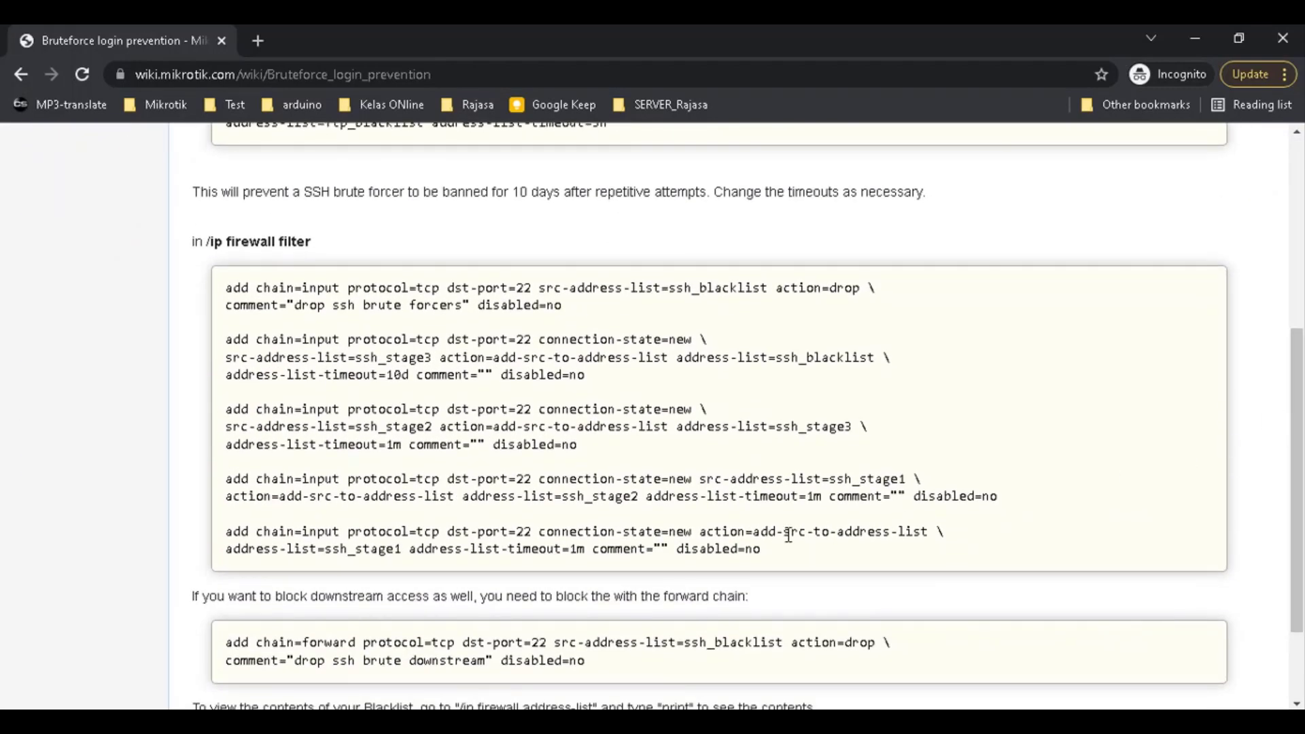
pyautogui.moveTo(1298, 485); pyautogui.dragTo(1299, 496)
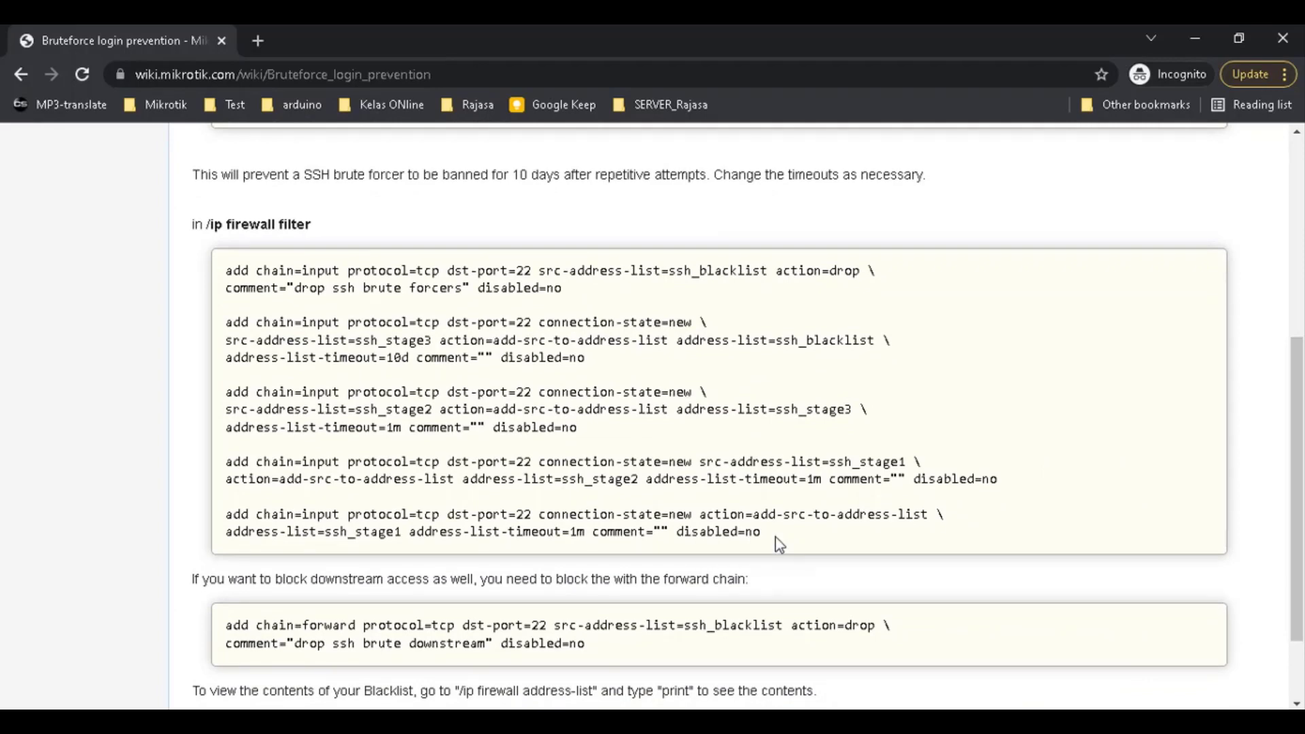
pyautogui.moveTo(776, 537); pyautogui.dragTo(64, 261)
pyautogui.click(554, 447)
pyautogui.moveTo(768, 340); pyautogui.dragTo(860, 341)
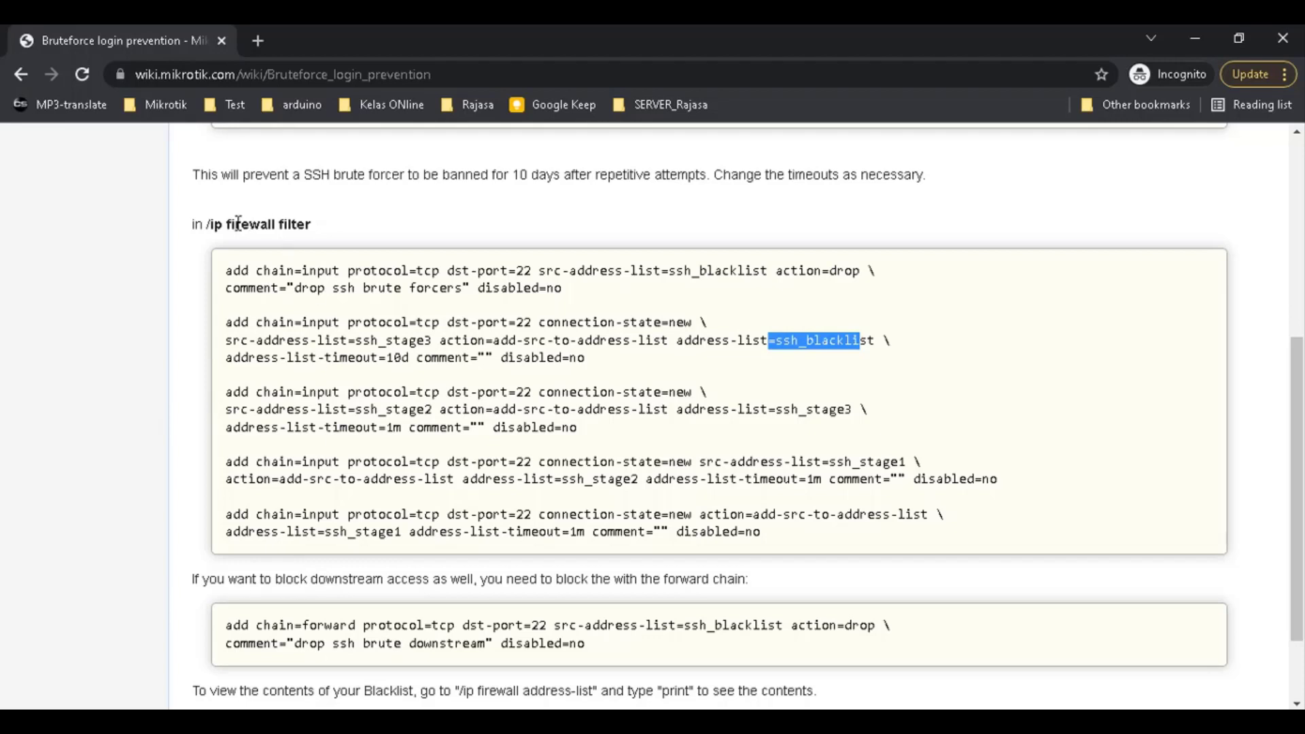
pyautogui.click(237, 528)
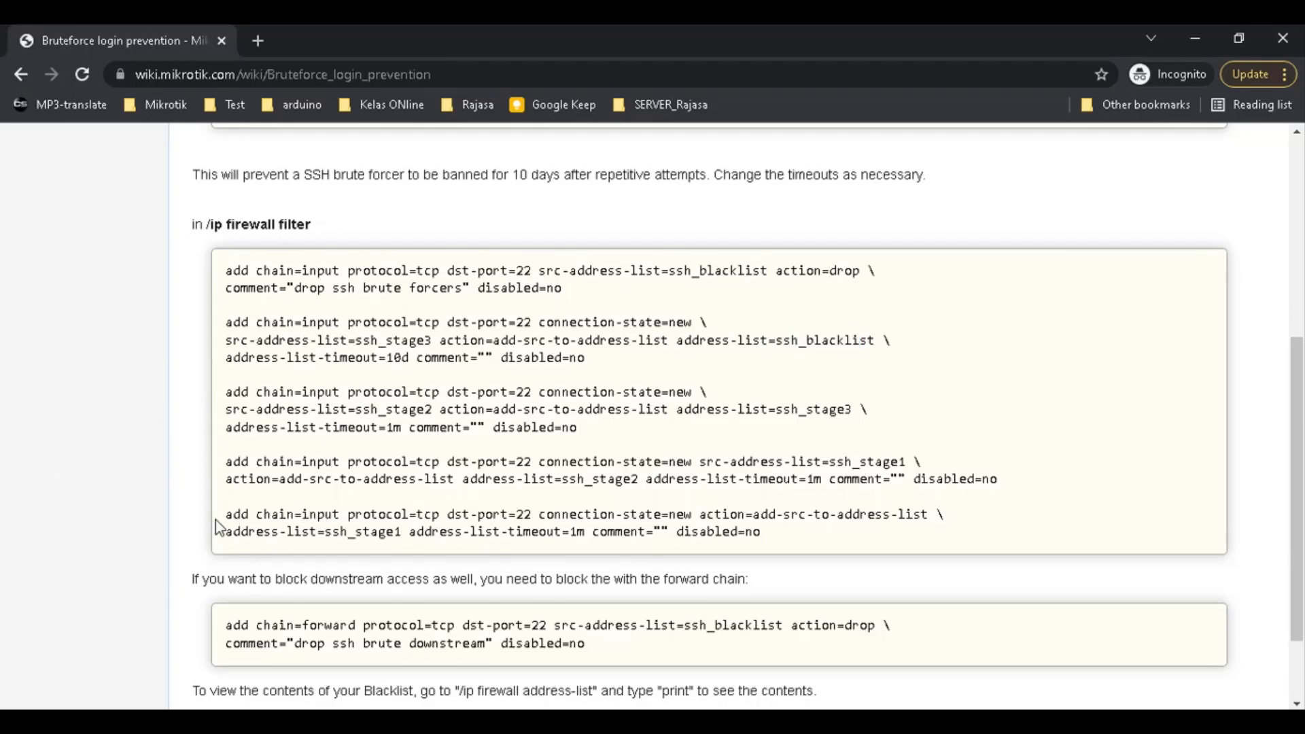
pyautogui.moveTo(230, 517); pyautogui.dragTo(247, 520)
pyautogui.click(229, 521)
pyautogui.moveTo(447, 515); pyautogui.dragTo(691, 517)
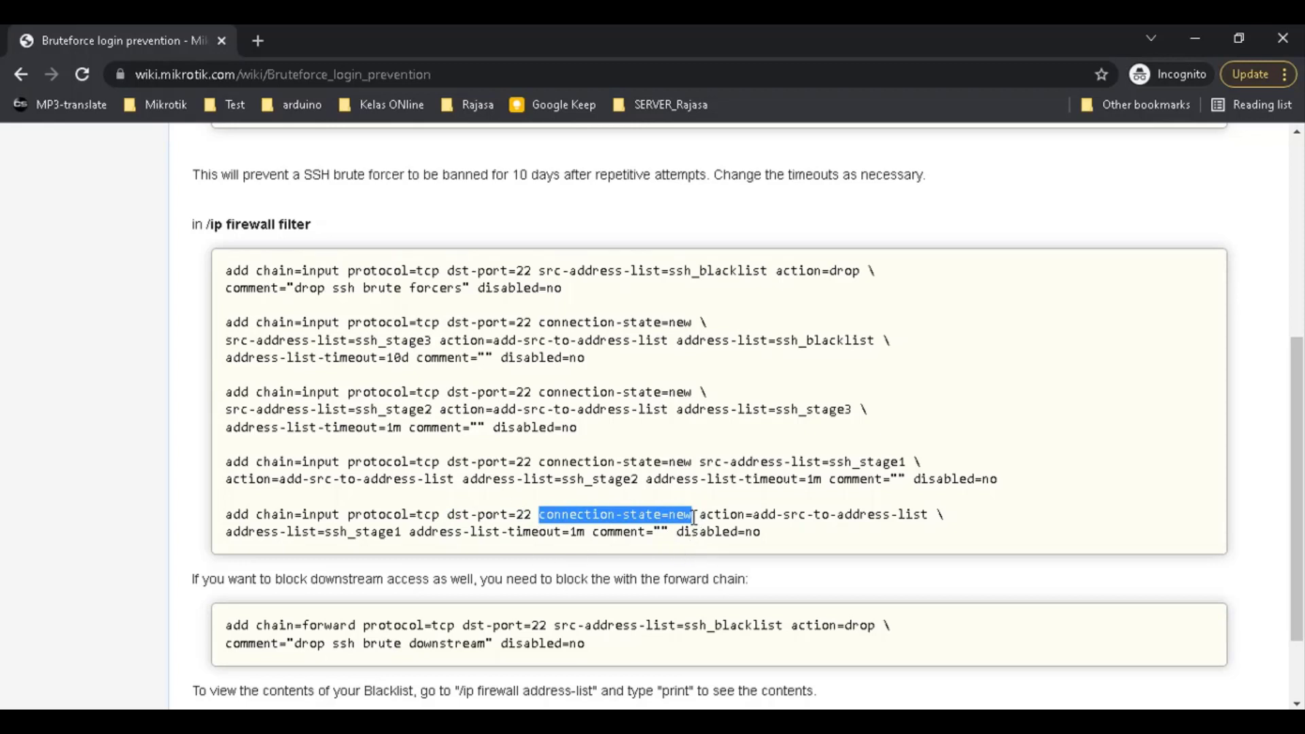
pyautogui.moveTo(702, 519); pyautogui.dragTo(929, 516)
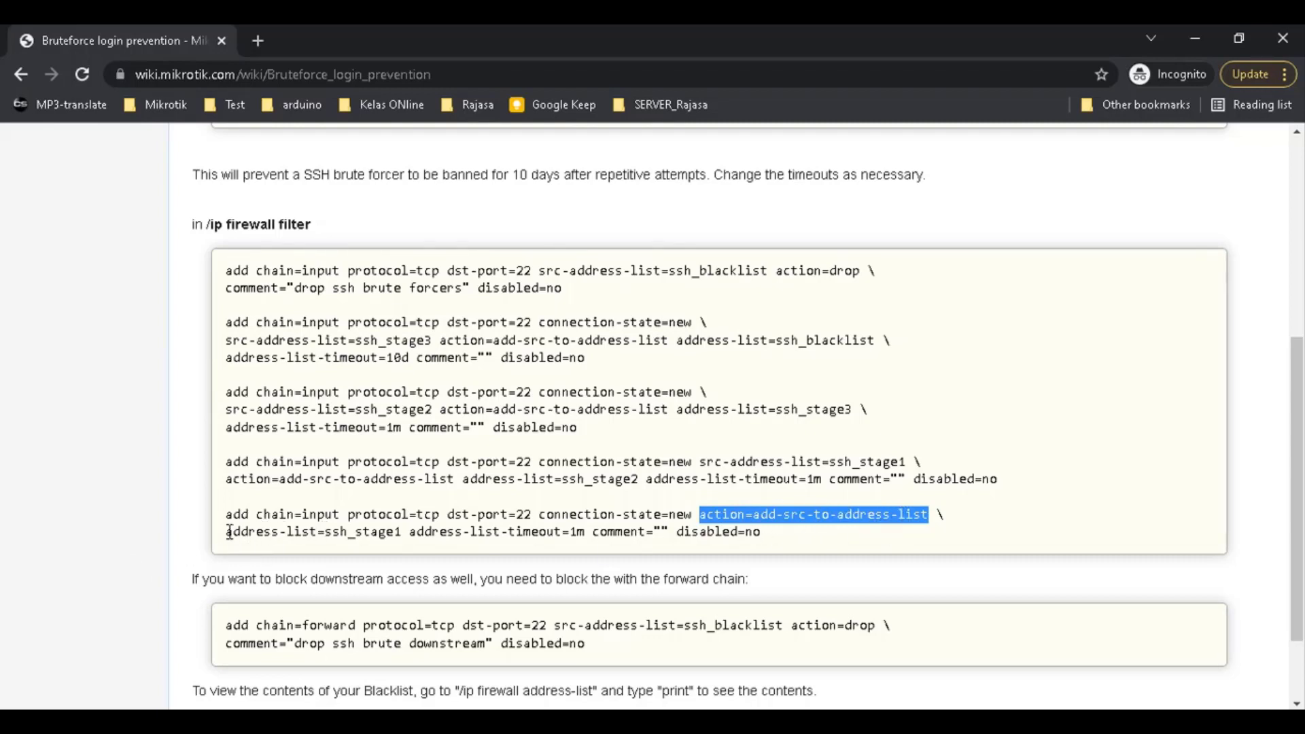
pyautogui.moveTo(226, 532); pyautogui.dragTo(407, 535)
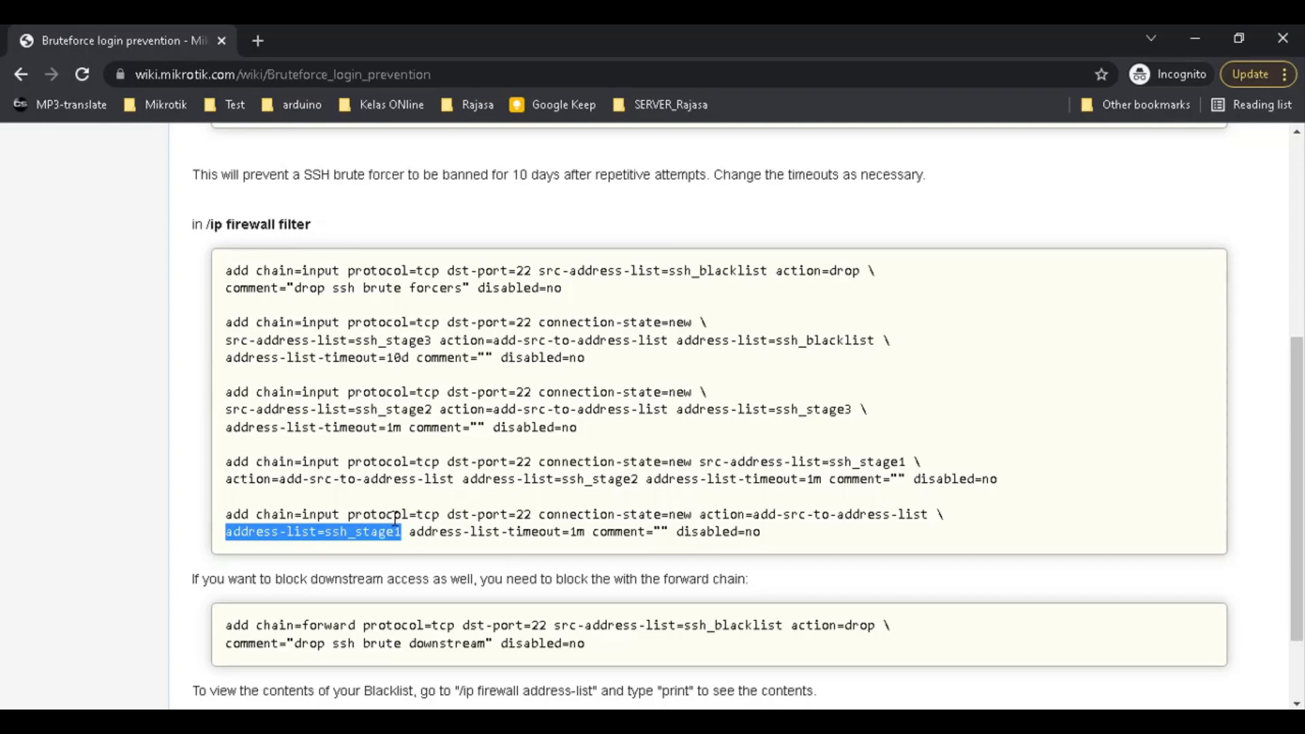
pyautogui.moveTo(325, 534); pyautogui.dragTo(397, 536)
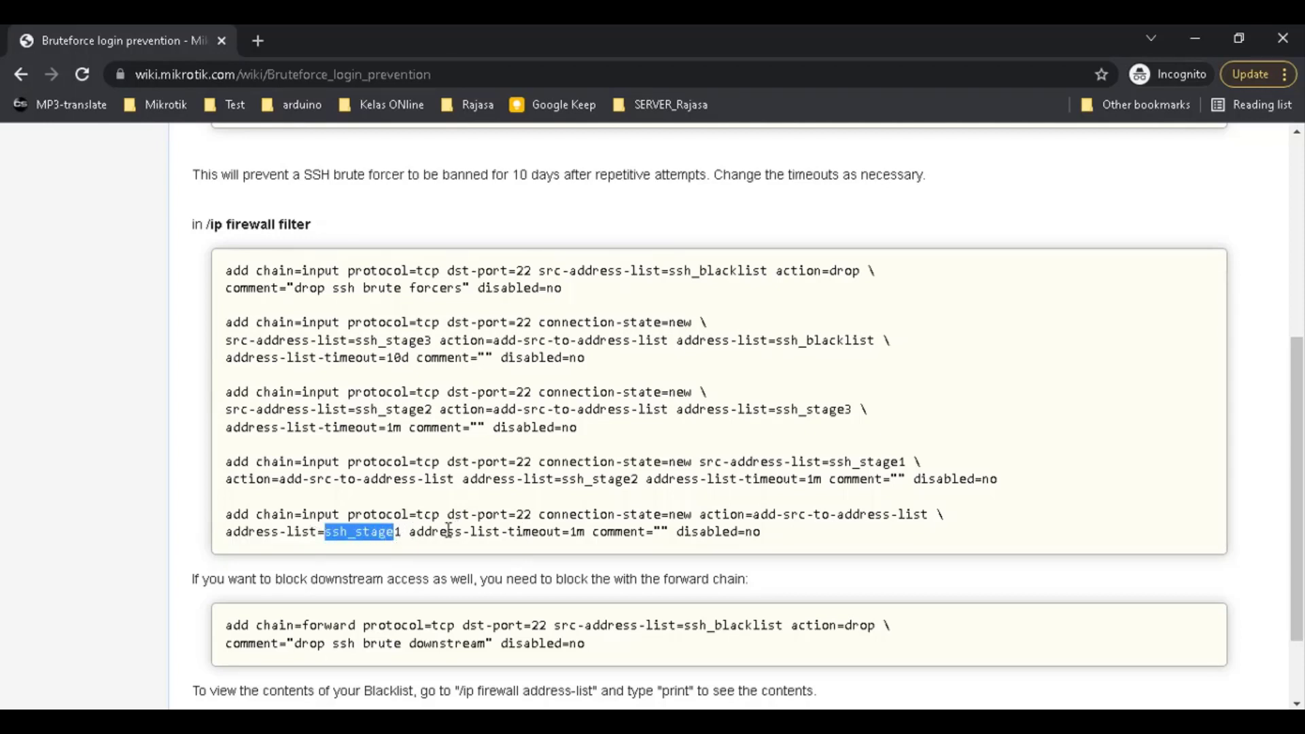
pyautogui.click(411, 533)
pyautogui.moveTo(411, 532); pyautogui.dragTo(588, 532)
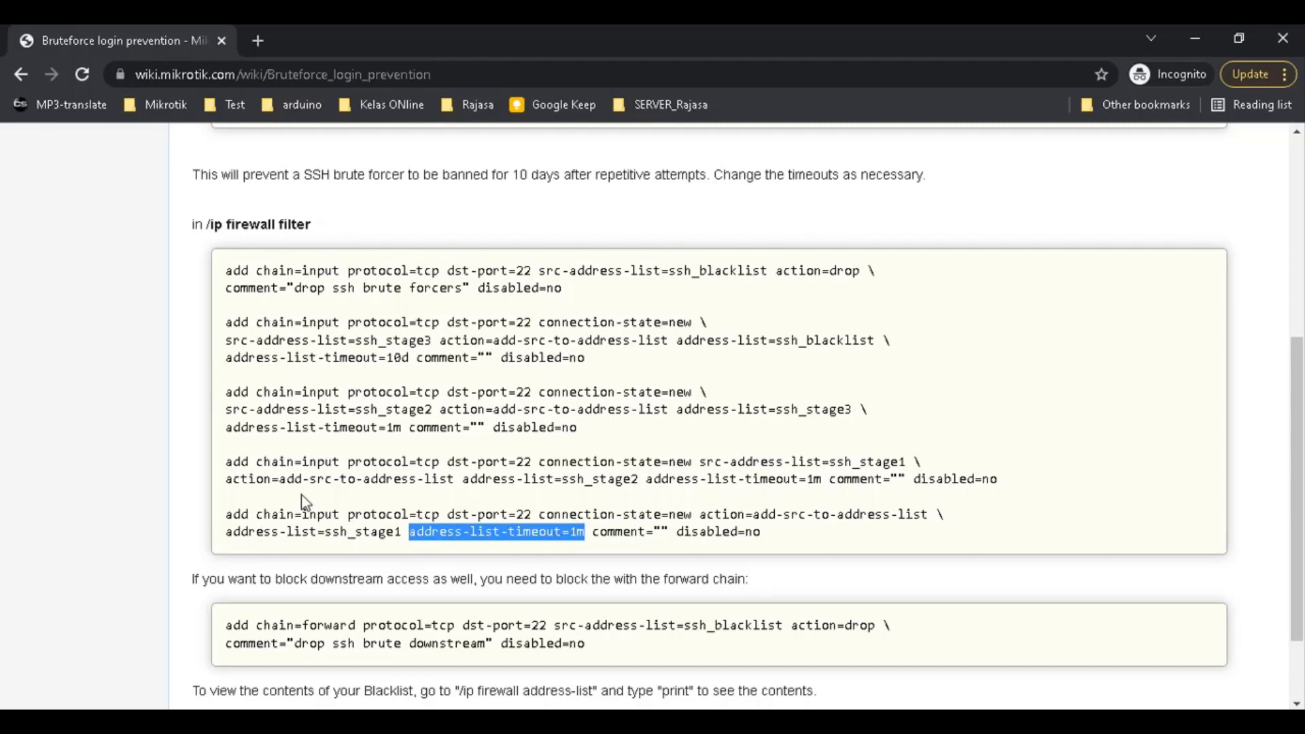
pyautogui.click(332, 461)
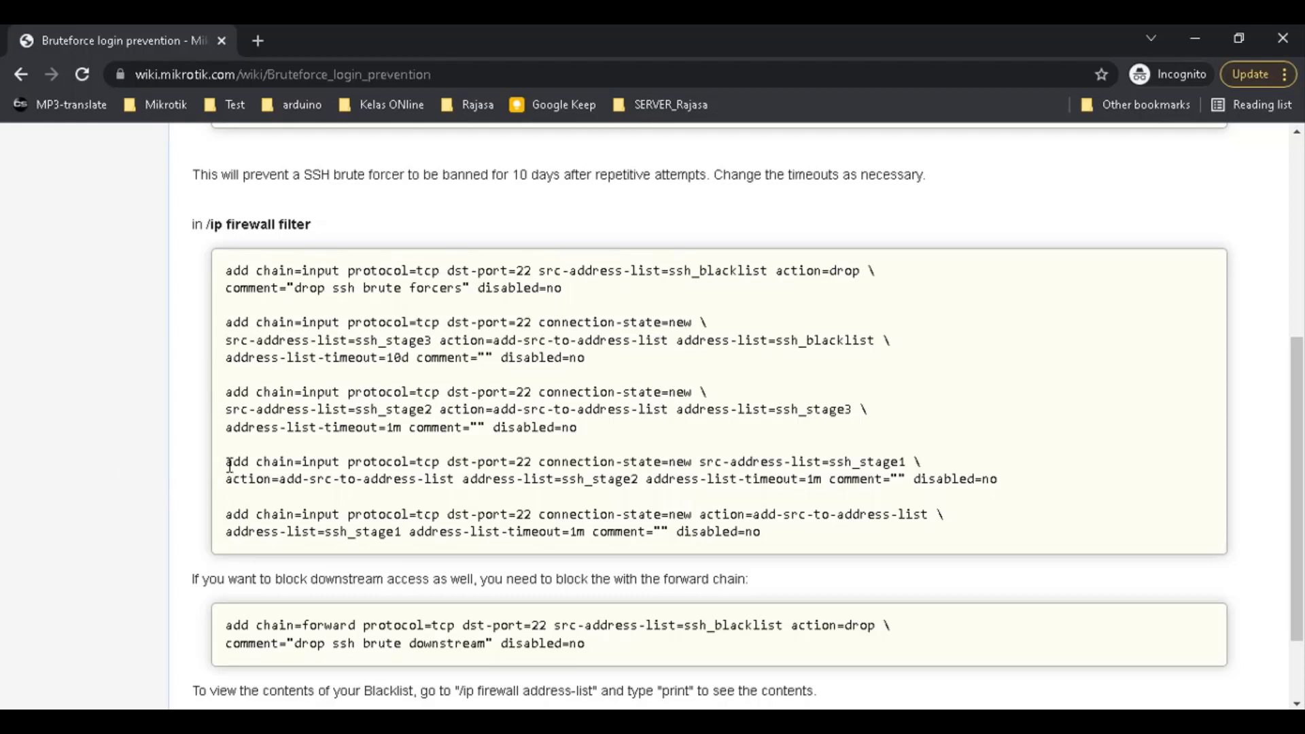
pyautogui.moveTo(230, 466); pyautogui.dragTo(333, 480)
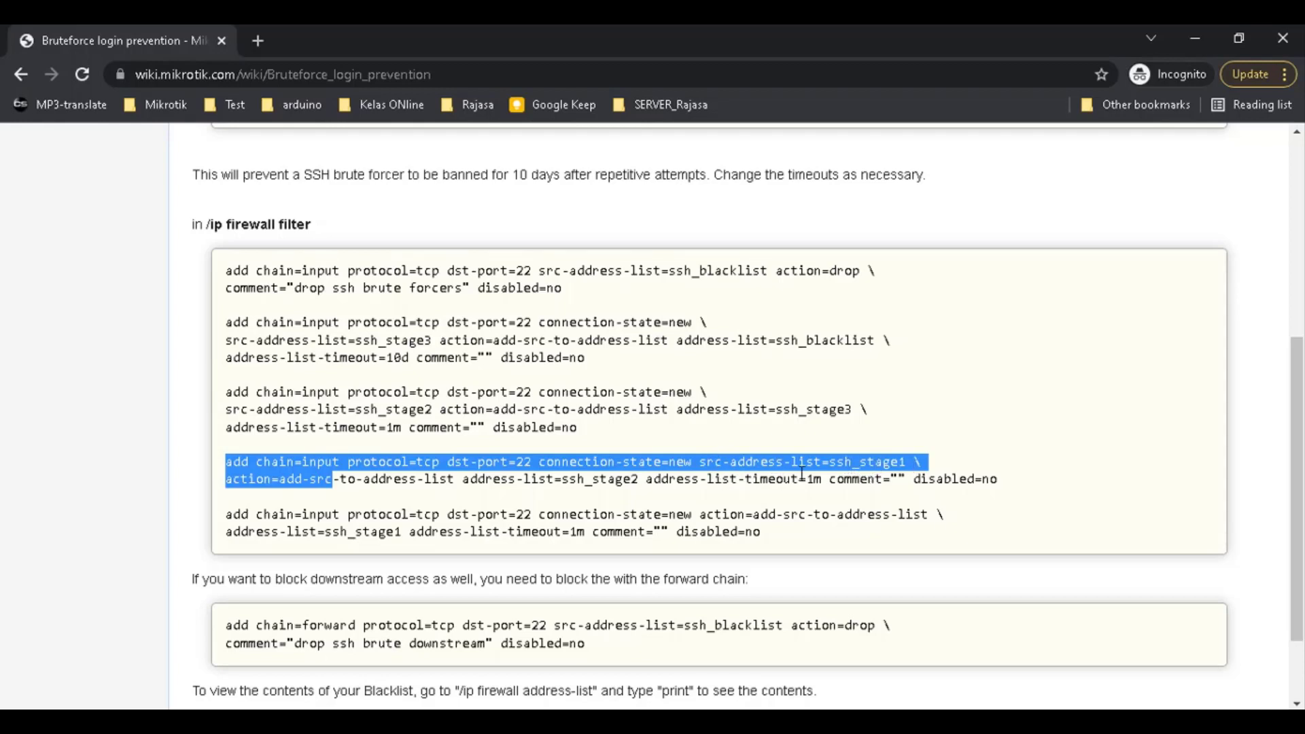
pyautogui.click(672, 474)
pyautogui.moveTo(704, 462); pyautogui.dragTo(915, 462)
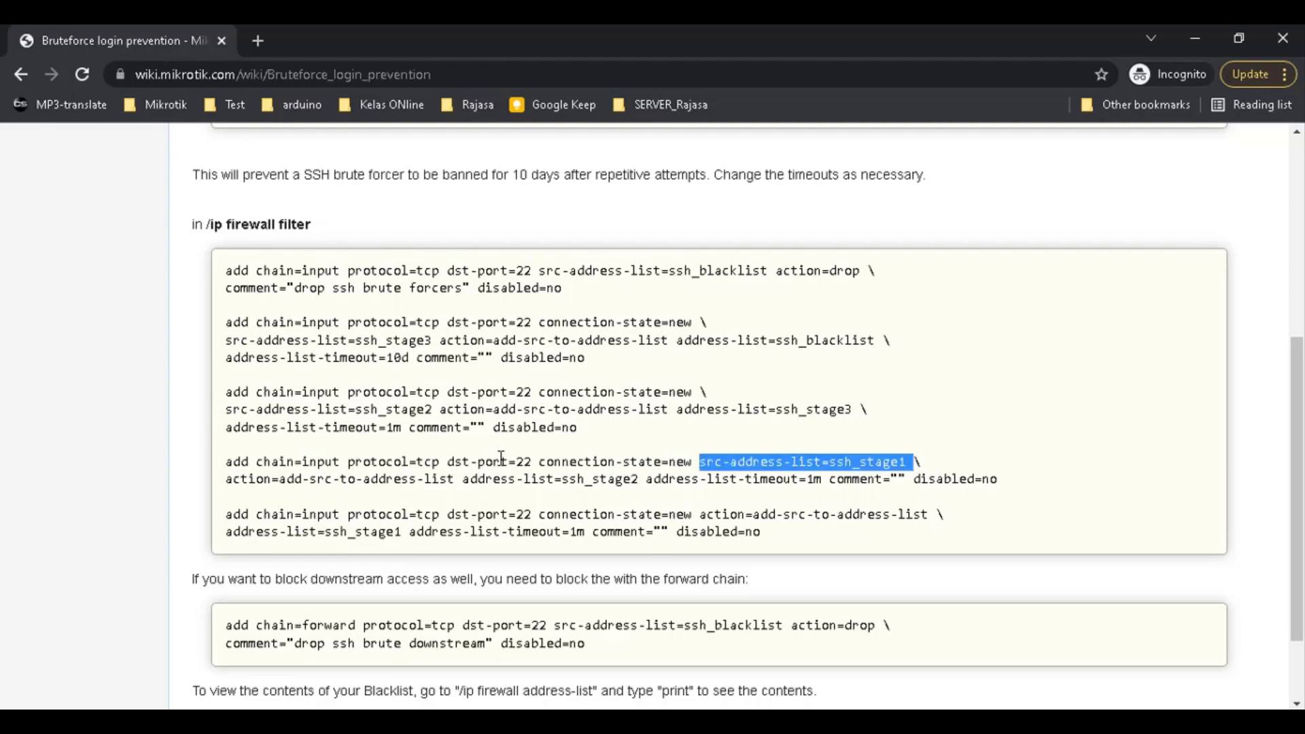
pyautogui.moveTo(437, 462); pyautogui.dragTo(908, 462)
pyautogui.click(544, 465)
pyautogui.click(228, 480)
pyautogui.moveTo(228, 480); pyautogui.dragTo(469, 487)
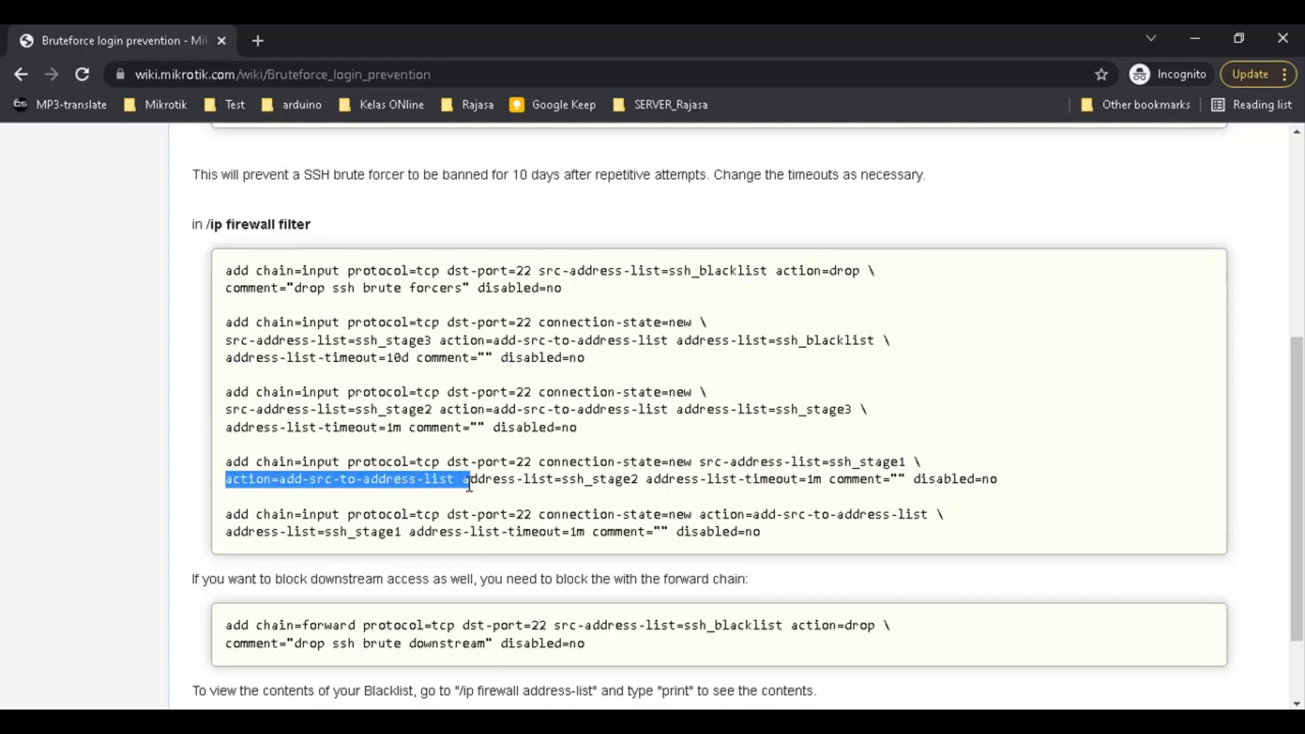
pyautogui.click(475, 474)
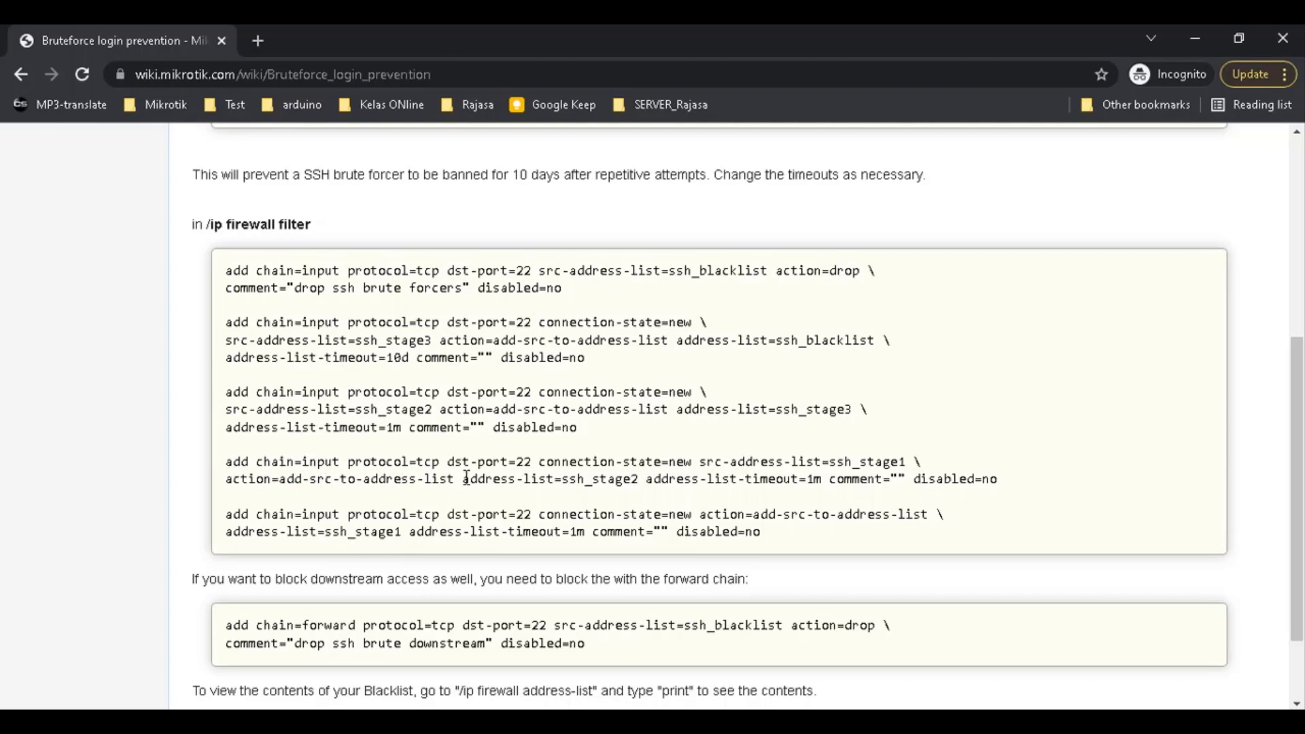
pyautogui.moveTo(462, 479); pyautogui.dragTo(476, 483)
pyautogui.moveTo(600, 478); pyautogui.dragTo(639, 478)
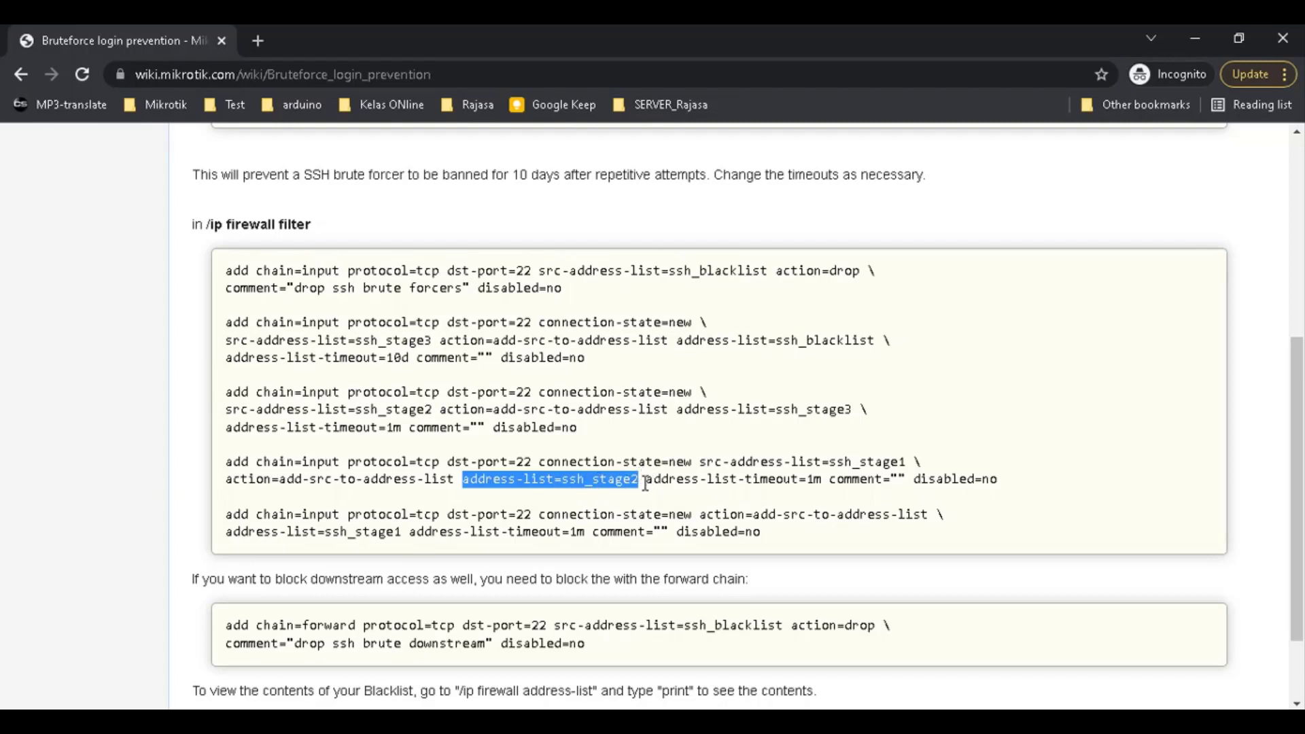
pyautogui.moveTo(647, 479); pyautogui.dragTo(824, 471)
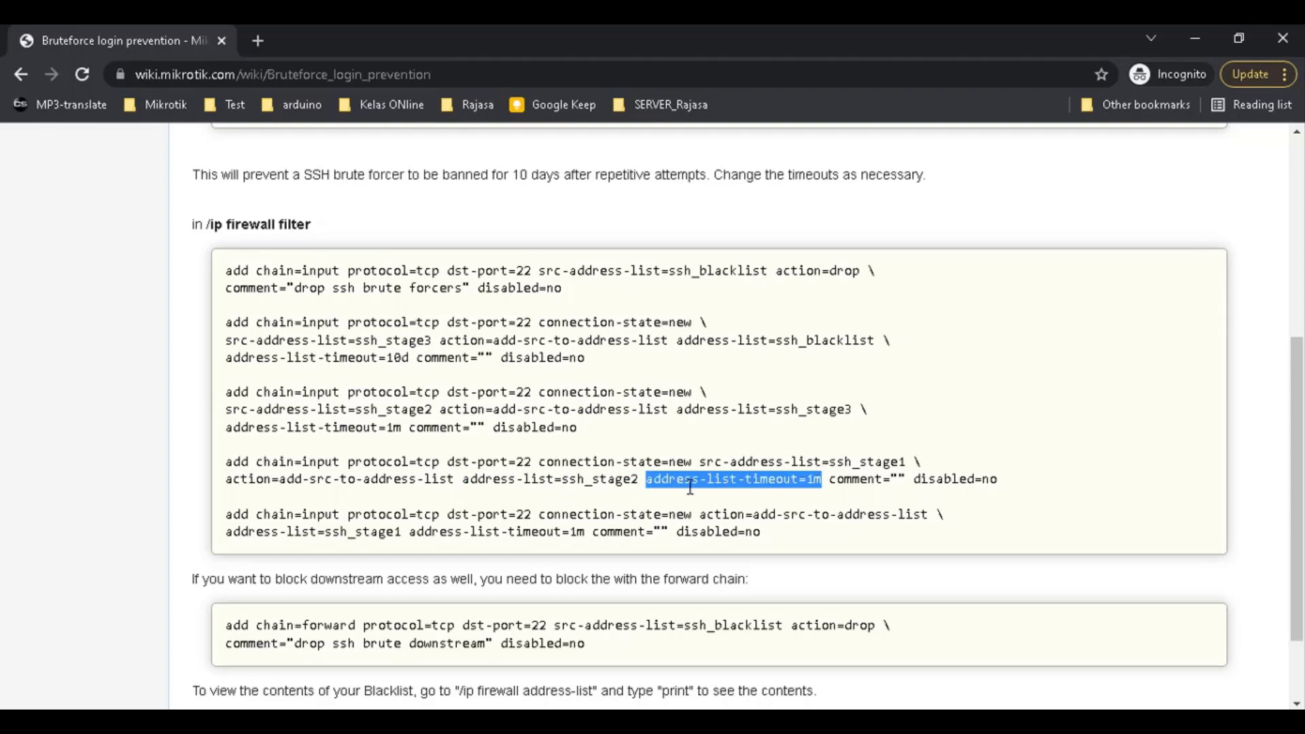
pyautogui.click(657, 482)
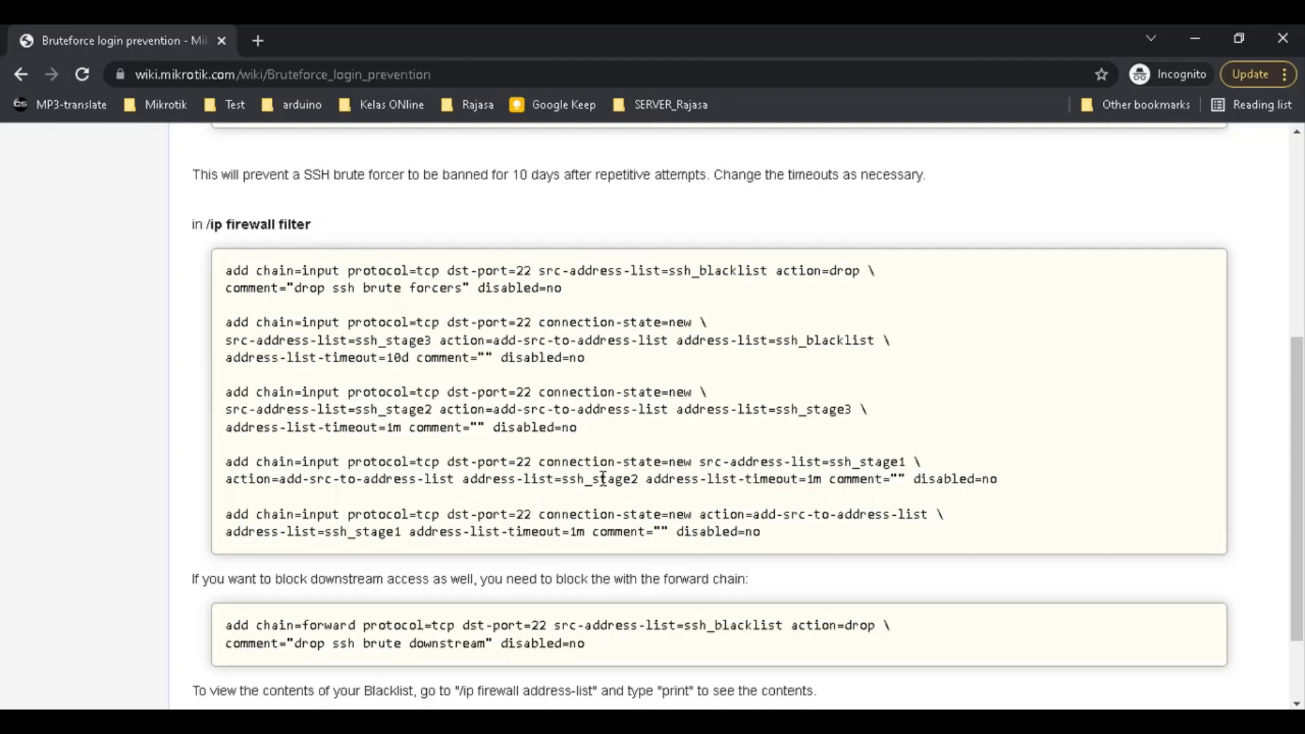
pyautogui.moveTo(722, 480); pyautogui.dragTo(823, 484)
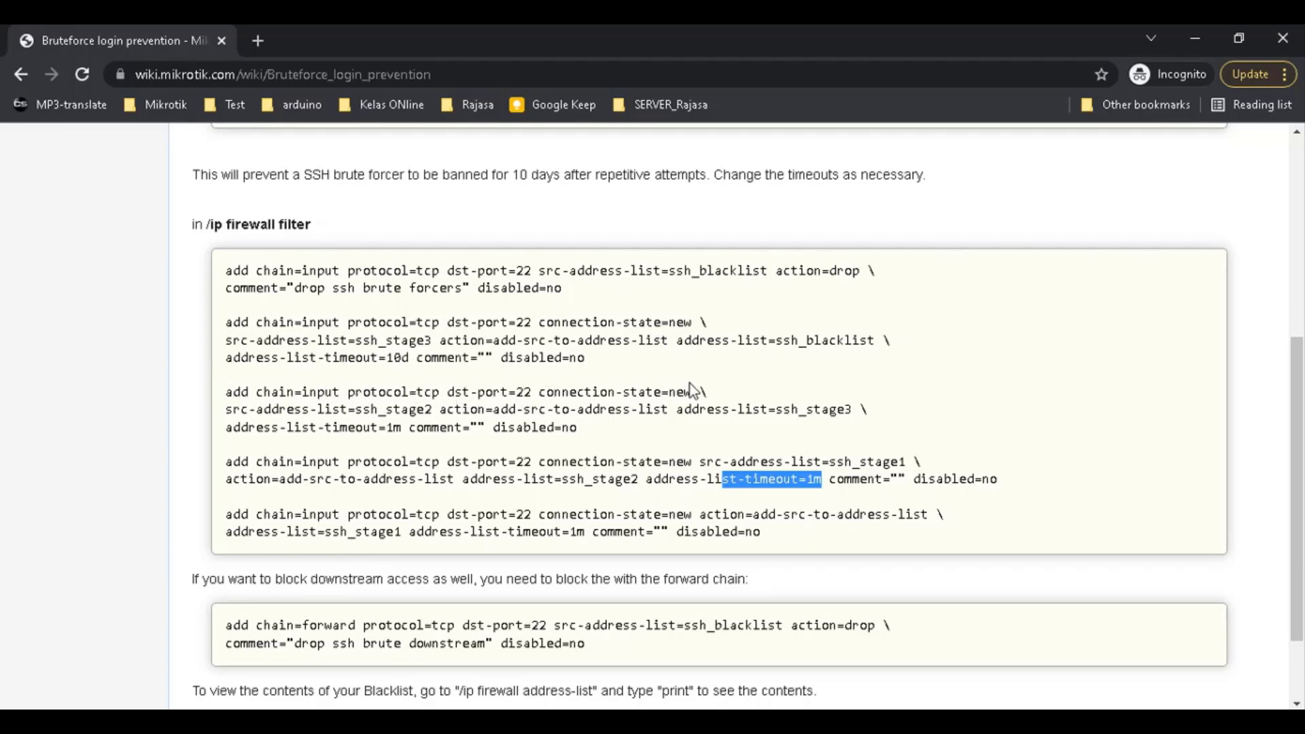
pyautogui.moveTo(691, 392); pyautogui.dragTo(207, 406)
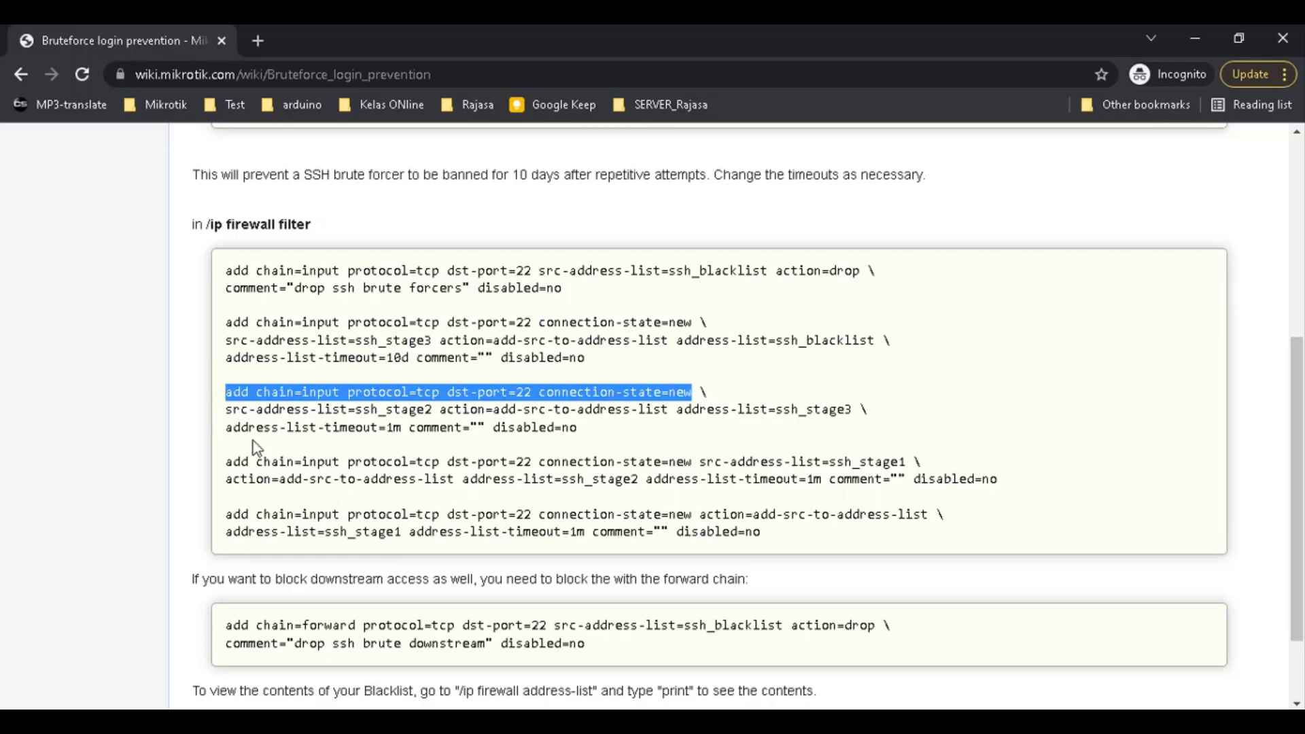
pyautogui.moveTo(226, 410); pyautogui.dragTo(435, 410)
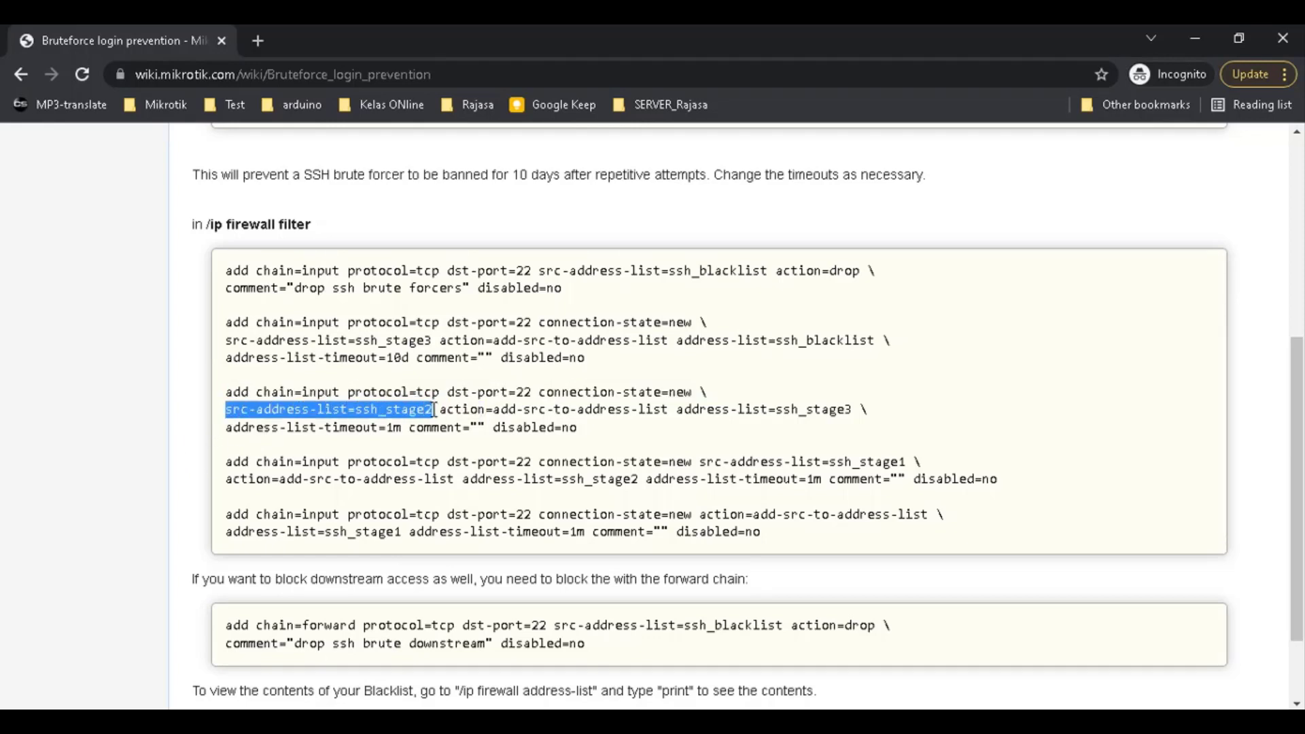
pyautogui.click(227, 412)
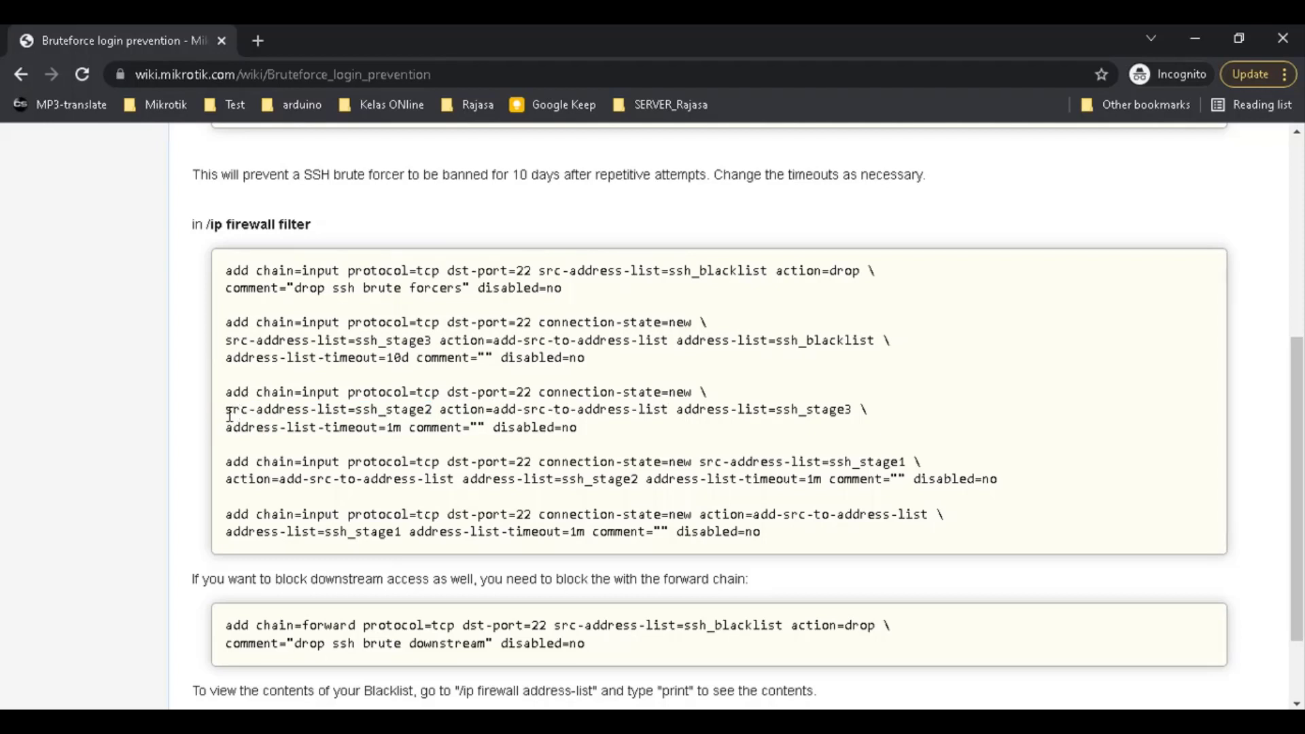
pyautogui.moveTo(229, 413); pyautogui.dragTo(673, 412)
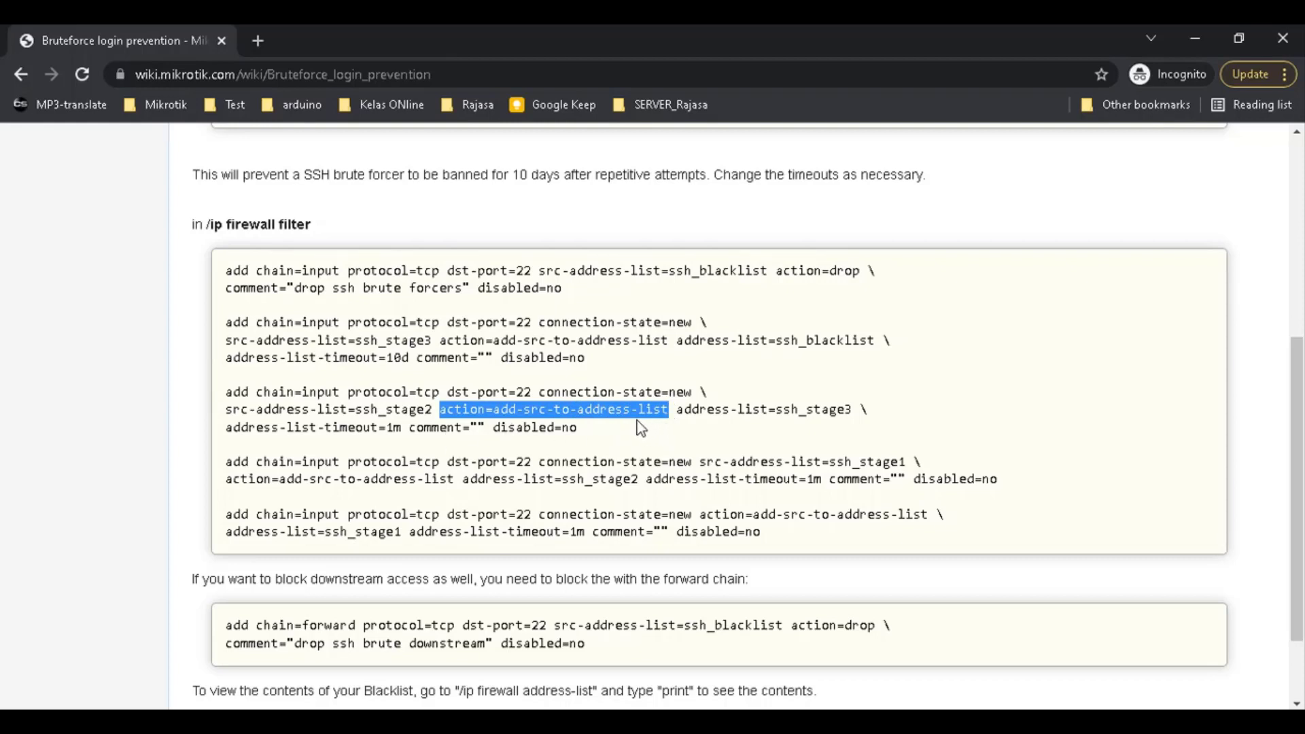
pyautogui.moveTo(677, 409); pyautogui.dragTo(772, 408)
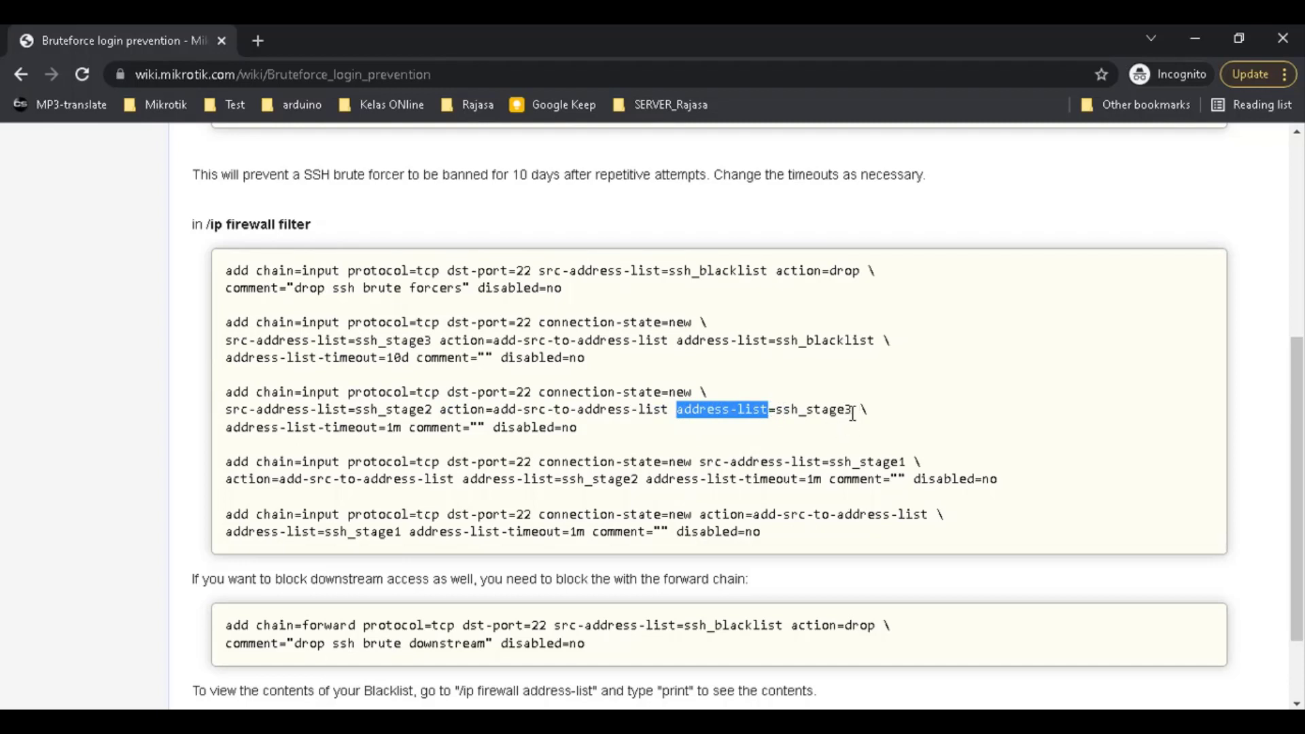
pyautogui.click(783, 409)
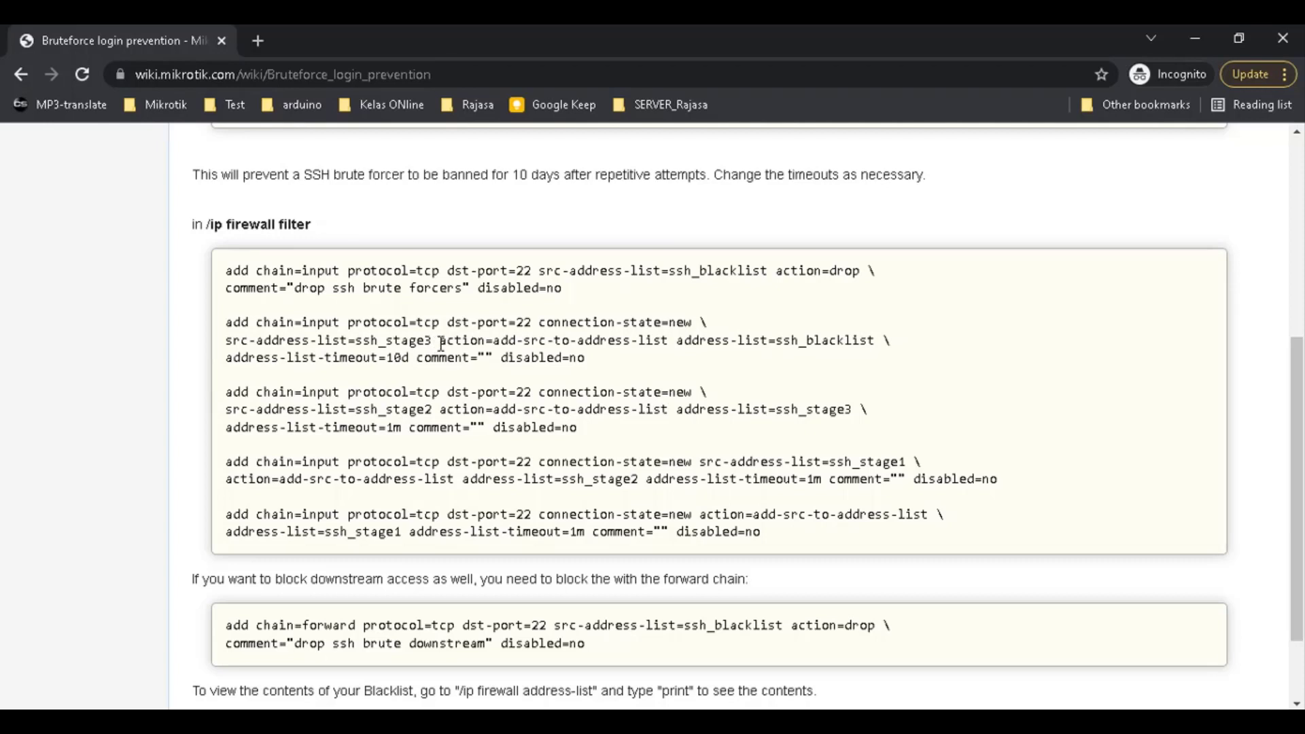
pyautogui.moveTo(441, 343); pyautogui.dragTo(484, 343)
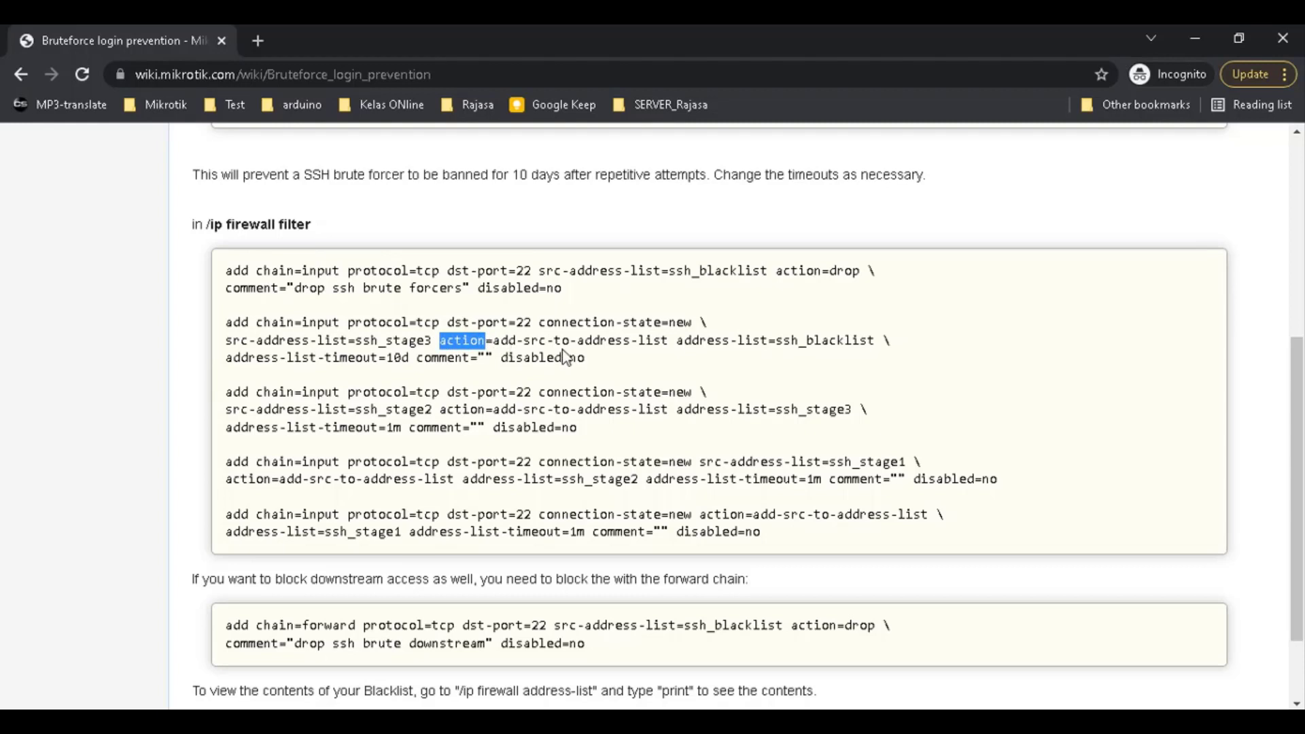
pyautogui.moveTo(663, 342); pyautogui.dragTo(447, 344)
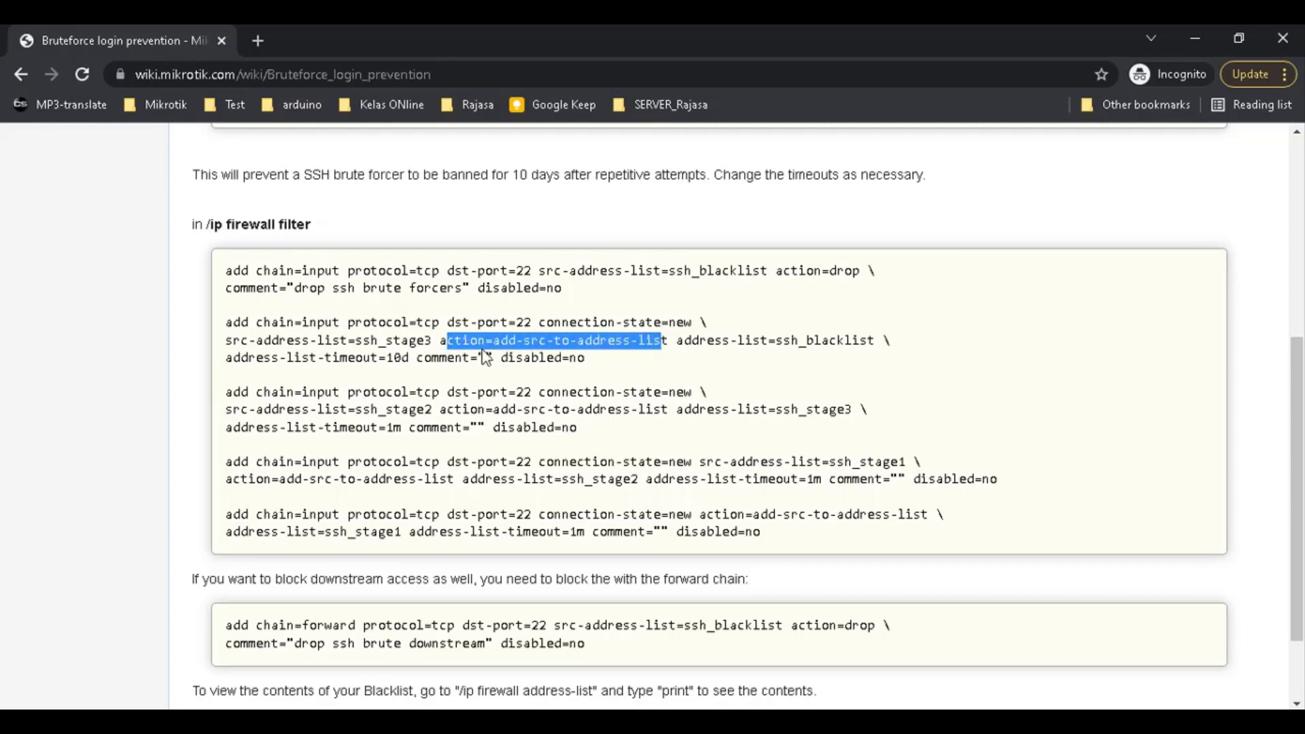
pyautogui.moveTo(677, 342); pyautogui.dragTo(877, 343)
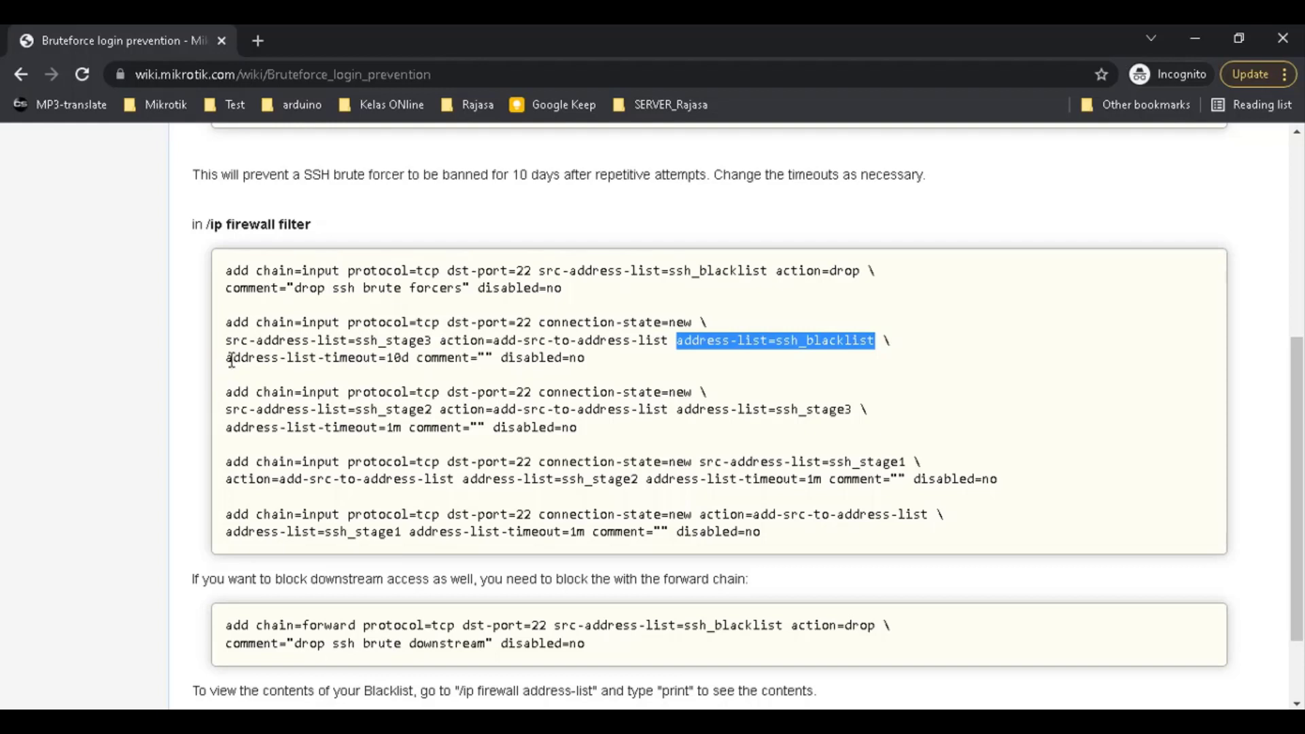
pyautogui.moveTo(227, 358); pyautogui.dragTo(411, 358)
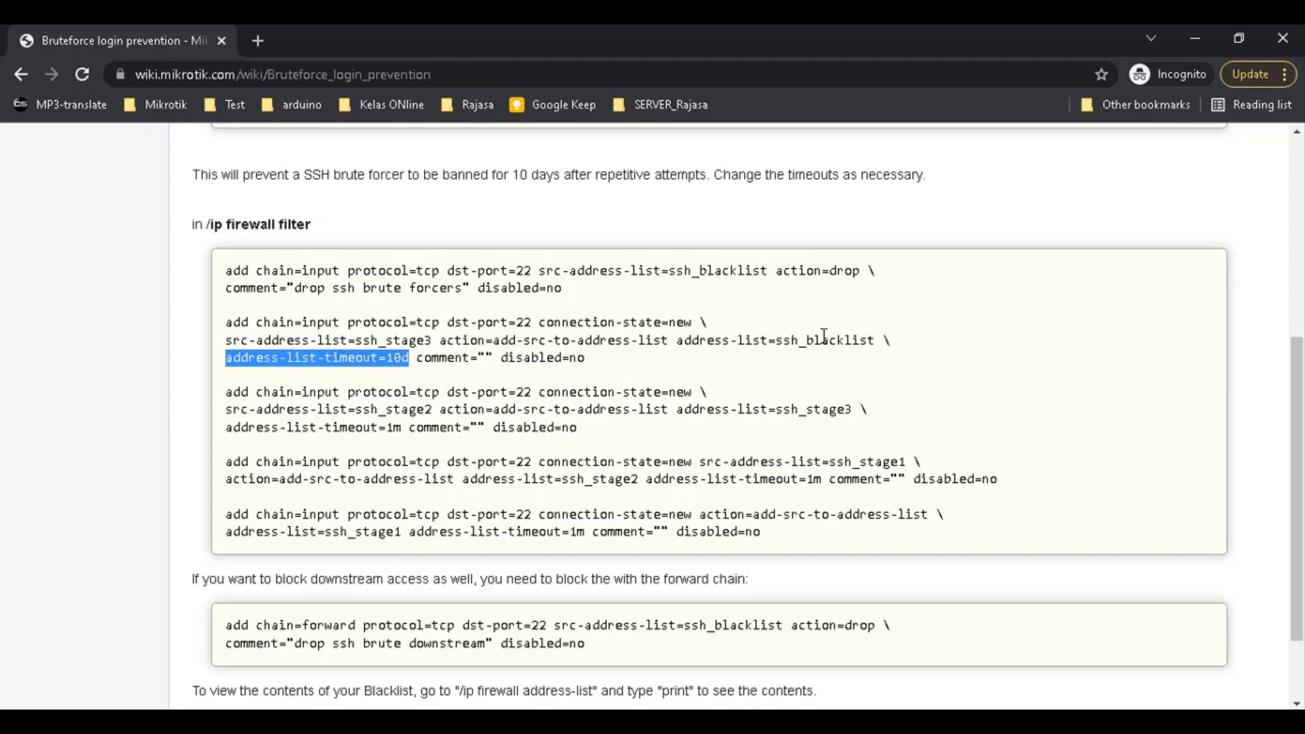
pyautogui.moveTo(385, 359); pyautogui.dragTo(410, 358)
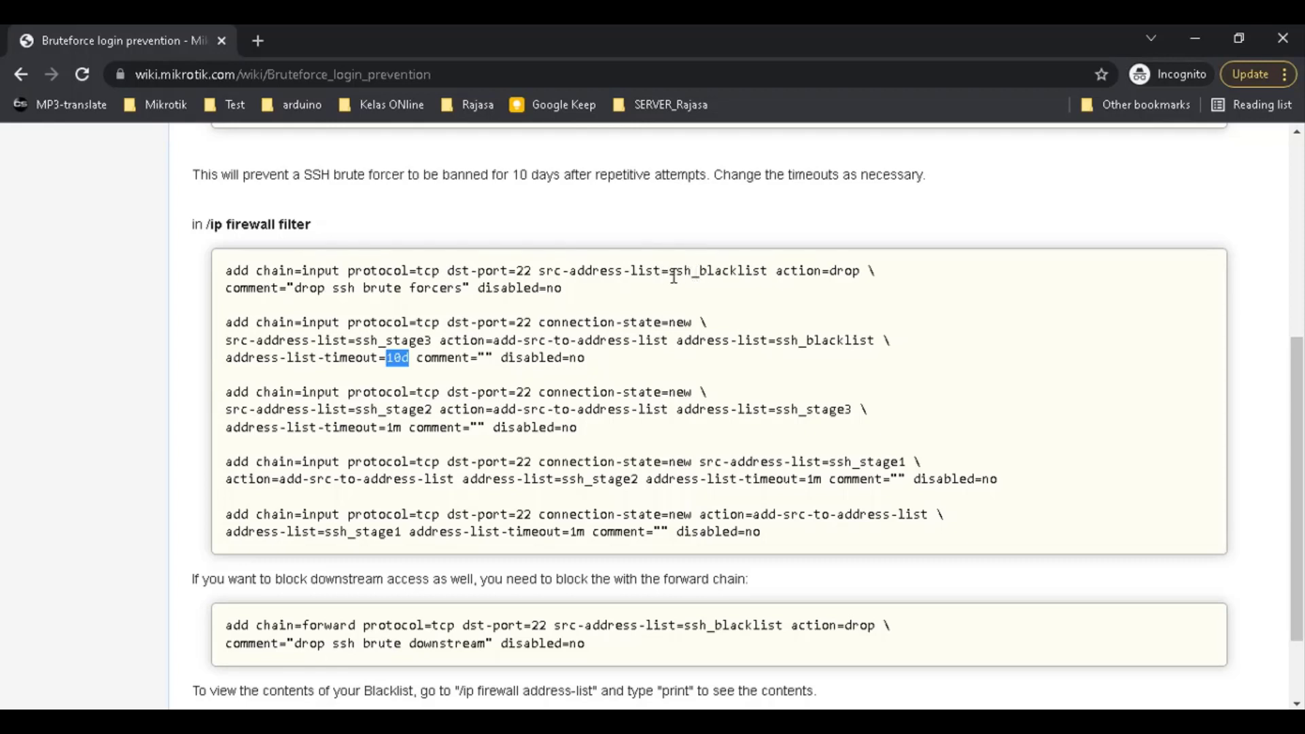
pyautogui.moveTo(669, 272); pyautogui.dragTo(774, 270)
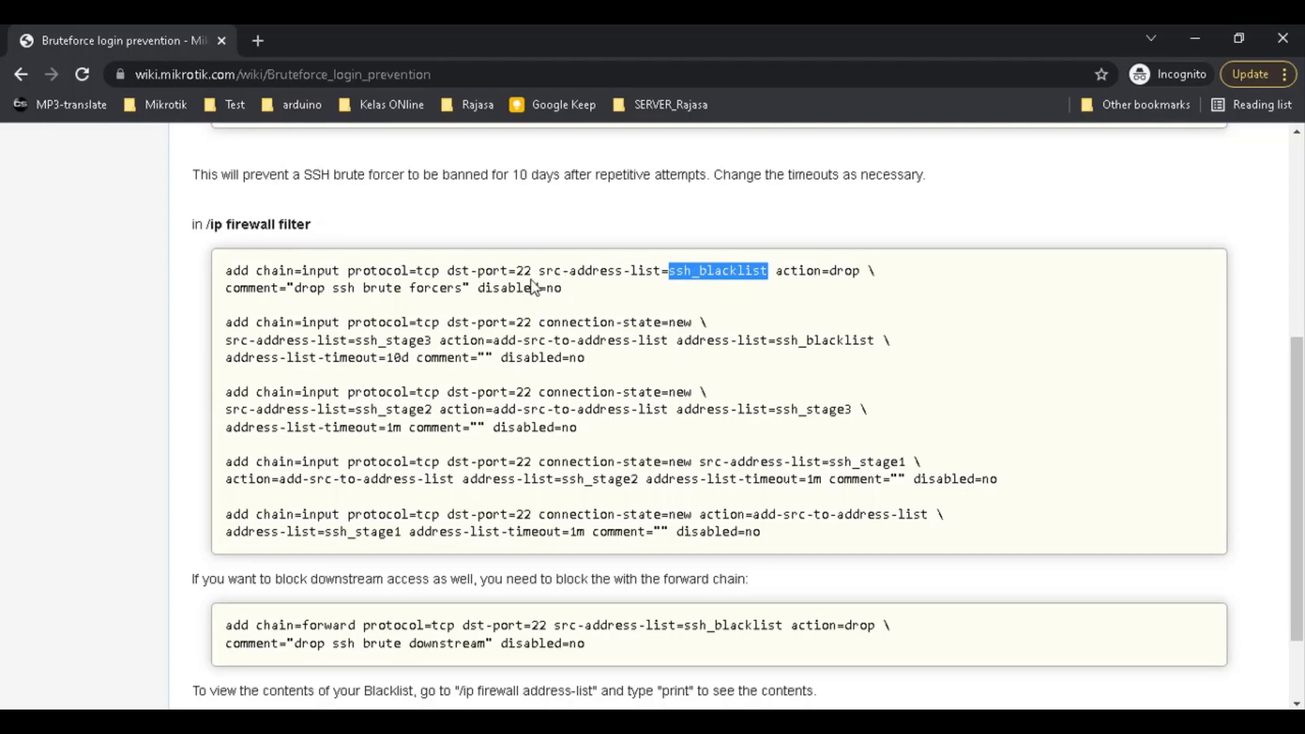
pyautogui.moveTo(531, 270); pyautogui.dragTo(447, 271)
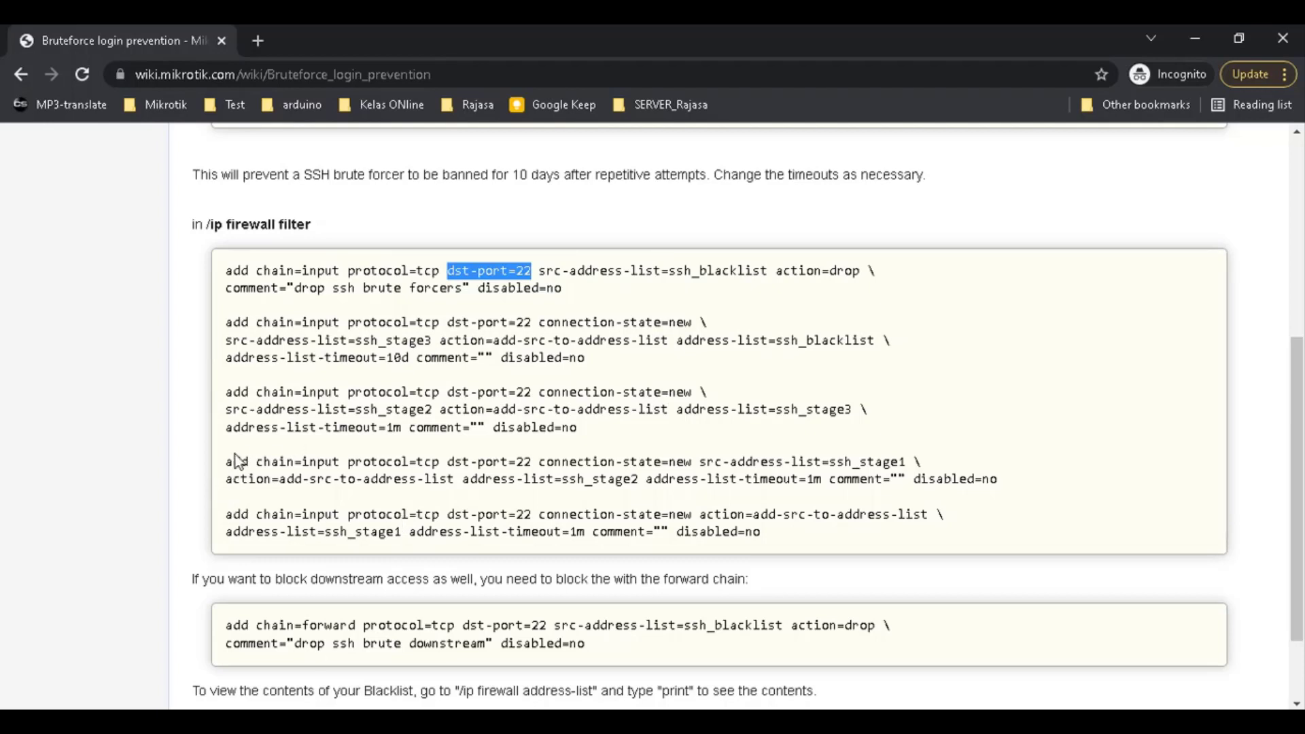
pyautogui.moveTo(226, 466); pyautogui.dragTo(513, 465)
pyautogui.click(579, 483)
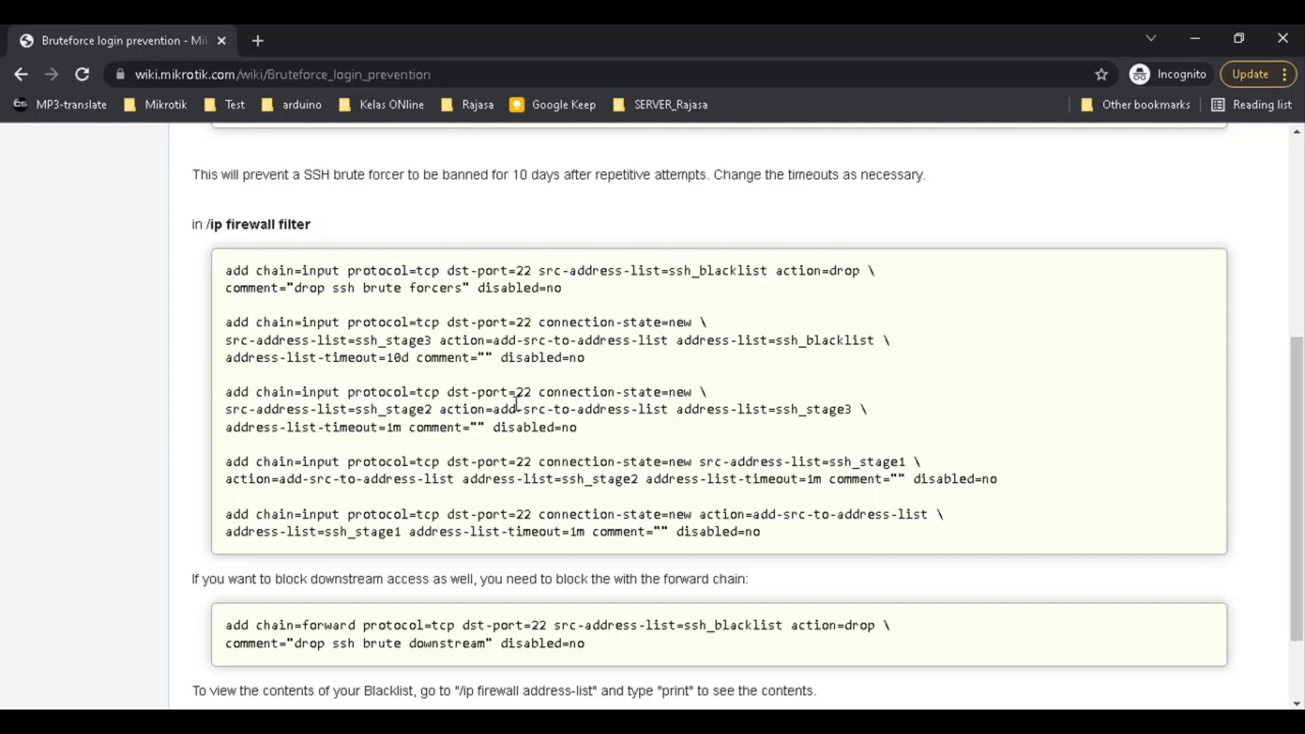
pyautogui.moveTo(617, 430); pyautogui.dragTo(226, 396)
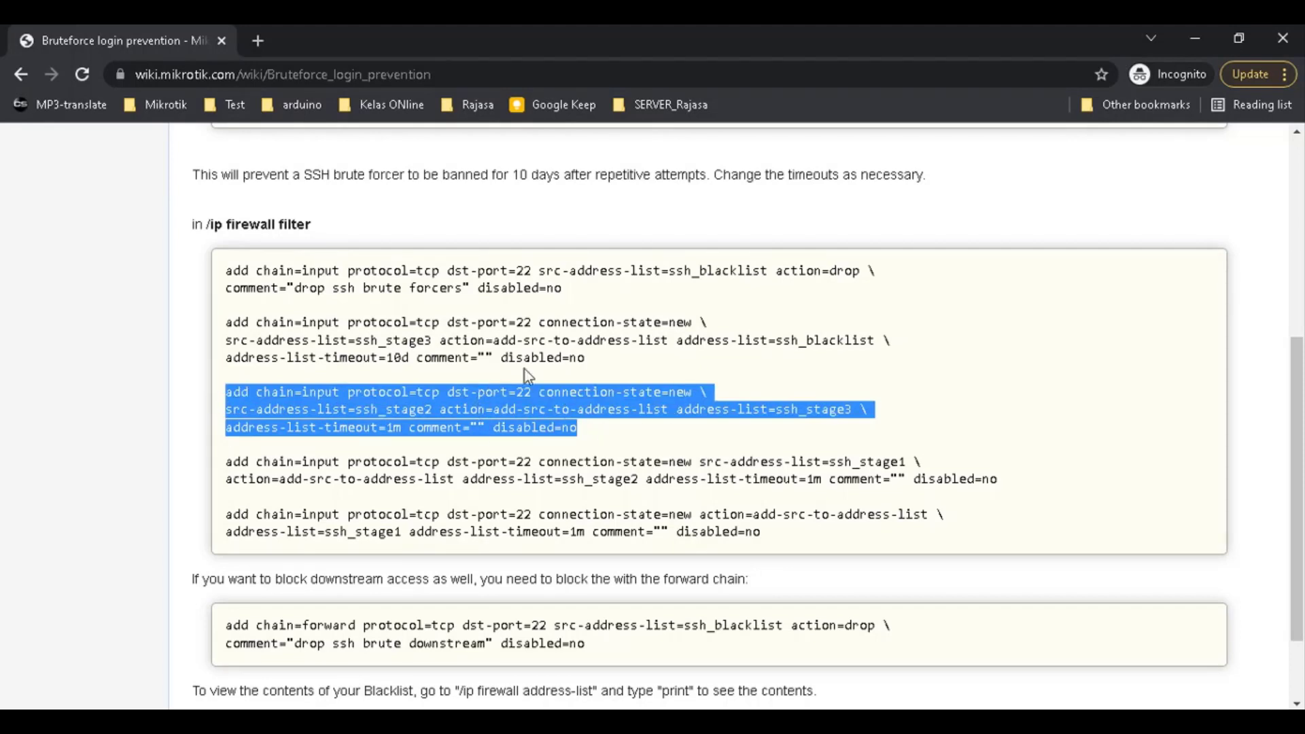
pyautogui.moveTo(619, 360); pyautogui.dragTo(237, 323)
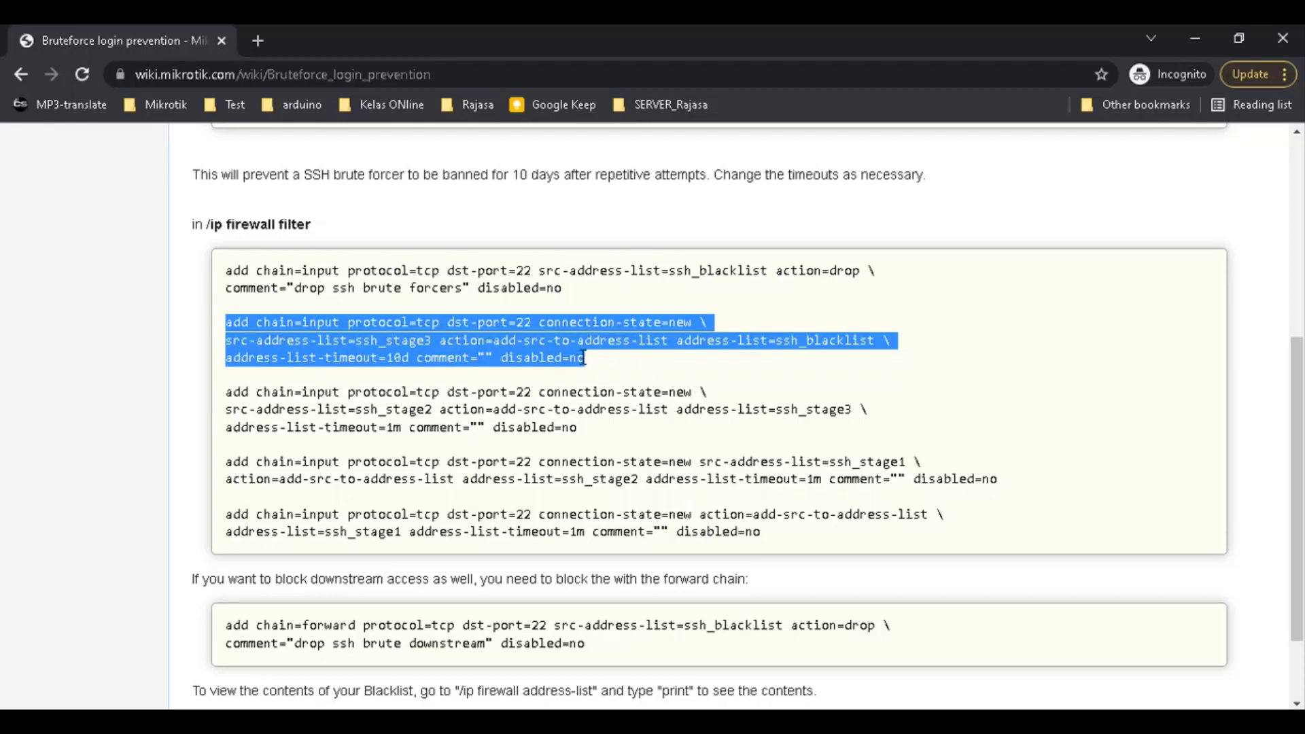
pyautogui.moveTo(584, 289); pyautogui.dragTo(257, 268)
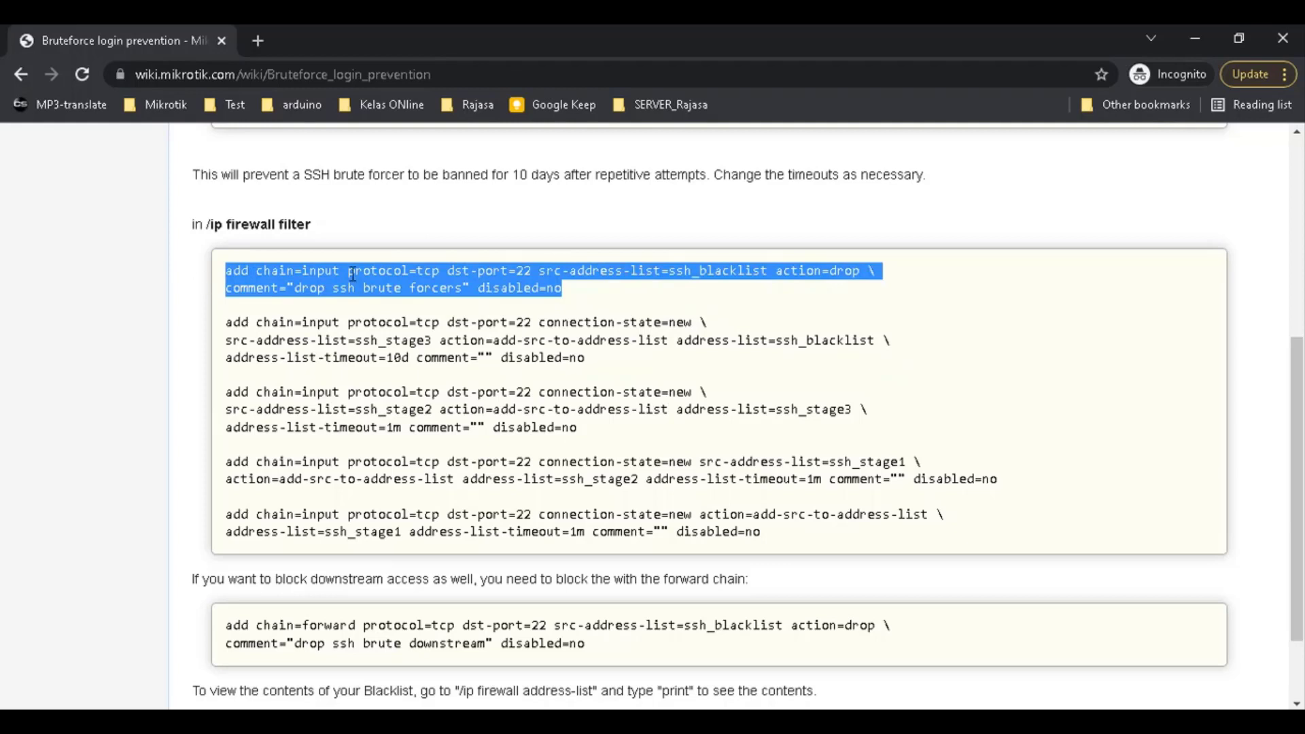
pyautogui.click(462, 278)
pyautogui.moveTo(579, 297); pyautogui.dragTo(176, 279)
pyautogui.click(595, 297)
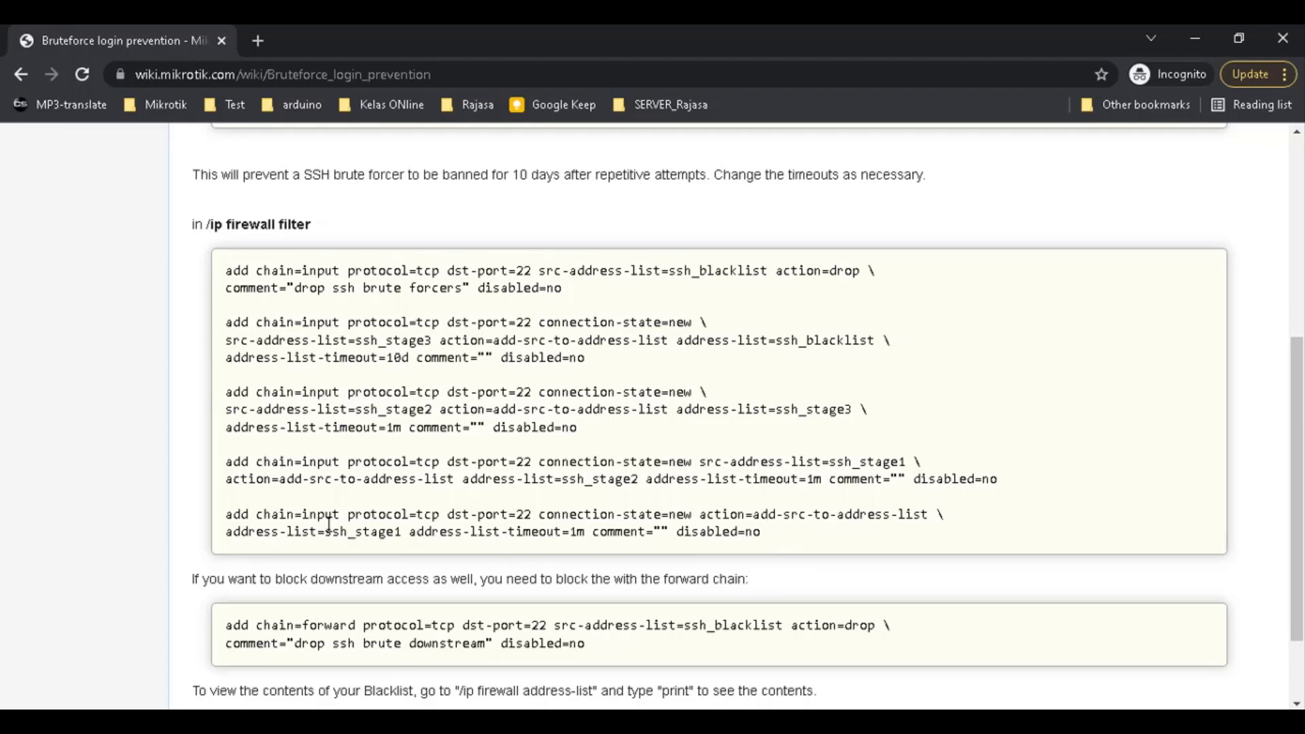
# Compare the ssh_stage and ssh_stage2 list names, then select the first rule's lines
pyautogui.moveTo(331, 538); pyautogui.dragTo(392, 537)
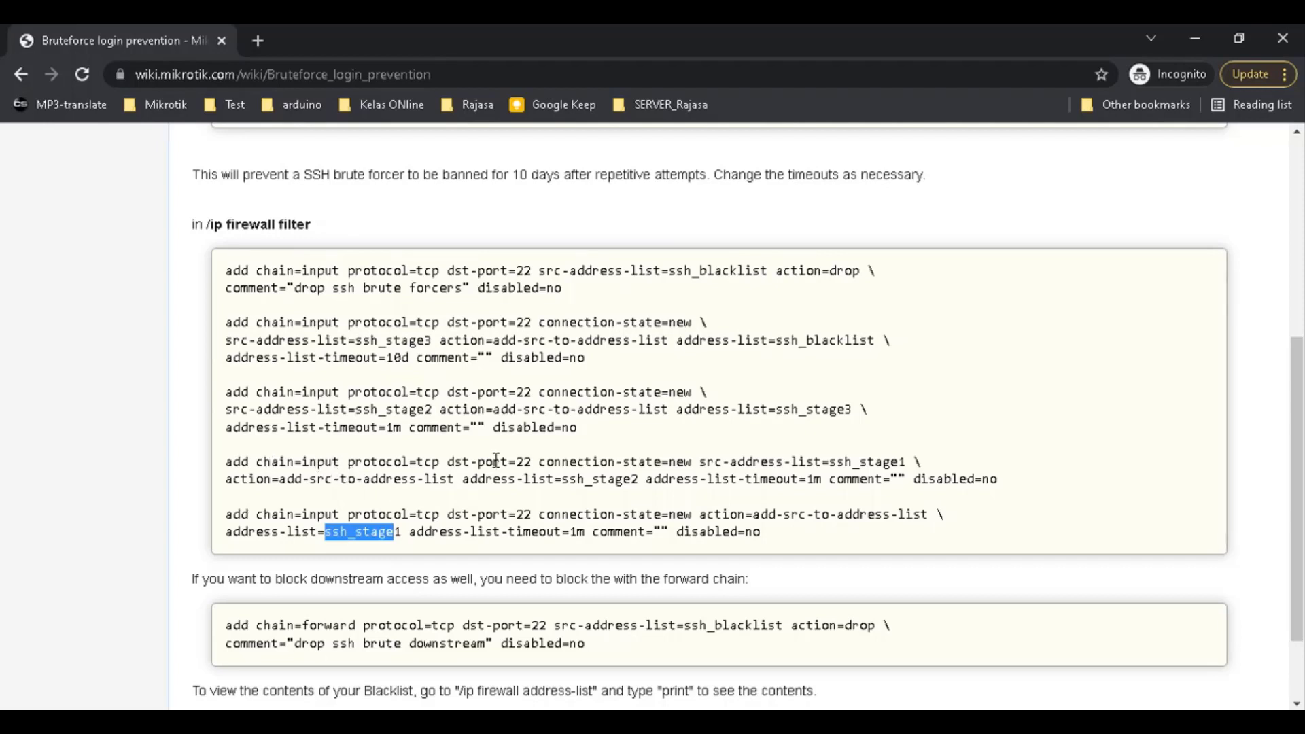
pyautogui.moveTo(554, 481); pyautogui.dragTo(645, 485)
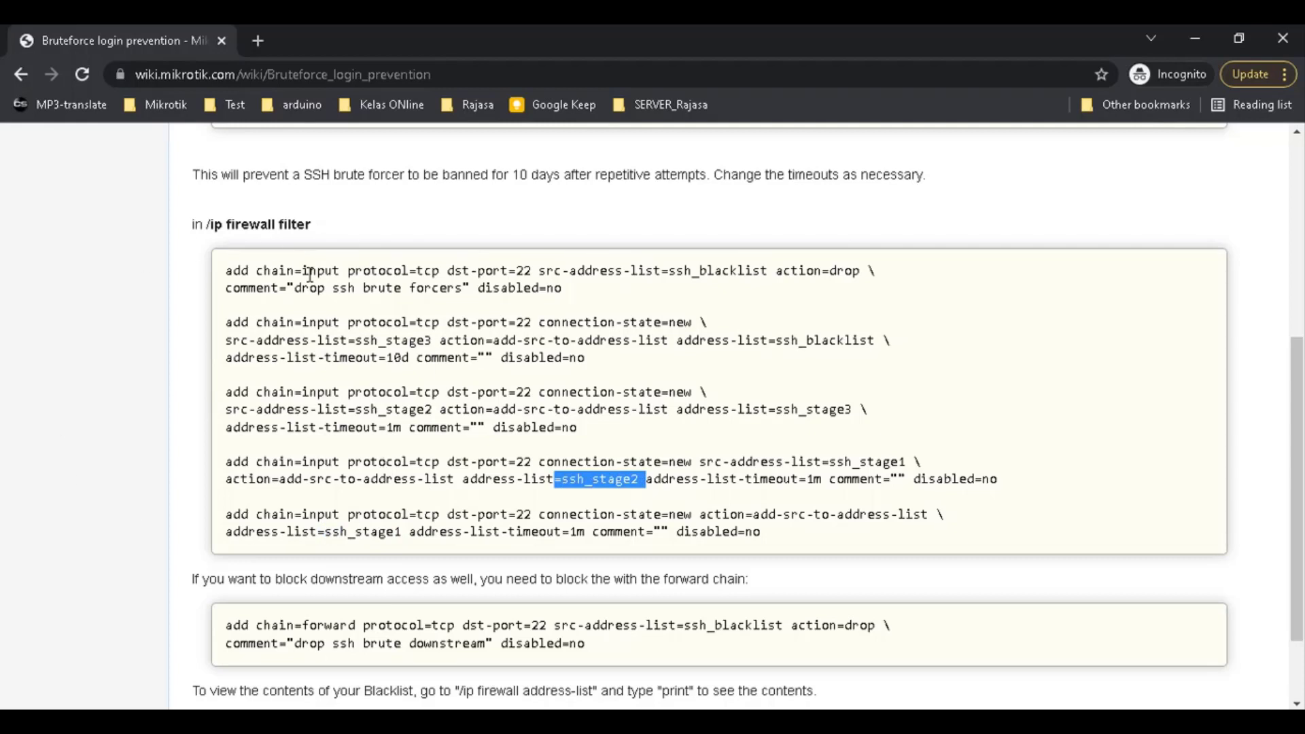
pyautogui.moveTo(598, 291); pyautogui.dragTo(283, 243)
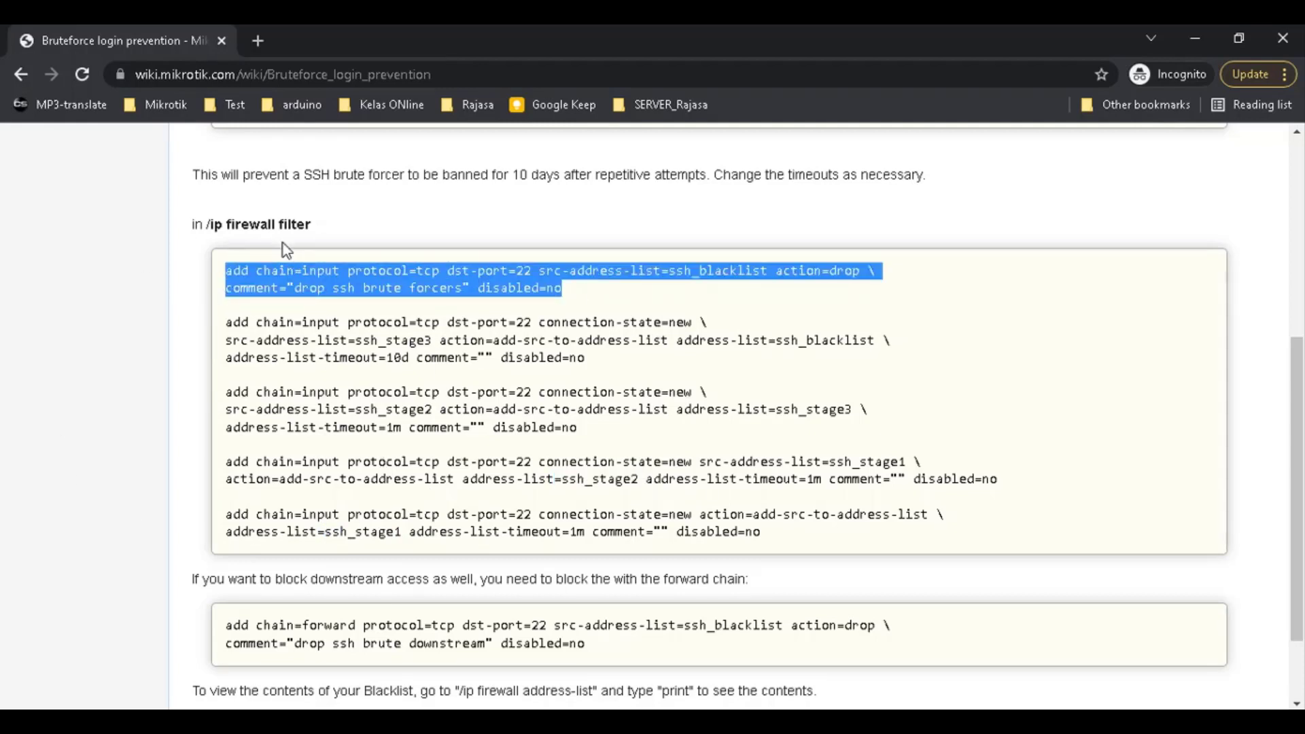
pyautogui.click(401, 384)
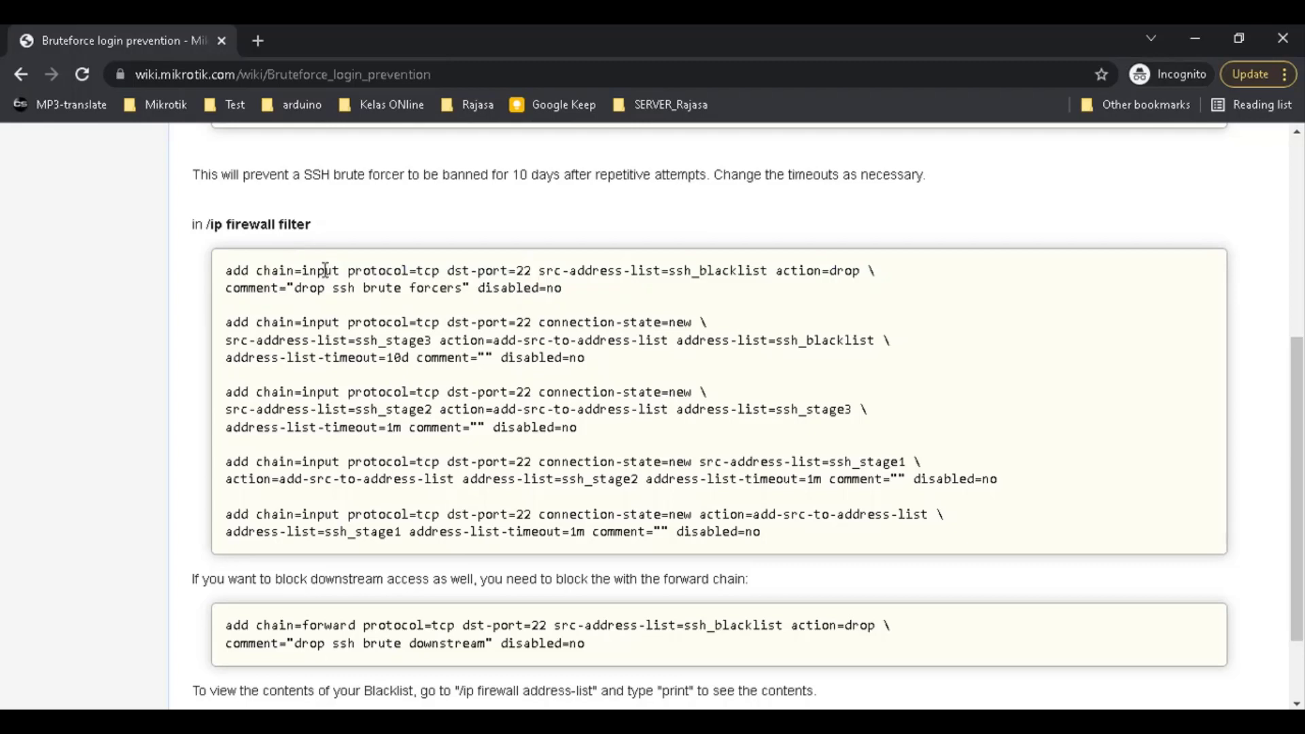
pyautogui.moveTo(264, 265); pyautogui.dragTo(318, 293)
pyautogui.click(392, 297)
pyautogui.moveTo(388, 271); pyautogui.dragTo(394, 271)
# Bring the WinBox router session to the front
pyautogui.moveTo(231, 721)
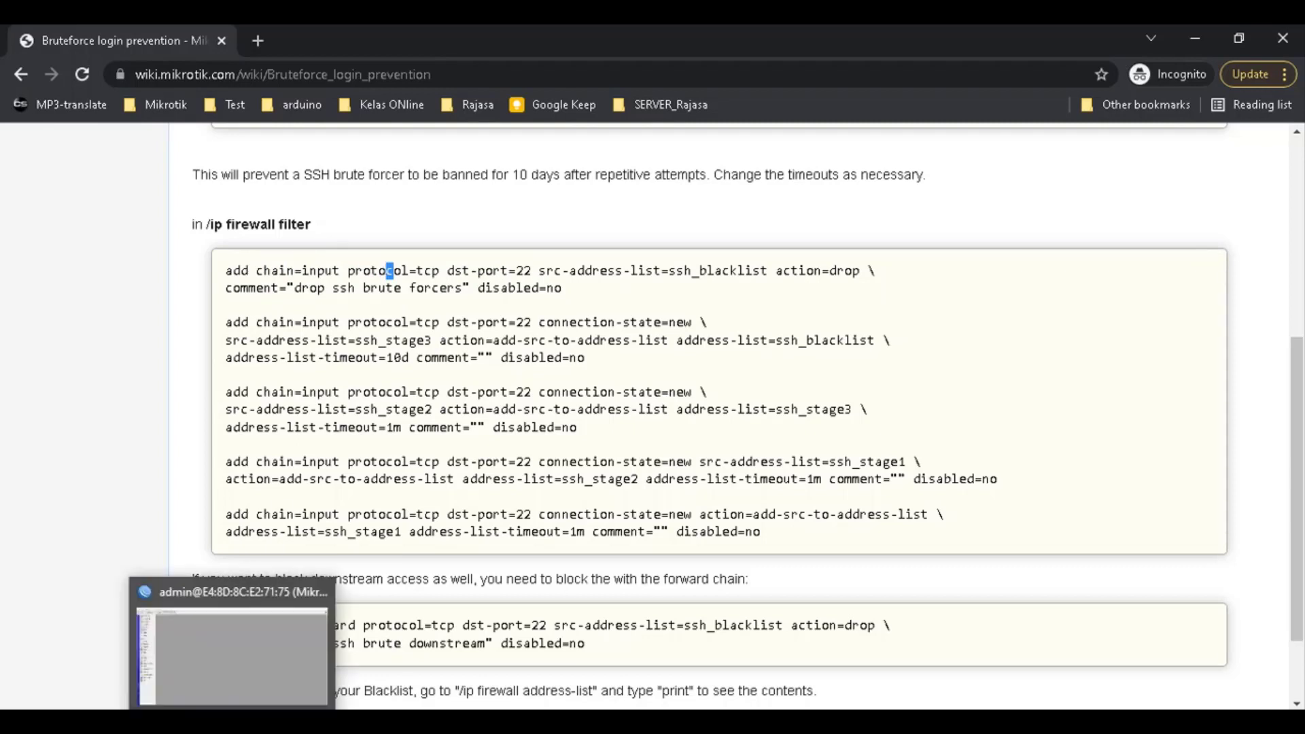
pyautogui.click(401, 456)
pyautogui.hotkey('alt', 'Tab')
pyautogui.hotkey('alt', 'Tab')
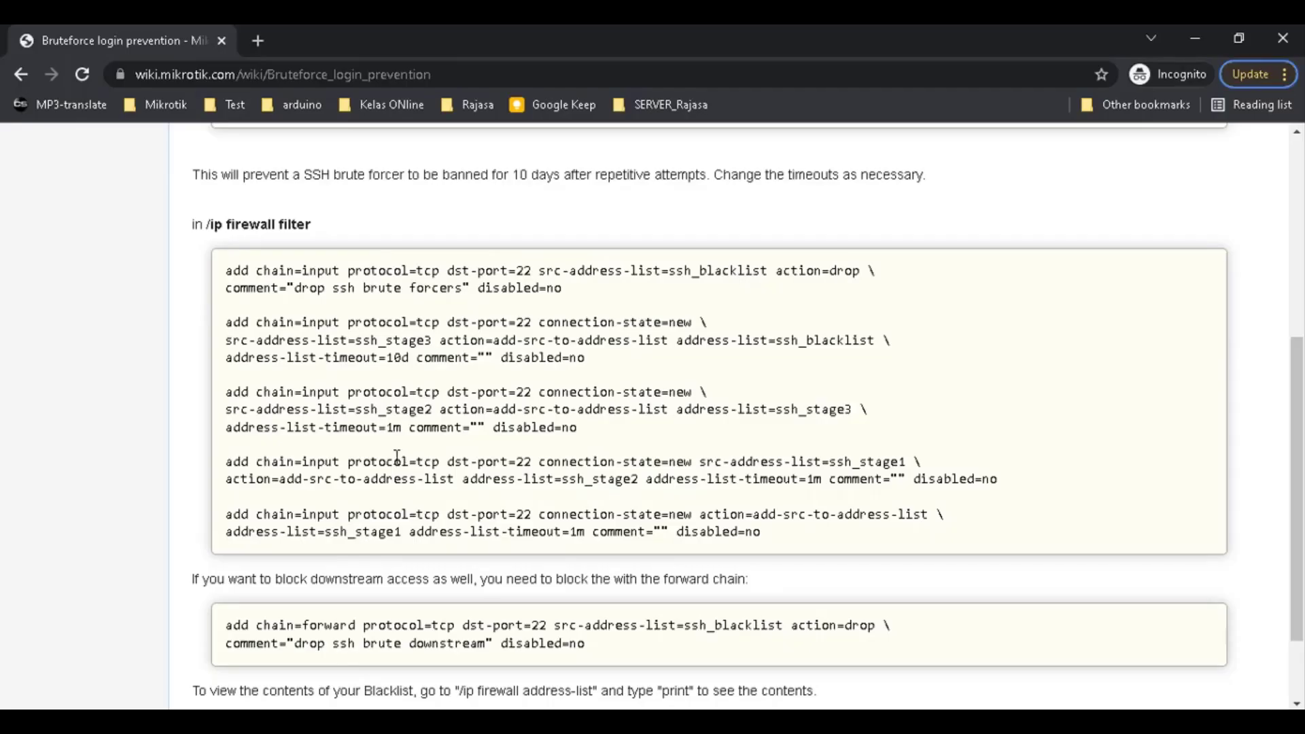
pyautogui.hotkey('alt', 'Tab')
pyautogui.hotkey('alt', 'Tab')
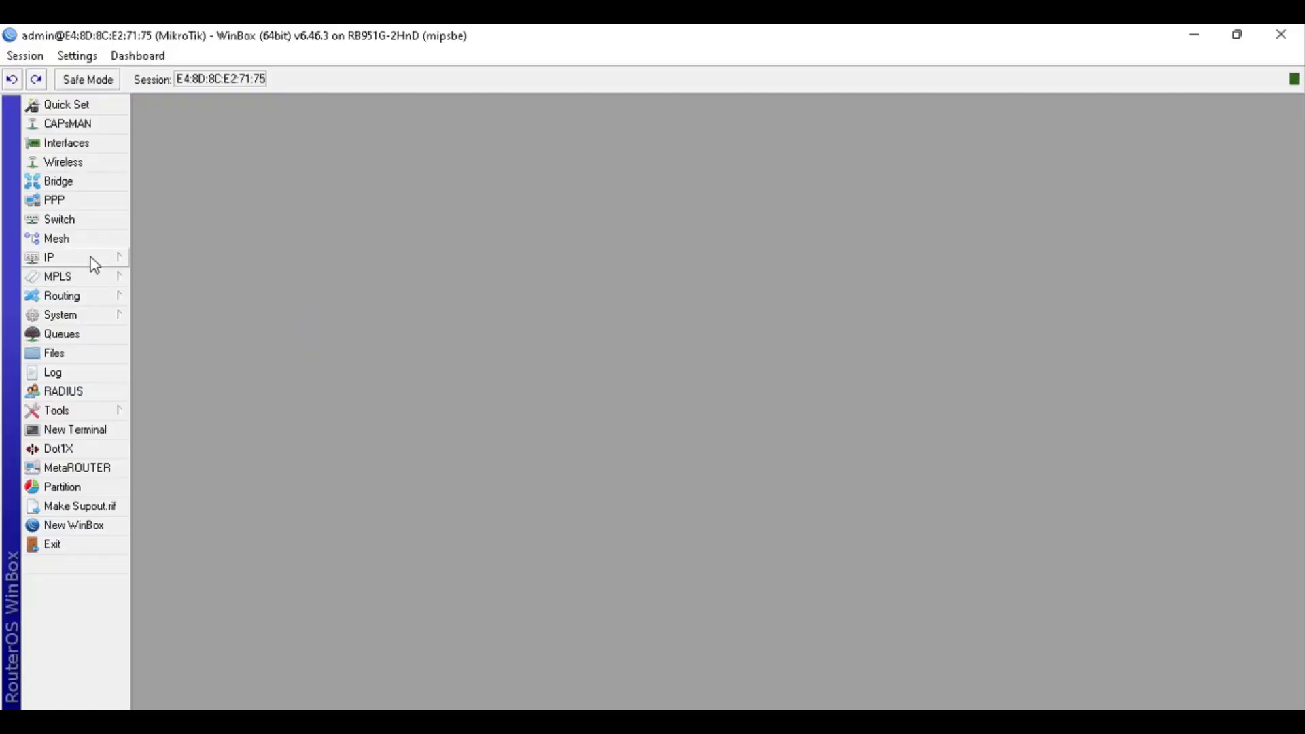
# Open IP > Firewall on the Filter Rules list and move the window toward the centre
pyautogui.click(95, 264)
pyautogui.click(201, 400)
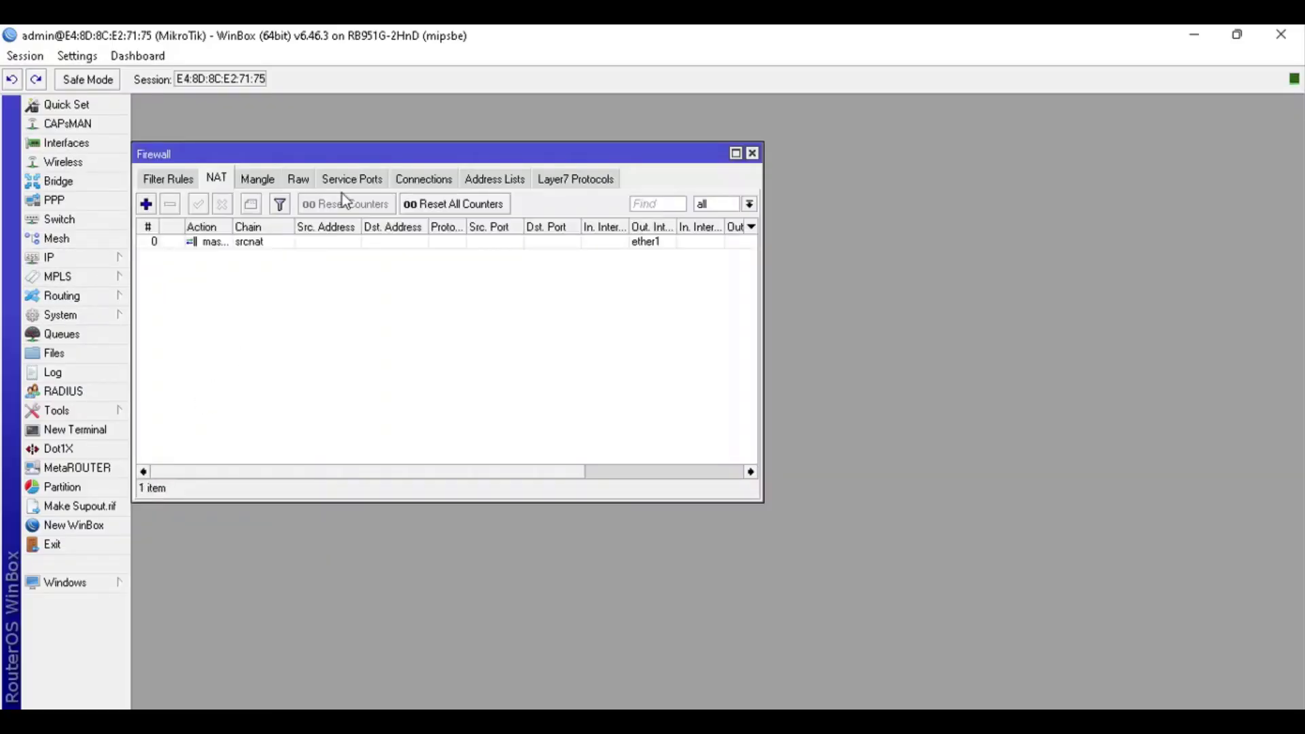
pyautogui.click(175, 180)
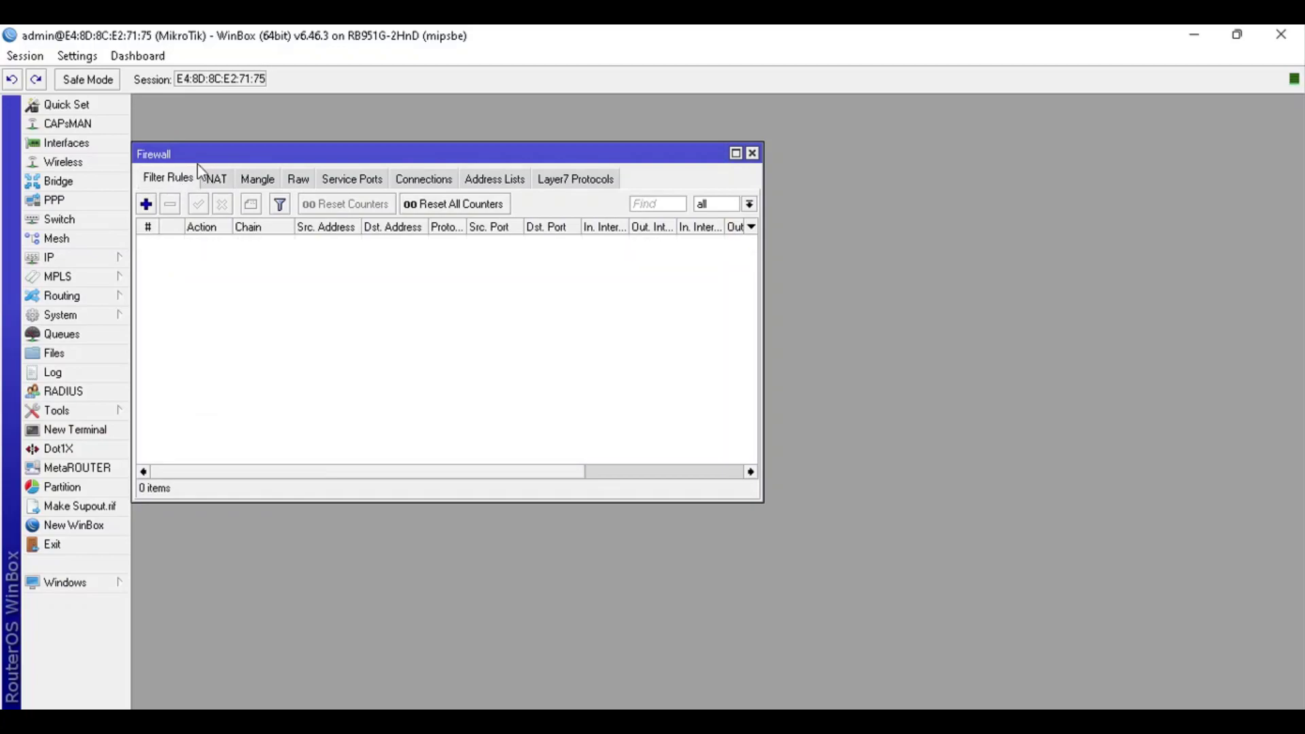
pyautogui.moveTo(205, 150); pyautogui.dragTo(524, 190)
# Check the wiki's first drop rule, then return to the WinBox Firewall window
pyautogui.hotkey('alt', 'Tab')
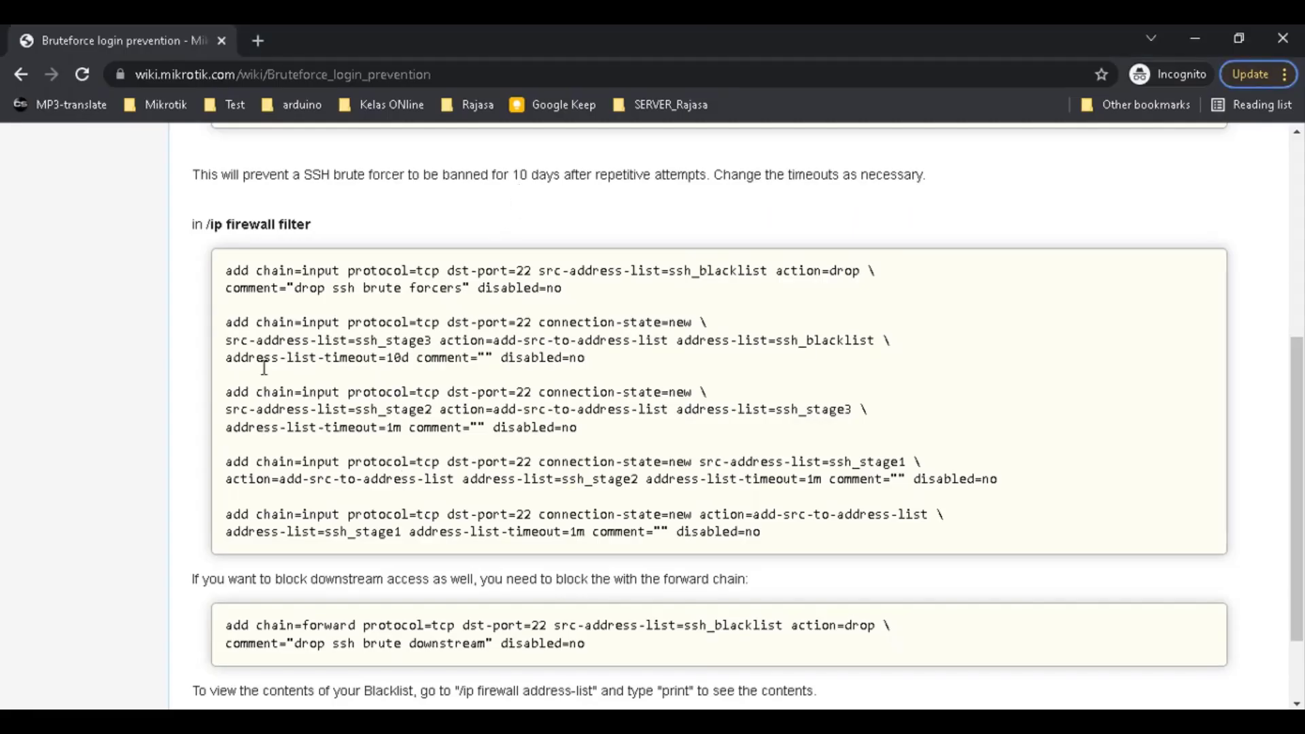
pyautogui.moveTo(563, 289); pyautogui.dragTo(218, 270)
pyautogui.click(341, 270)
pyautogui.hotkey('alt', 'Tab')
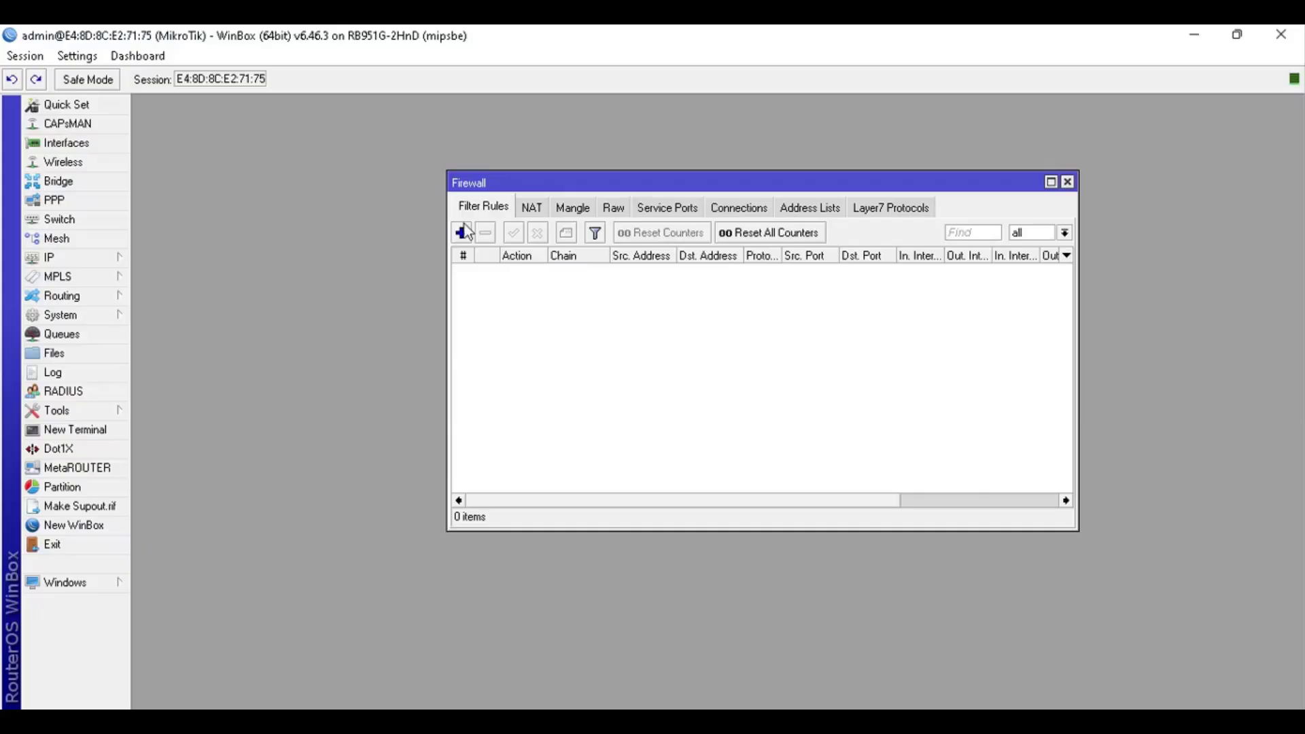
pyautogui.hotkey('alt', 'Tab')
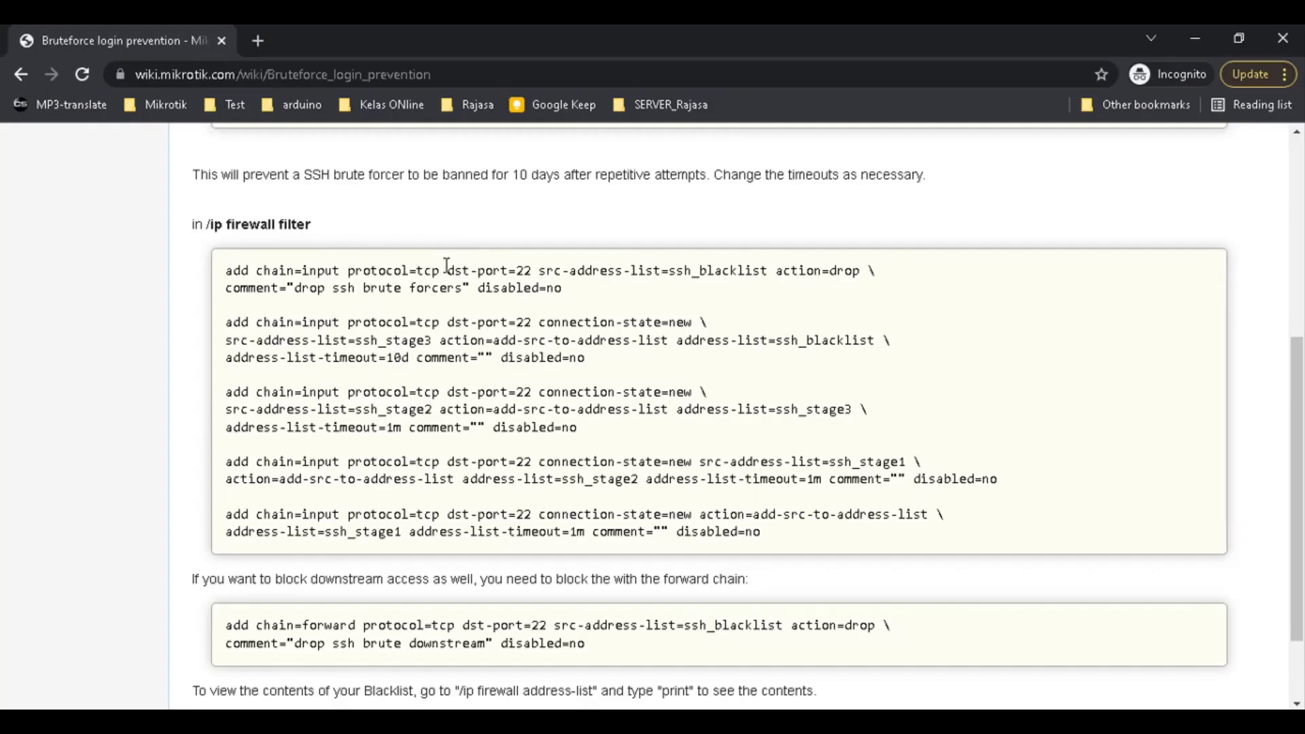
pyautogui.hotkey('alt', 'Tab')
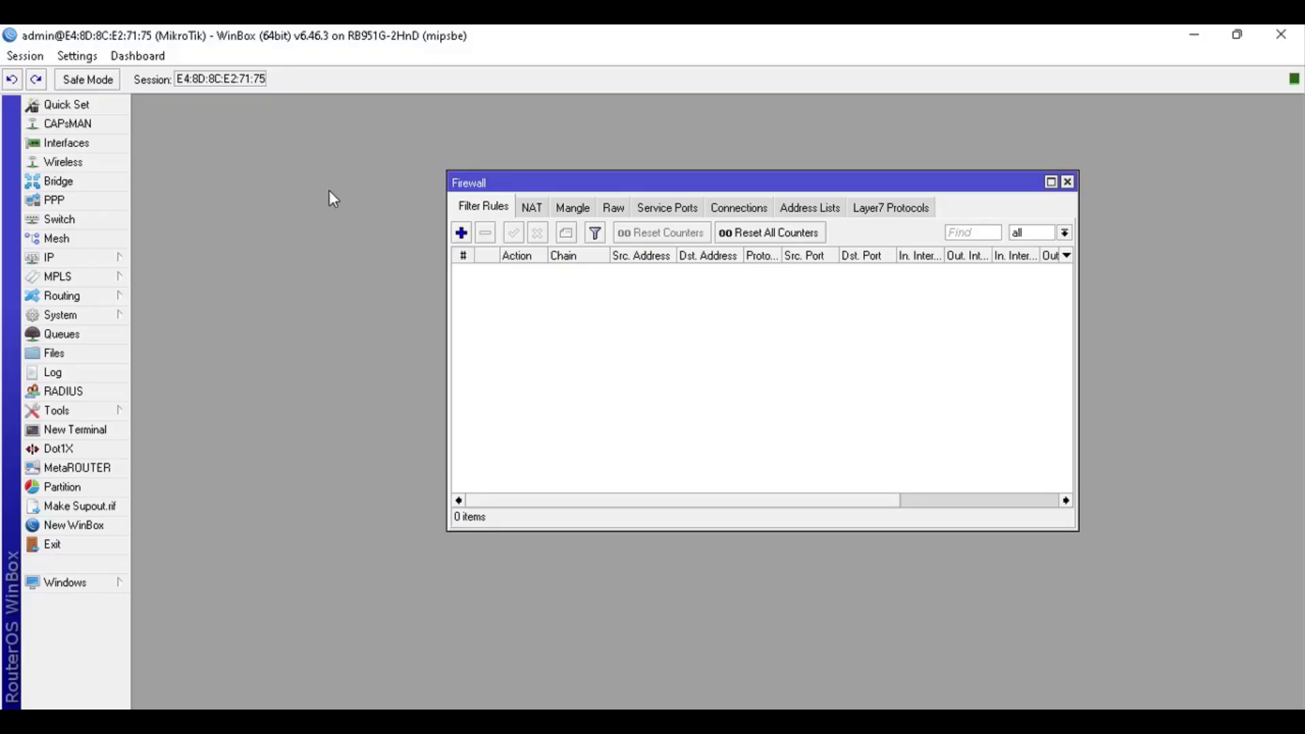
# Add a new filter rule with chain input, protocol 6 (tcp) and destination port 22
pyautogui.click(462, 233)
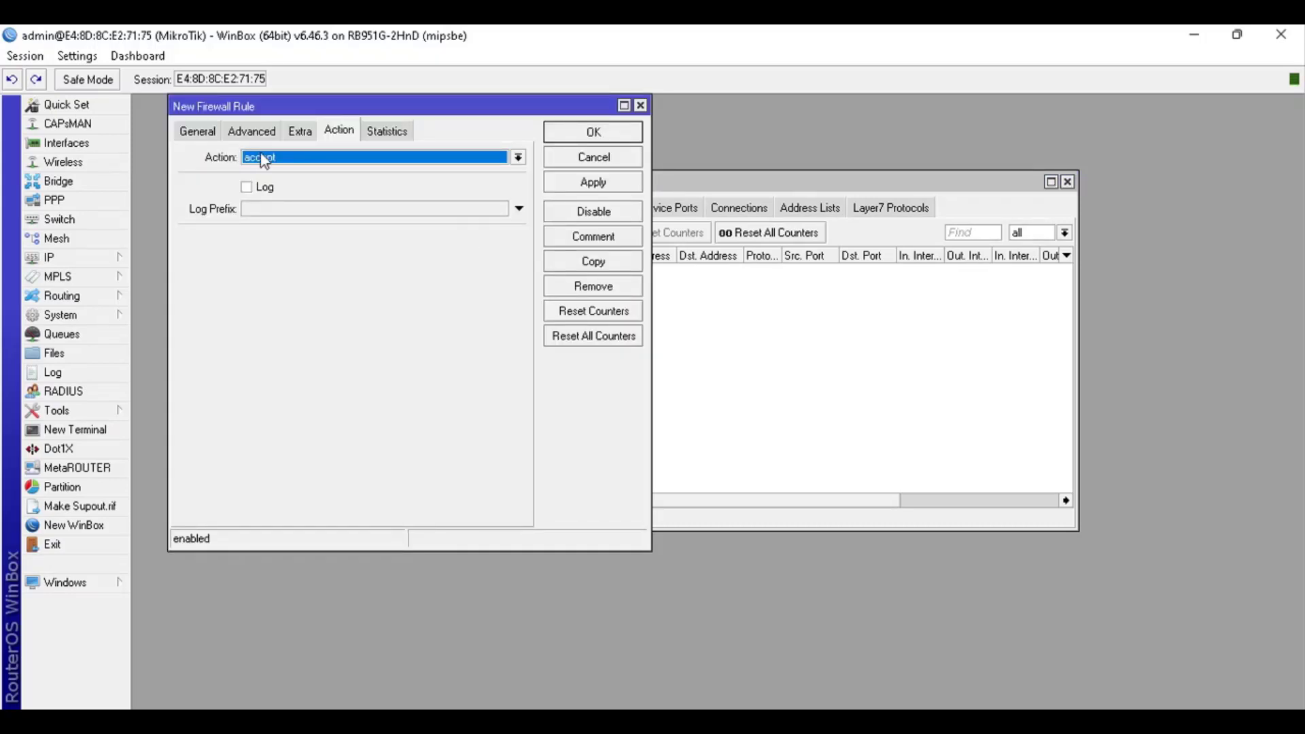
pyautogui.click(194, 131)
pyautogui.click(499, 157)
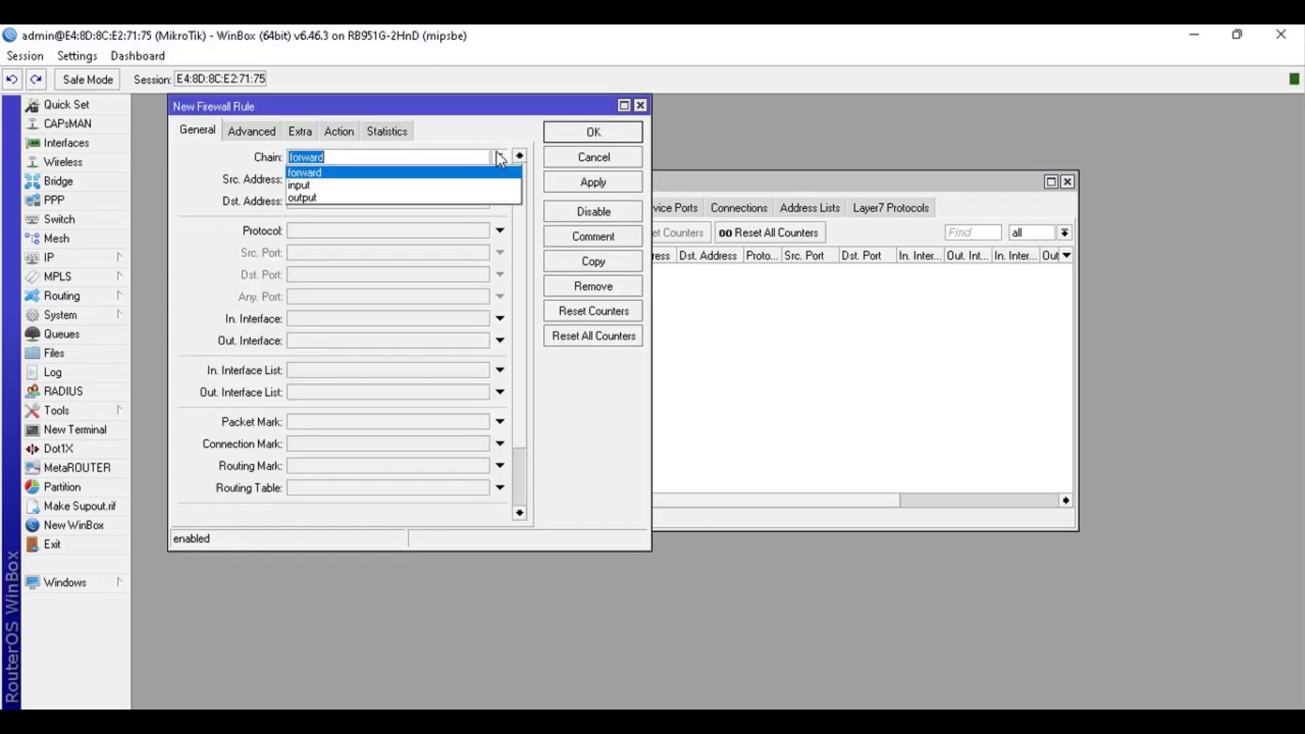
pyautogui.click(474, 186)
pyautogui.click(499, 230)
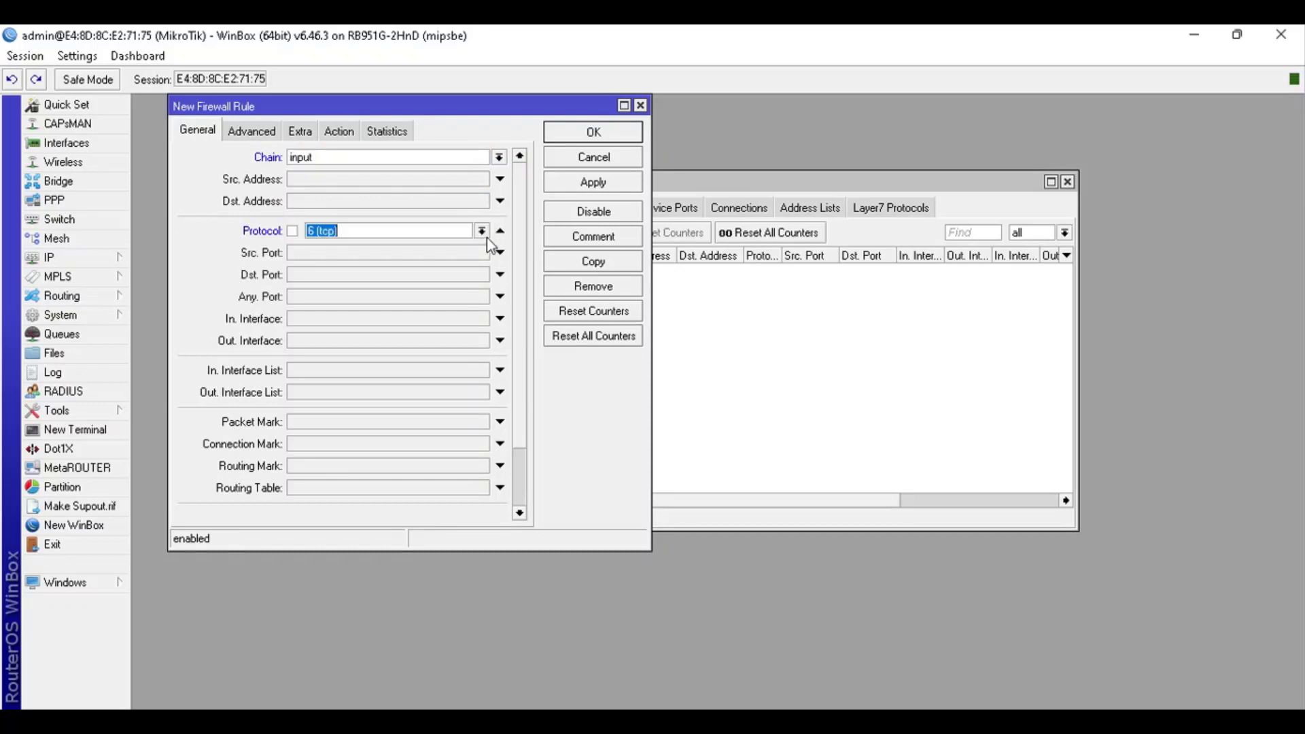
pyautogui.click(499, 274)
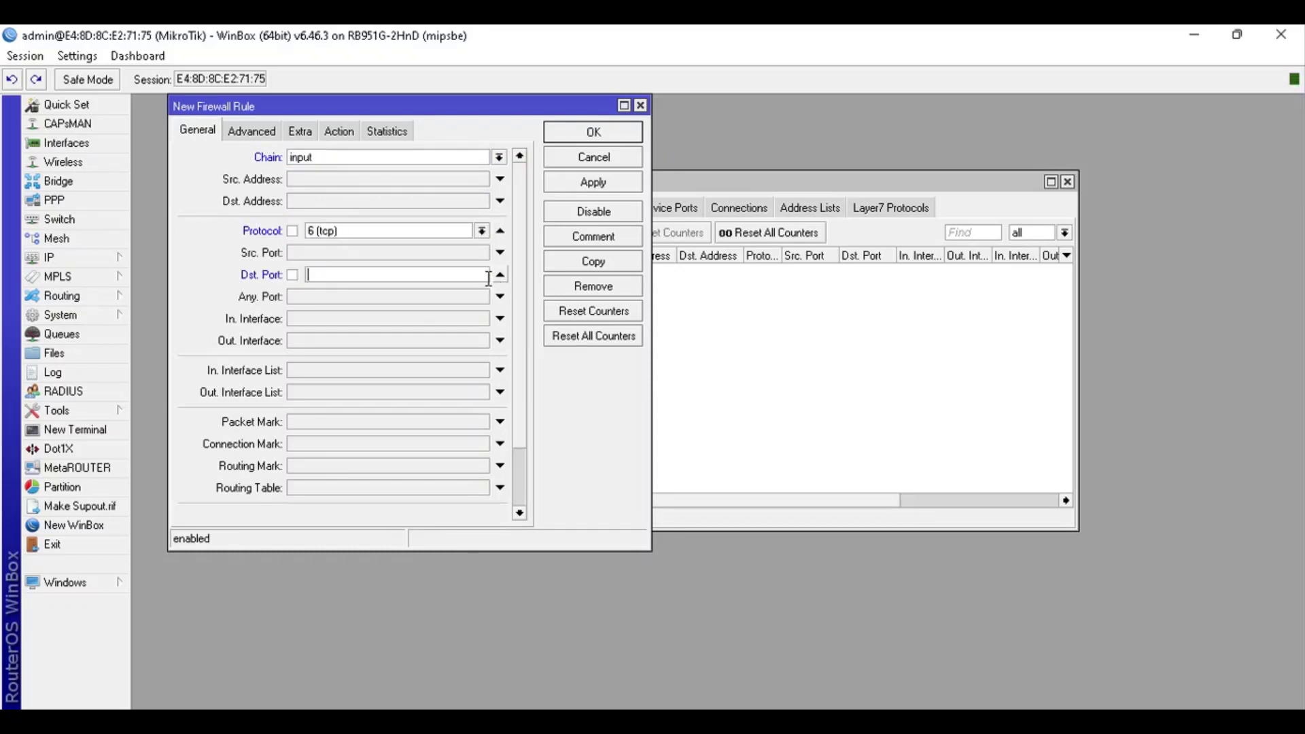
pyautogui.write('22')
# Check src-address-list=ssh_blacklist on the wiki, then add a Src. Address List condition under Advanced
pyautogui.hotkey('alt', 'Tab')
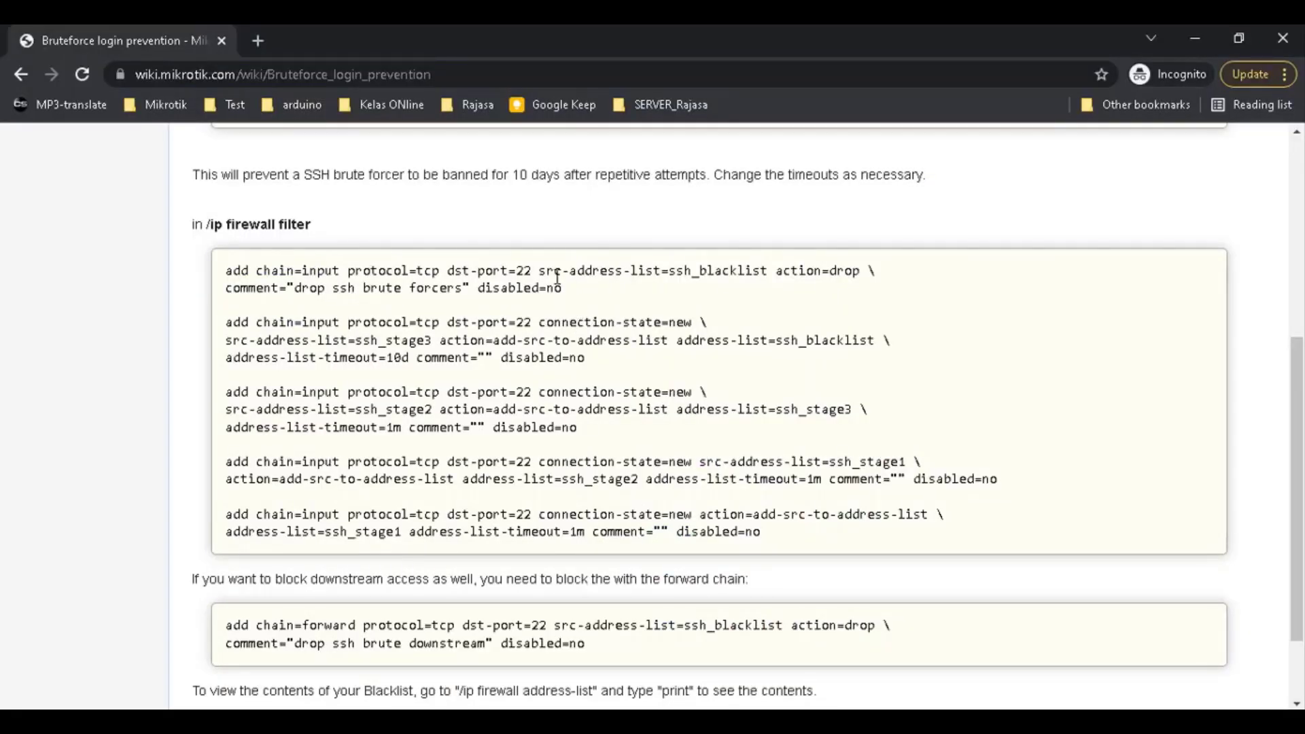
pyautogui.moveTo(538, 271); pyautogui.dragTo(770, 271)
pyautogui.hotkey('alt', 'Tab')
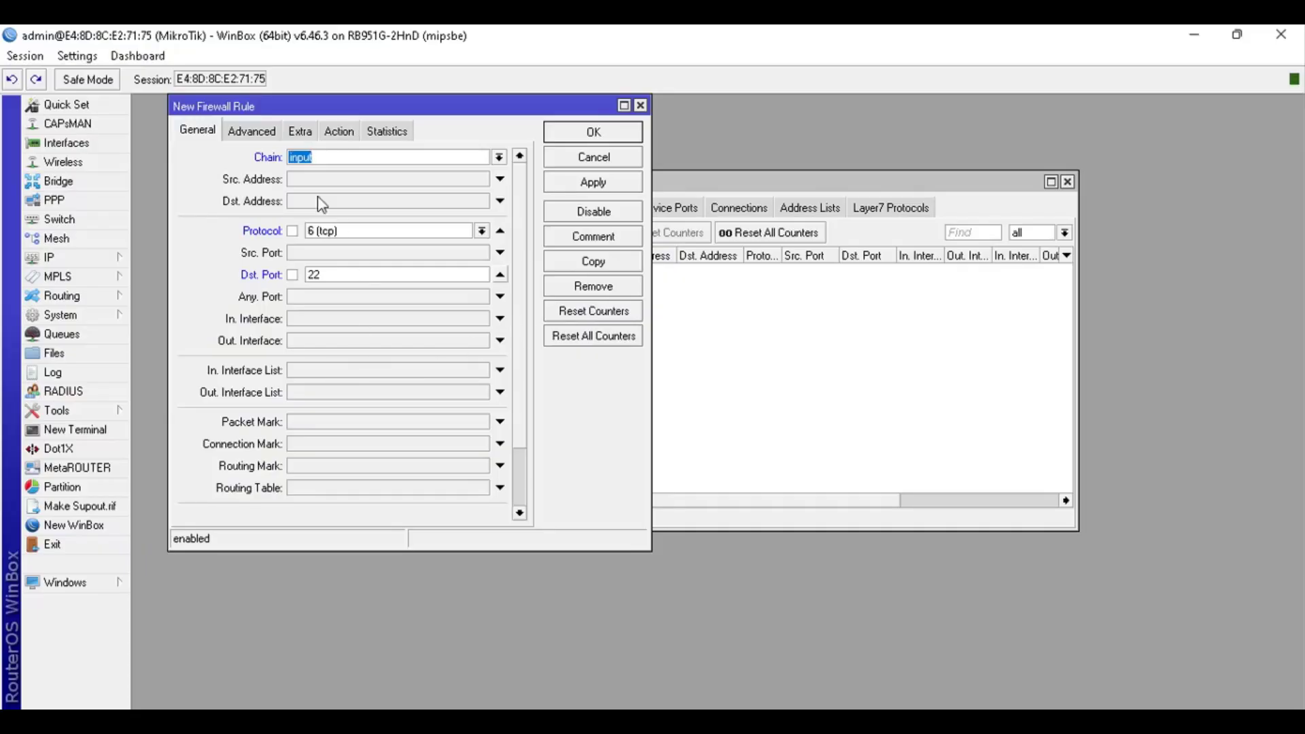
pyautogui.click(258, 133)
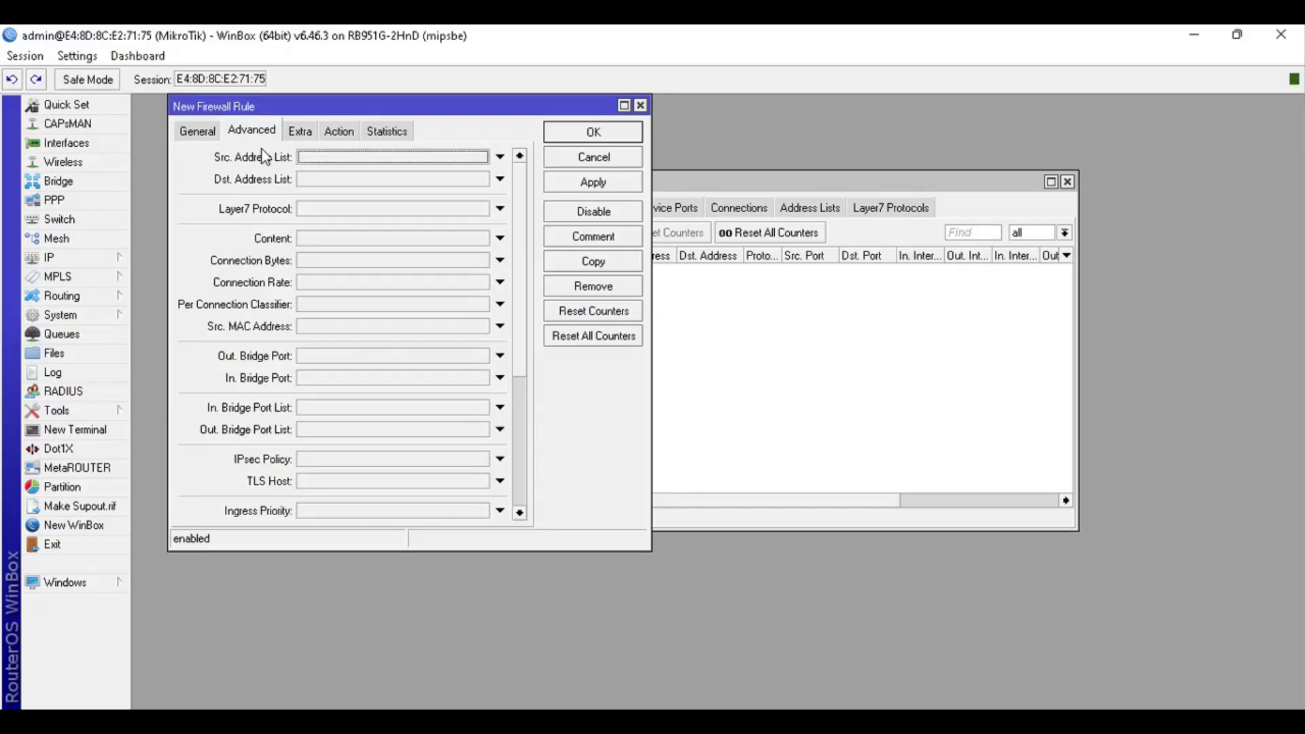
pyautogui.click(501, 157)
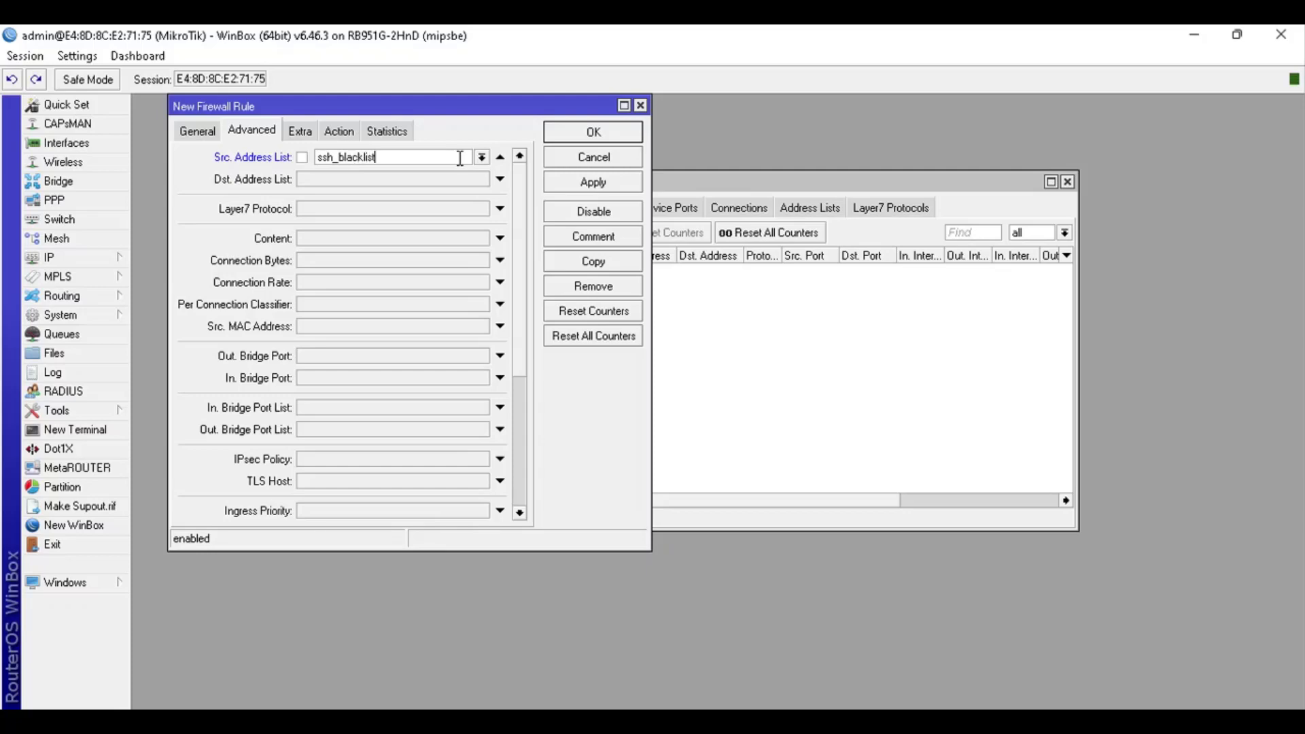
# Set the rule's action to drop and save it, blocking ssh_blacklist sources on TCP port 22
pyautogui.hotkey('alt', 'Tab')
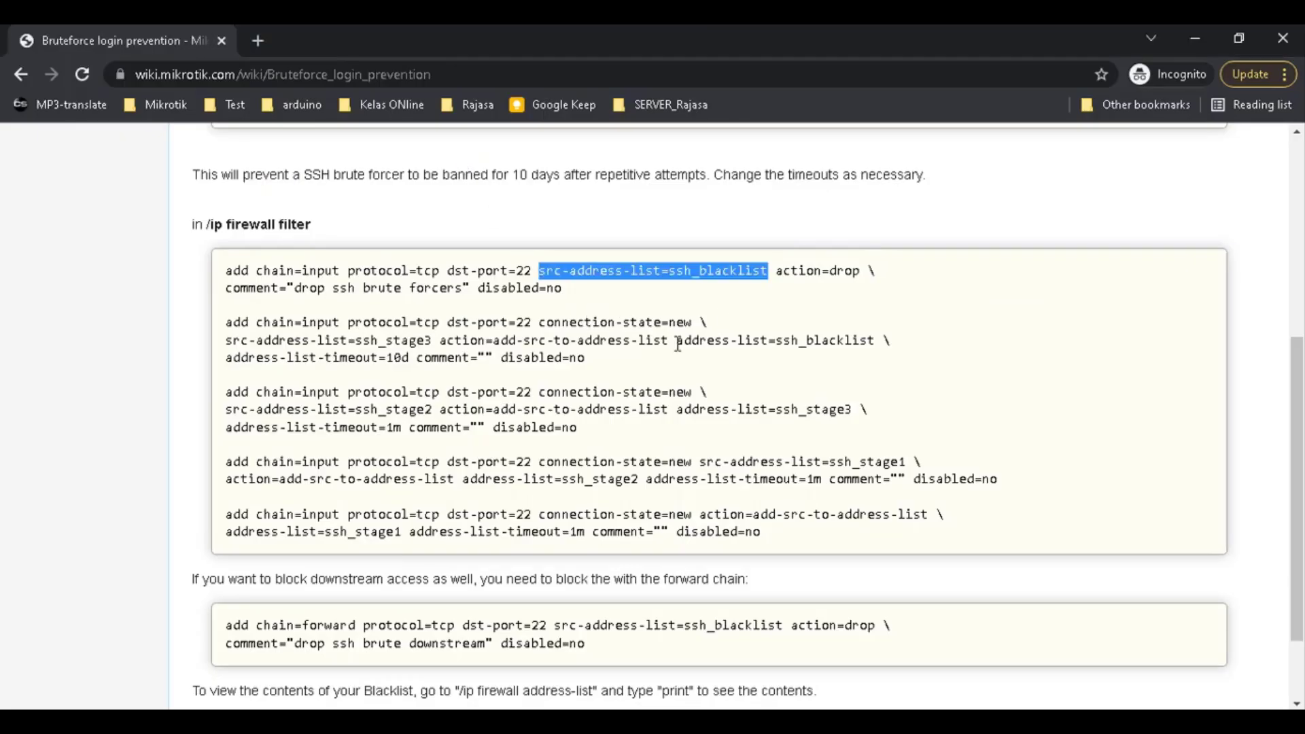
pyautogui.hotkey('alt', 'Tab')
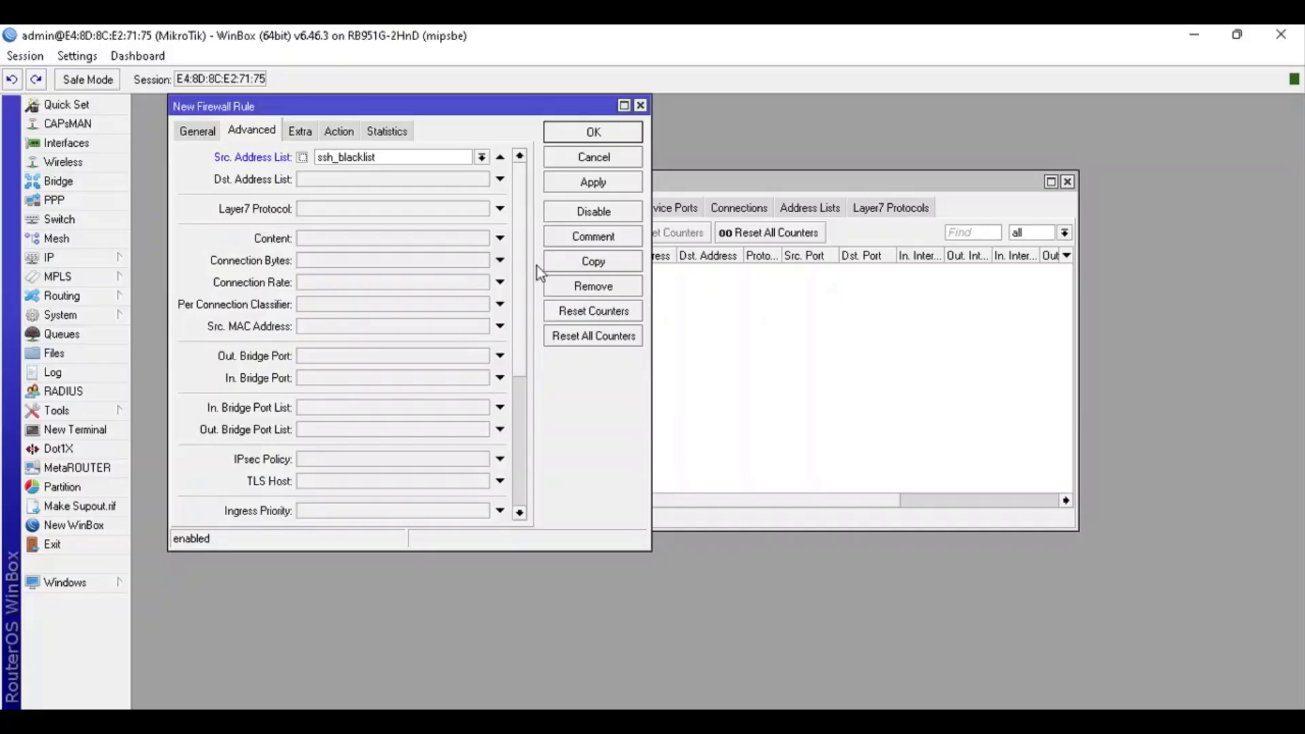
pyautogui.click(359, 132)
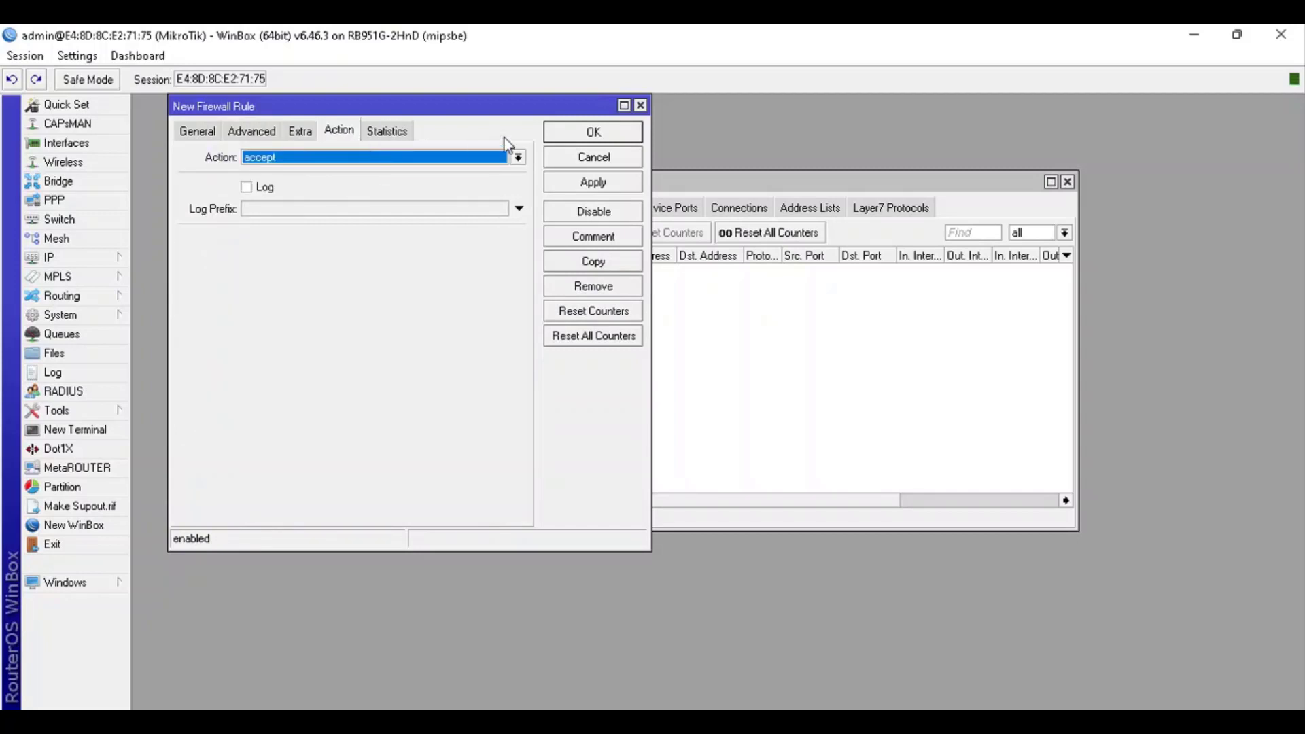
pyautogui.click(519, 159)
pyautogui.click(437, 210)
pyautogui.click(575, 142)
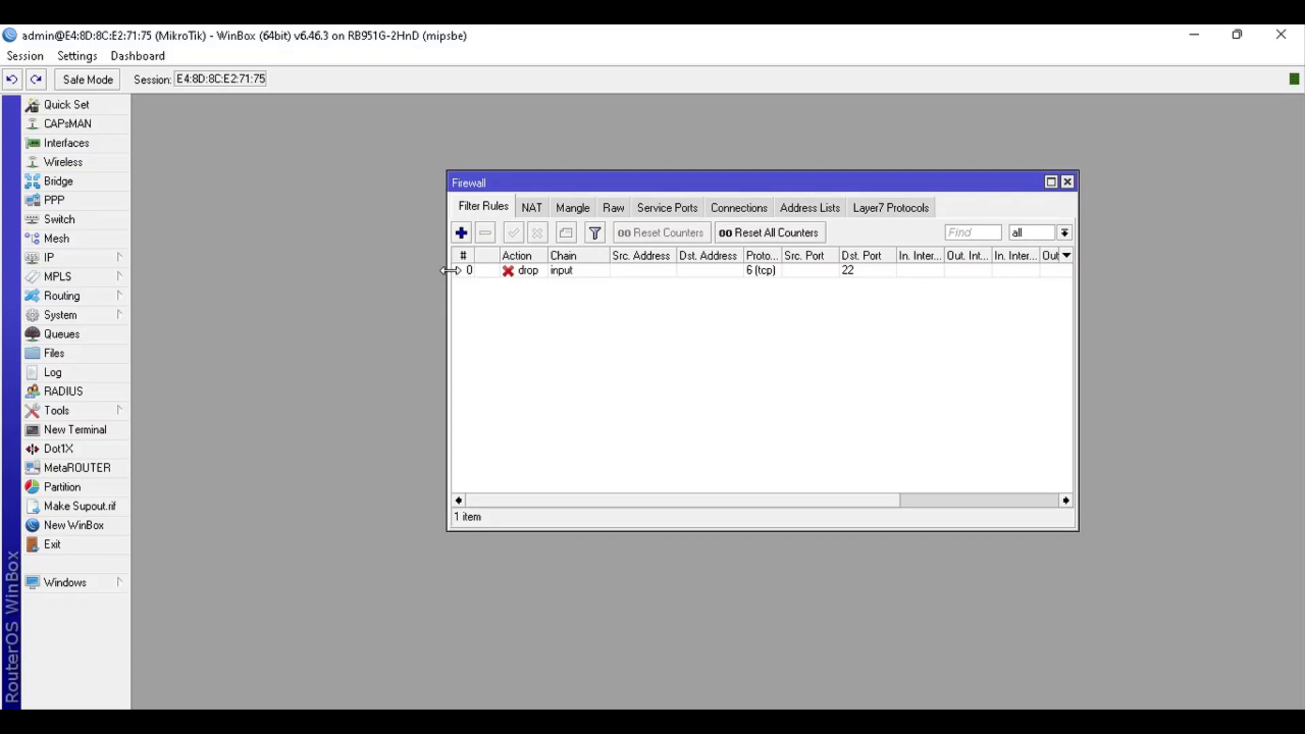
pyautogui.moveTo(447, 270); pyautogui.dragTo(249, 293)
pyautogui.click(383, 269)
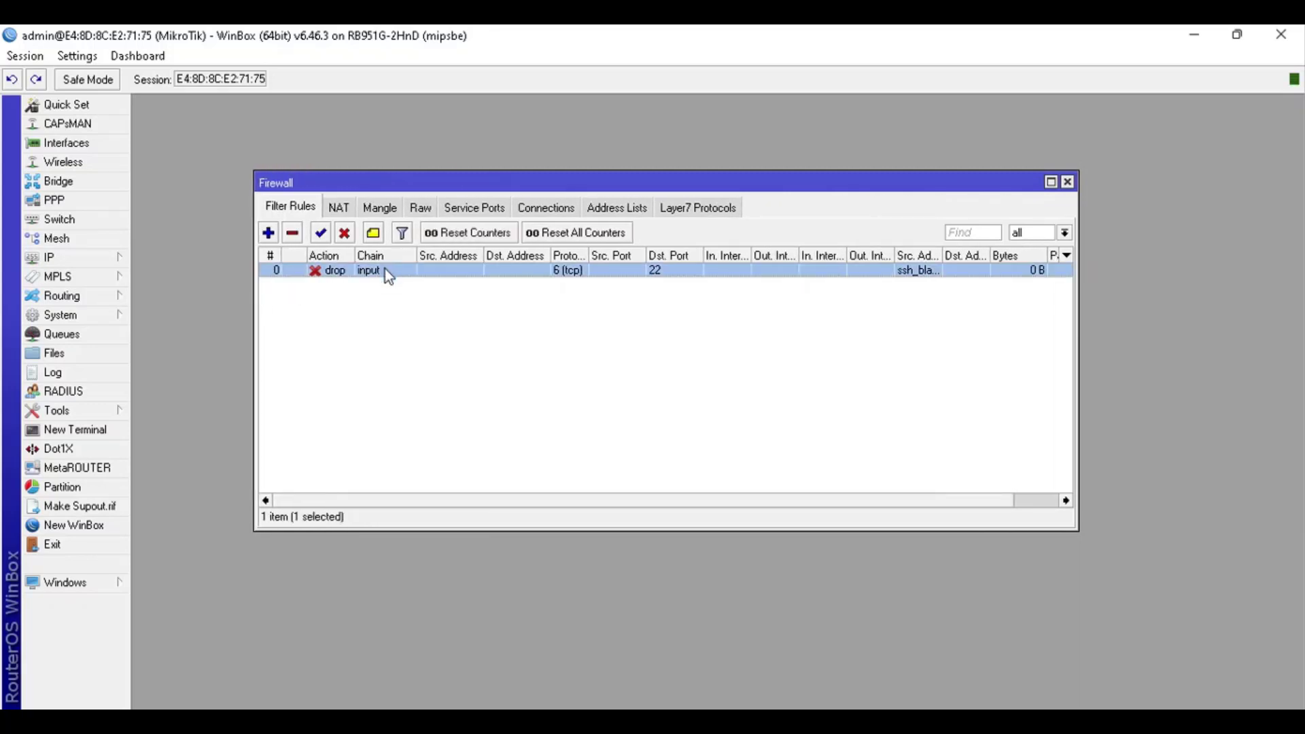
pyautogui.doubleClick(384, 269)
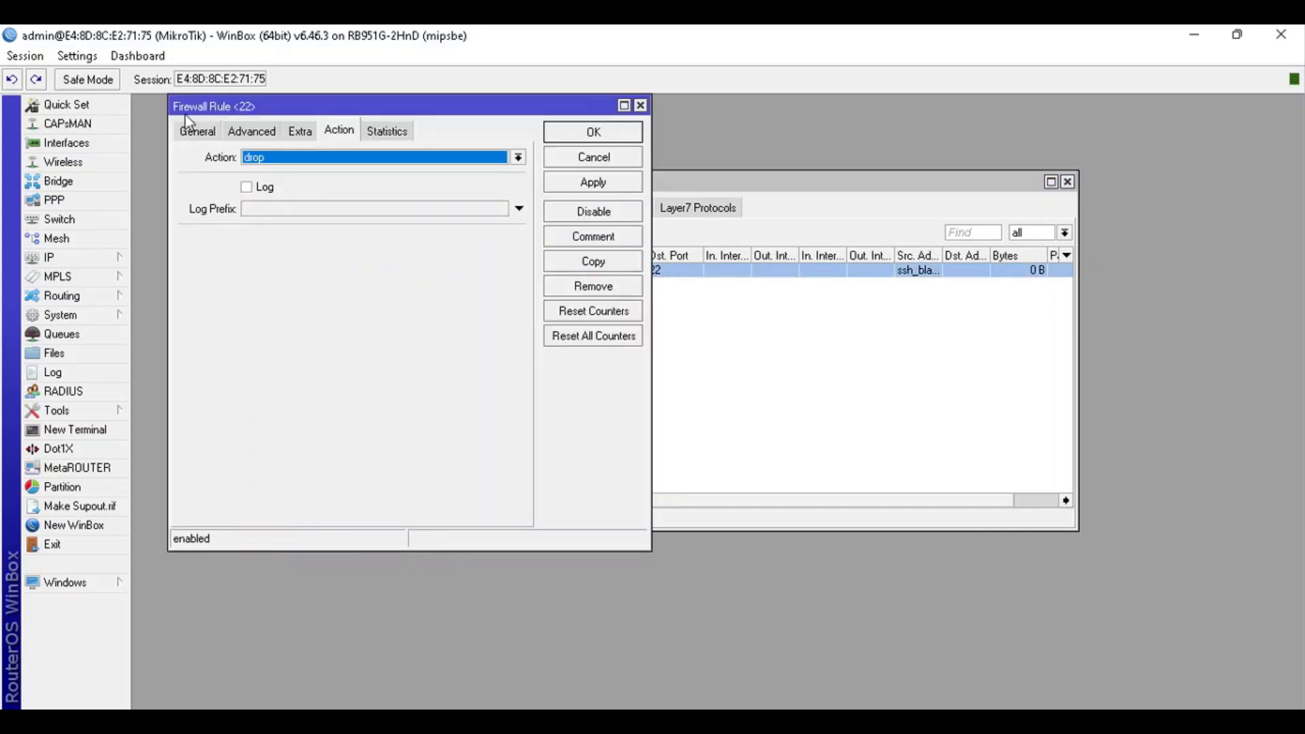
pyautogui.moveTo(186, 113); pyautogui.dragTo(184, 126)
pyautogui.click(185, 144)
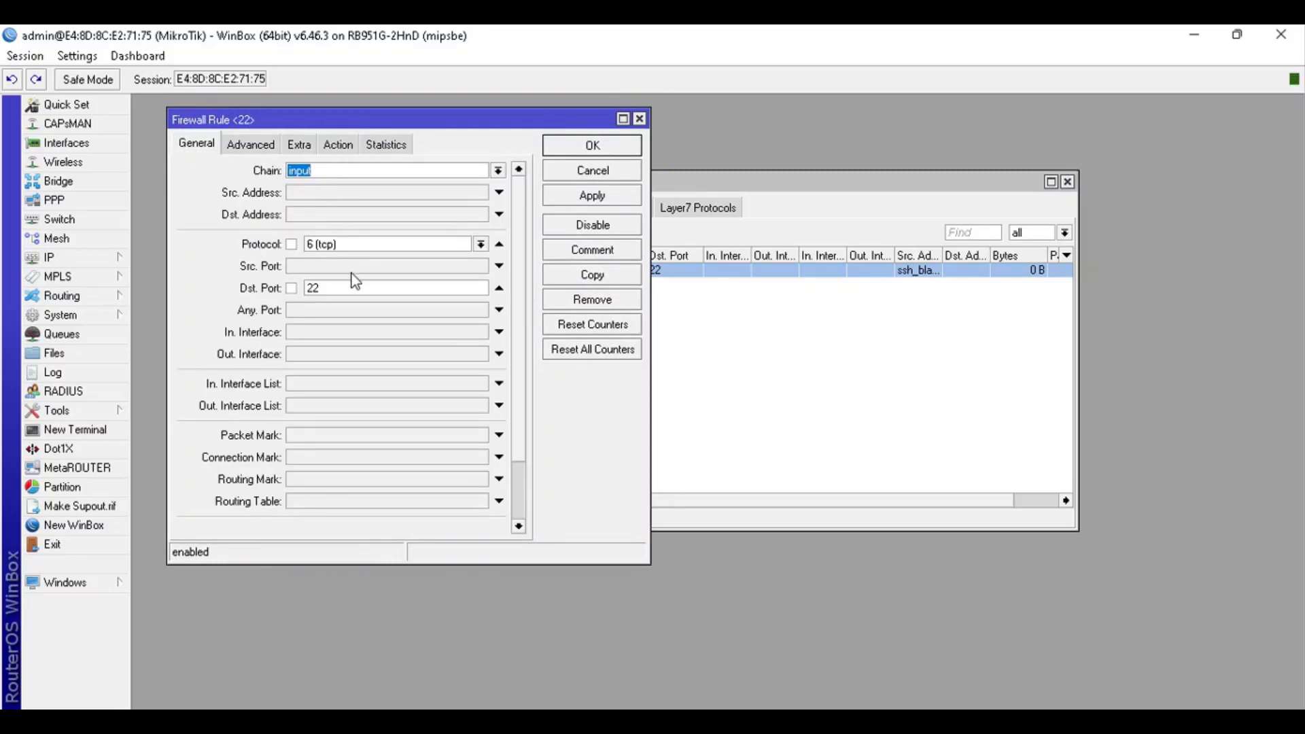
pyautogui.click(259, 146)
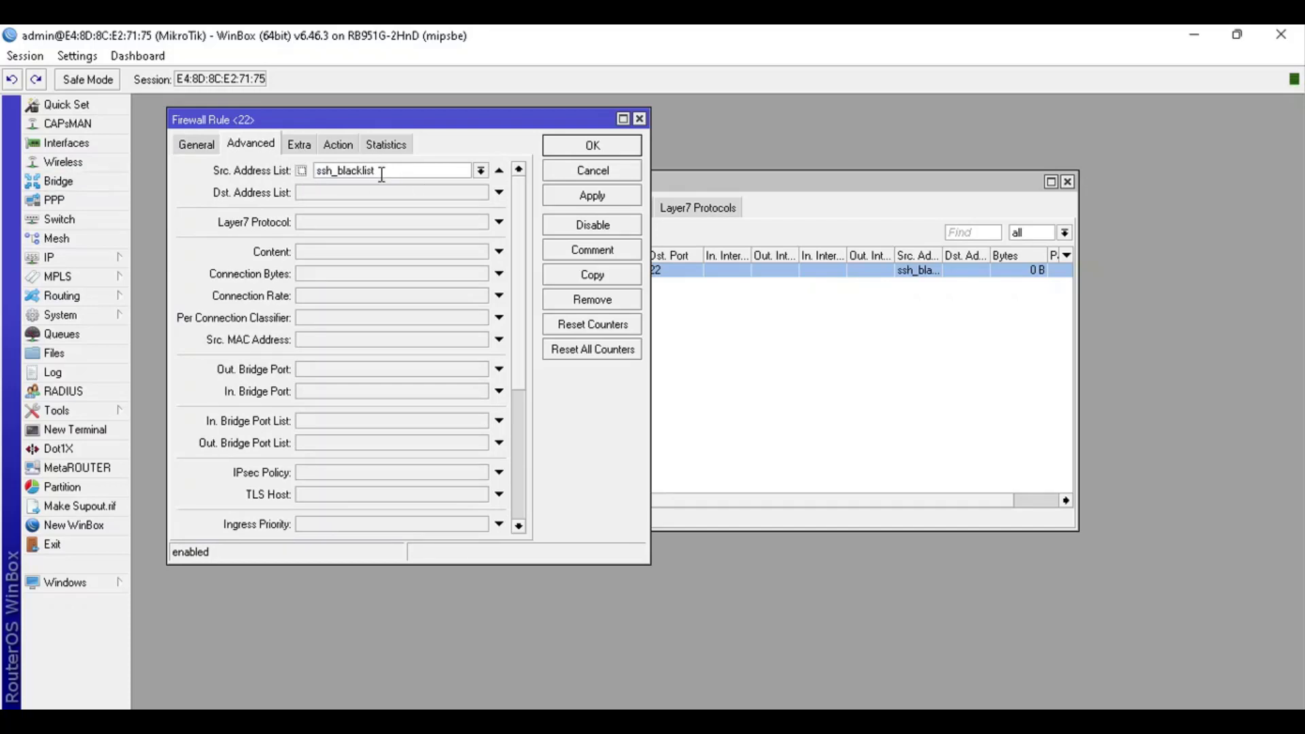
pyautogui.click(350, 147)
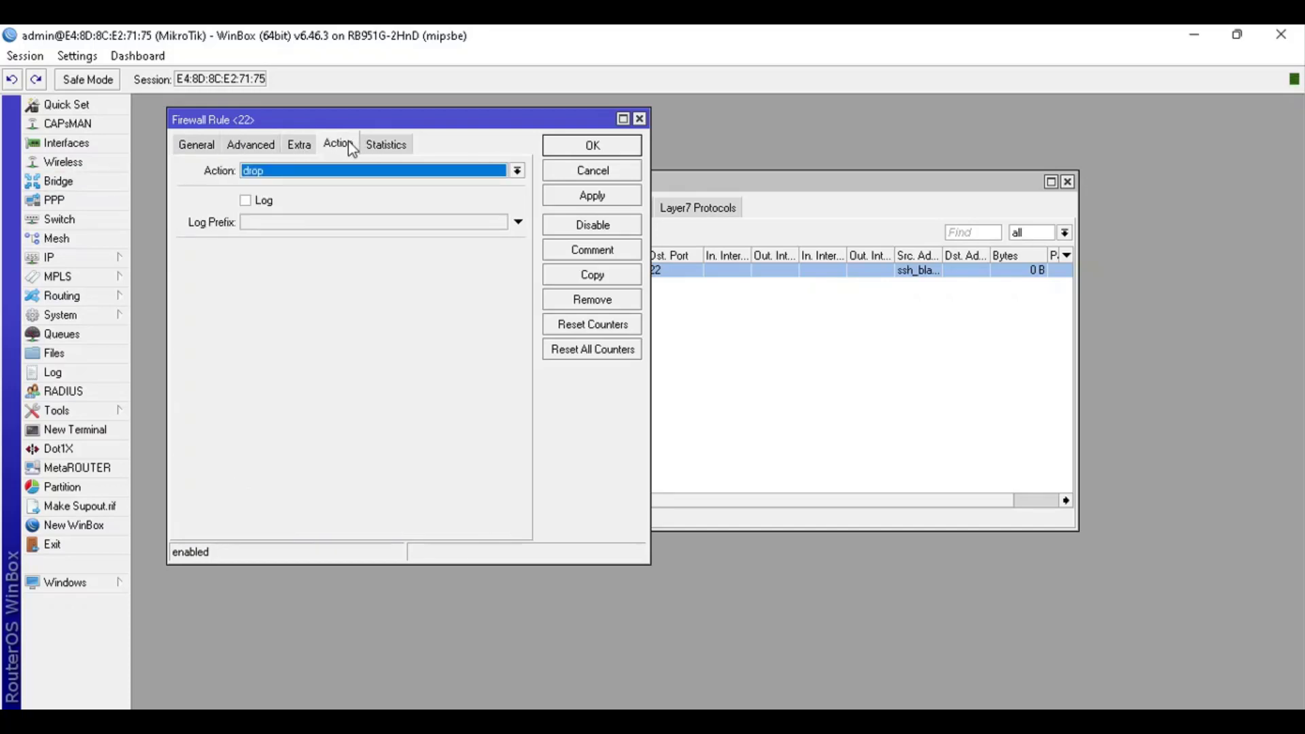
pyautogui.click(586, 144)
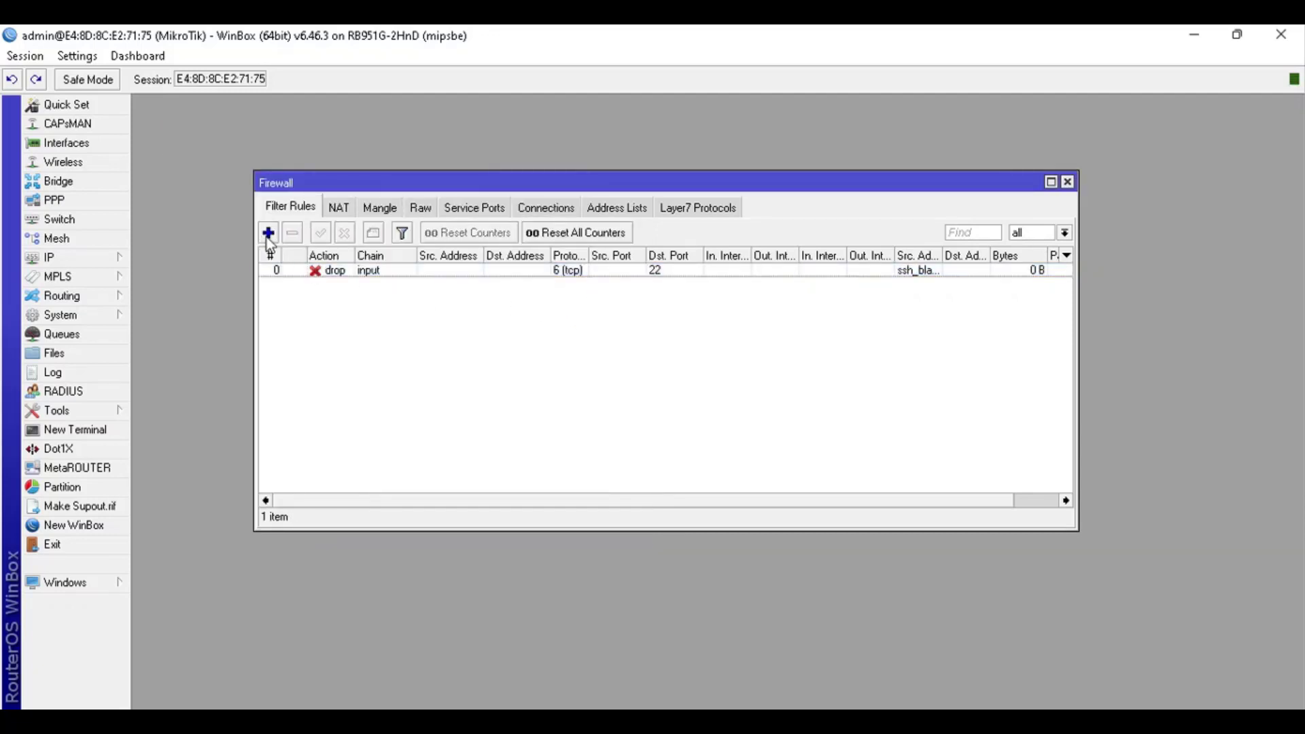
# Add a new filter rule and look up the second rule's command in the wiki guide
pyautogui.click(269, 233)
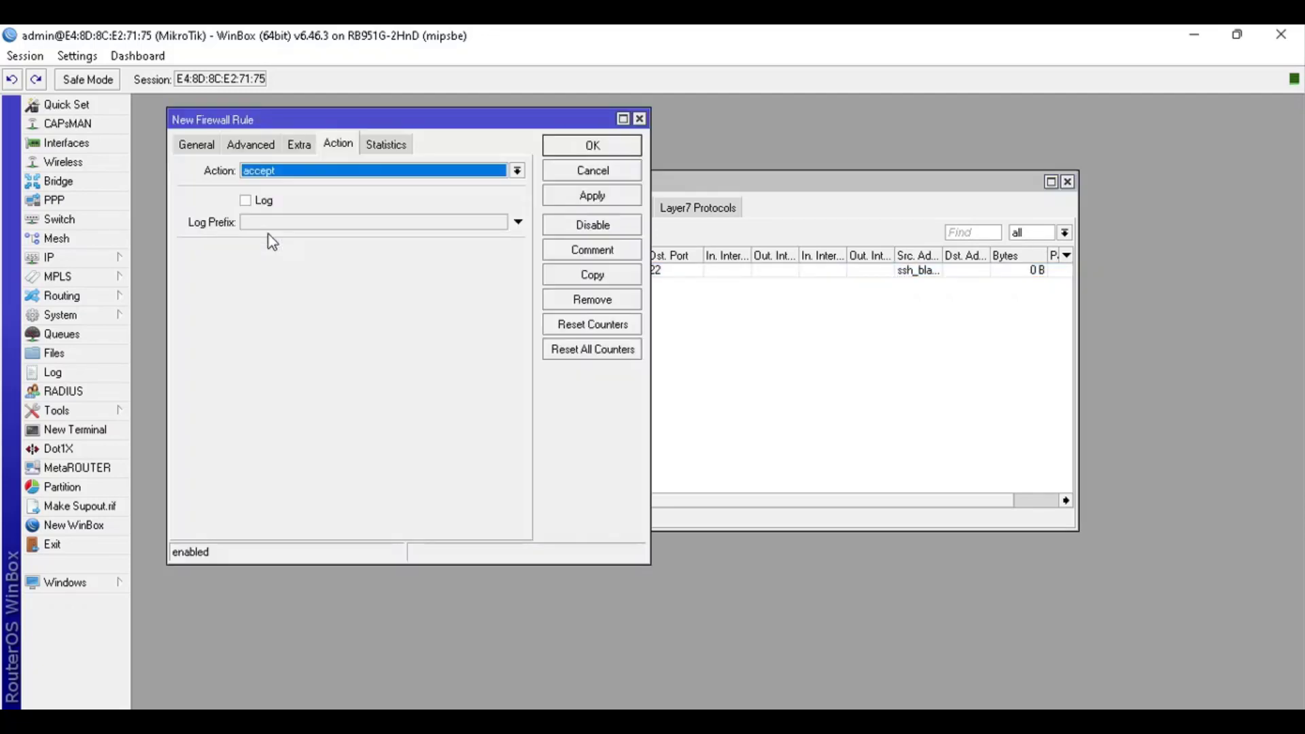
pyautogui.moveTo(258, 121); pyautogui.dragTo(446, 162)
pyautogui.click(382, 179)
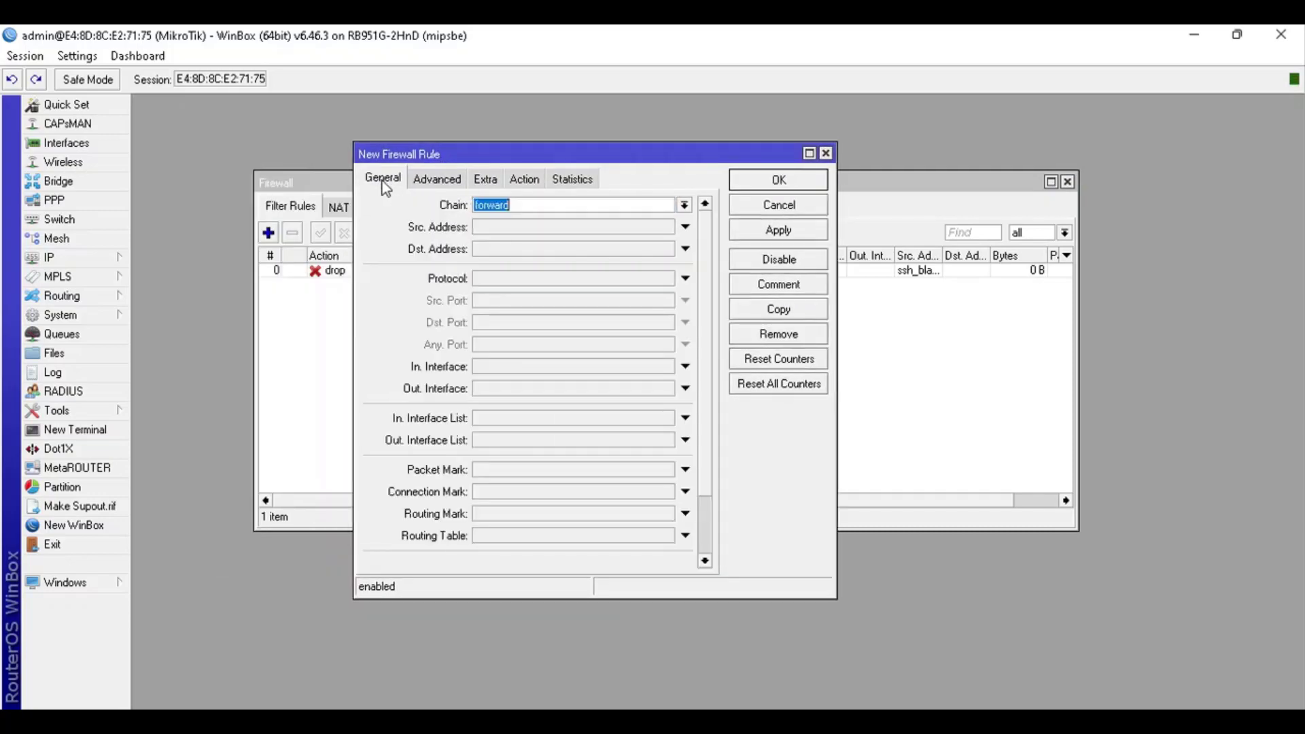
pyautogui.hotkey('alt', 'Tab')
pyautogui.moveTo(595, 365); pyautogui.dragTo(170, 327)
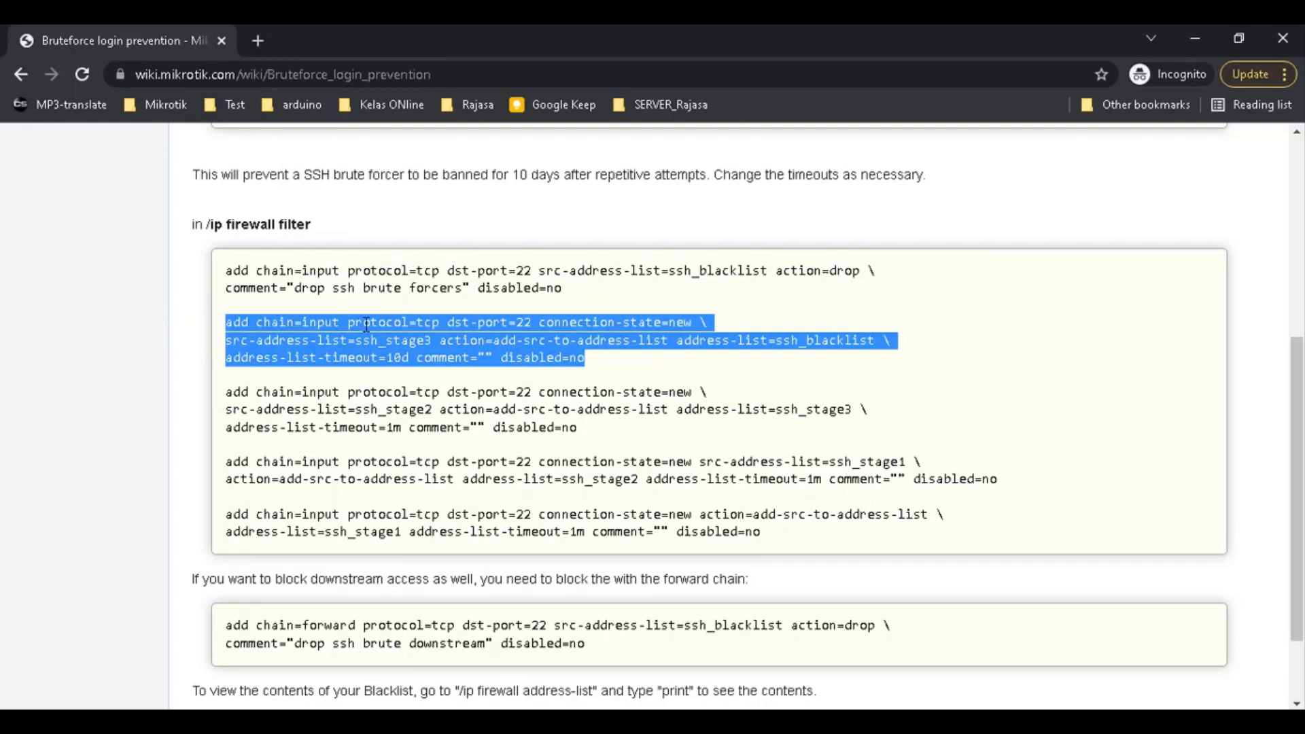
pyautogui.hotkey('alt', 'Tab')
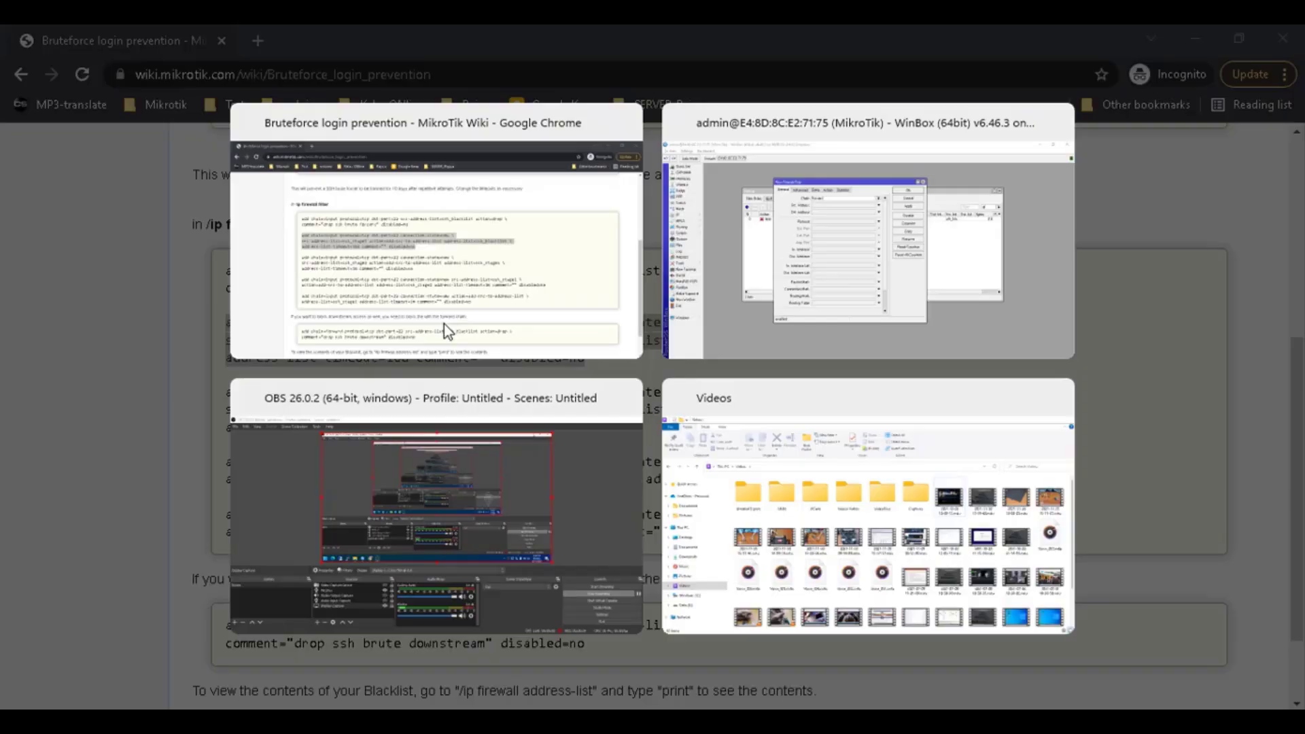
# Set chain input, protocol 6 (tcp) and destination port 200, and expand Connection State
pyautogui.click(684, 205)
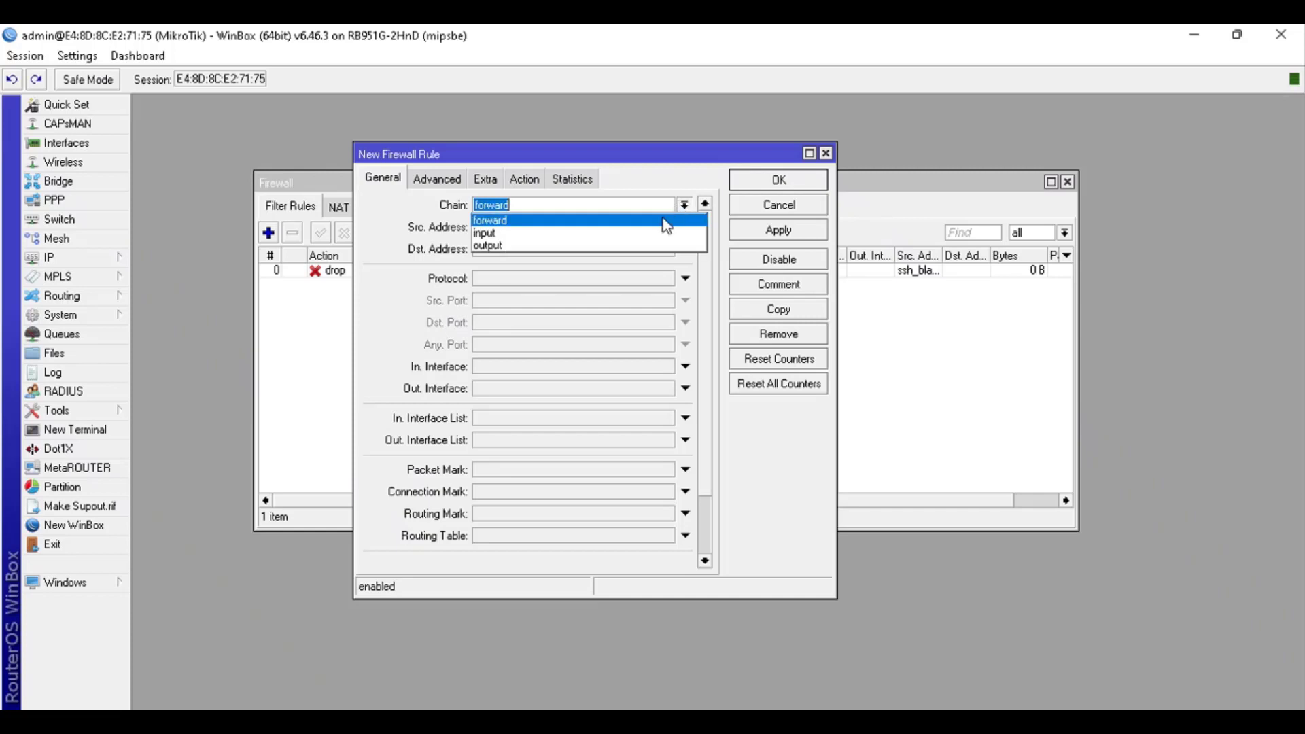
pyautogui.click(658, 229)
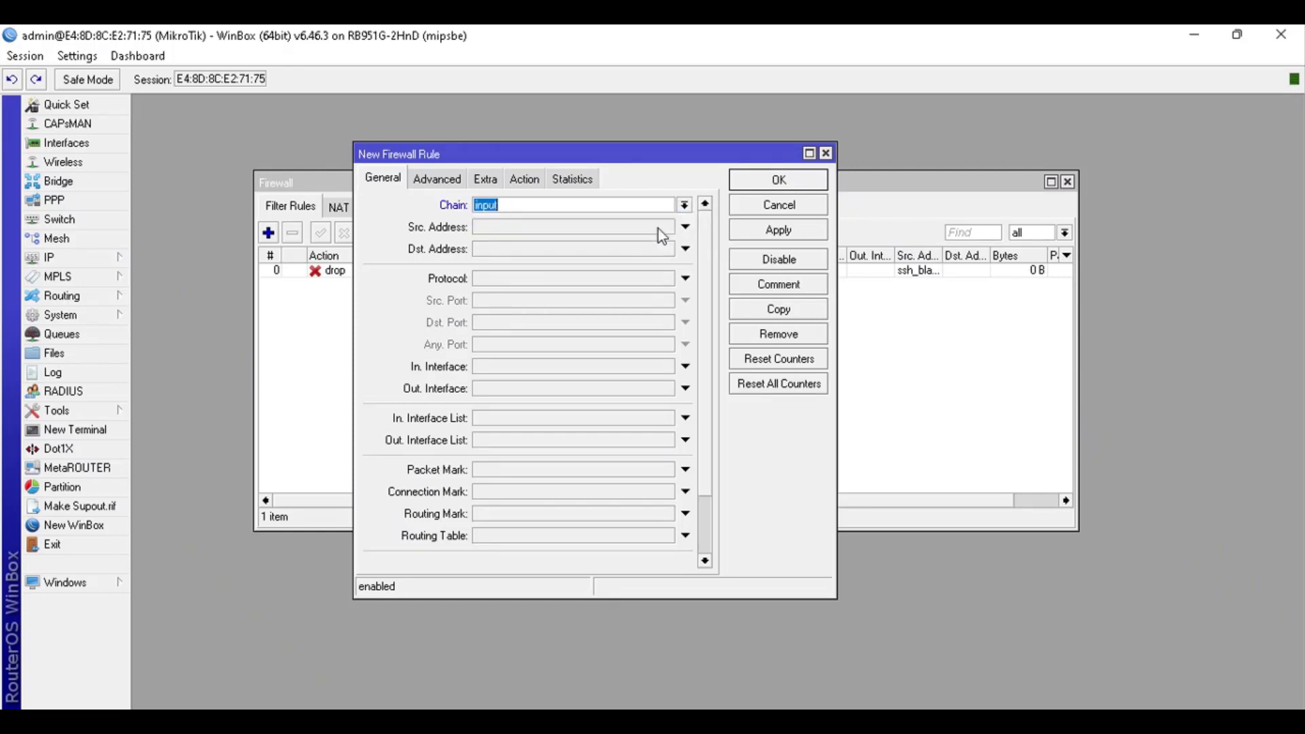
pyautogui.click(685, 279)
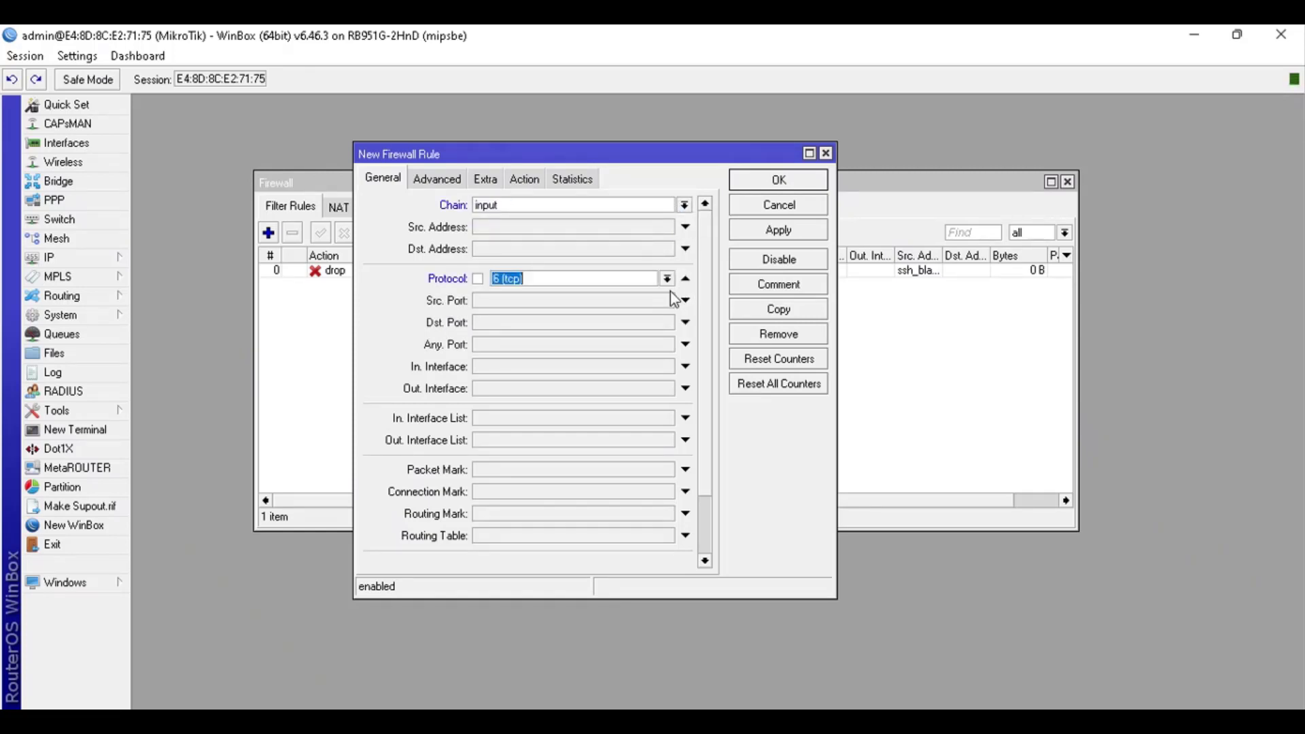
pyautogui.click(684, 323)
pyautogui.write('200')
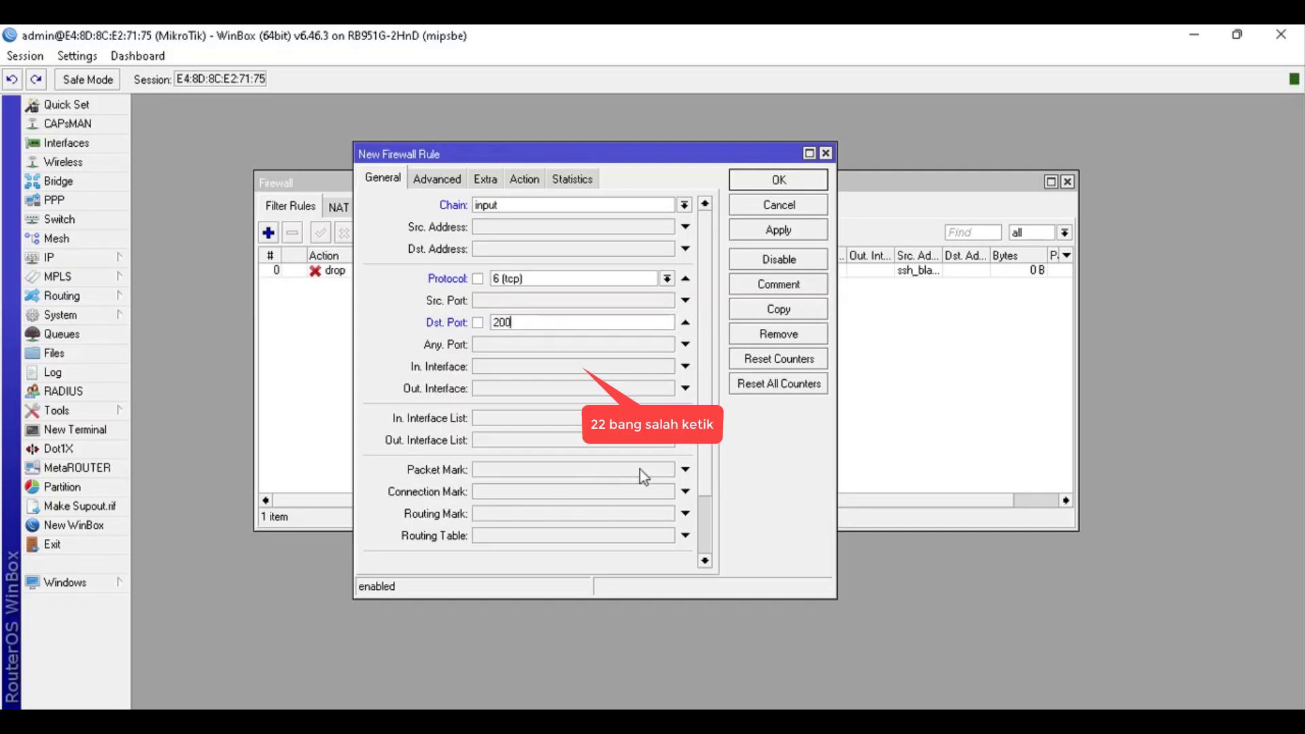
pyautogui.moveTo(830, 598); pyautogui.dragTo(891, 675)
pyautogui.click(764, 587)
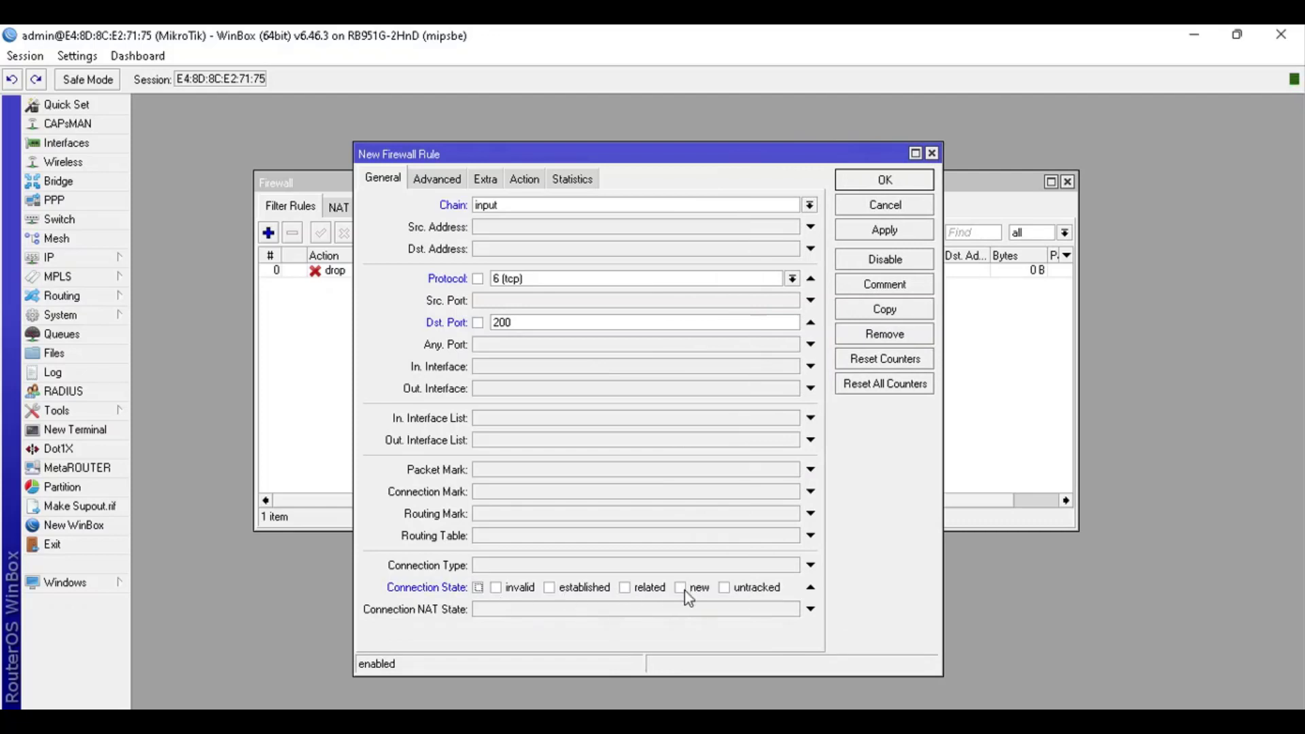
# Go to the Advanced settings and look up src-address-list=ssh_stage3 in the wiki guide
pyautogui.click(442, 180)
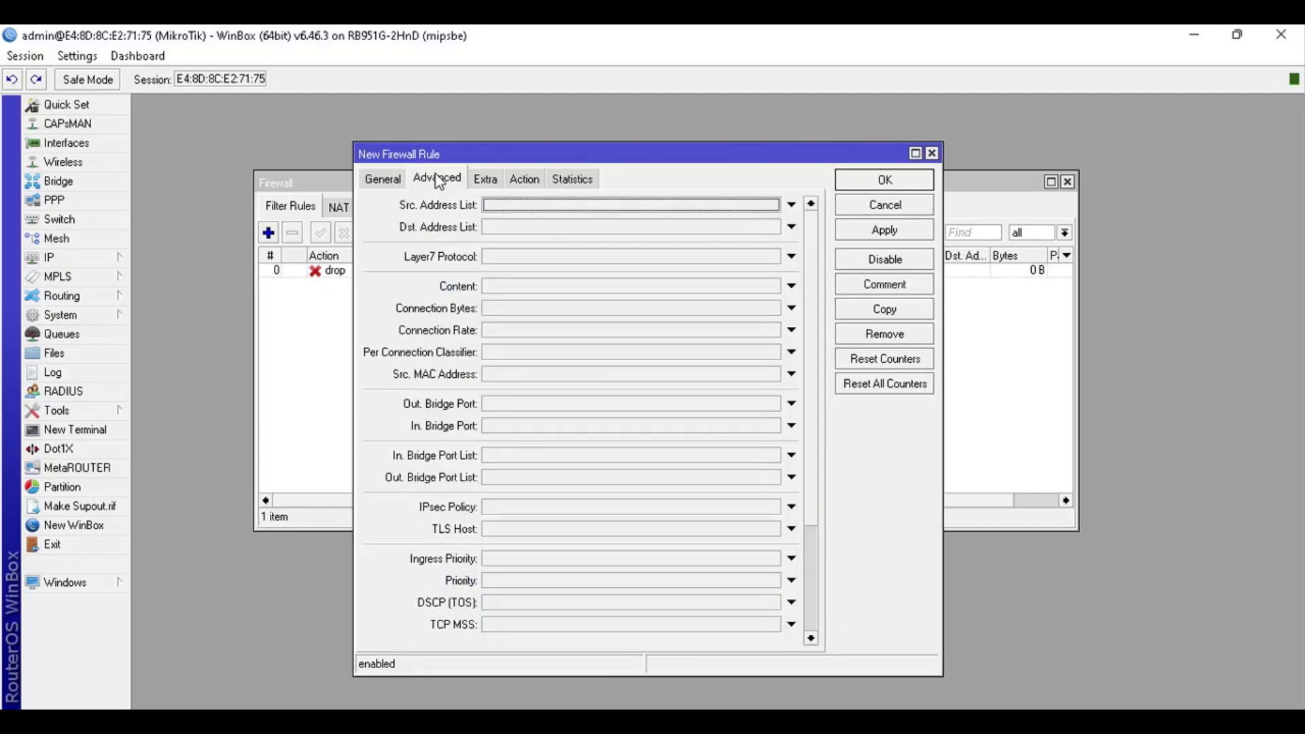
pyautogui.hotkey('alt', 'Tab')
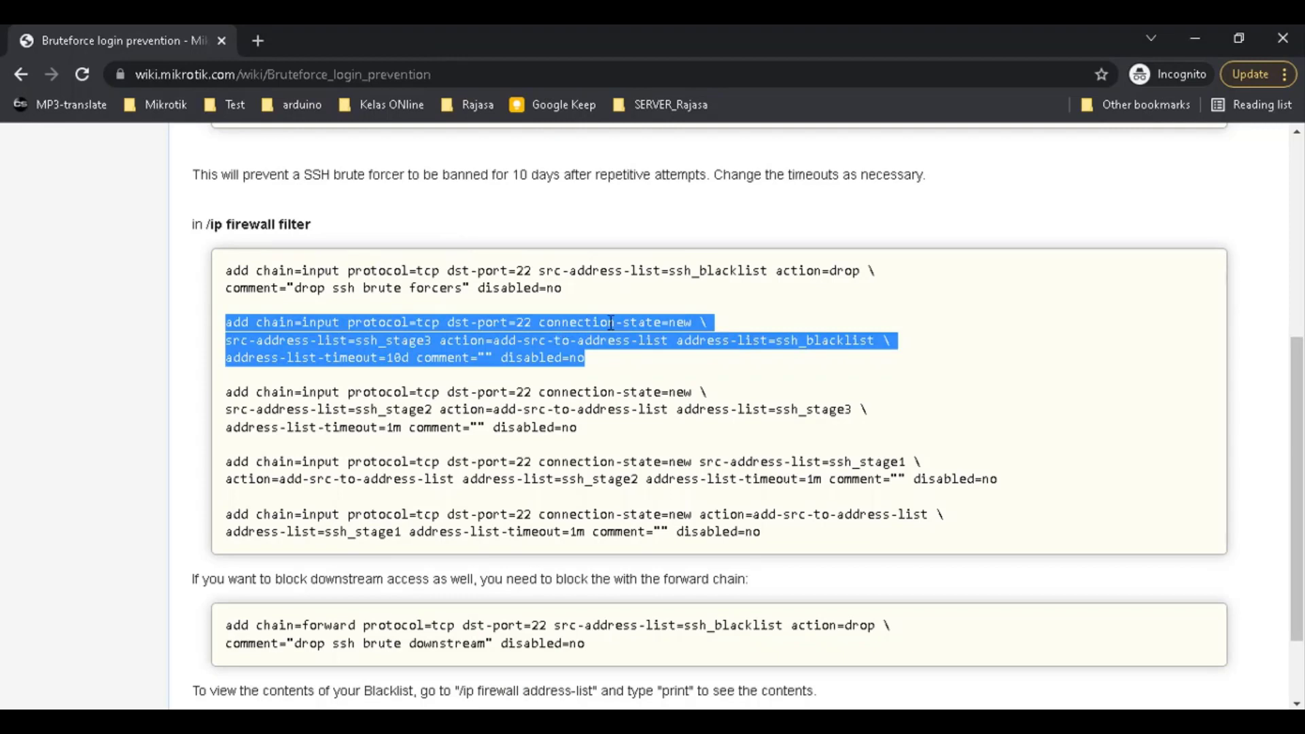
pyautogui.click(243, 346)
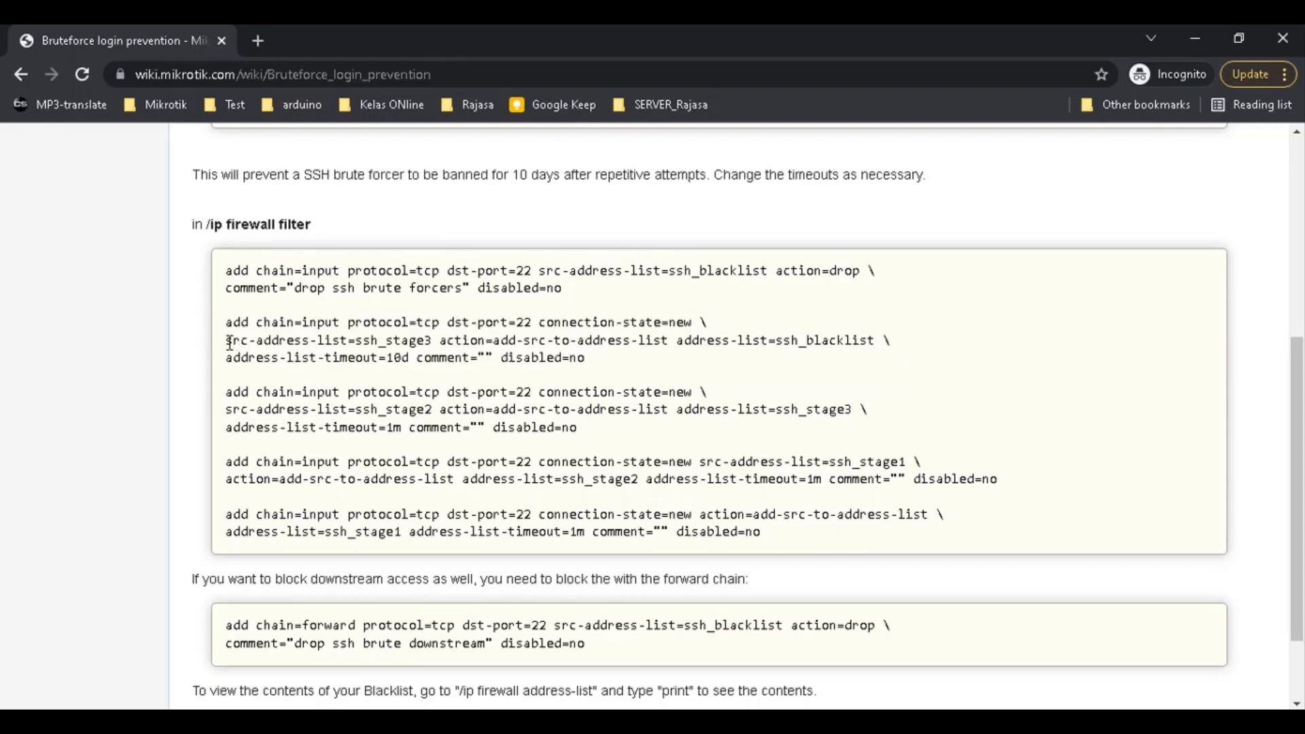
pyautogui.moveTo(229, 343); pyautogui.dragTo(439, 343)
pyautogui.hotkey('alt', 'Tab')
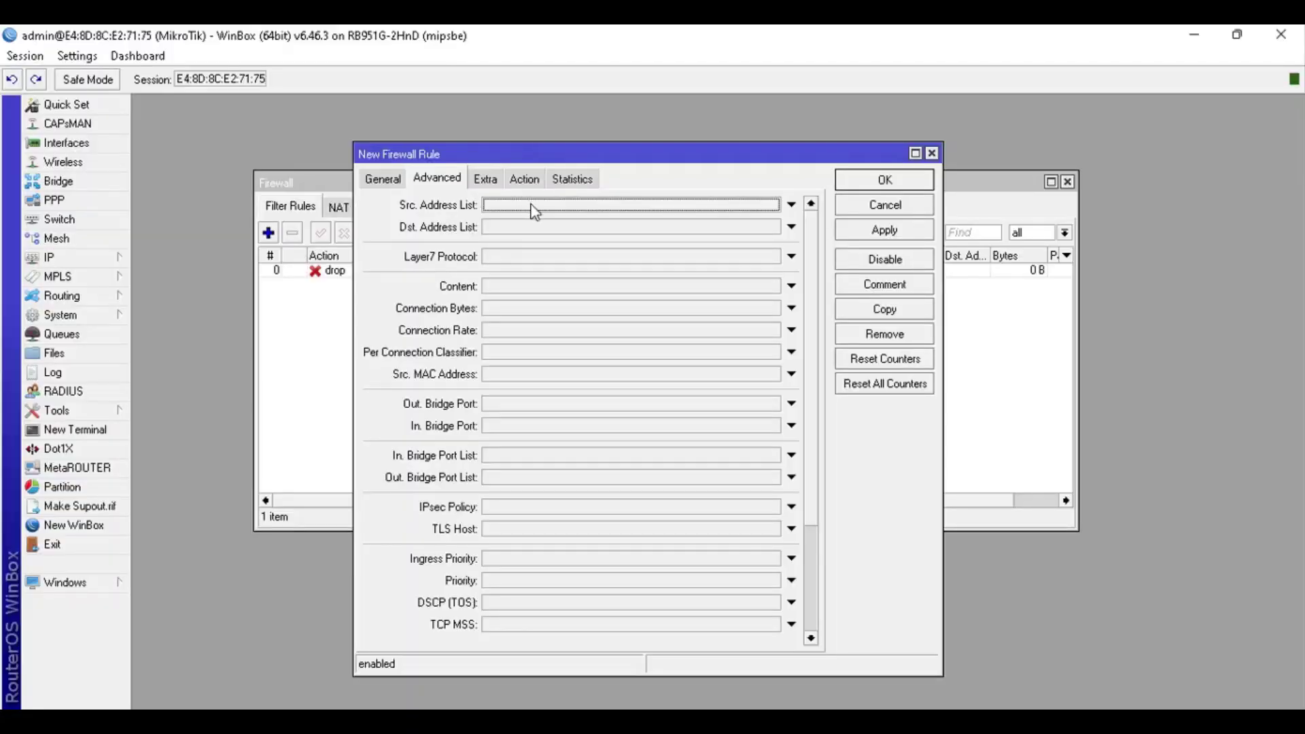
# Set the rule's action to 'add src to address list'
pyautogui.click(534, 206)
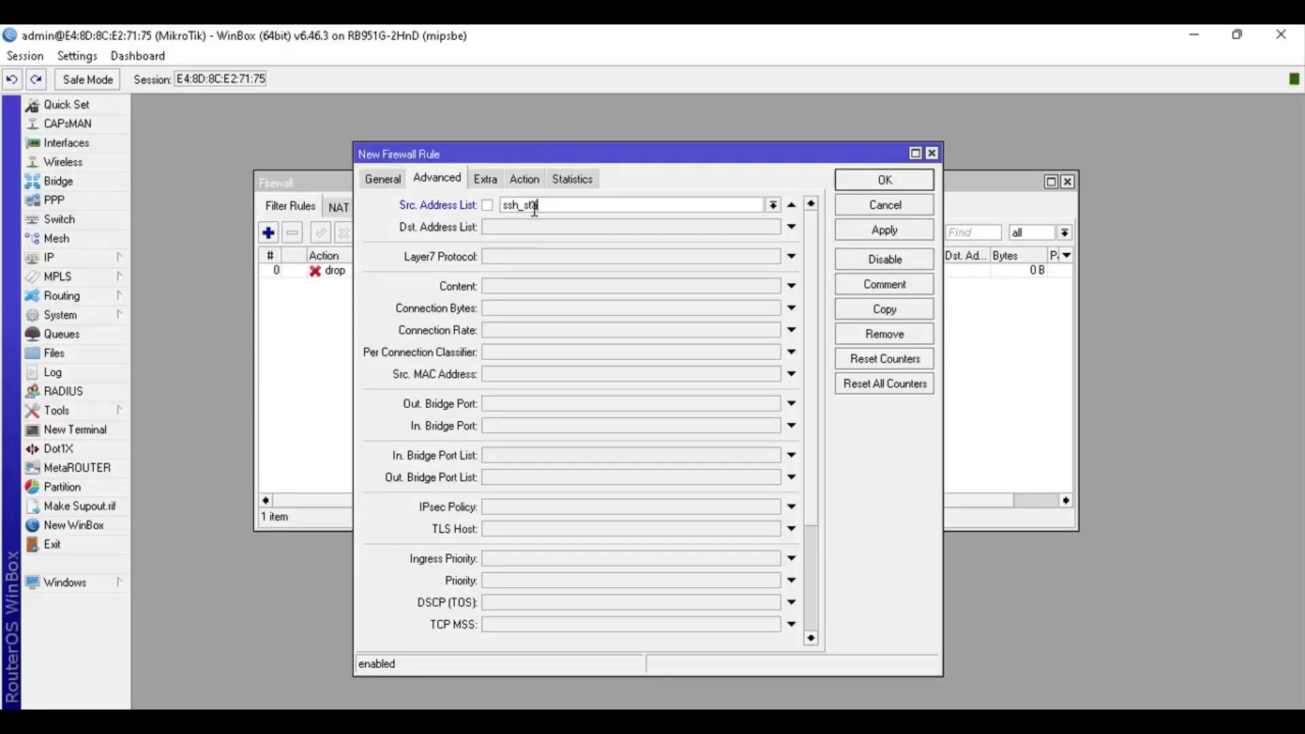
pyautogui.hotkey('alt', 'Tab')
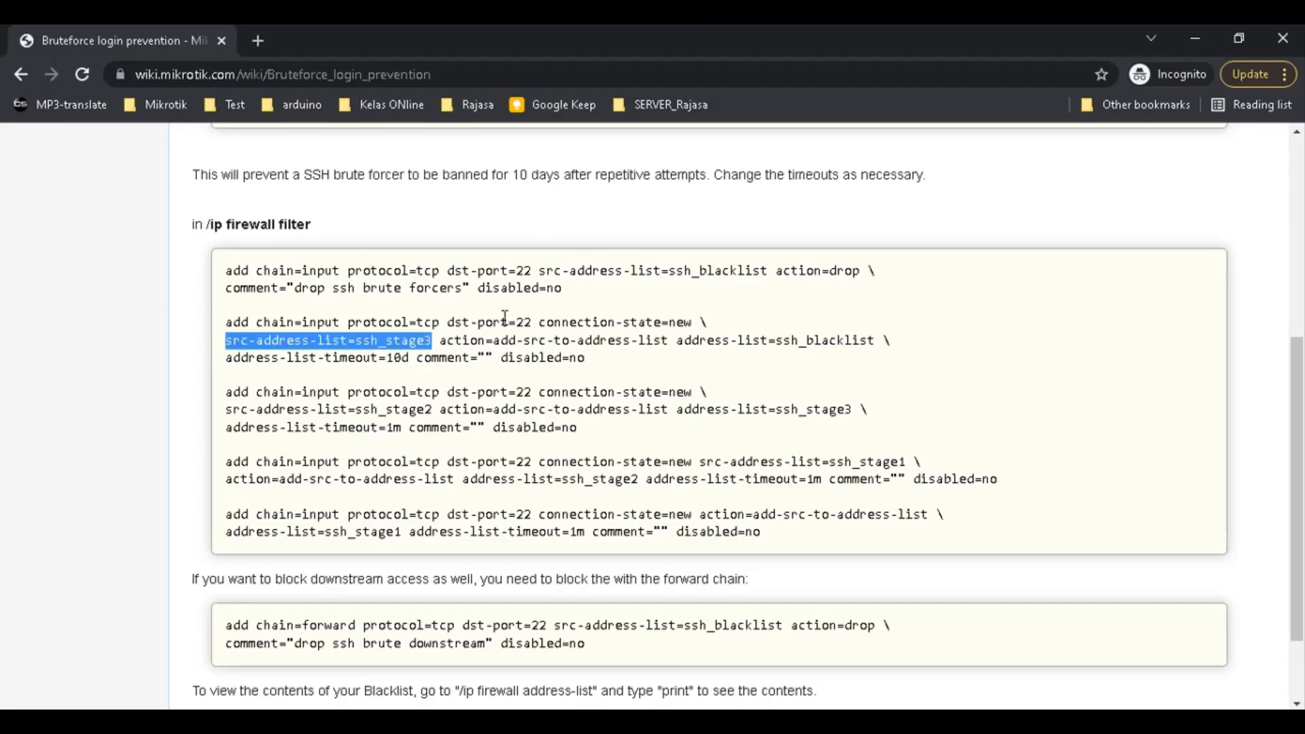
pyautogui.hotkey('alt', 'Tab')
pyautogui.hotkey('alt', 'Tab')
pyautogui.hotkey('alt', 'Tab')
pyautogui.click(530, 180)
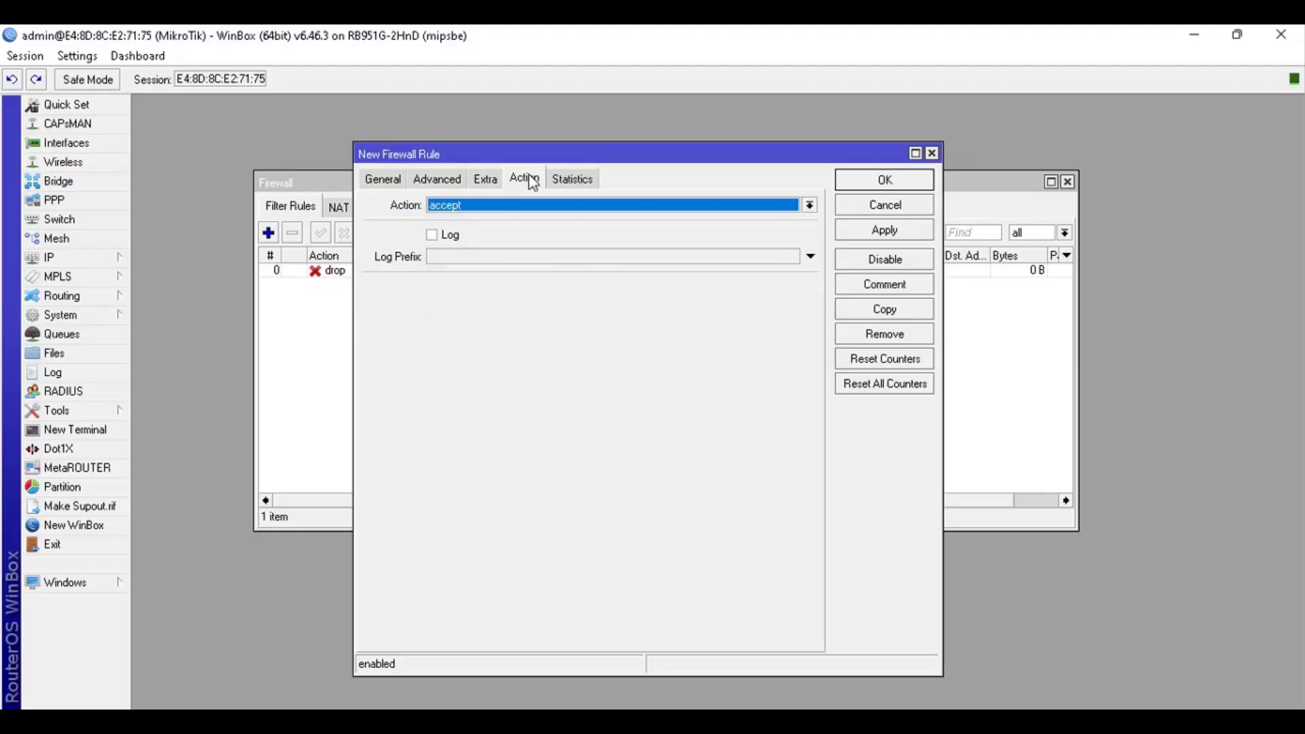
pyautogui.click(521, 214)
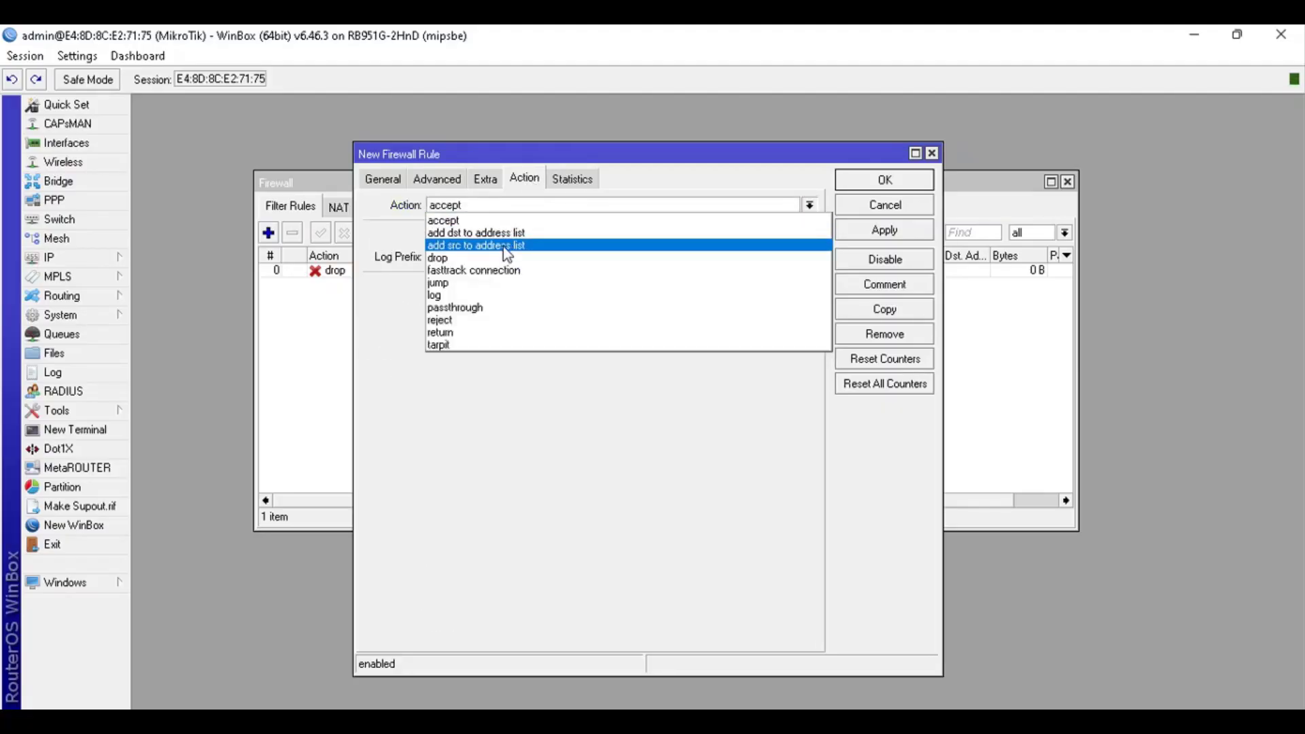
pyautogui.click(503, 246)
# Choose ssh_blacklist as the target address list, as named in the wiki
pyautogui.hotkey('alt', 'Tab')
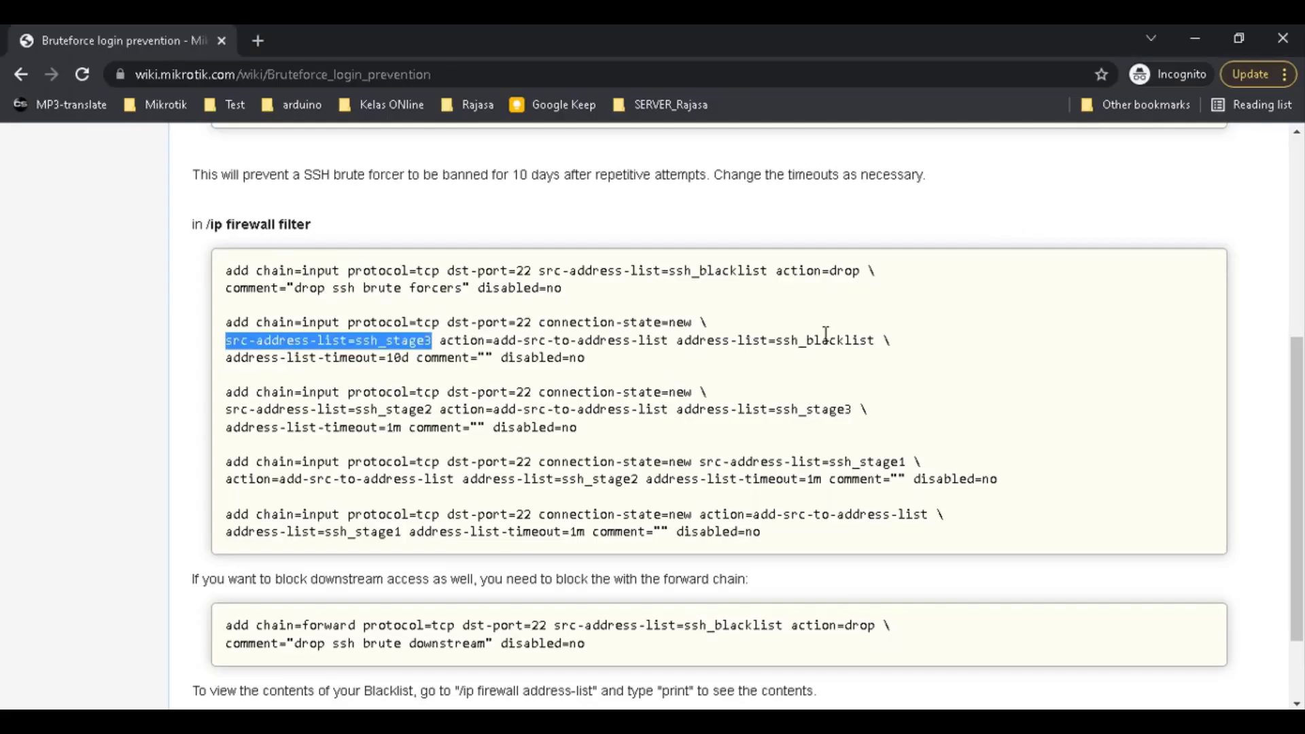
pyautogui.click(778, 340)
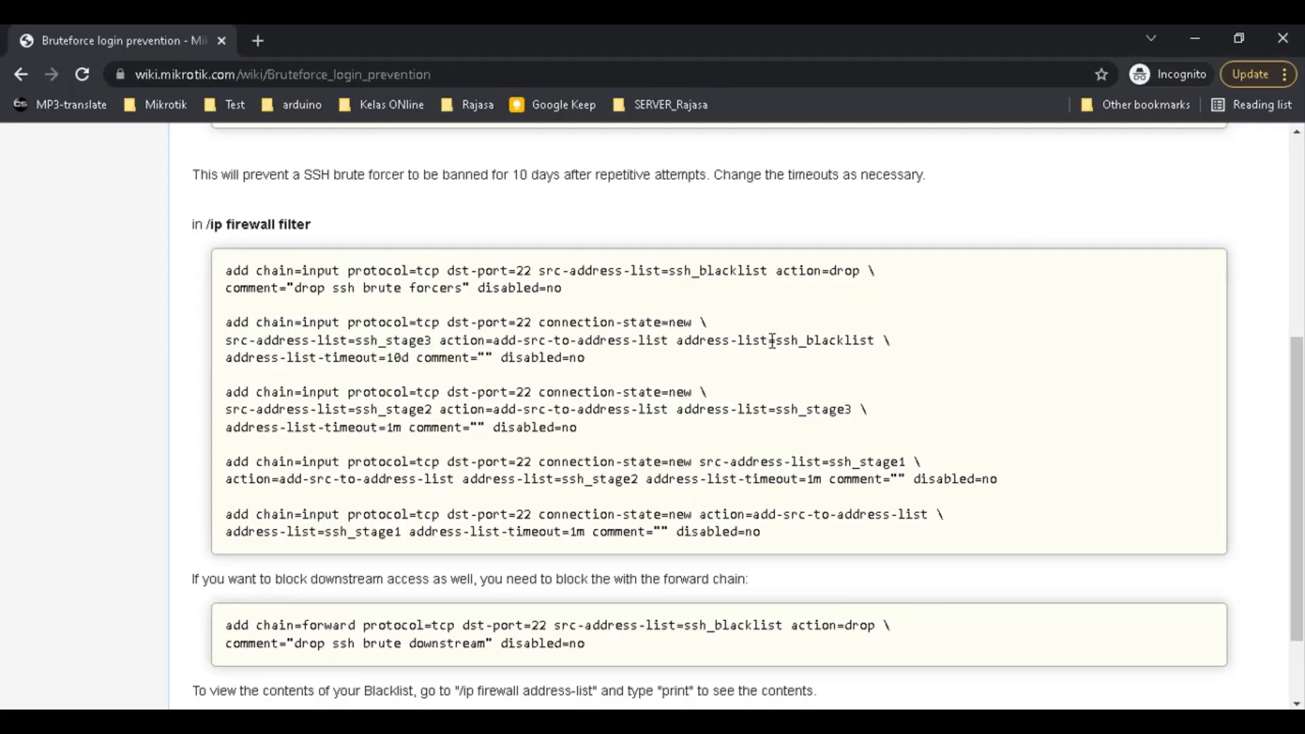
pyautogui.moveTo(771, 340); pyautogui.dragTo(832, 340)
pyautogui.hotkey('alt', 'Tab')
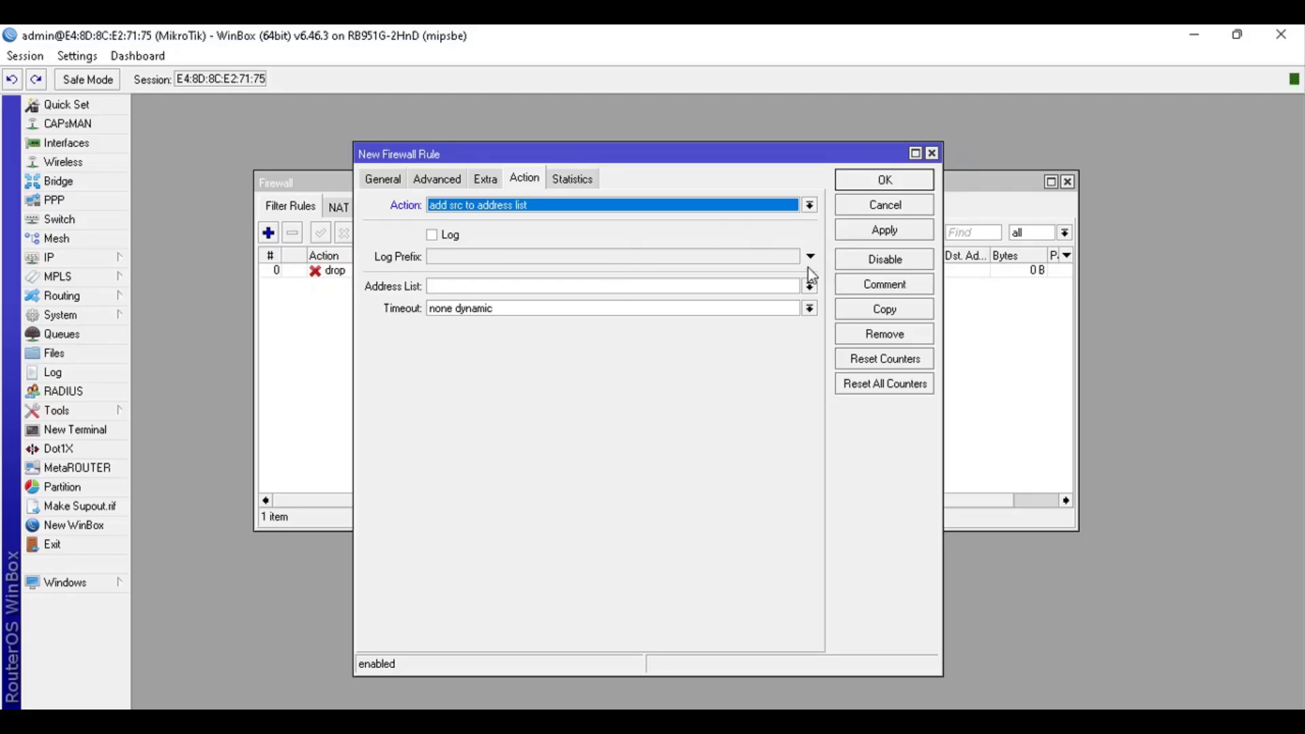
pyautogui.click(810, 285)
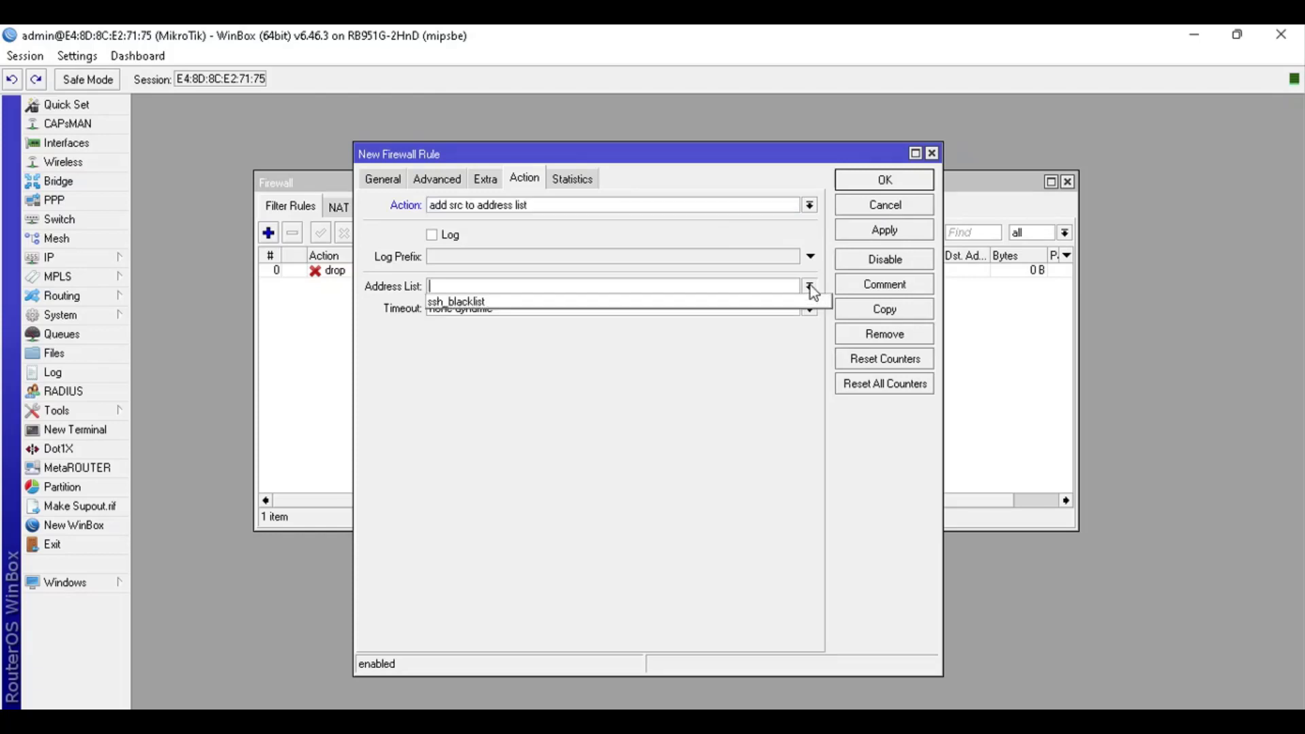
pyautogui.click(485, 308)
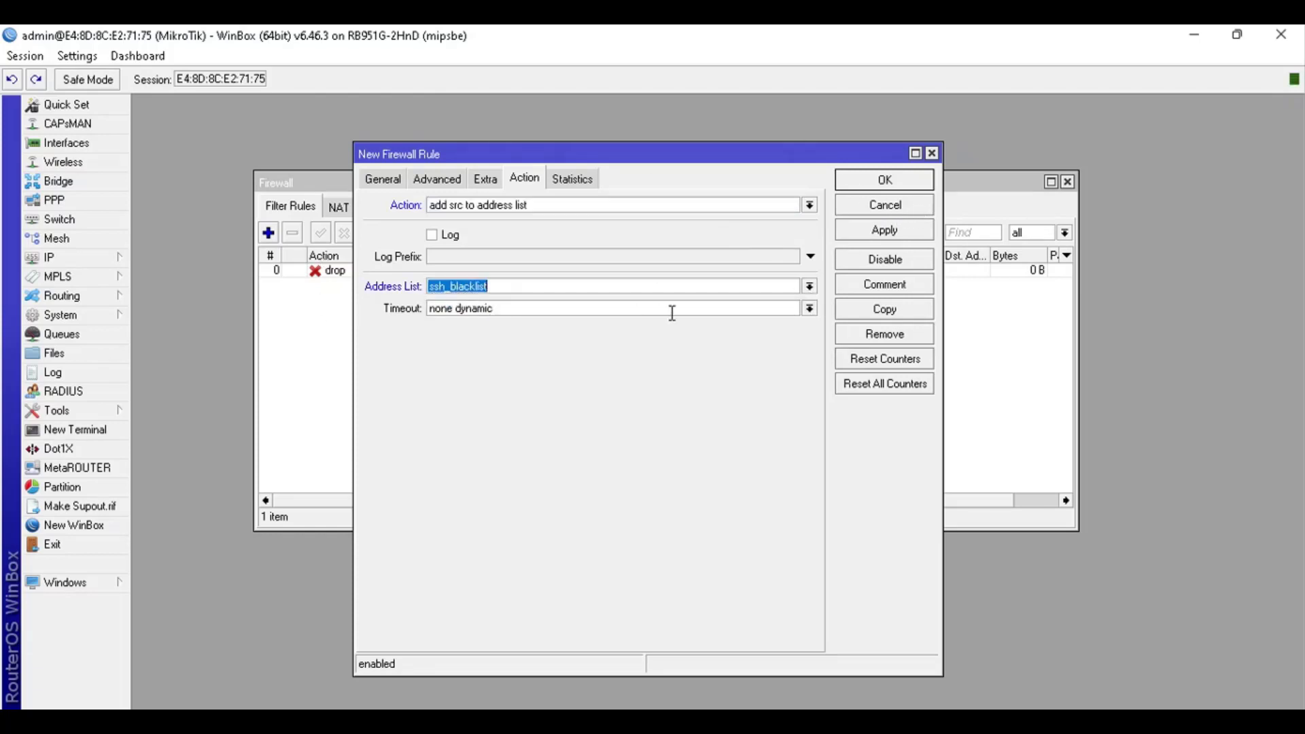
# Set the address list timeout to 10d 00:00:00, matching the wiki
pyautogui.hotkey('alt', 'Tab')
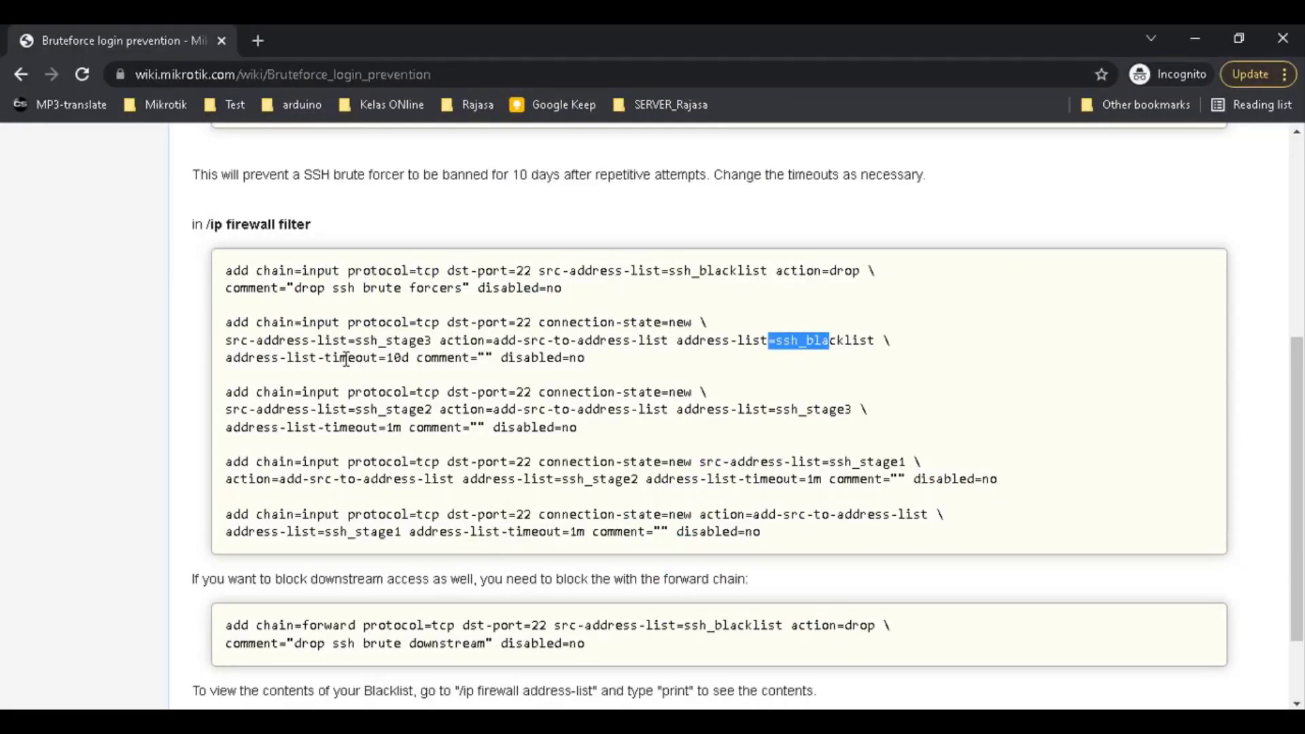
pyautogui.moveTo(234, 358); pyautogui.dragTo(385, 359)
pyautogui.hotkey('alt', 'Tab')
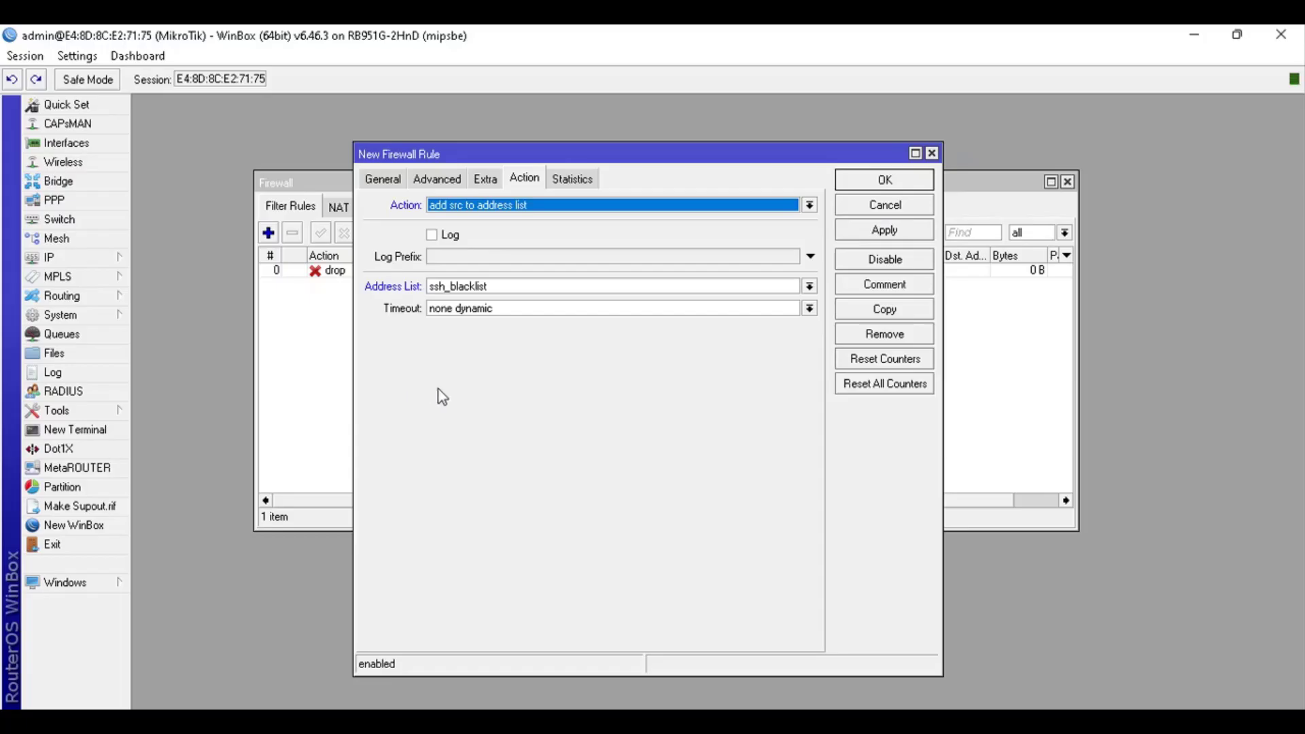
pyautogui.click(511, 307)
pyautogui.click(809, 308)
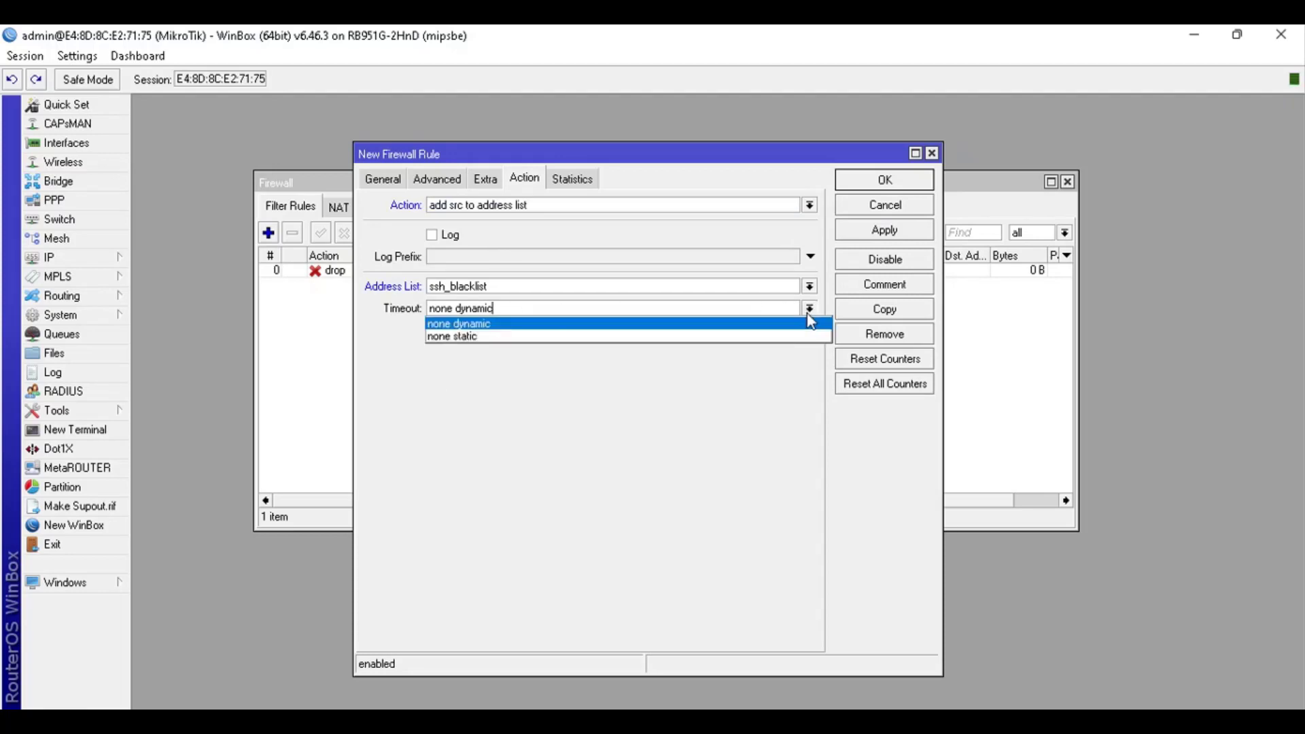
pyautogui.click(809, 317)
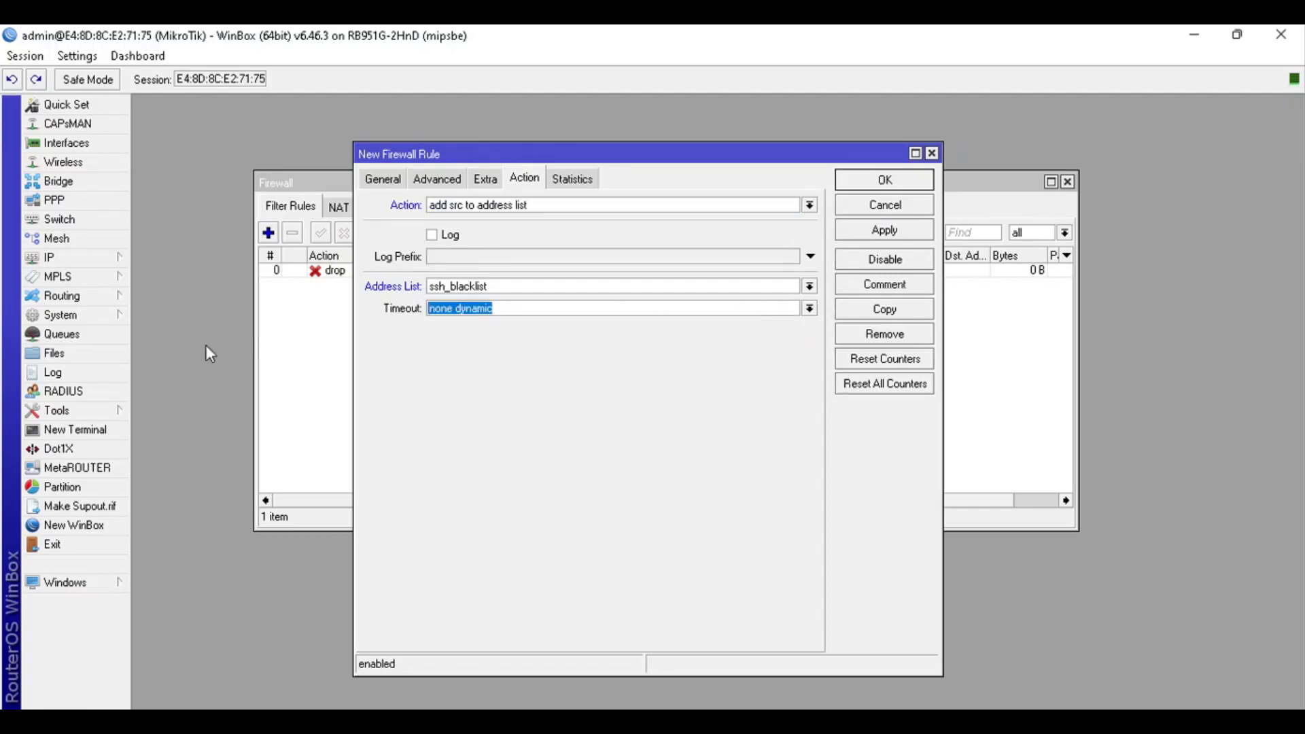
pyautogui.write('10d')
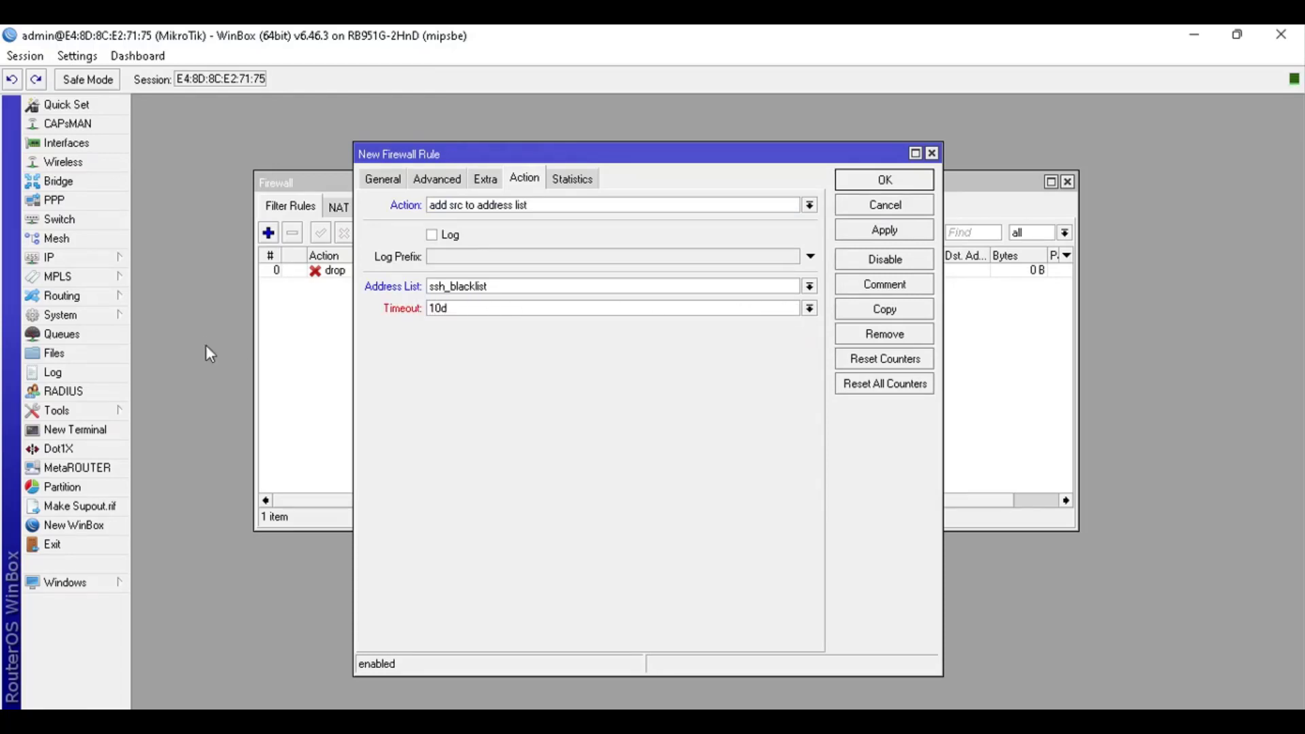
pyautogui.write(' 00:00:00')
# Save the blacklisting rule and read the third rule's definition in the wiki
pyautogui.click(884, 180)
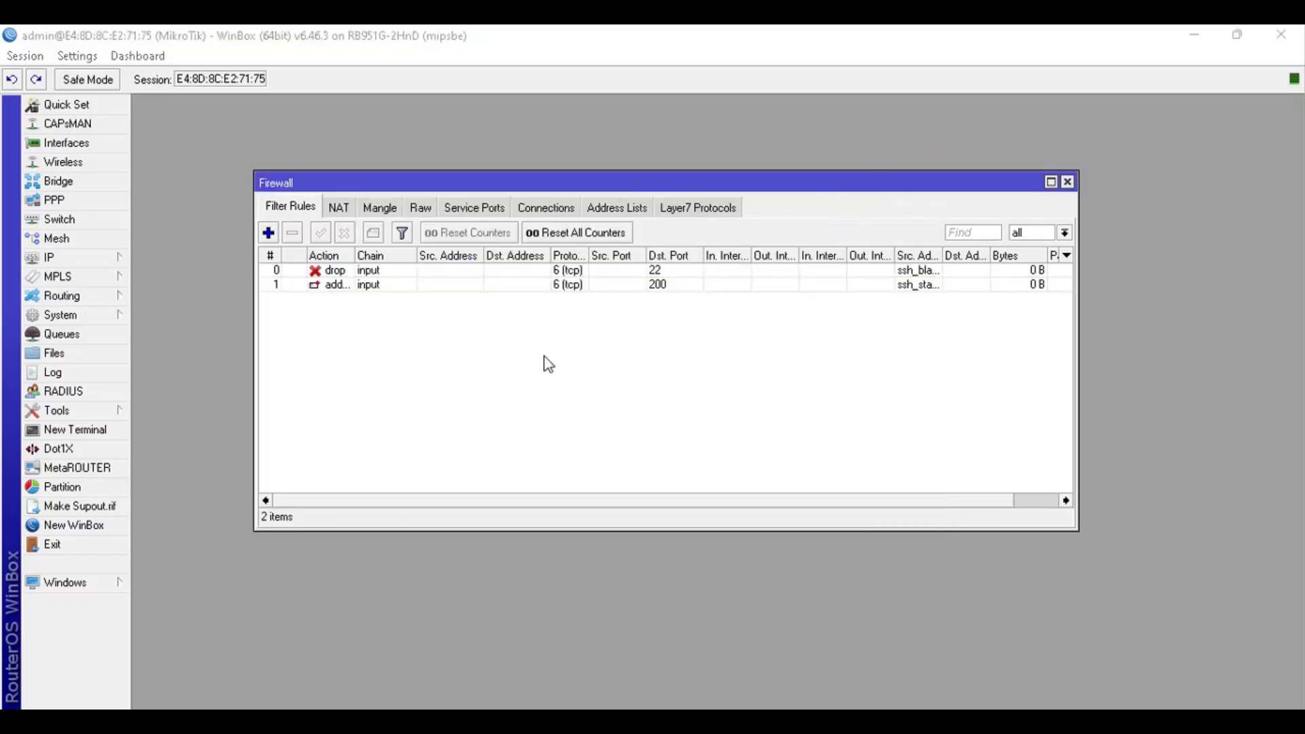
pyautogui.hotkey('alt', 'Tab')
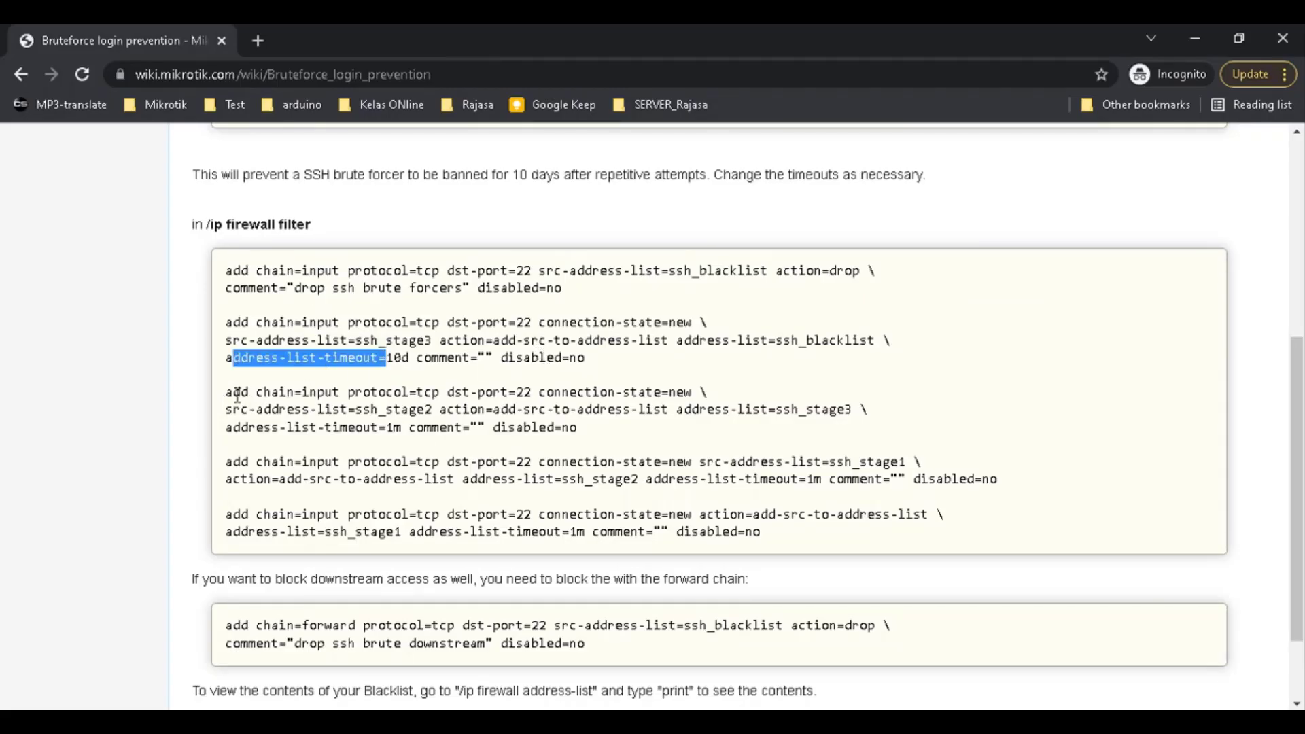
pyautogui.moveTo(226, 393); pyautogui.dragTo(567, 435)
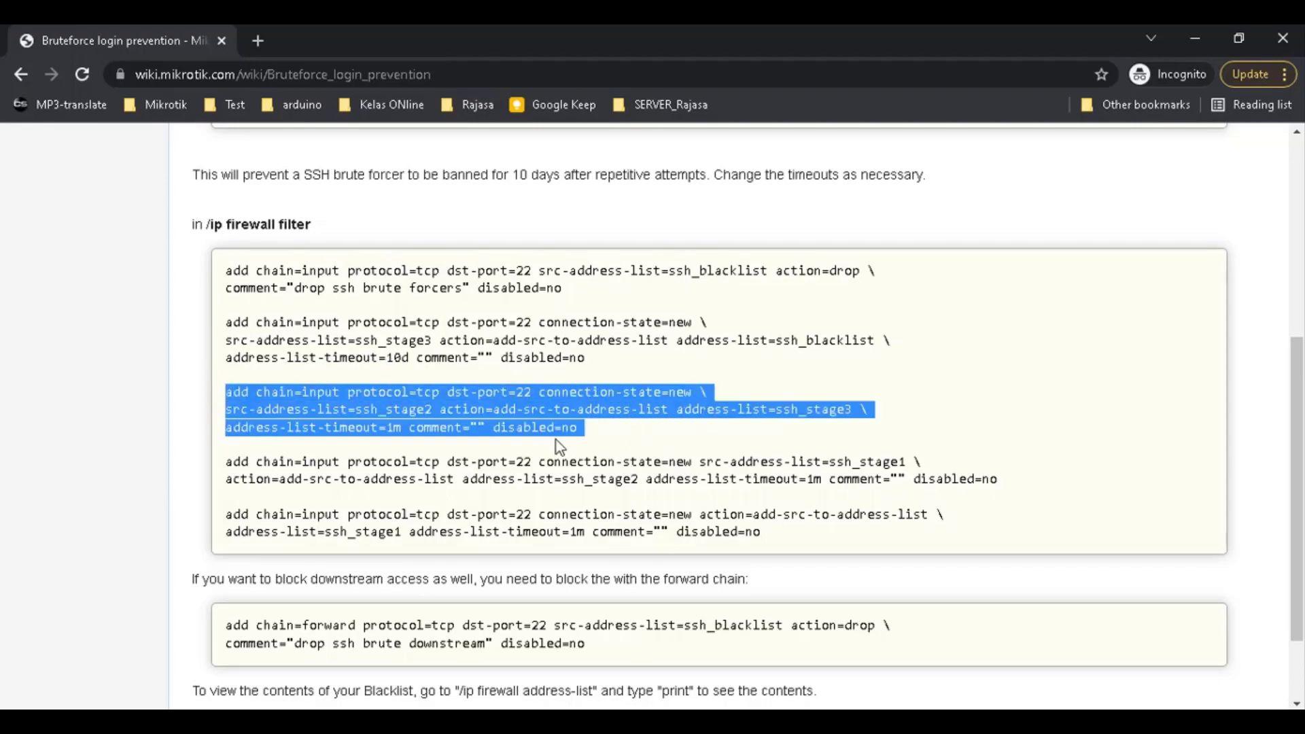
pyautogui.click(382, 398)
pyautogui.hotkey('alt', 'Tab')
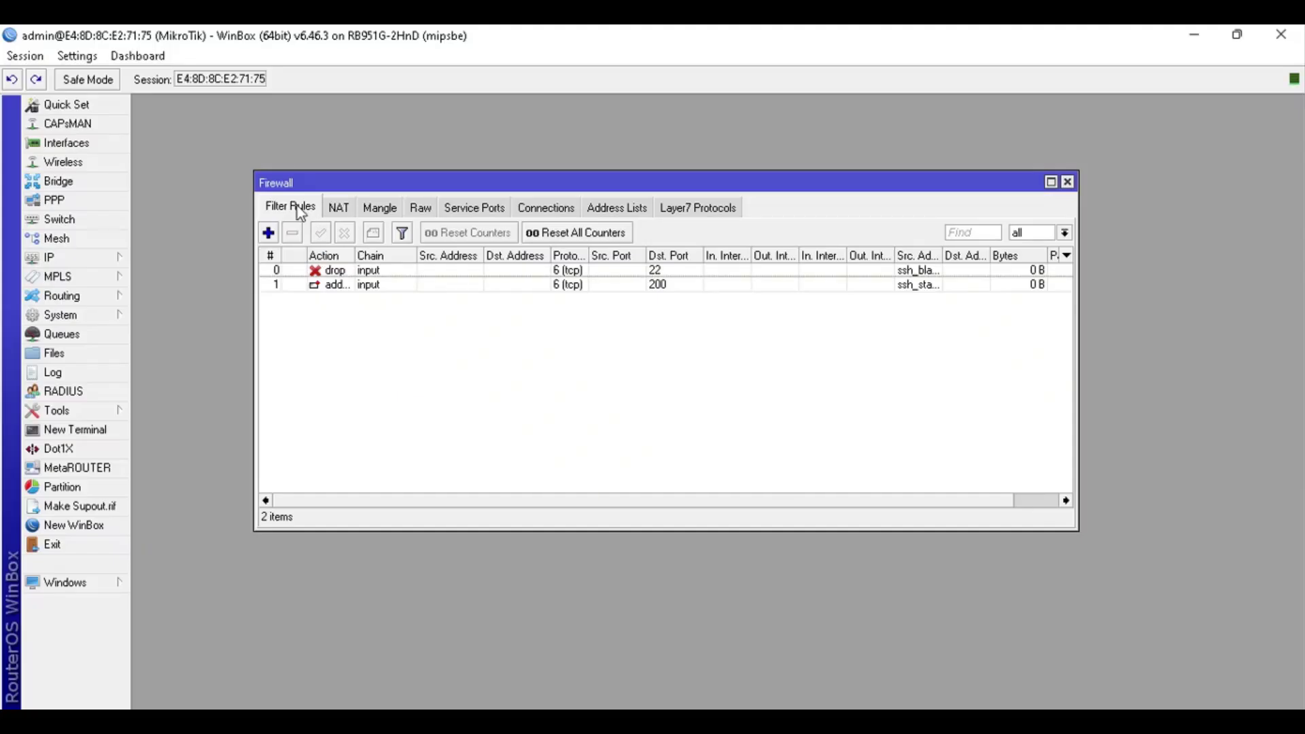
# Add a new rule with chain input, protocol tcp, destination port 22 and connection state new
pyautogui.click(270, 237)
pyautogui.click(383, 179)
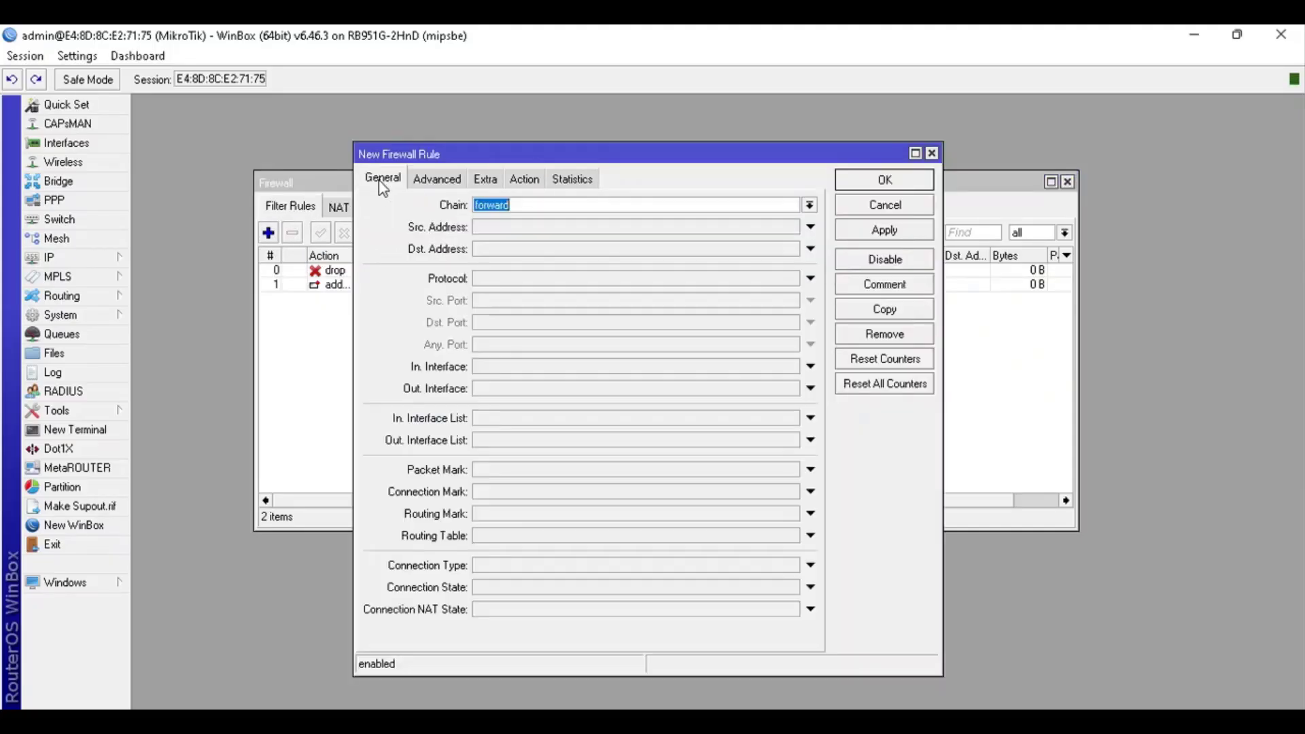
pyautogui.click(809, 205)
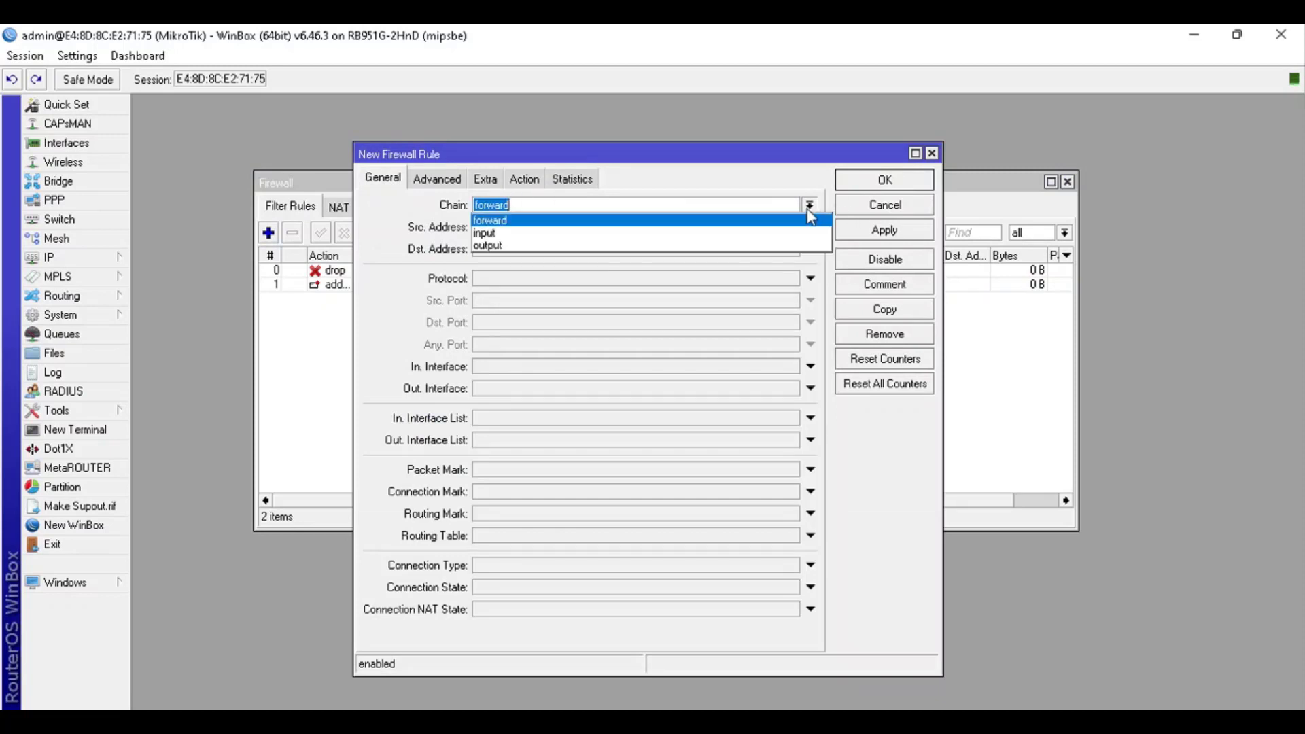
pyautogui.click(703, 234)
pyautogui.click(811, 279)
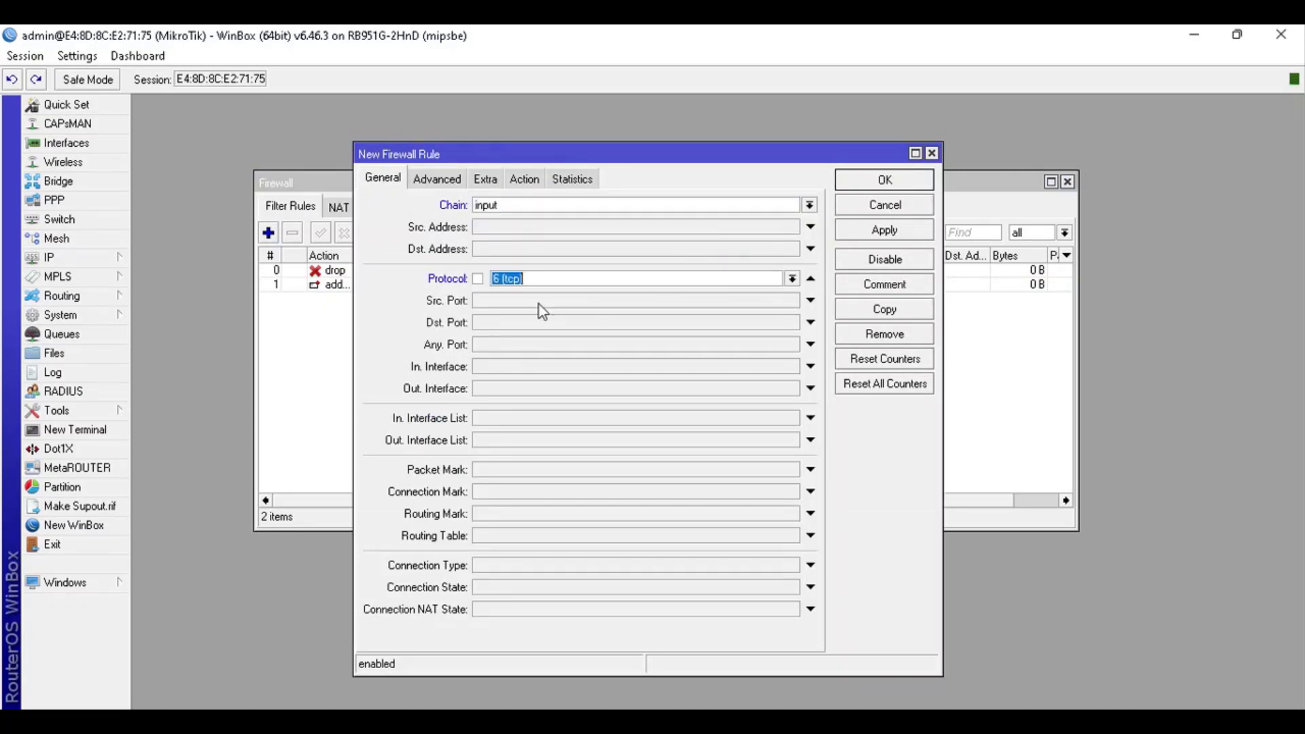
pyautogui.click(496, 325)
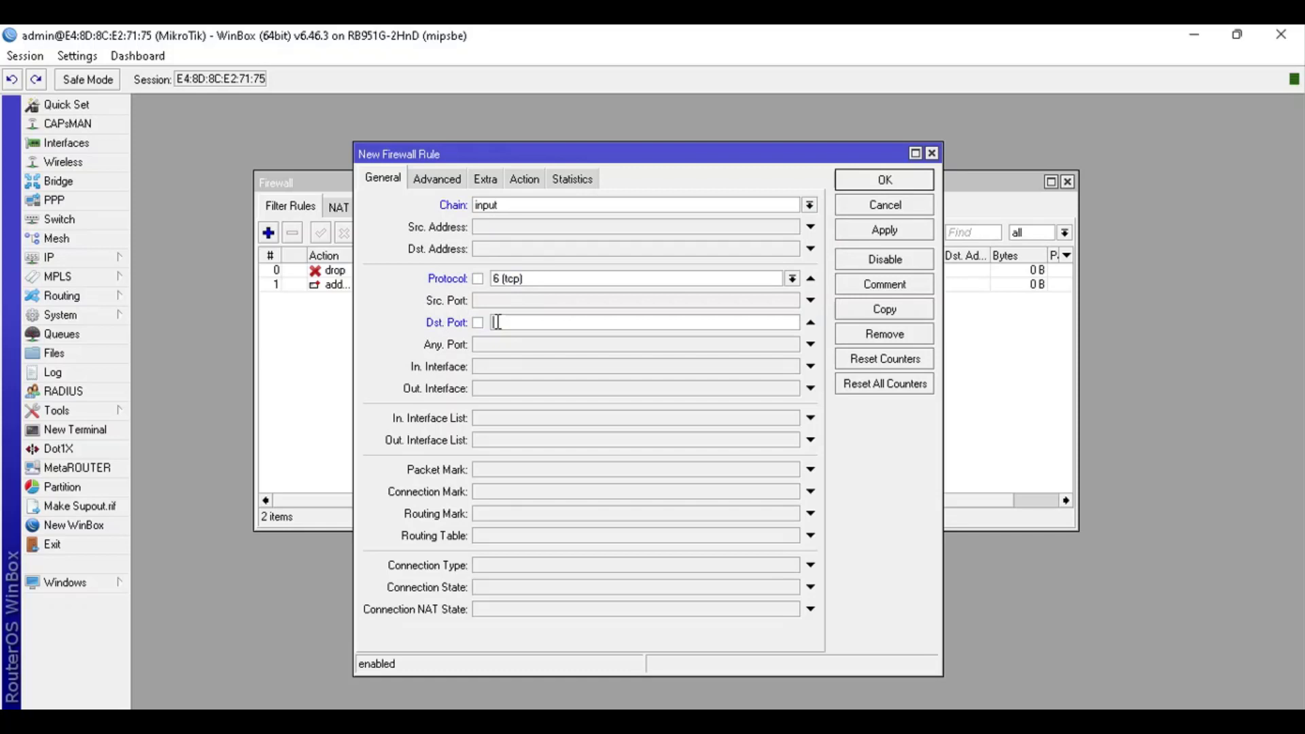
pyautogui.write('22')
pyautogui.click(811, 587)
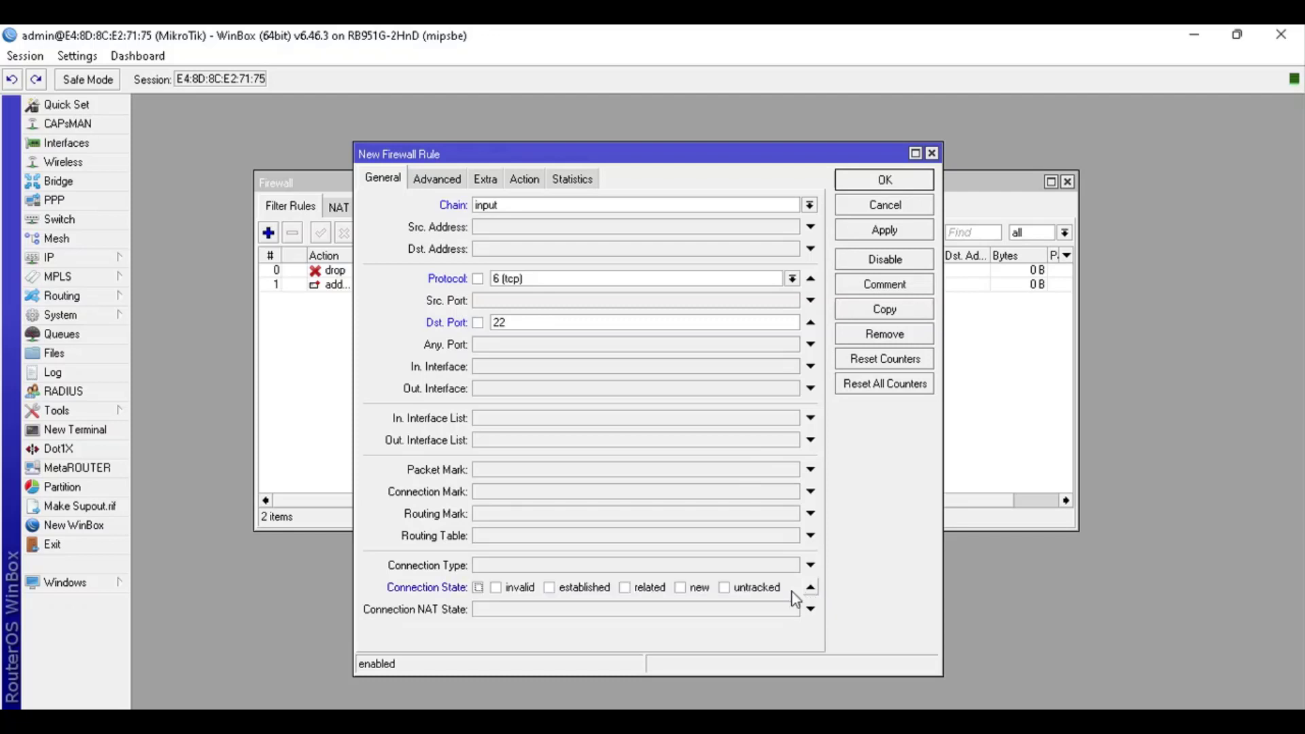
pyautogui.click(687, 591)
# Set the rule's Src. Address List to ssh_stage2 under Advanced
pyautogui.click(447, 176)
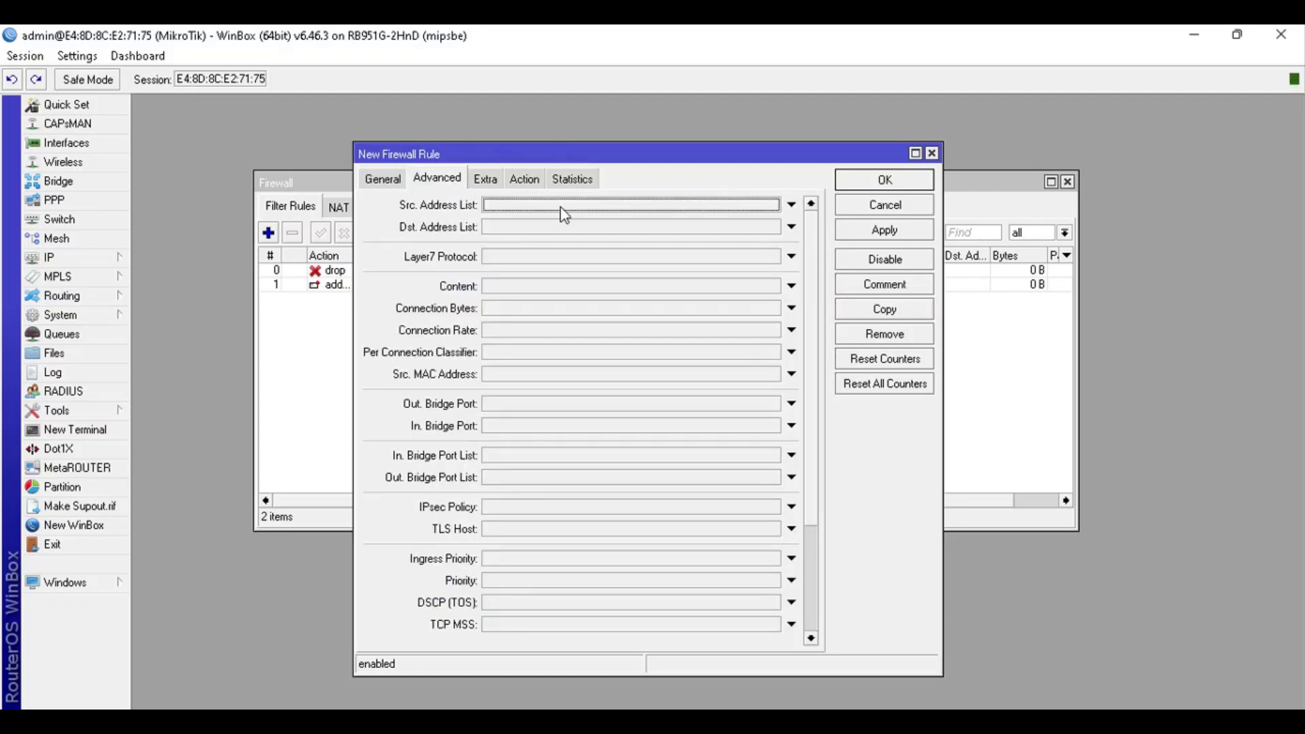
pyautogui.hotkey('alt', 'Tab')
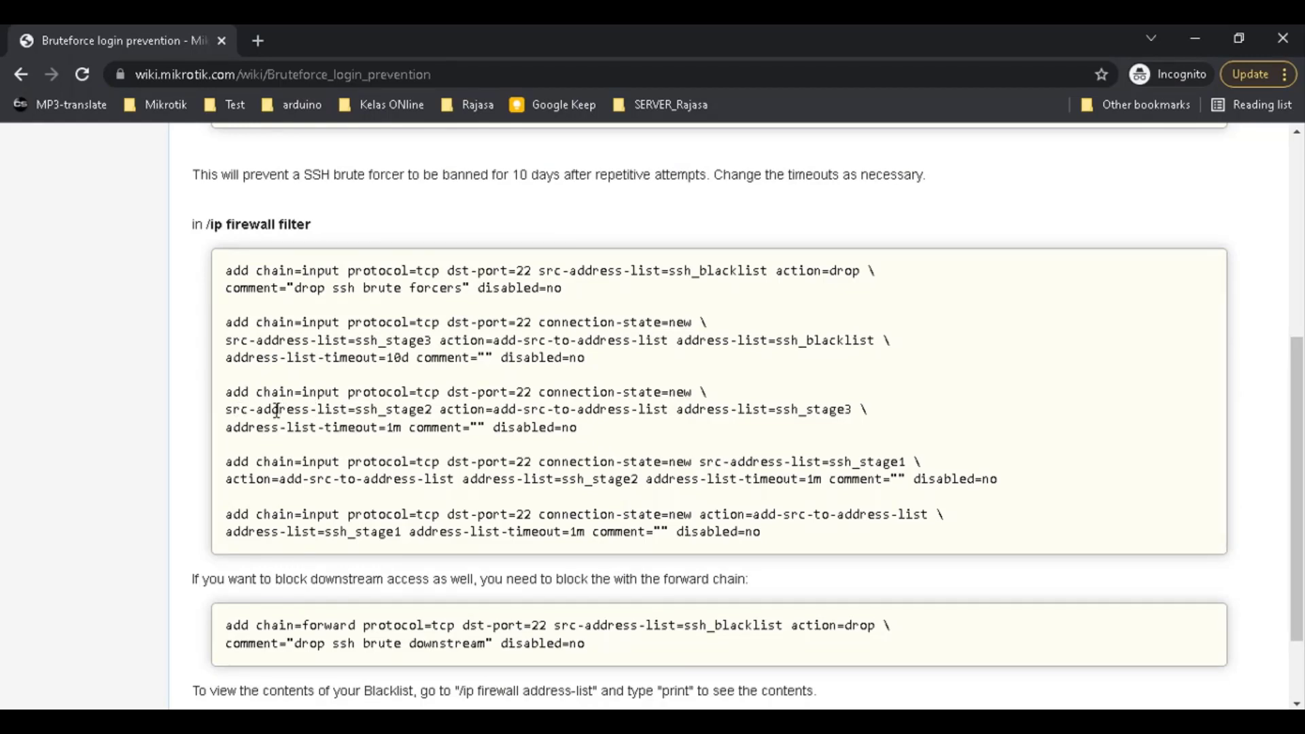
pyautogui.moveTo(257, 410); pyautogui.dragTo(438, 410)
pyautogui.hotkey('alt', 'Tab')
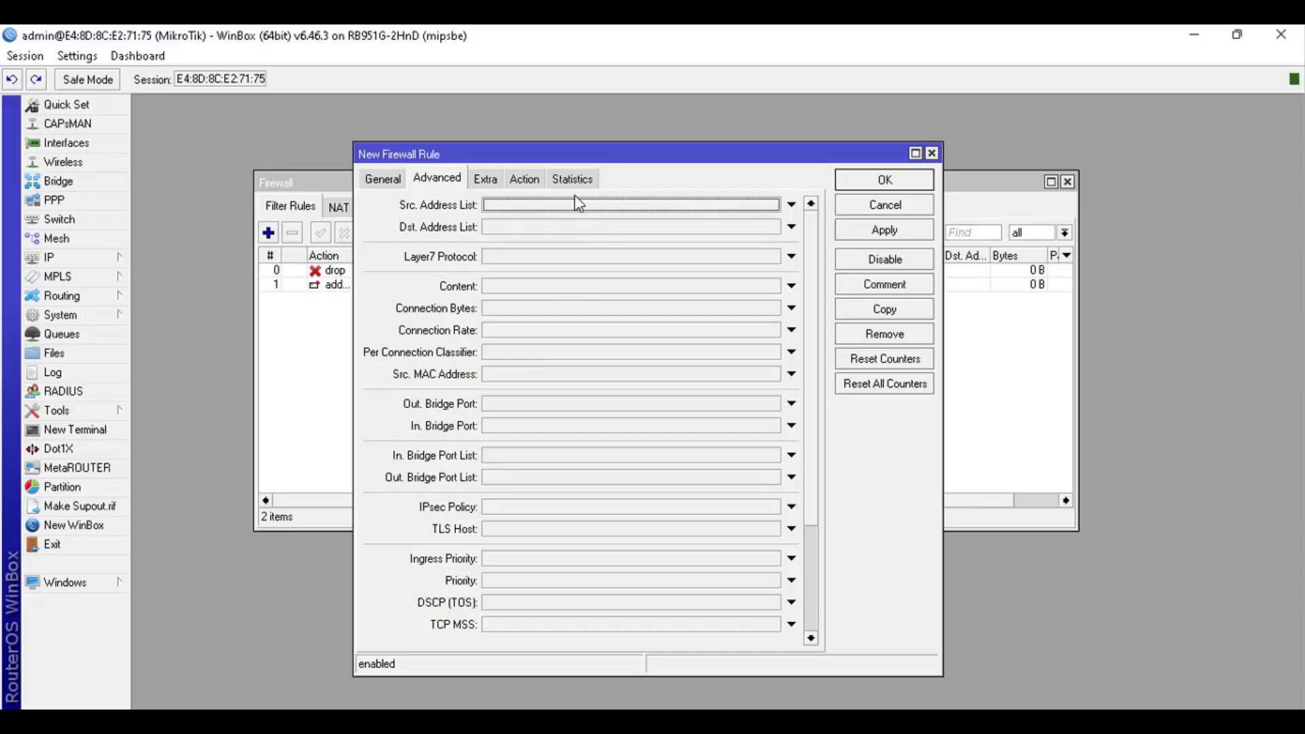
pyautogui.click(552, 205)
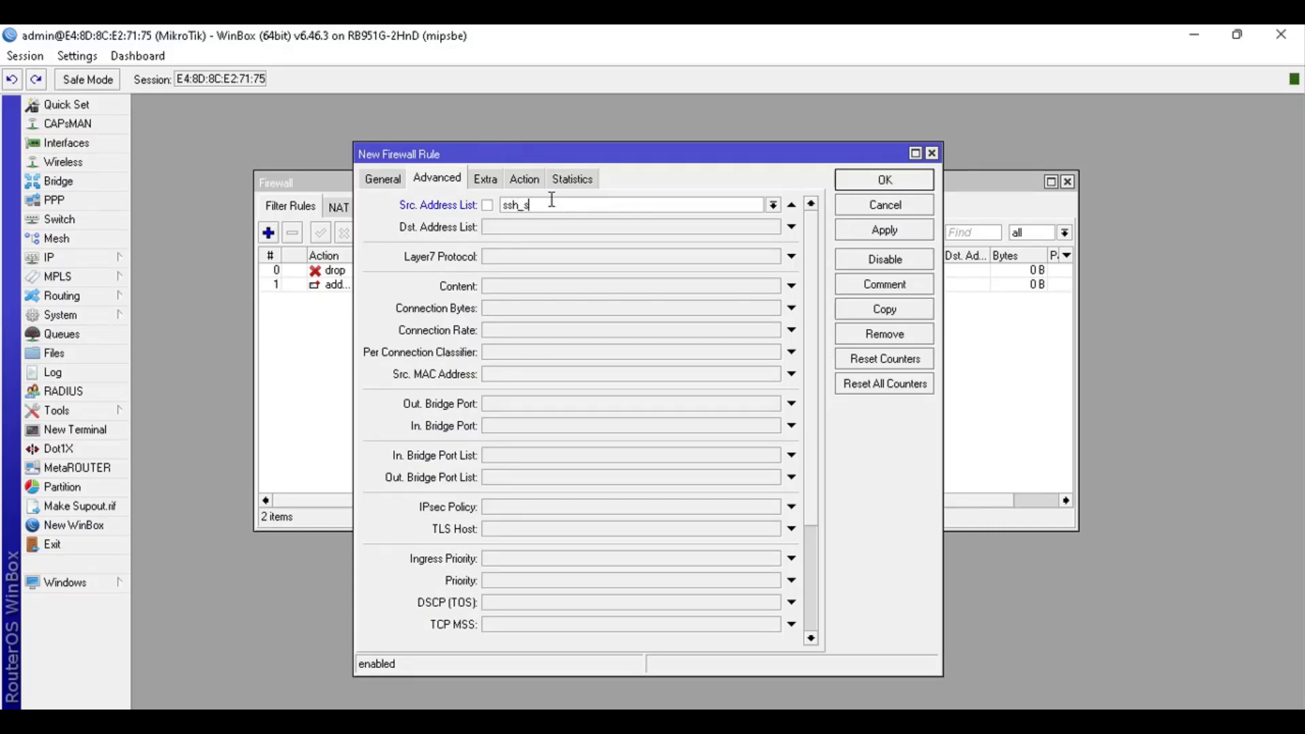
pyautogui.write('ssh_stage2')
pyautogui.click(772, 206)
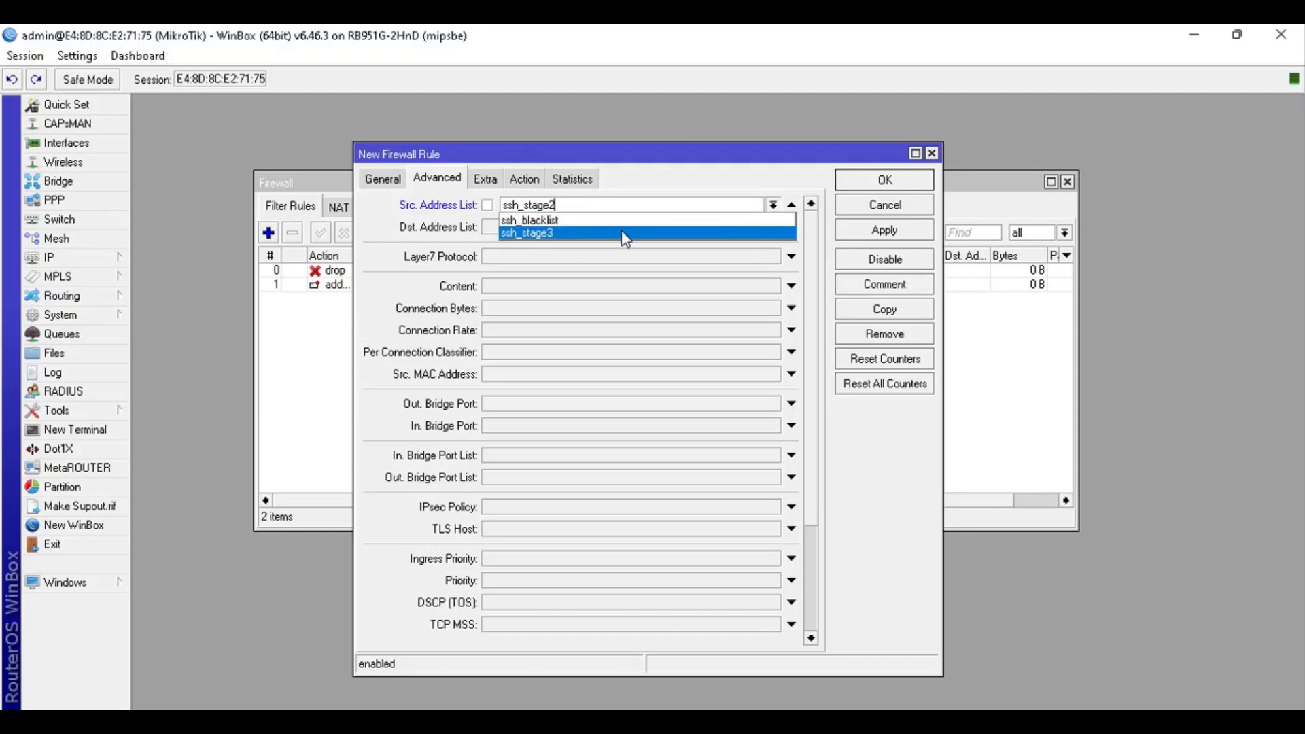
pyautogui.click(567, 205)
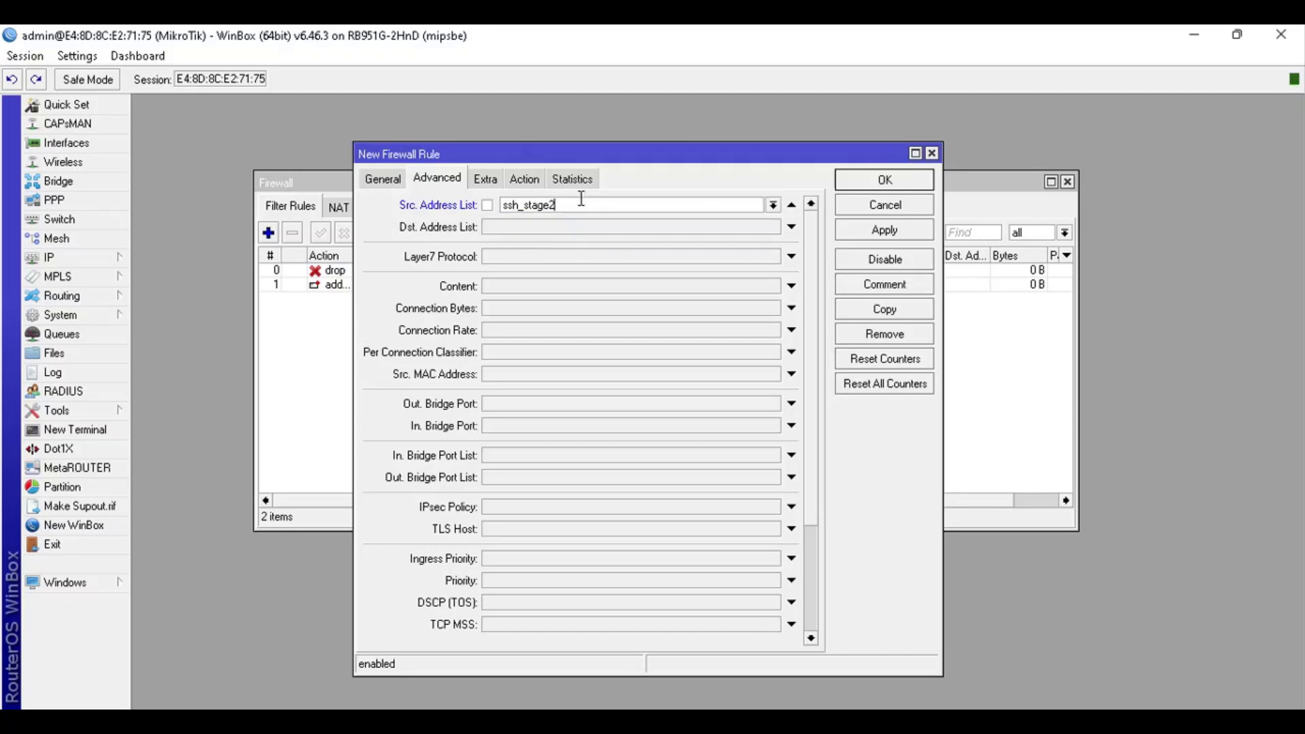
pyautogui.click(533, 180)
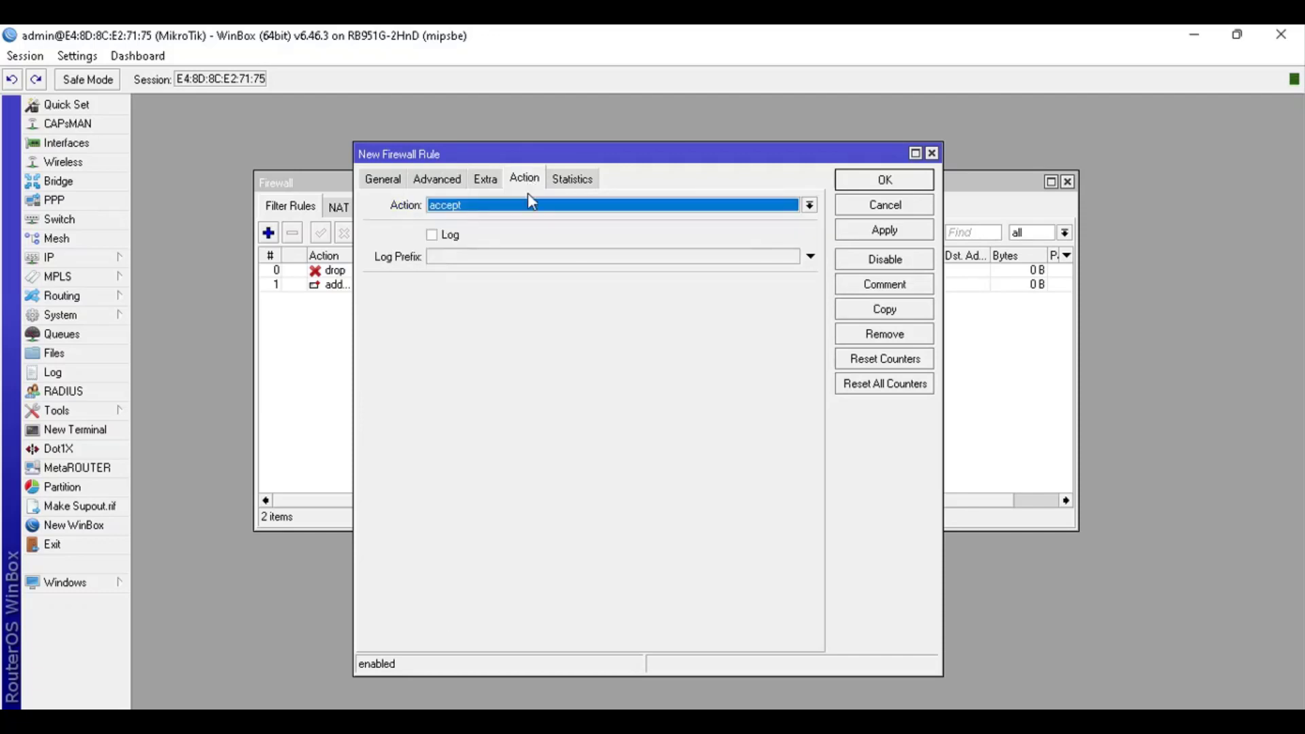
# Set the action to 'add src to address list' targeting ssh_stage3
pyautogui.click(530, 206)
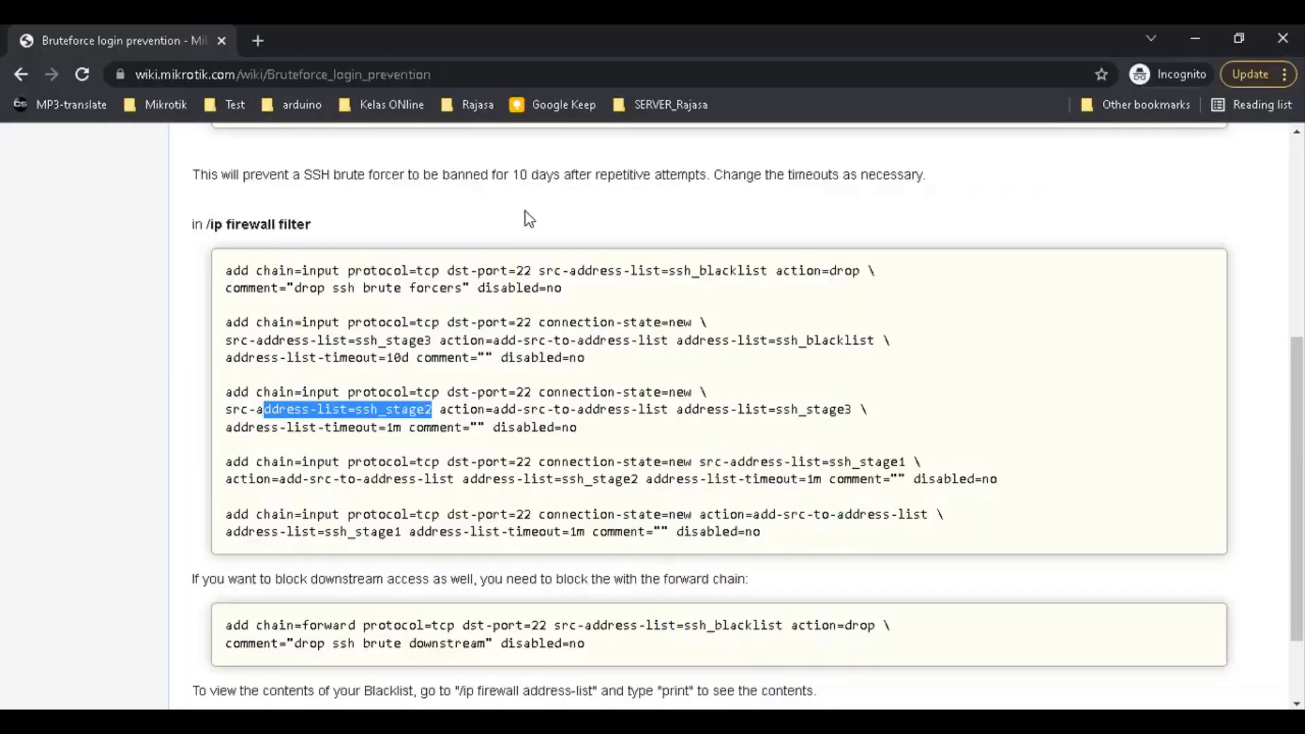
pyautogui.hotkey('alt', 'Tab')
pyautogui.moveTo(445, 411); pyautogui.dragTo(861, 409)
pyautogui.hotkey('alt', 'Tab')
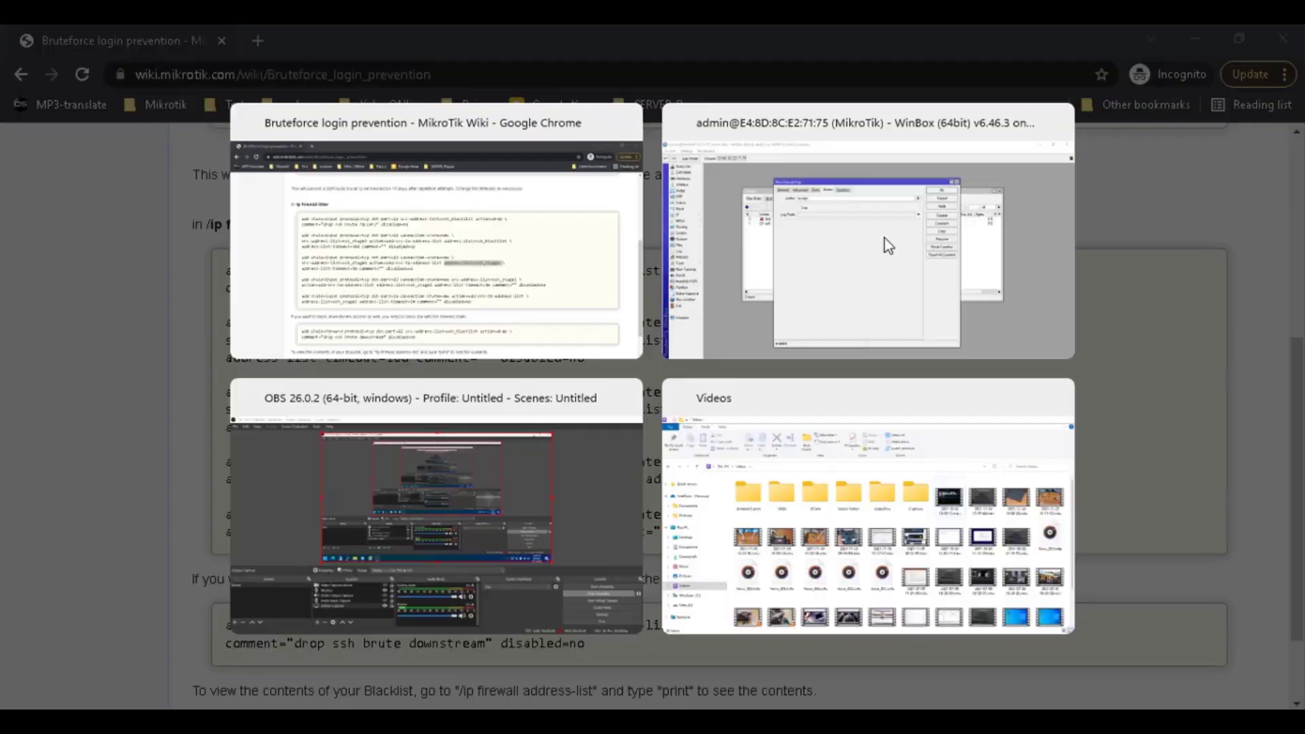
pyautogui.click(628, 204)
pyautogui.click(552, 245)
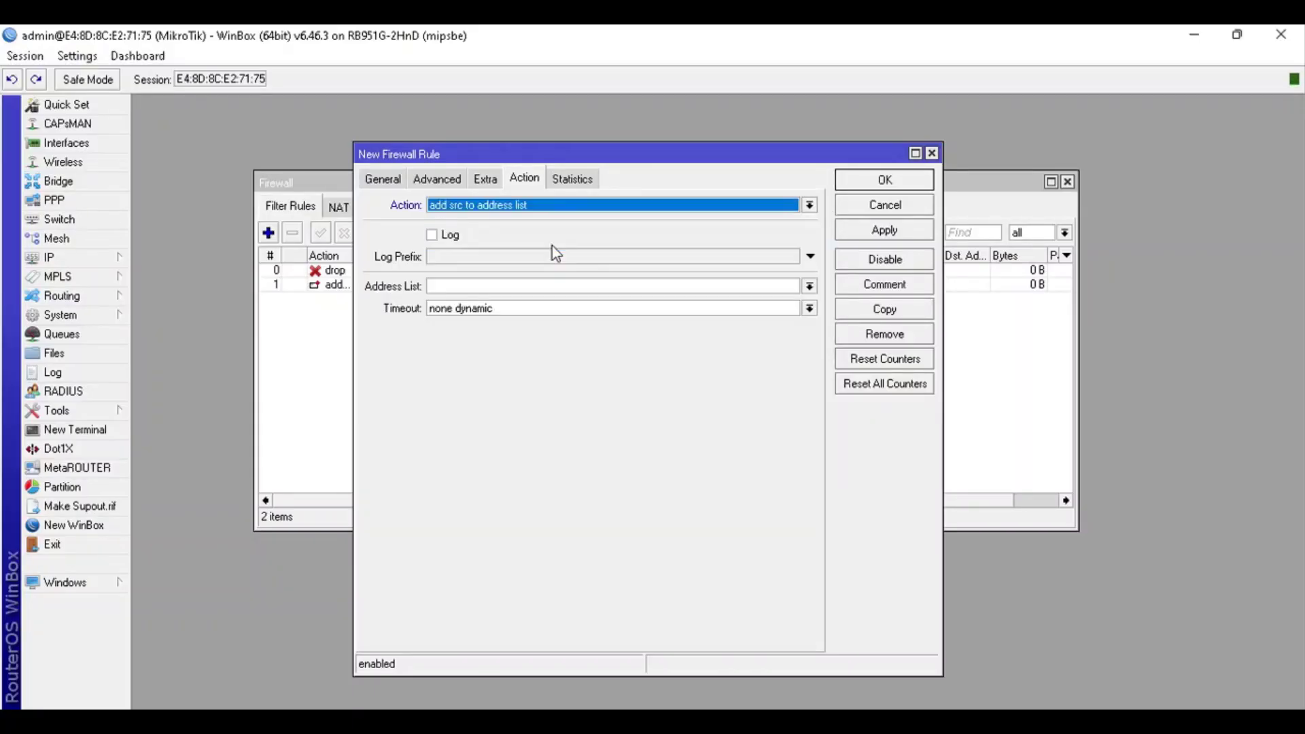
pyautogui.click(810, 286)
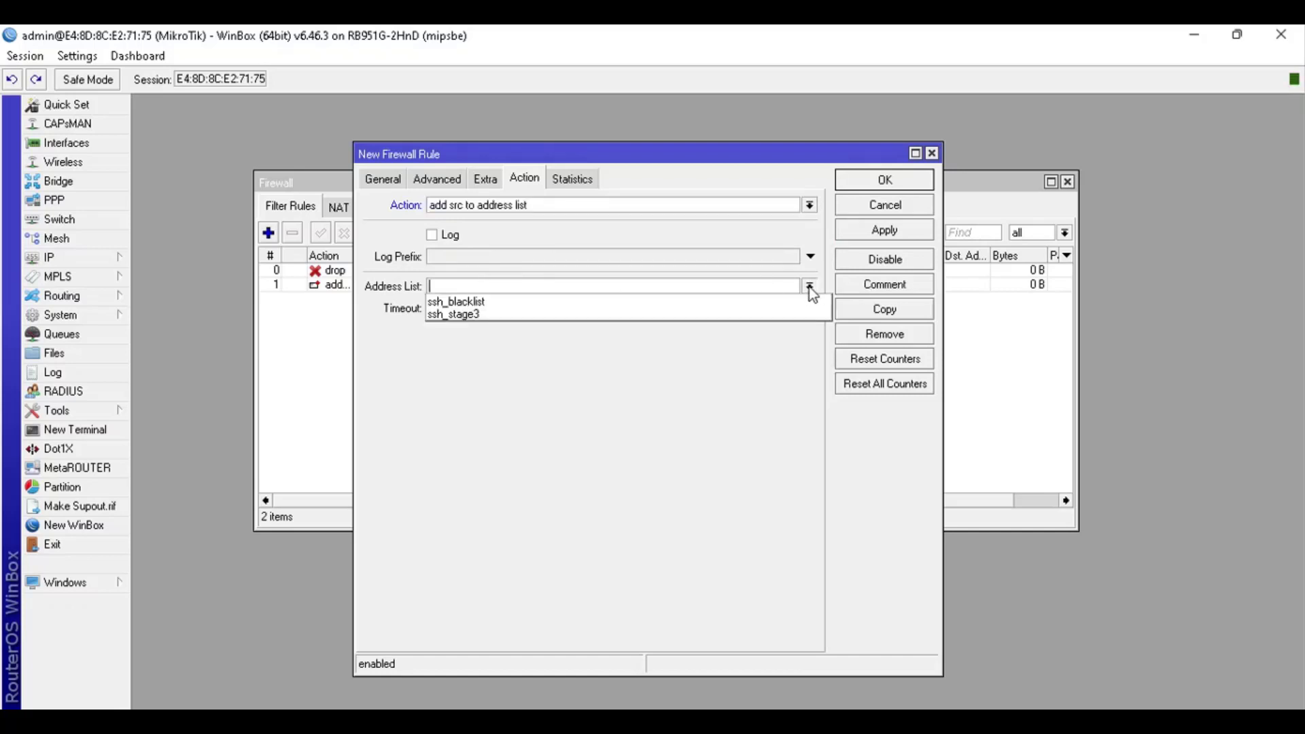
pyautogui.click(454, 315)
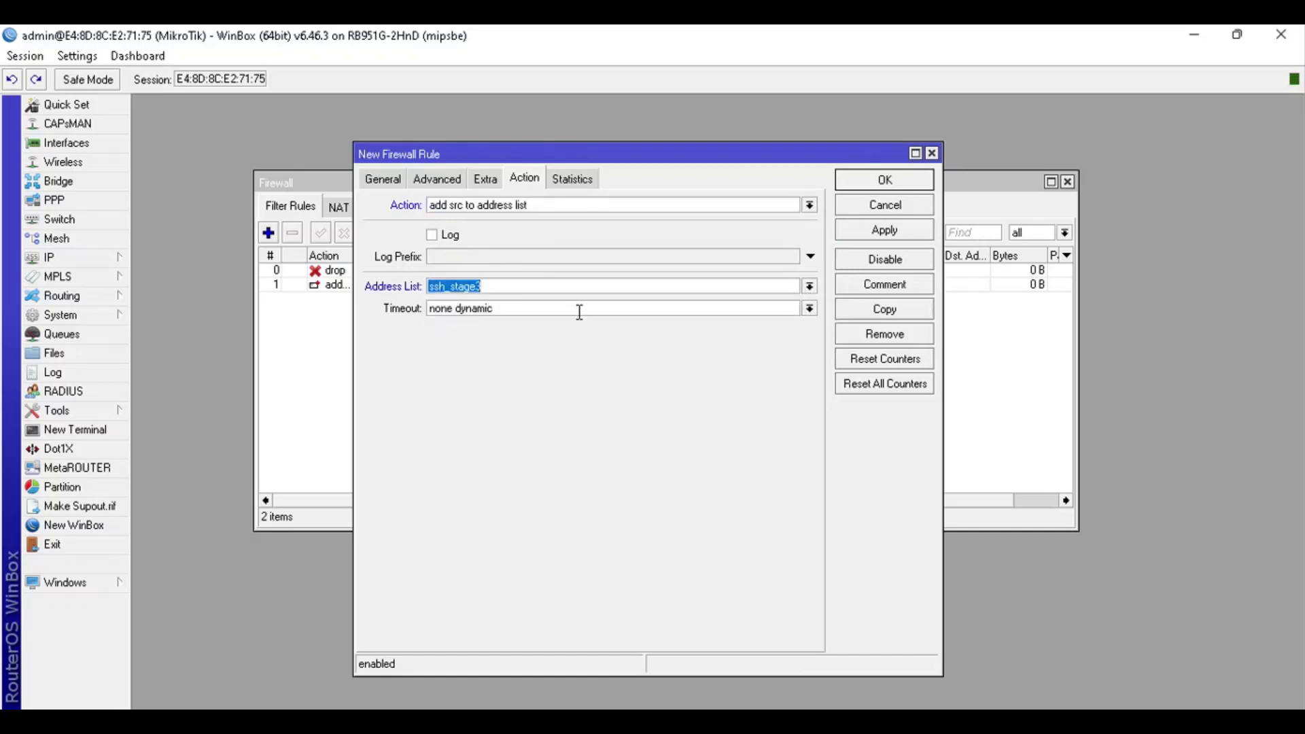
# Enter a 00:00:01 address list timeout and apply the rule
pyautogui.moveTo(577, 309); pyautogui.dragTo(261, 309)
pyautogui.write('1m')
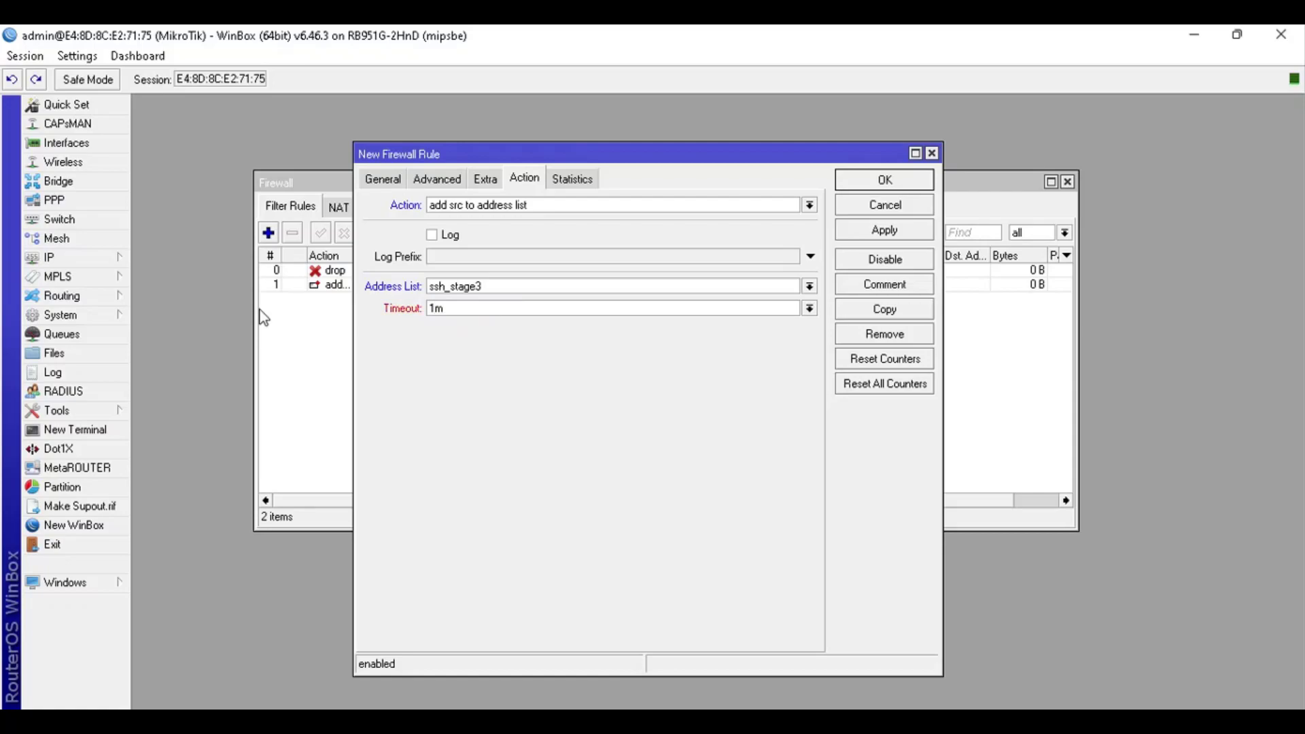
pyautogui.hotkey('alt', 'Tab')
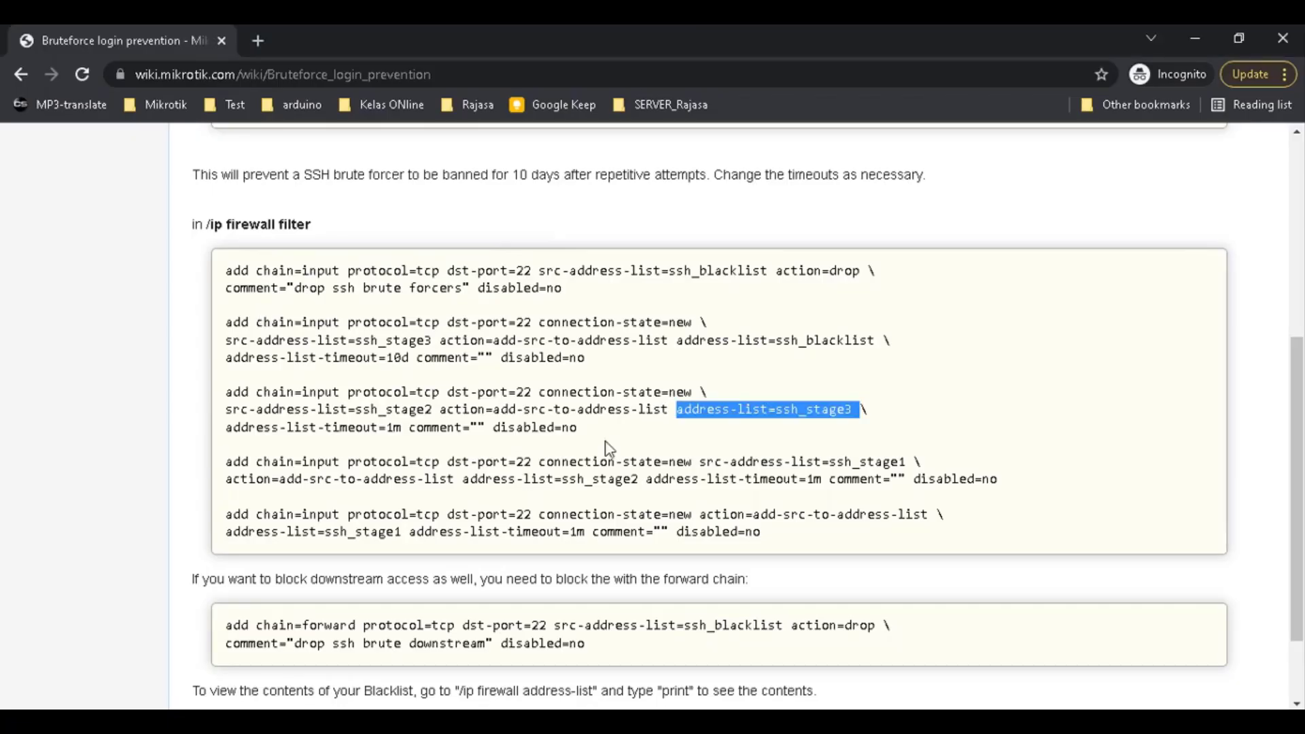
pyautogui.hotkey('alt', 'Tab')
pyautogui.click(485, 308)
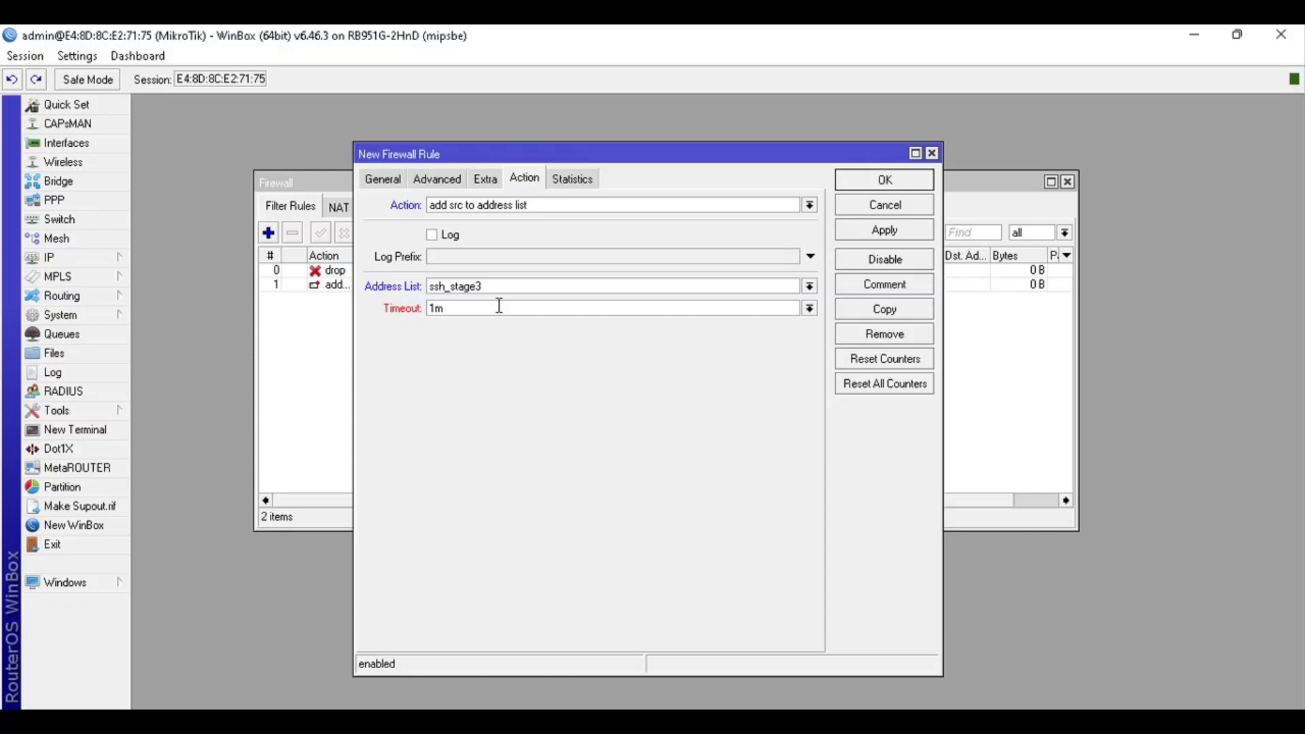
pyautogui.press('BackSpace')
pyautogui.write('00:00:10')
pyautogui.press('BackSpace')
pyautogui.press('BackSpace')
pyautogui.write('01')
pyautogui.click(855, 230)
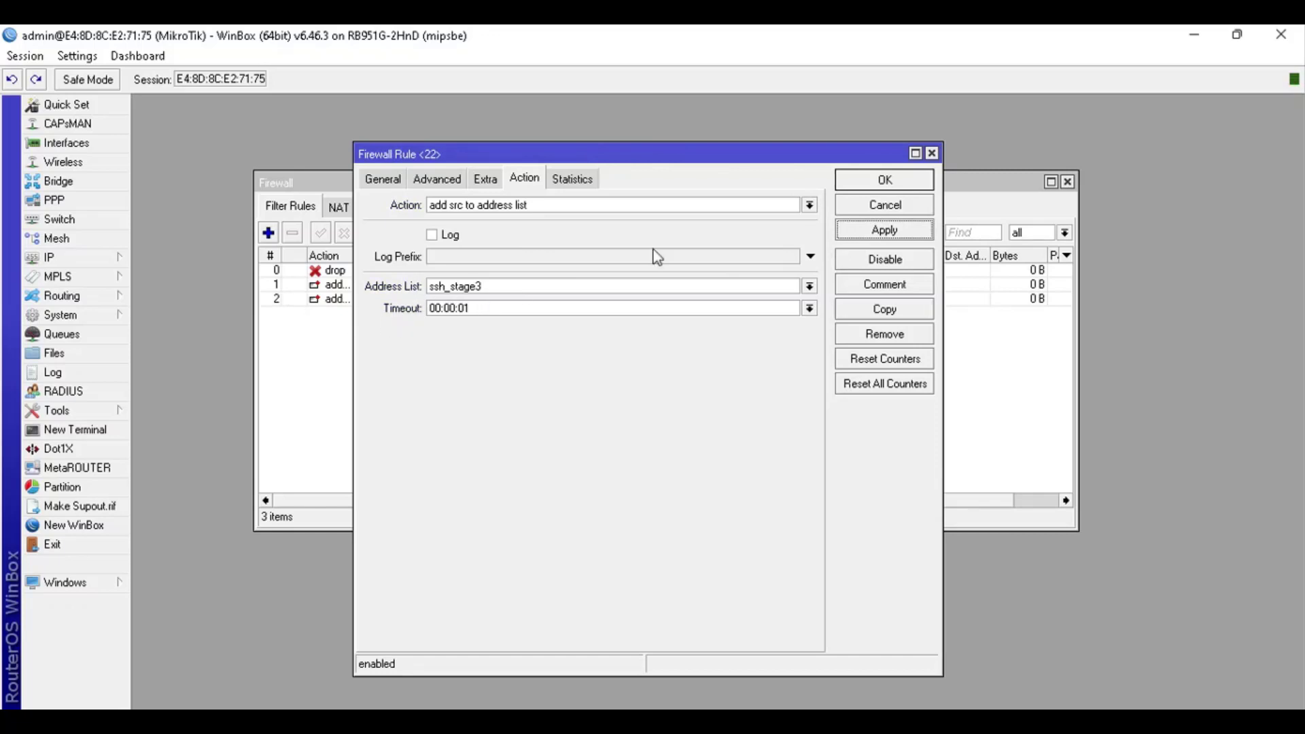
pyautogui.click(489, 312)
# Save the timeout as 00:01:00, then change rule 1's destination port from 200 to 22
pyautogui.write('1')
pyautogui.click(879, 184)
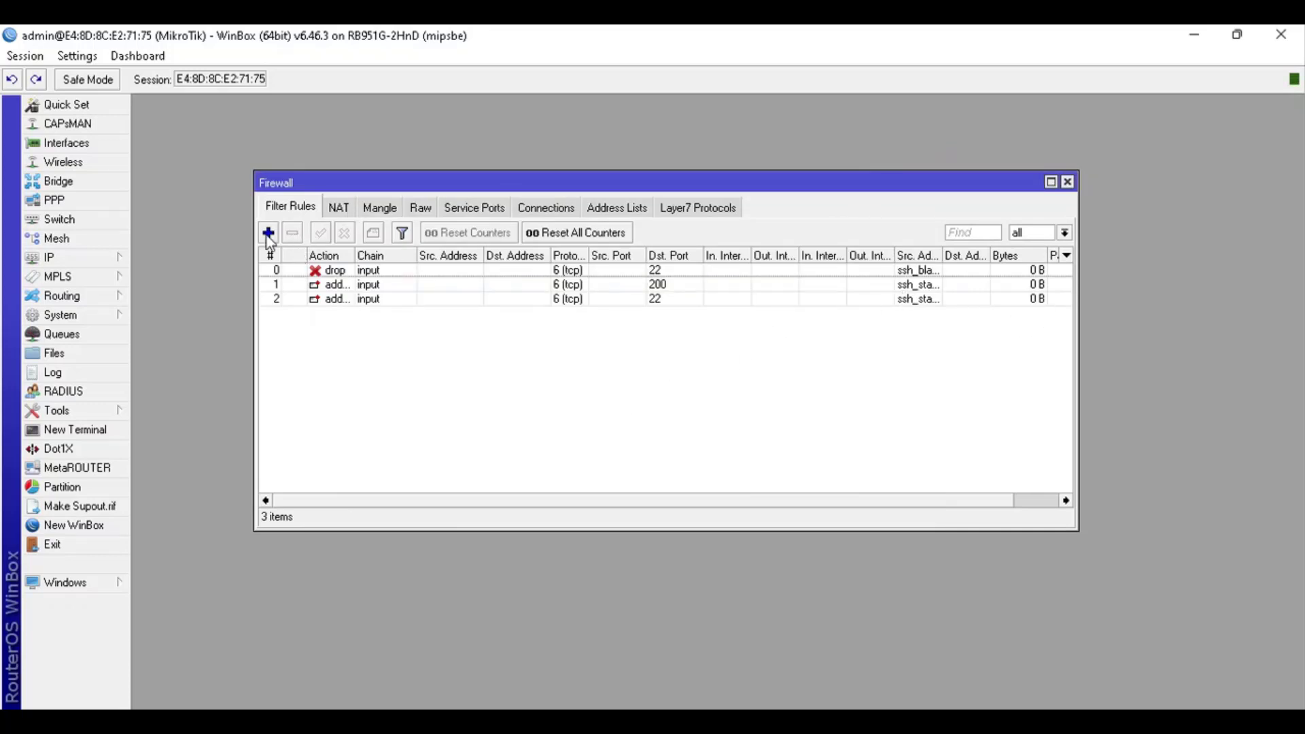
pyautogui.doubleClick(667, 286)
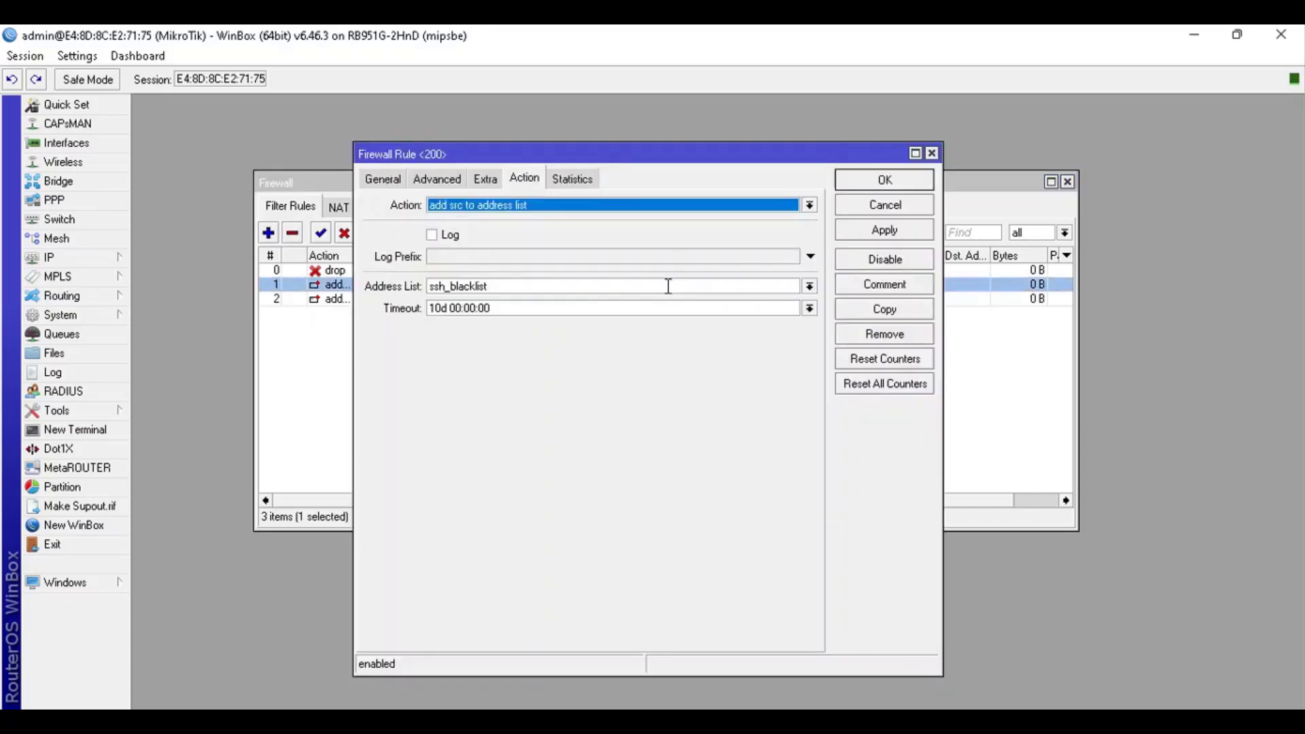
pyautogui.click(385, 179)
pyautogui.click(542, 326)
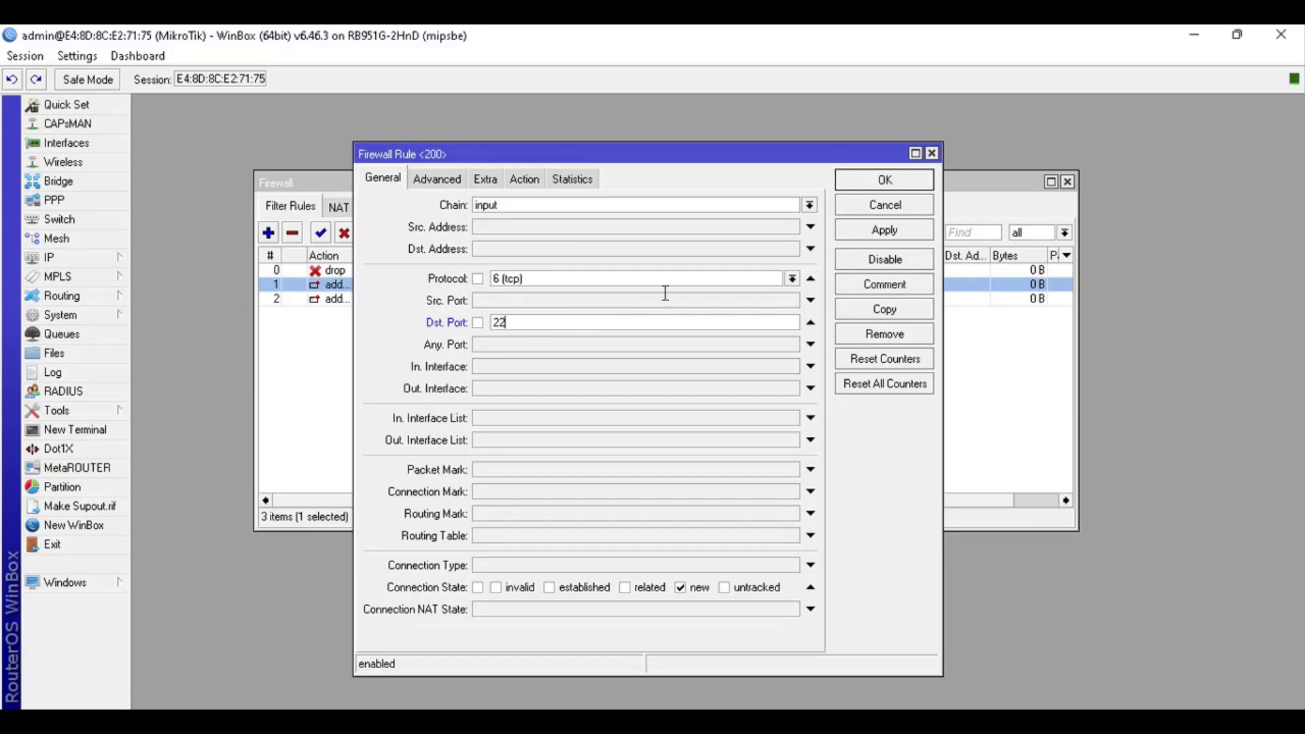
pyautogui.click(689, 590)
pyautogui.click(885, 180)
pyautogui.click(508, 370)
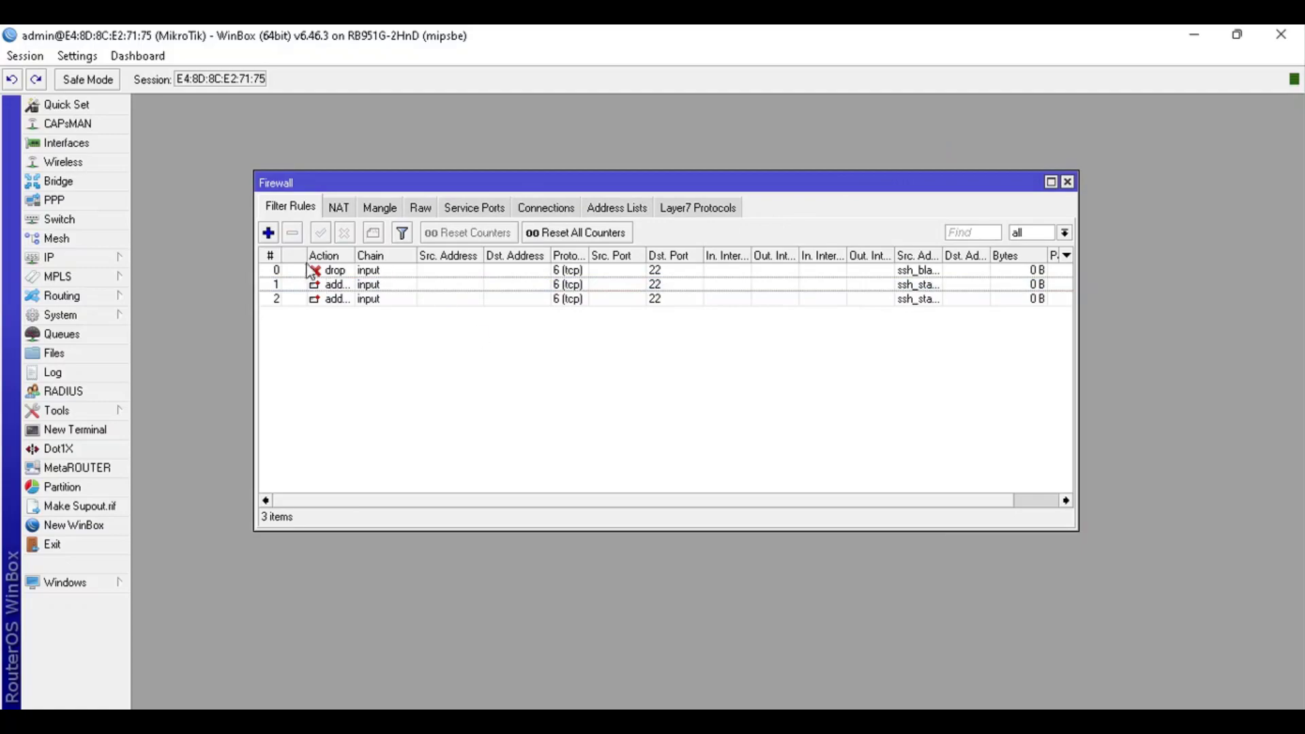
pyautogui.hotkey('alt', 'Tab')
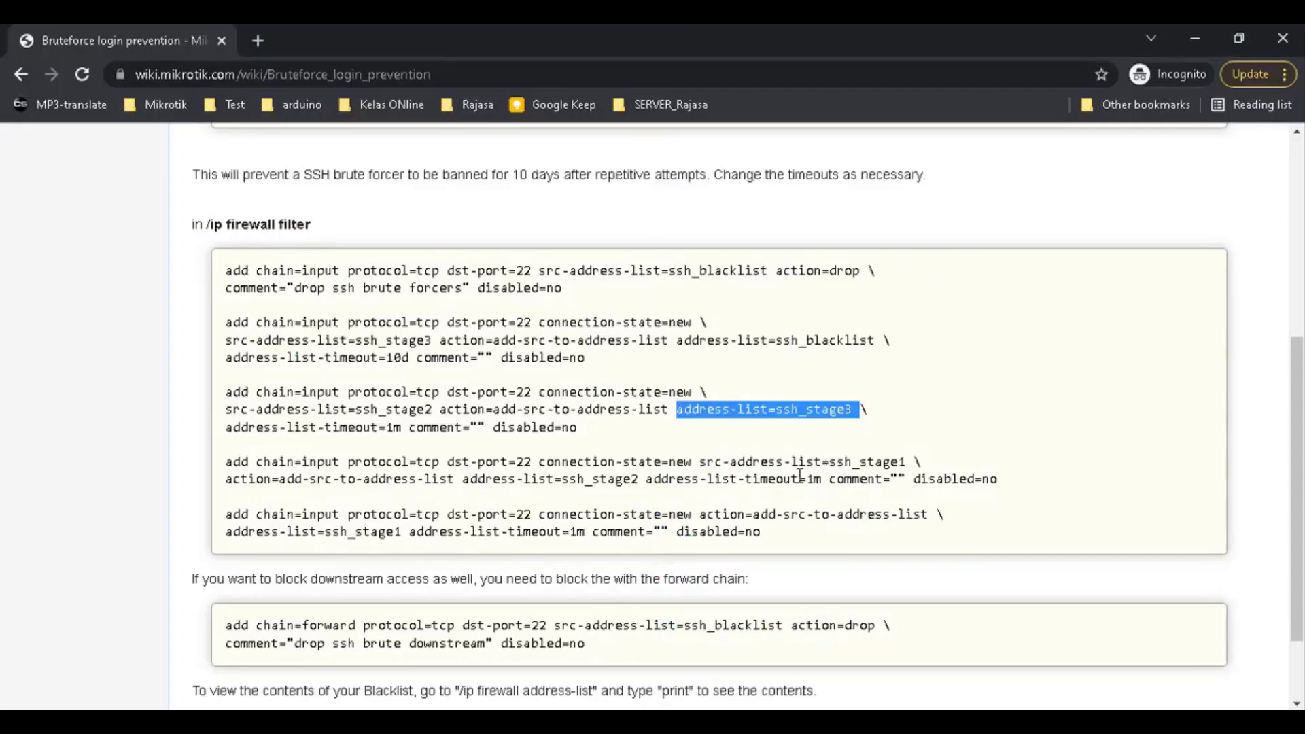
# Add a rule for the wiki's ssh_stage1 entry: chain input, protocol 6 (tcp), port 22, connection state new
pyautogui.moveTo(730, 479); pyautogui.dragTo(124, 459)
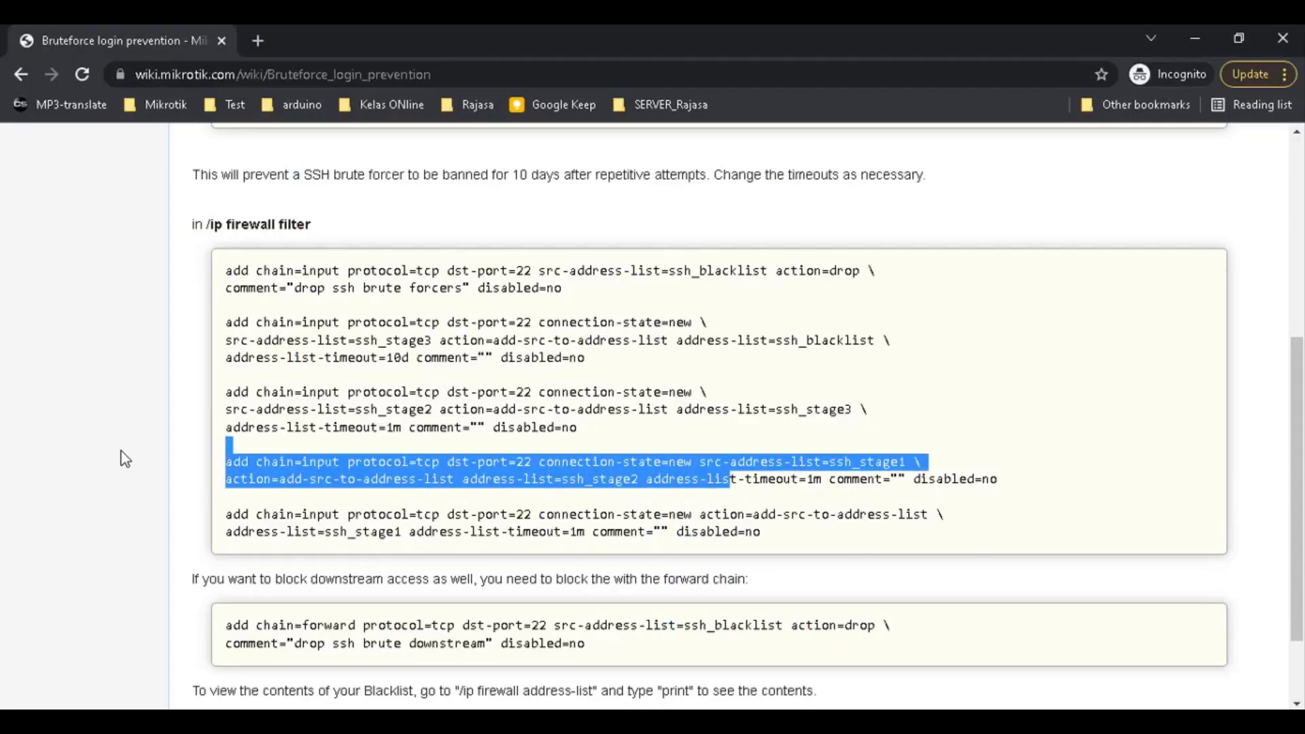
pyautogui.hotkey('alt', 'Tab')
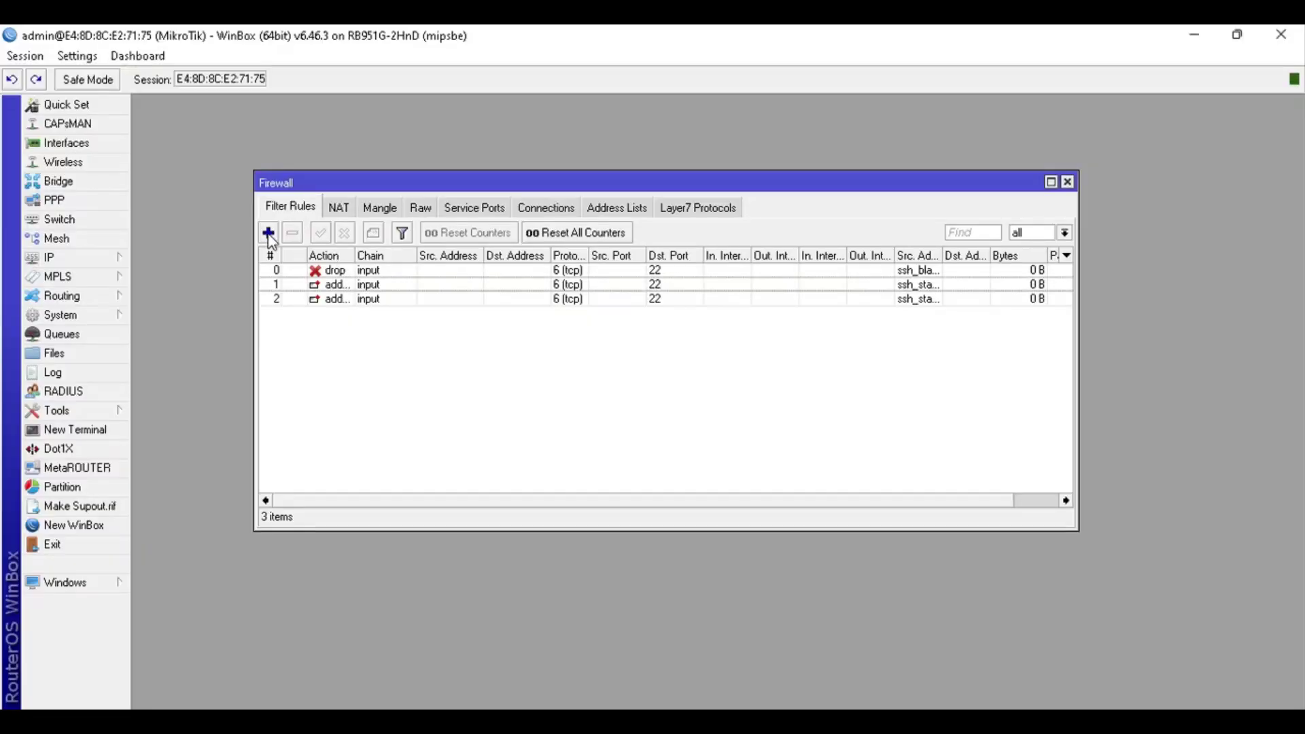
pyautogui.click(273, 233)
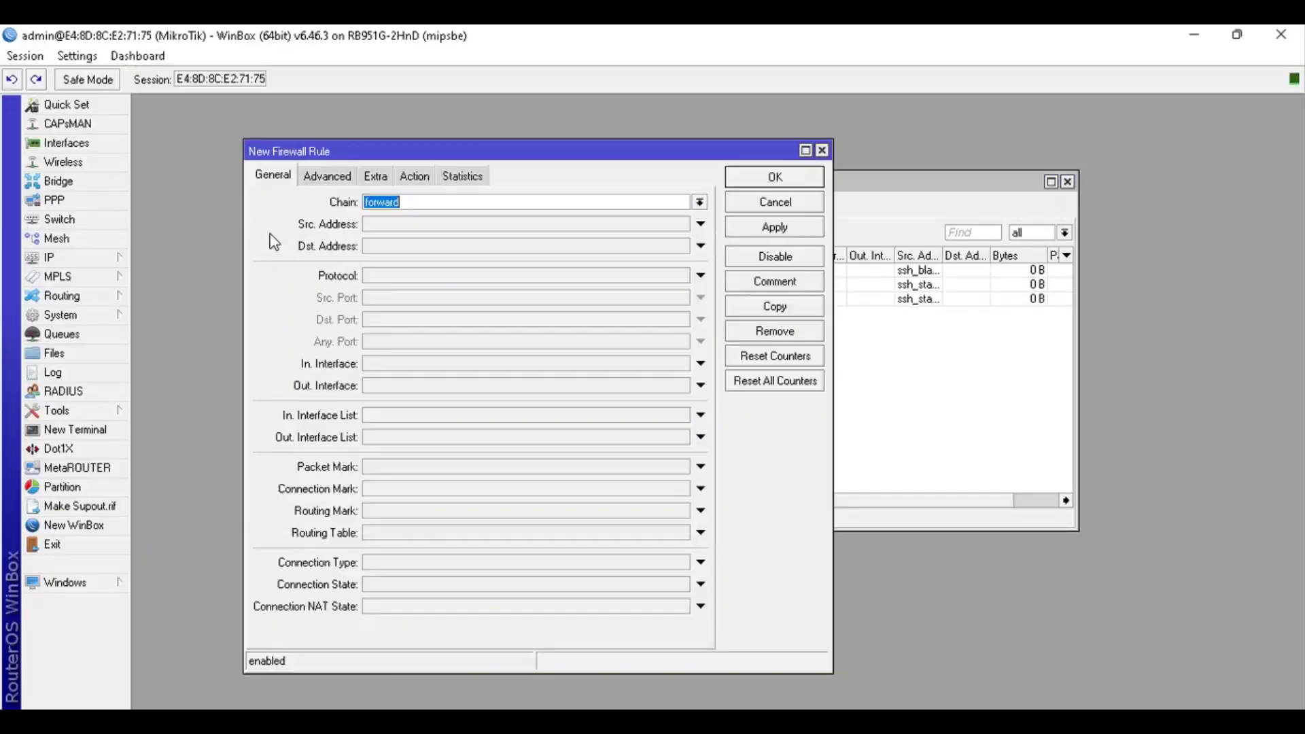
pyautogui.click(699, 203)
pyautogui.click(636, 231)
pyautogui.click(701, 275)
pyautogui.click(588, 292)
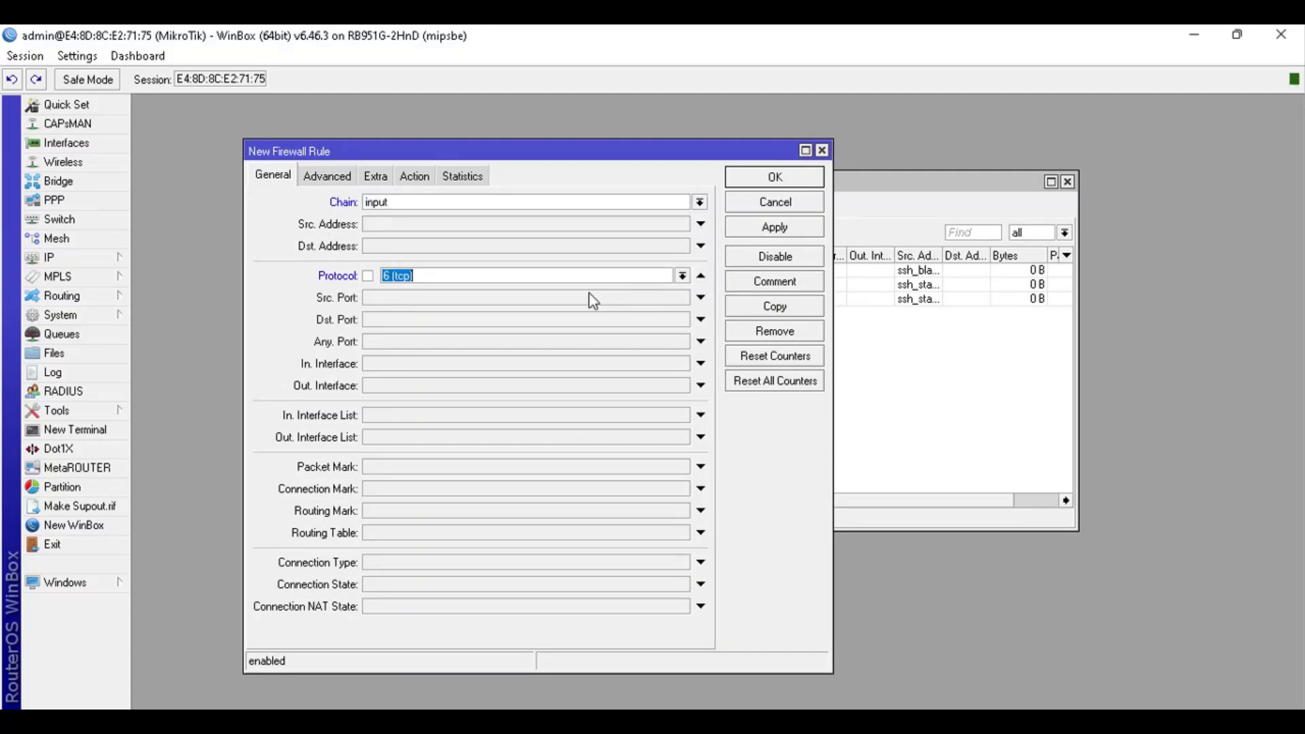
pyautogui.click(389, 317)
pyautogui.write('22')
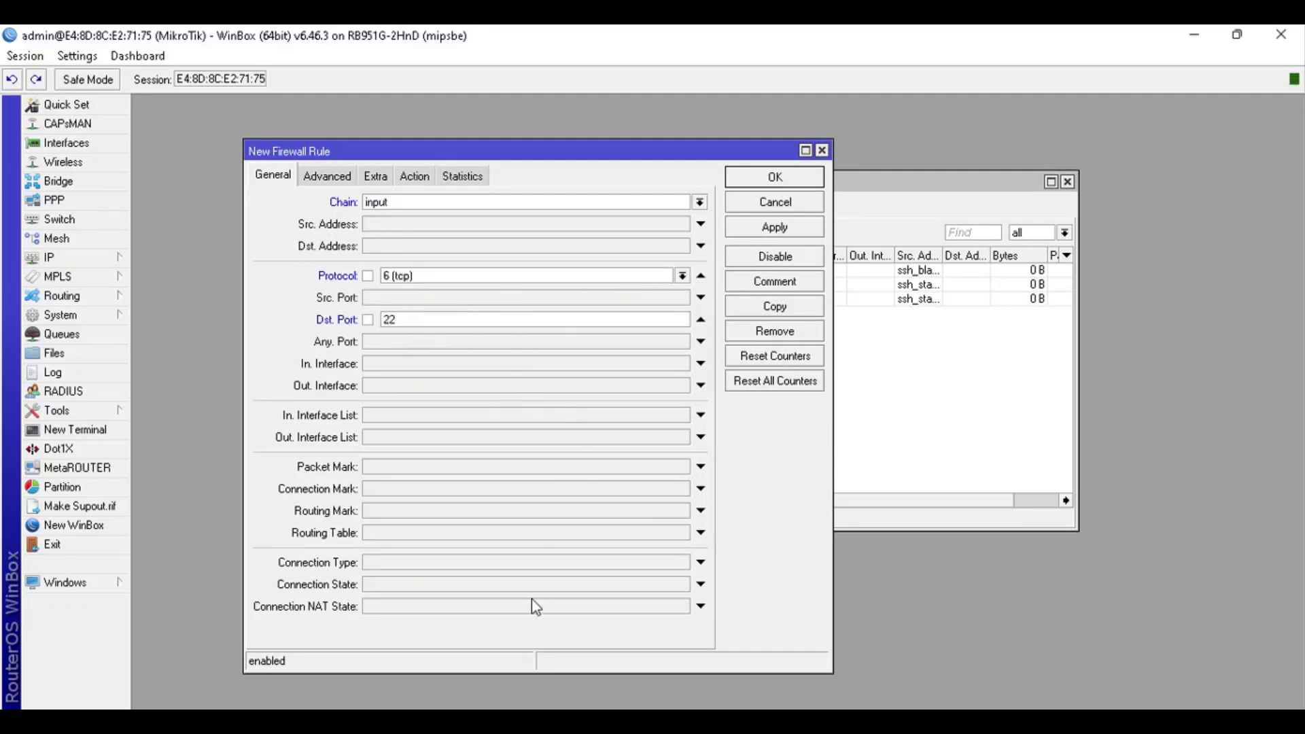
pyautogui.click(443, 590)
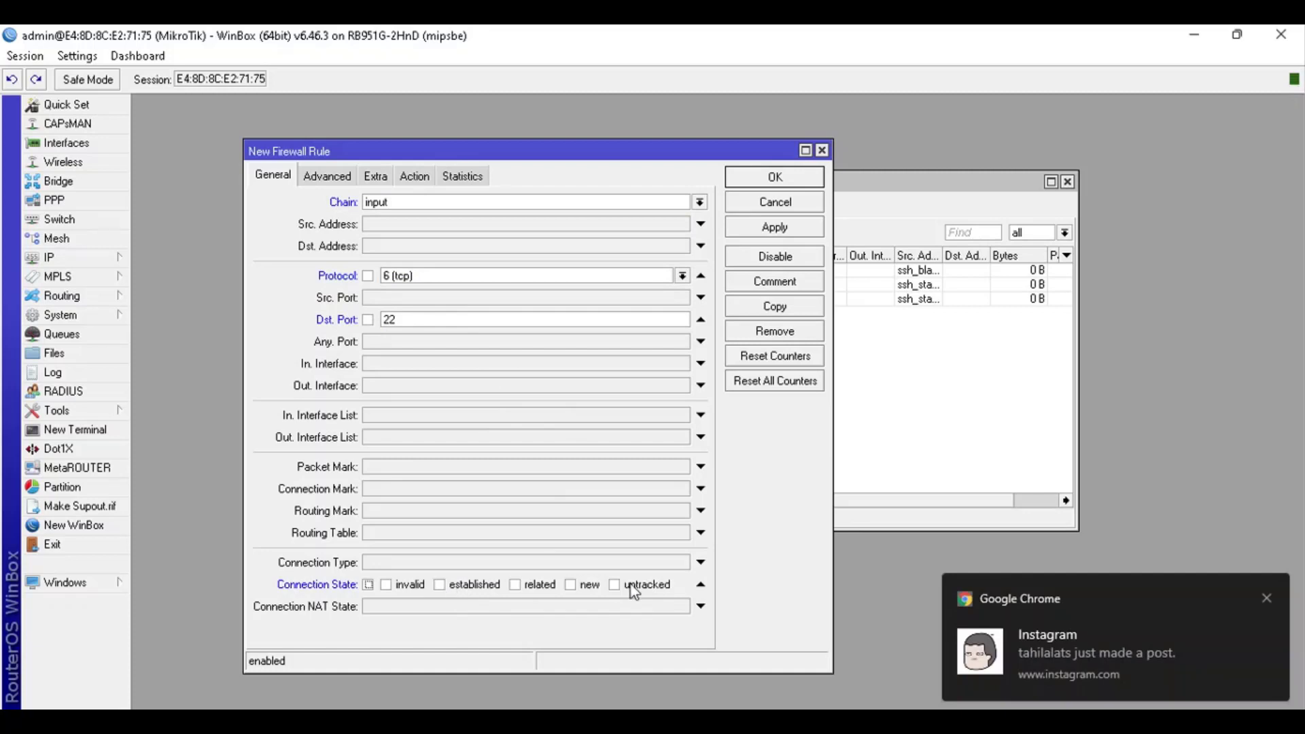
pyautogui.click(572, 585)
pyautogui.click(1266, 597)
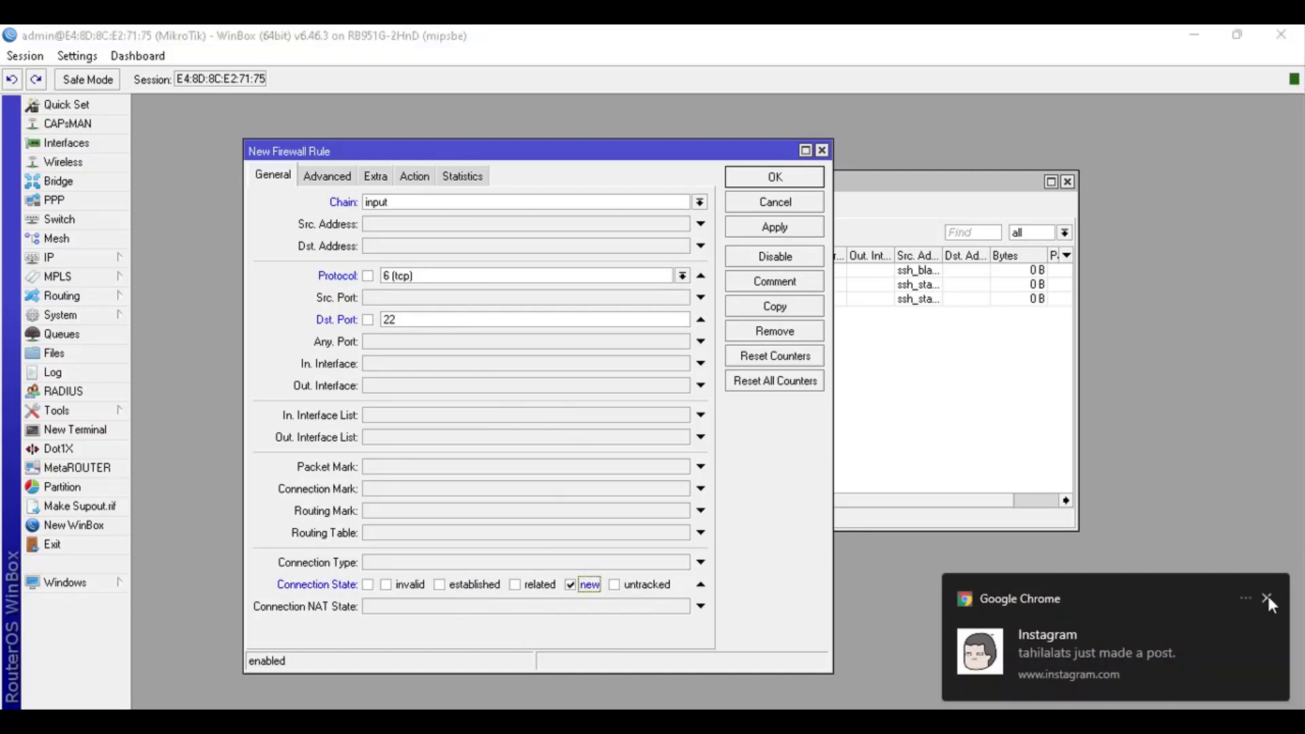
pyautogui.click(337, 178)
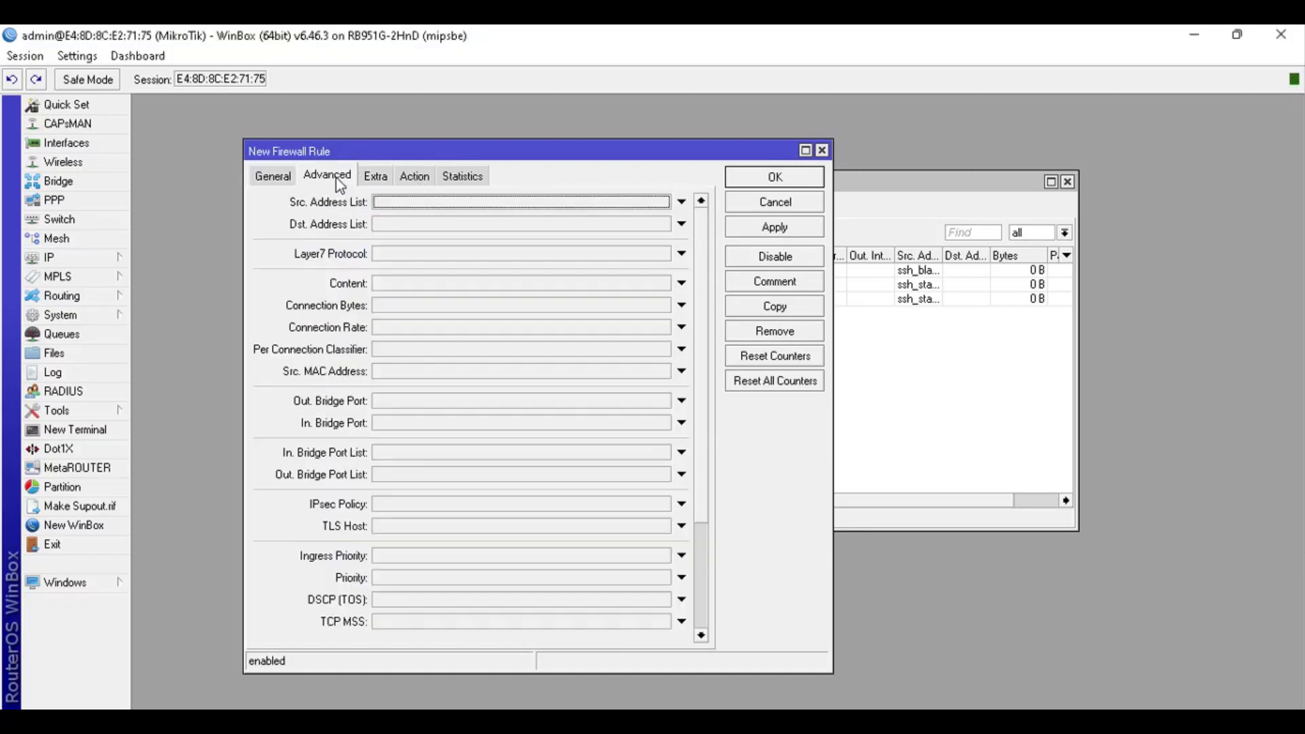
# Set the Src. Address List to ssh_stage1, as given in the wiki
pyautogui.hotkey('alt', 'Tab')
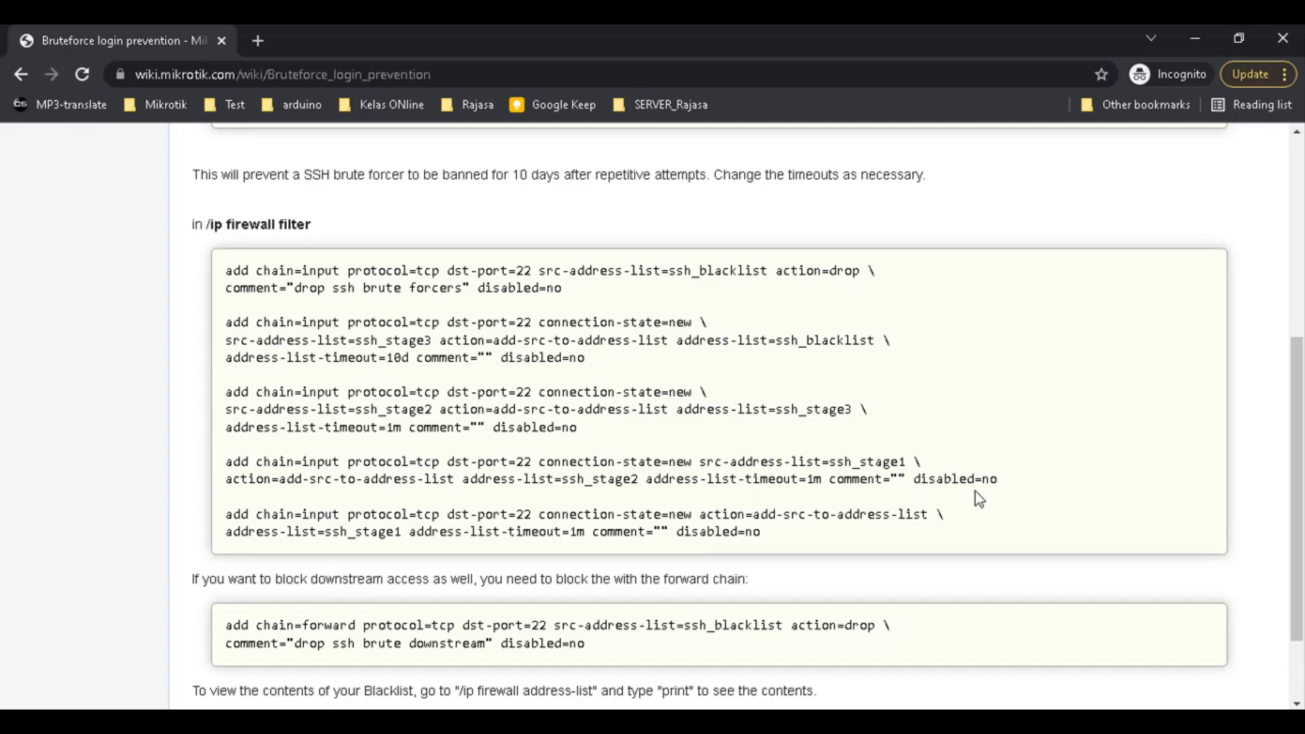
pyautogui.moveTo(783, 462); pyautogui.dragTo(754, 472)
pyautogui.click(708, 470)
pyautogui.moveTo(669, 462); pyautogui.dragTo(919, 478)
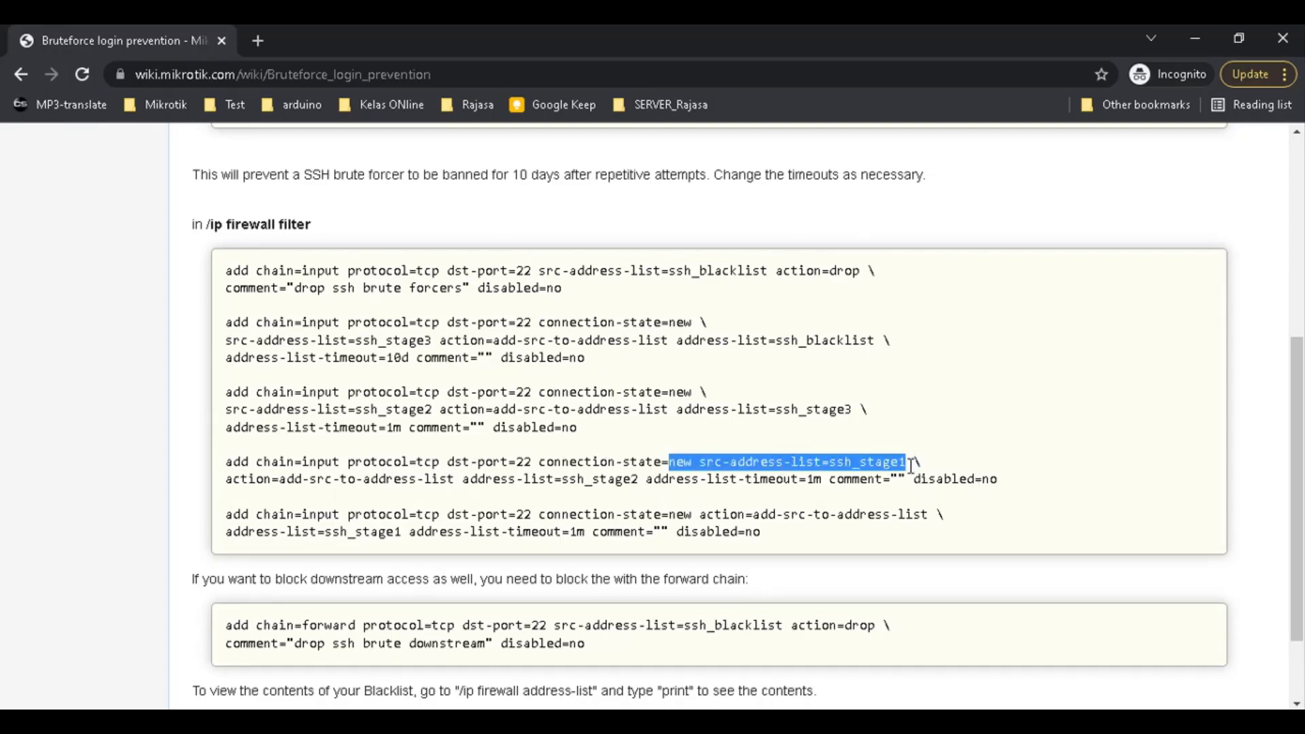
pyautogui.hotkey('alt', 'Tab')
pyautogui.click(450, 202)
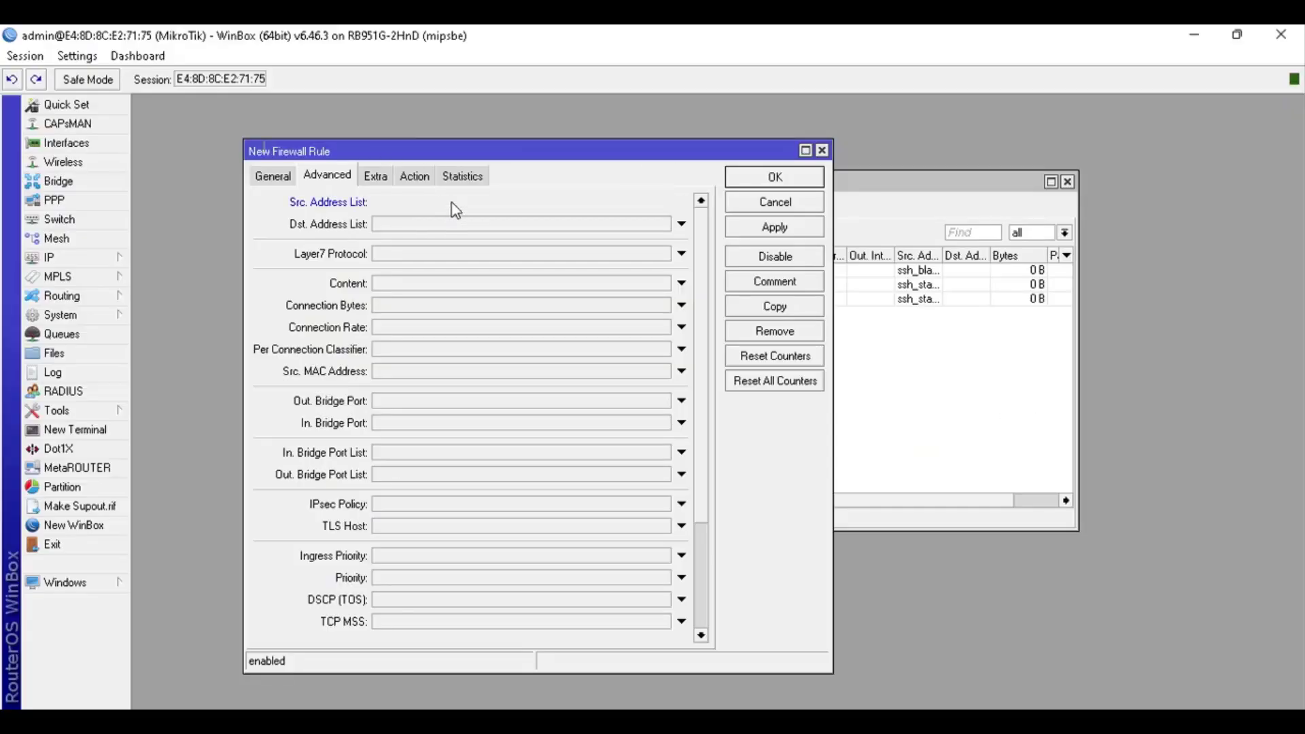
pyautogui.click(664, 202)
pyautogui.click(663, 204)
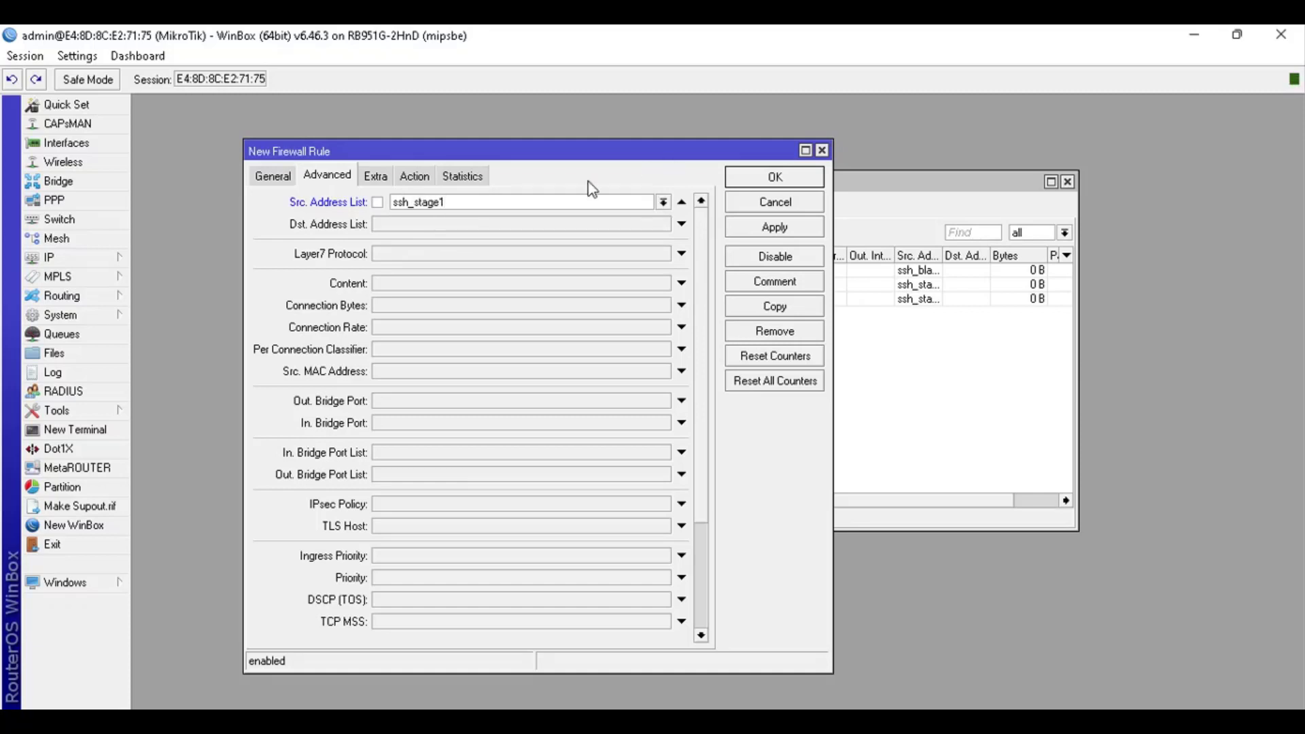
pyautogui.click(663, 203)
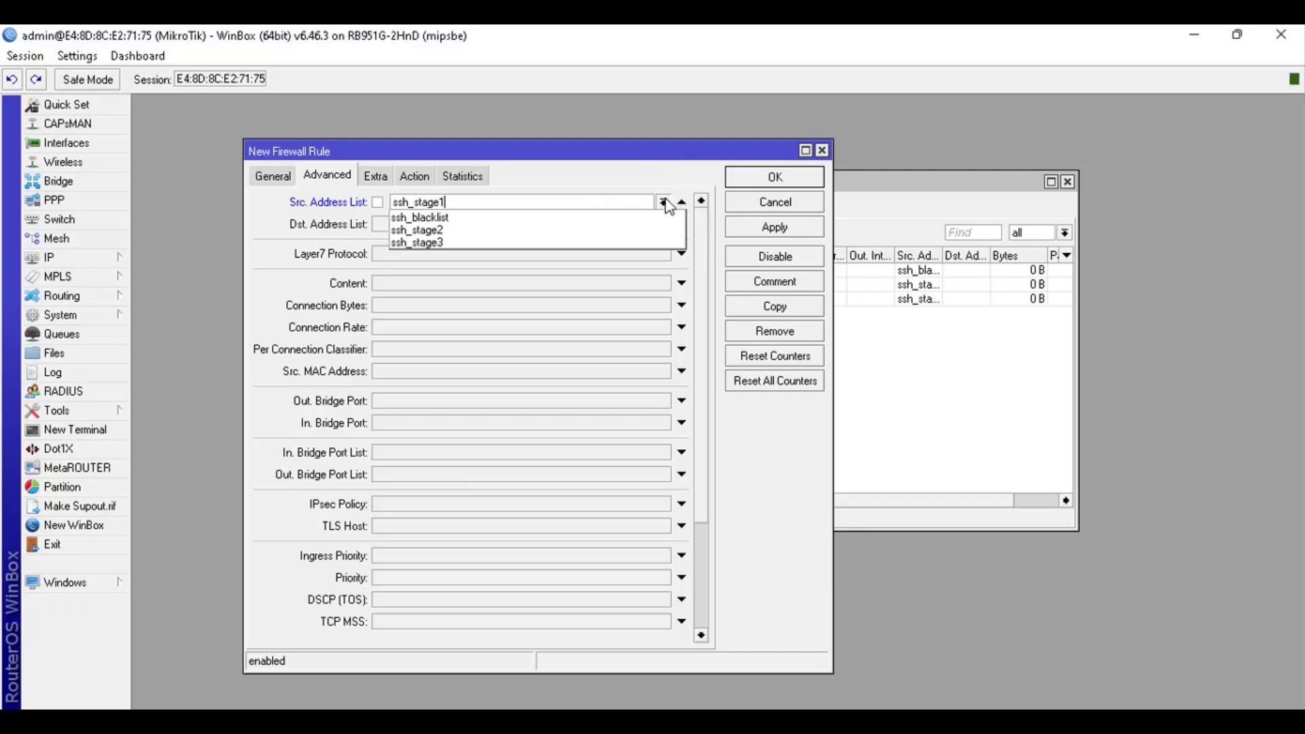
pyautogui.click(662, 203)
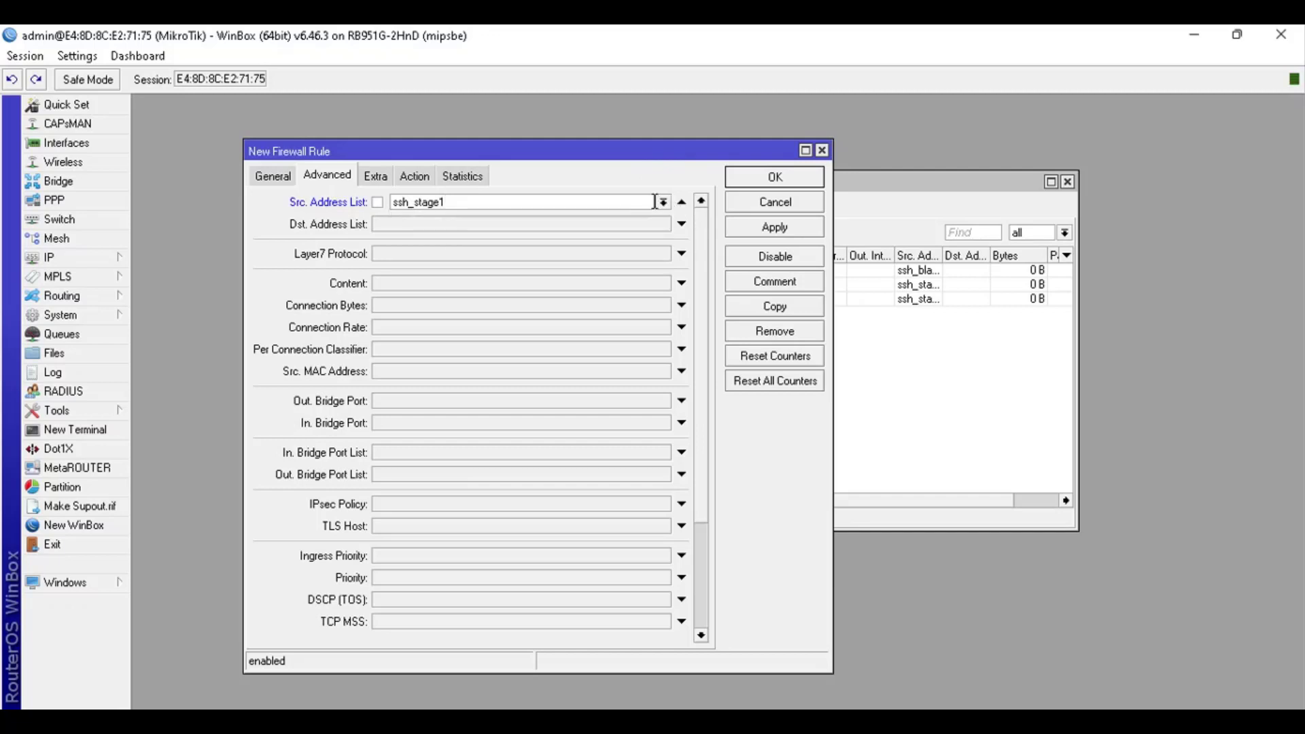
# Make the action add sources to ssh_stage2 with a 00:01:00 timeout, and save the rule
pyautogui.click(414, 176)
pyautogui.click(408, 203)
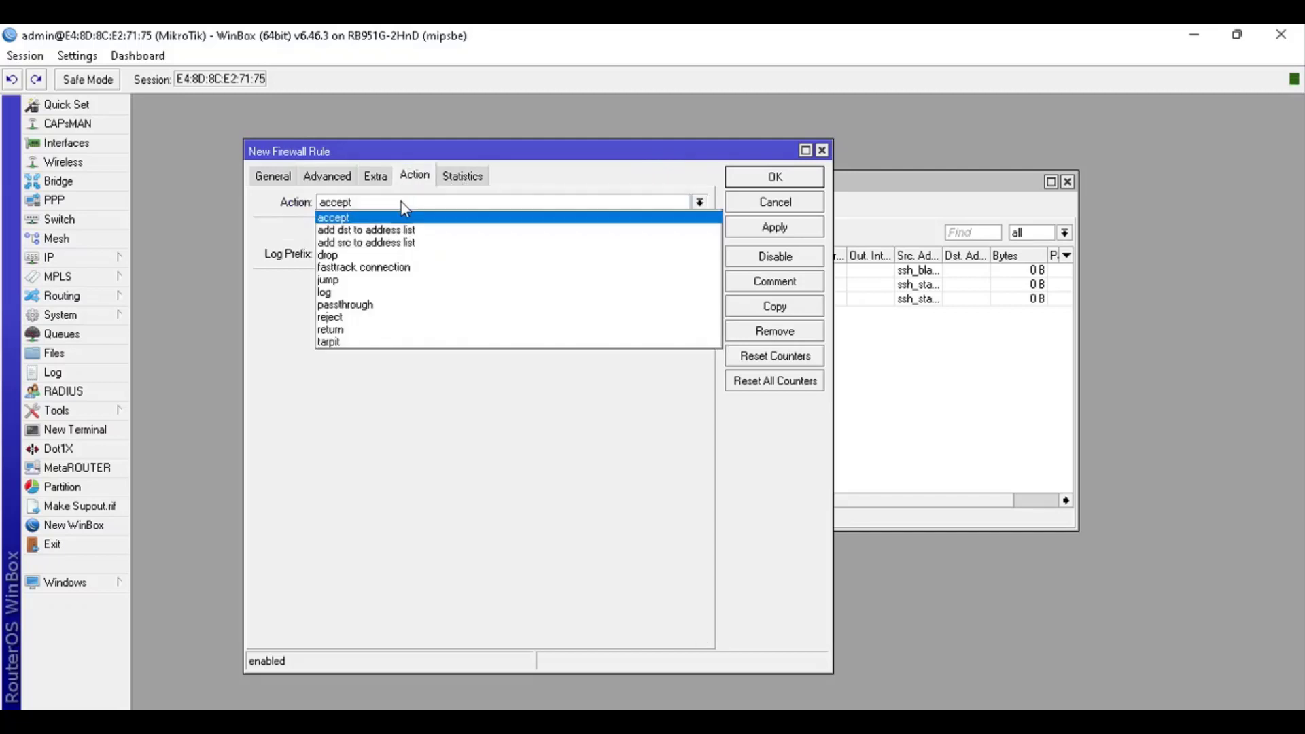
pyautogui.click(391, 243)
pyautogui.click(383, 284)
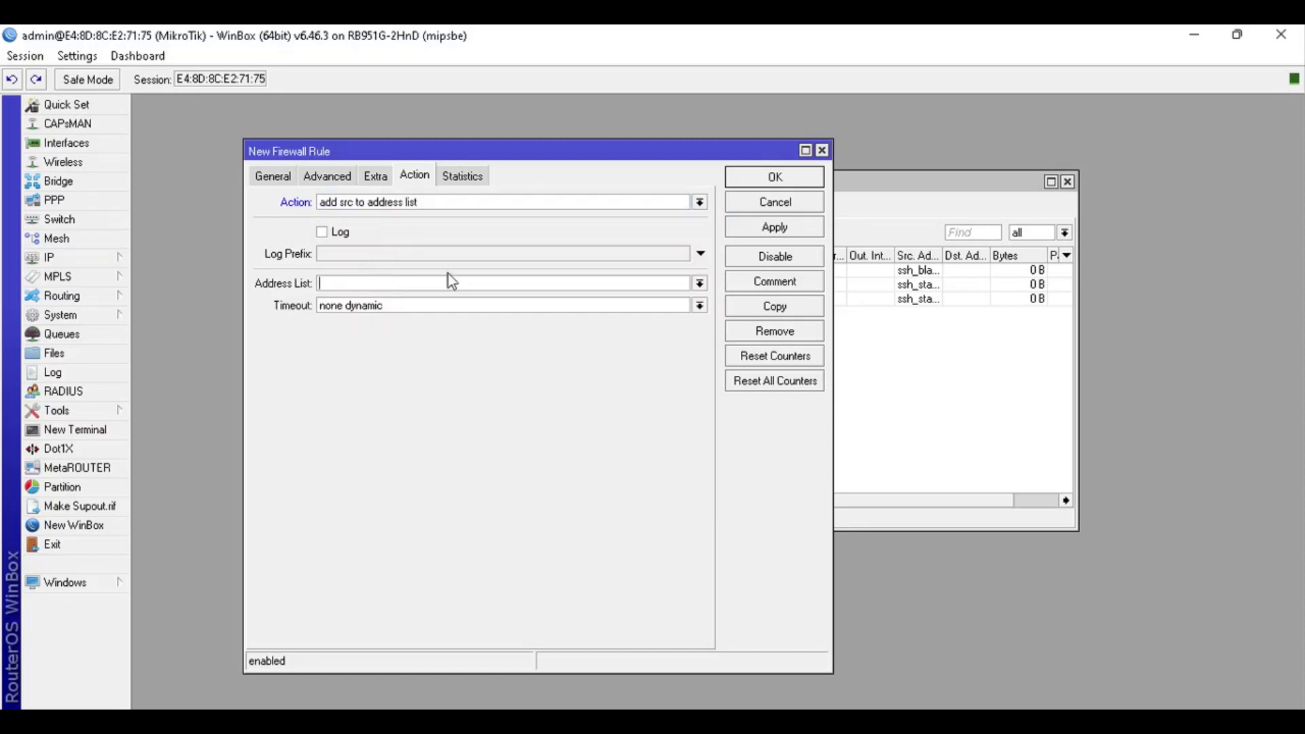
pyautogui.click(699, 283)
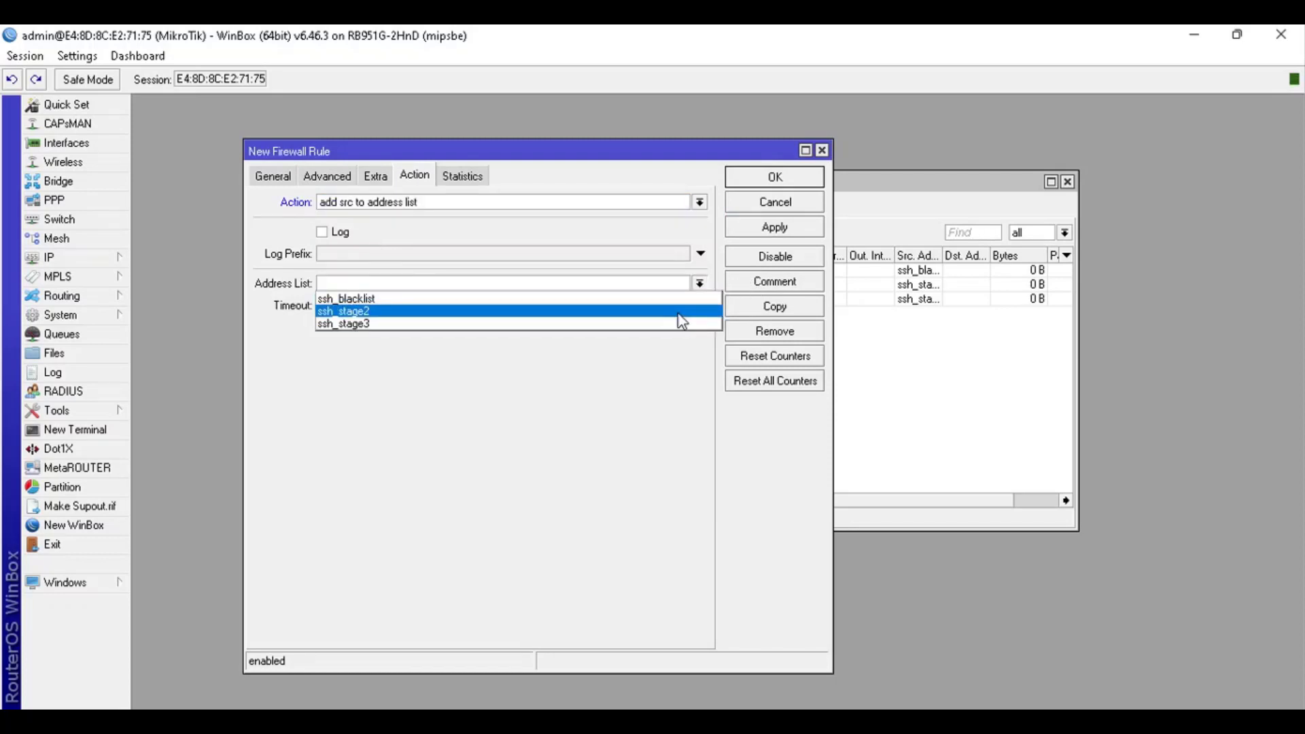
pyautogui.click(678, 313)
pyautogui.press('Tab')
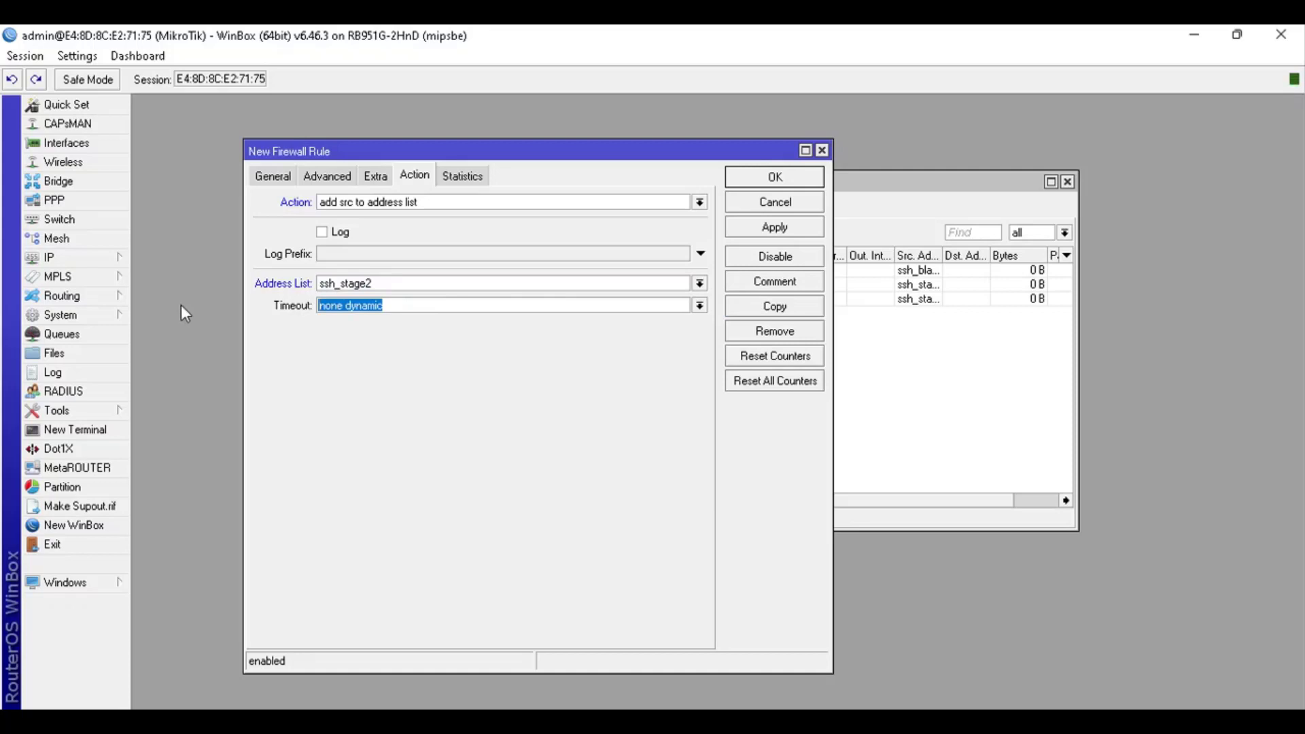
pyautogui.write('00:00')
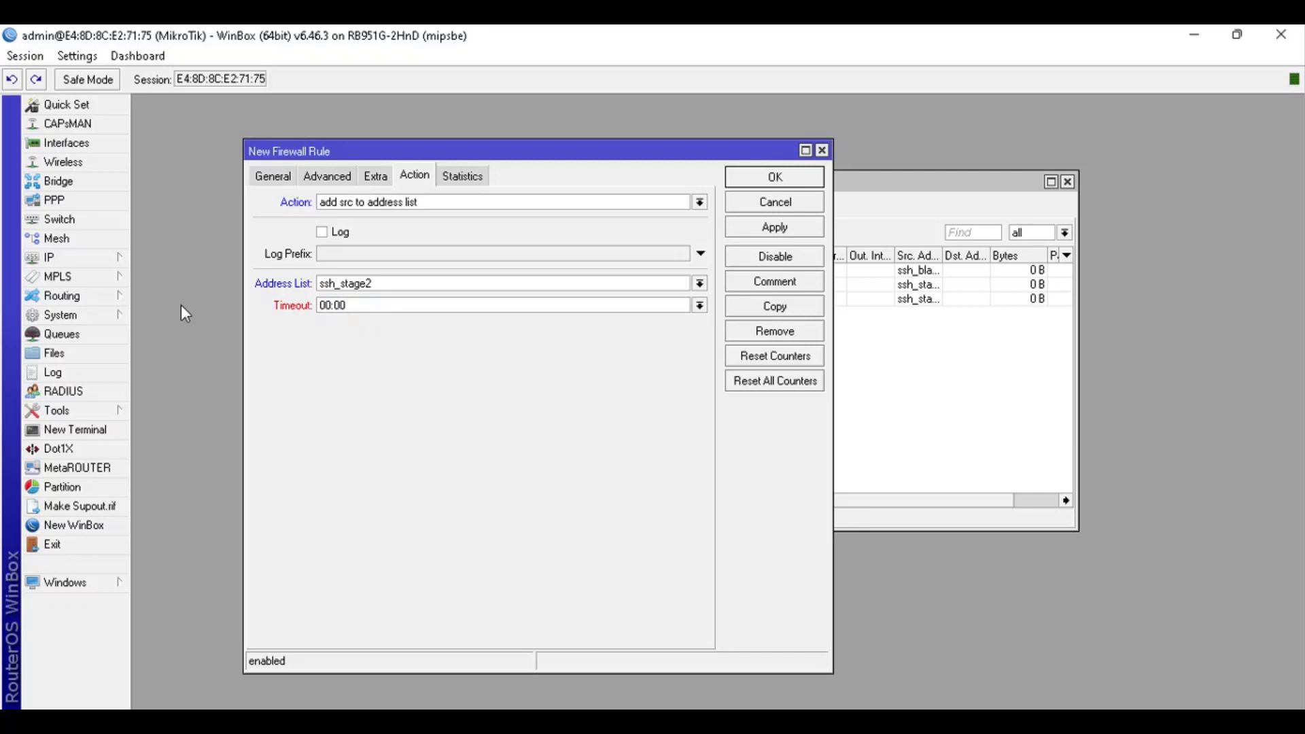
pyautogui.press('BackSpace')
pyautogui.write('1:00')
pyautogui.click(776, 178)
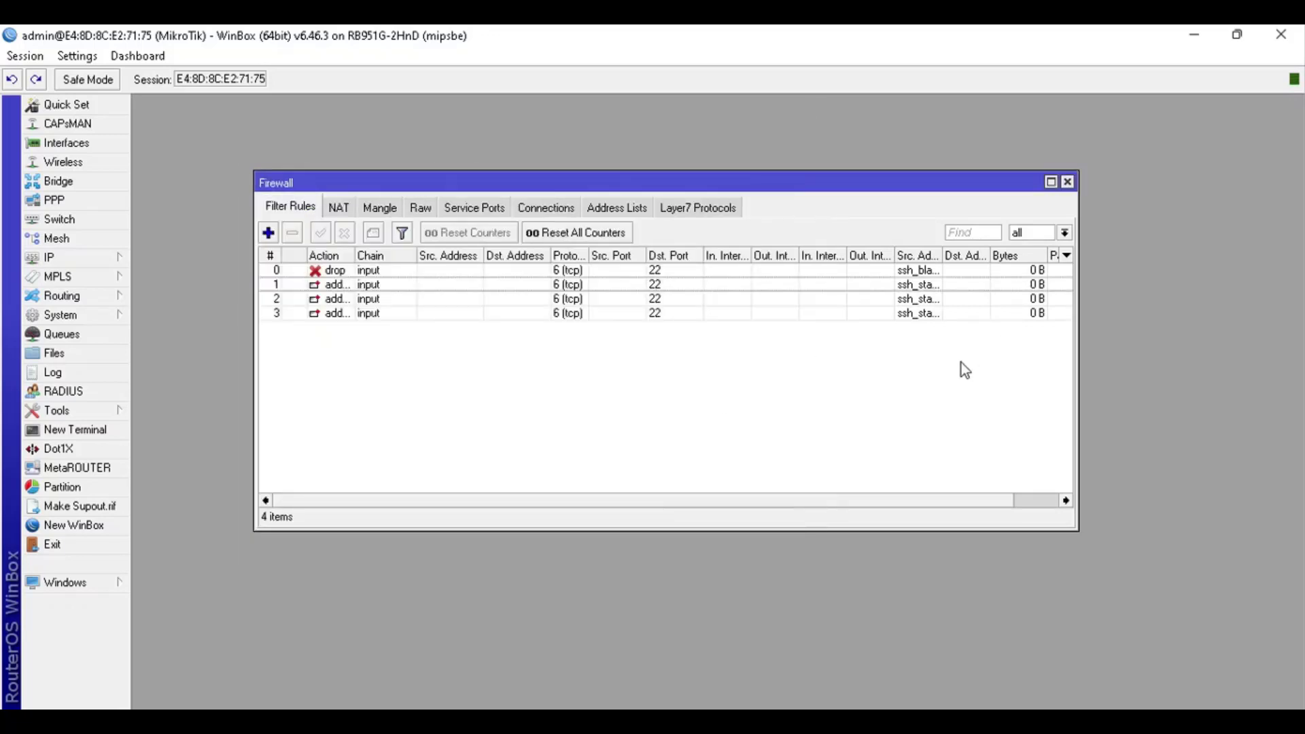
pyautogui.hotkey('alt', 'Tab')
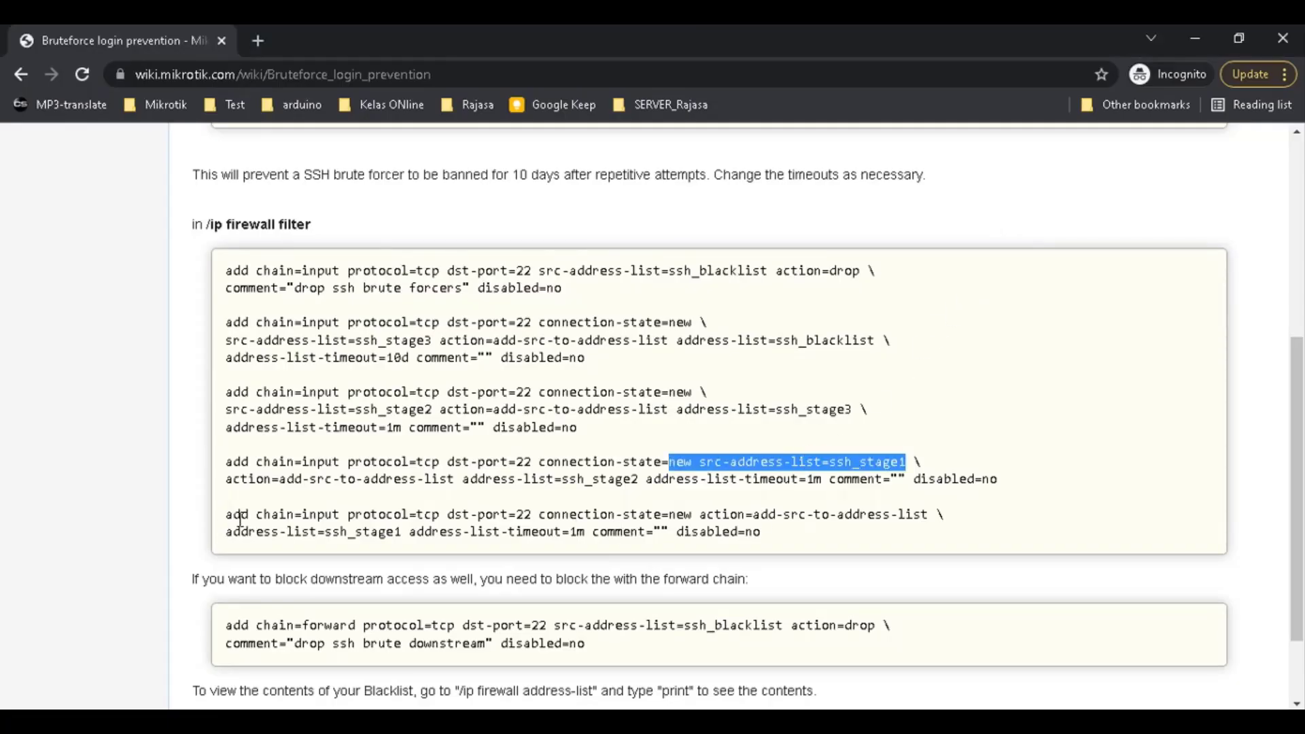
# Check the last reference rule, then start a new filter rule on the input chain
pyautogui.moveTo(226, 515); pyautogui.dragTo(555, 530)
pyautogui.click(620, 531)
pyautogui.hotkey('alt', 'Tab')
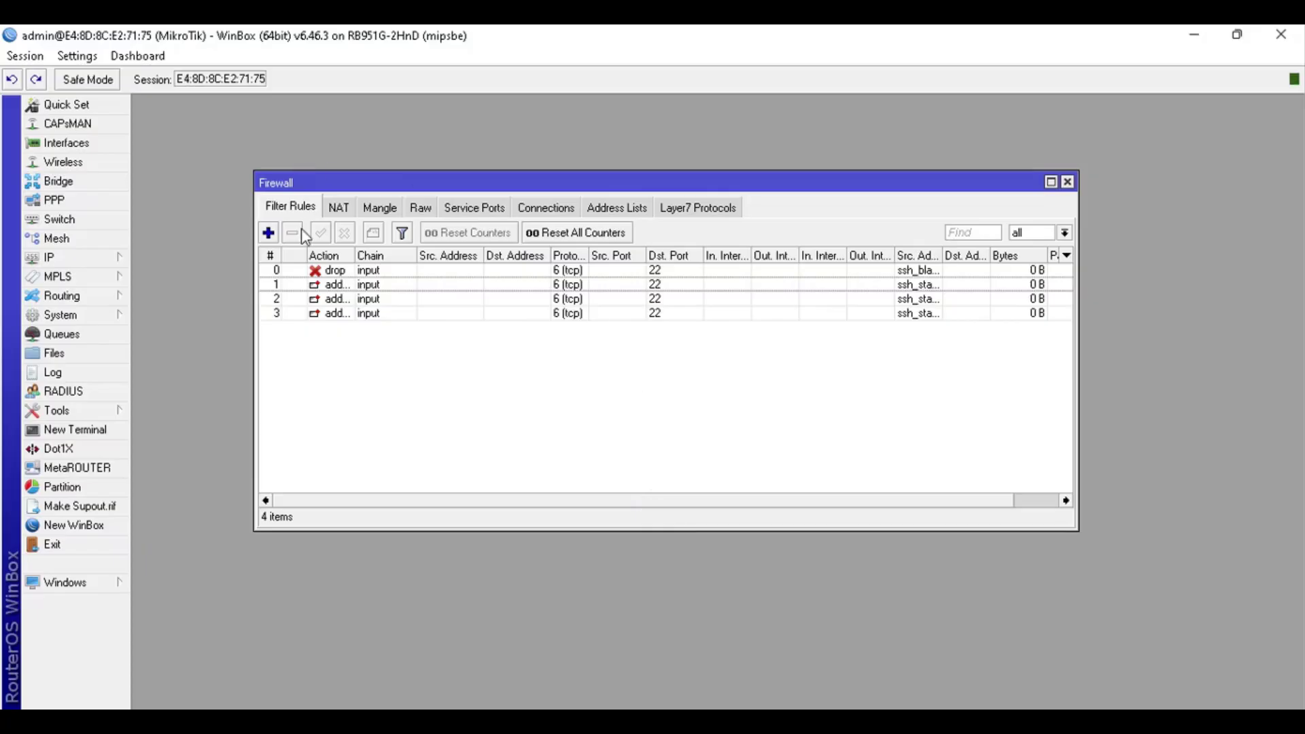
pyautogui.click(268, 233)
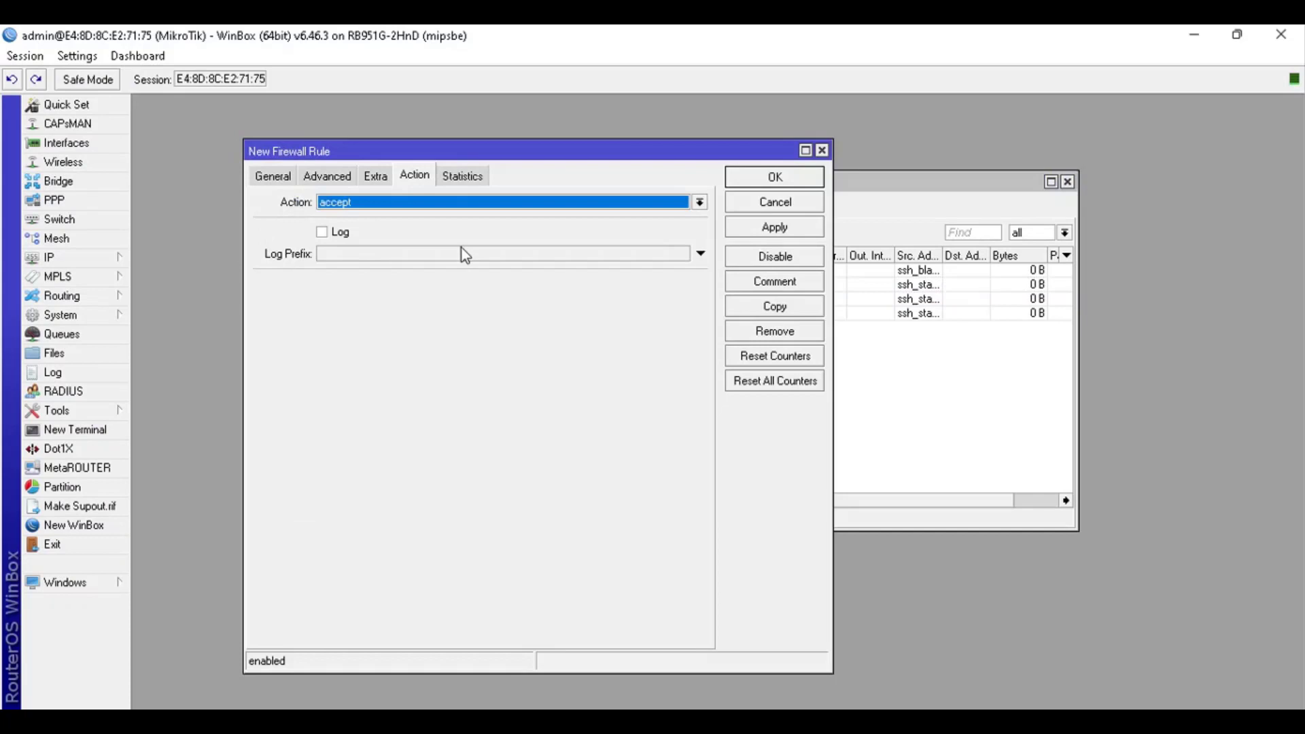
pyautogui.click(266, 178)
pyautogui.click(699, 202)
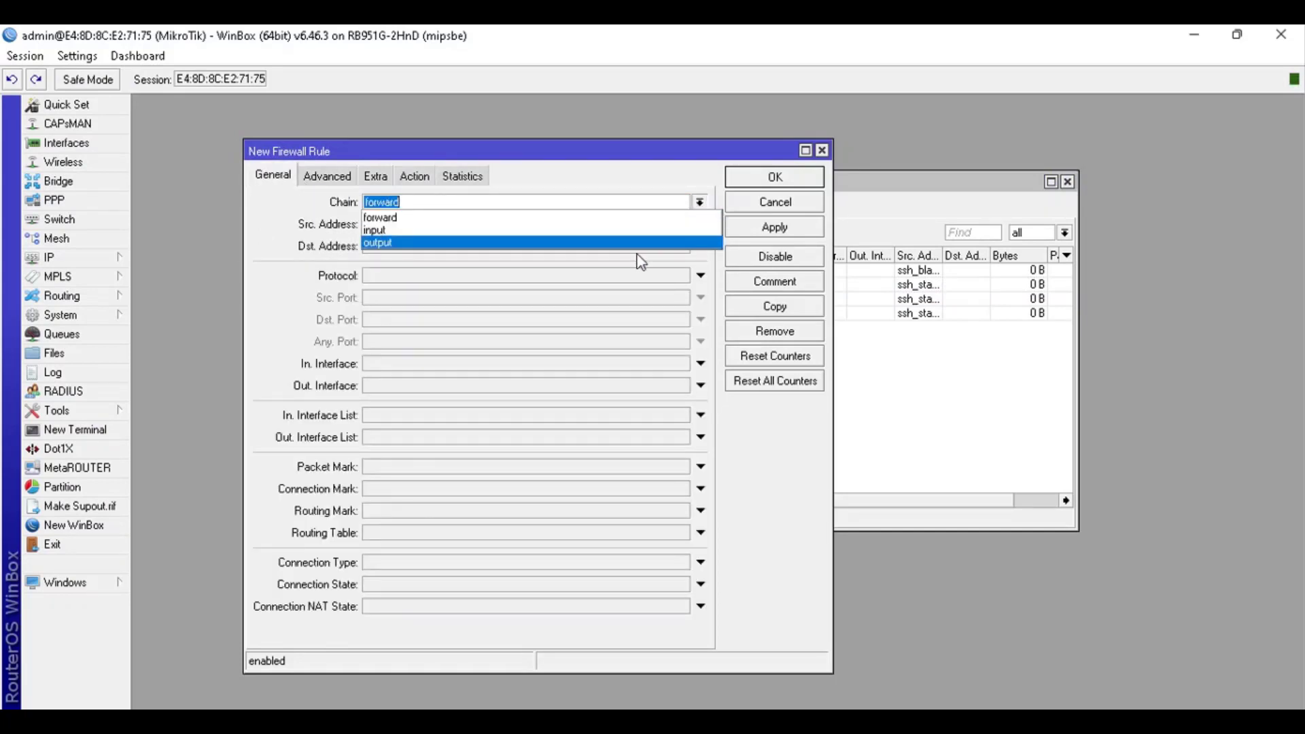
pyautogui.click(639, 236)
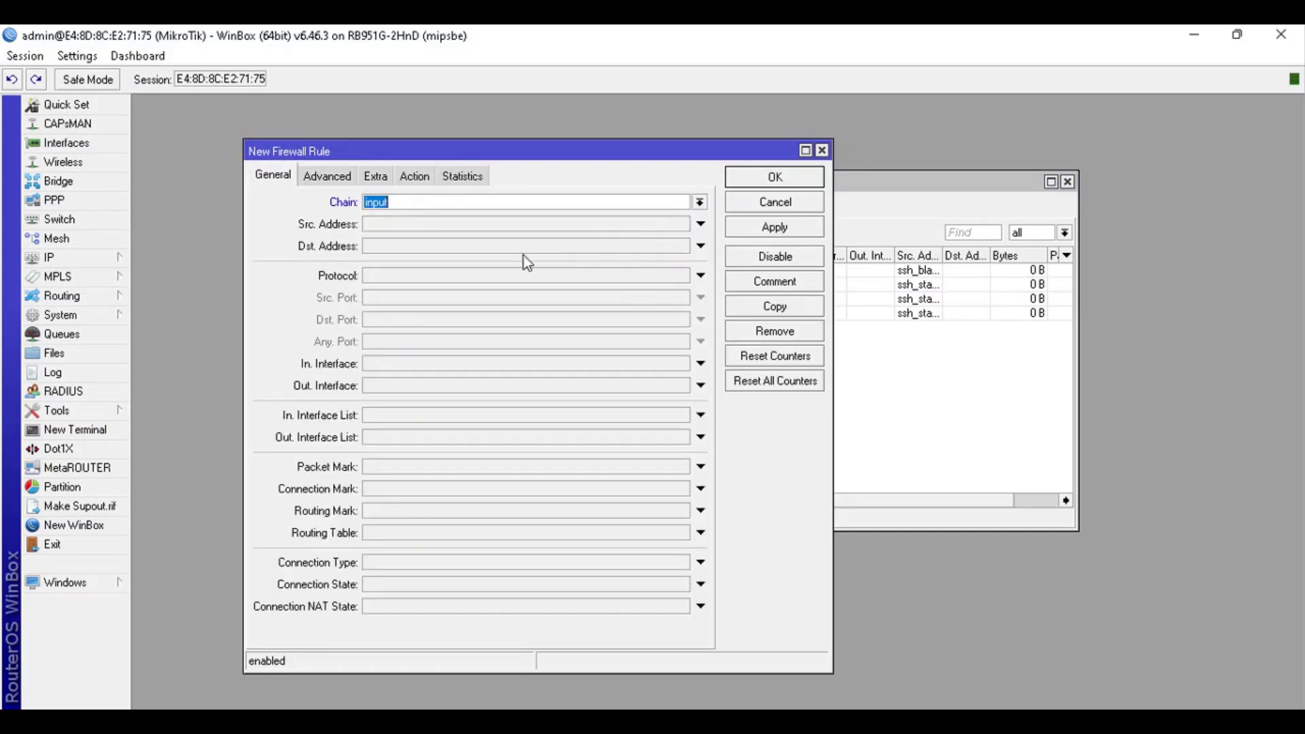
# Match TCP protocol, destination port 22 and connection state new
pyautogui.click(425, 276)
pyautogui.click(701, 319)
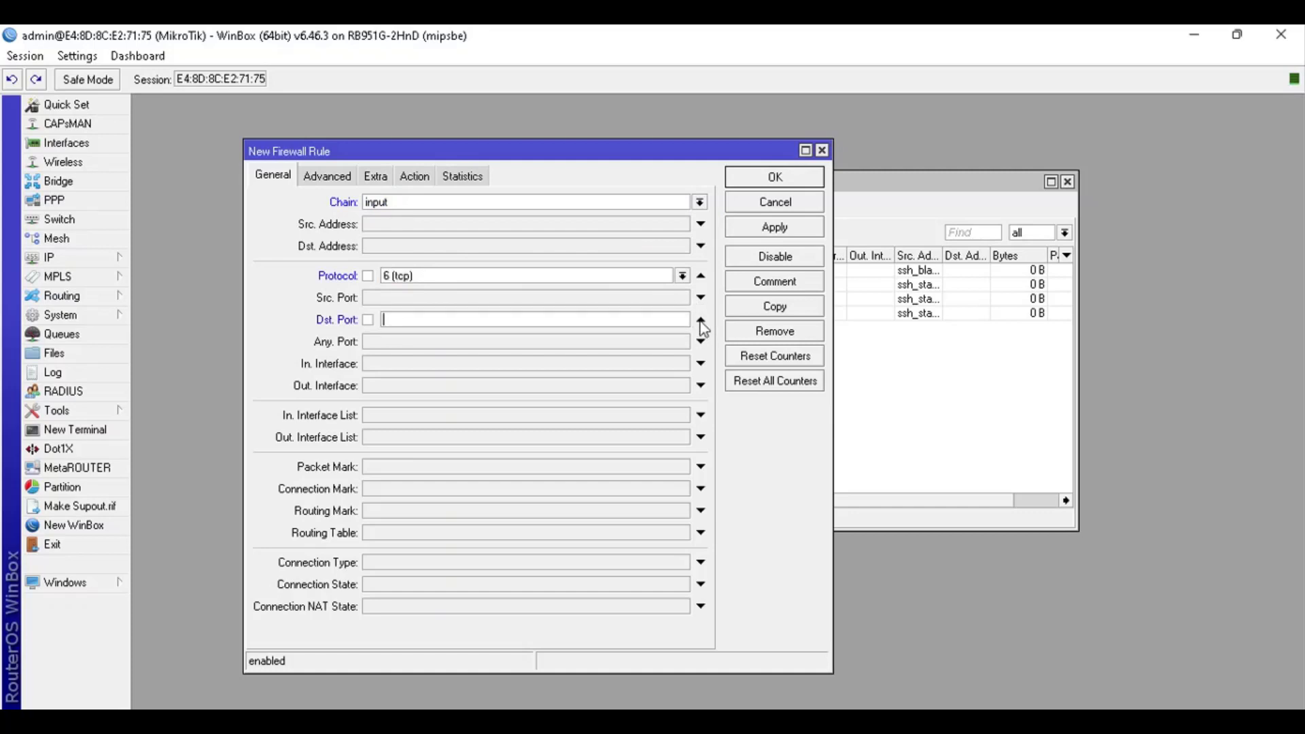
pyautogui.write('22')
pyautogui.click(701, 606)
pyautogui.click(707, 601)
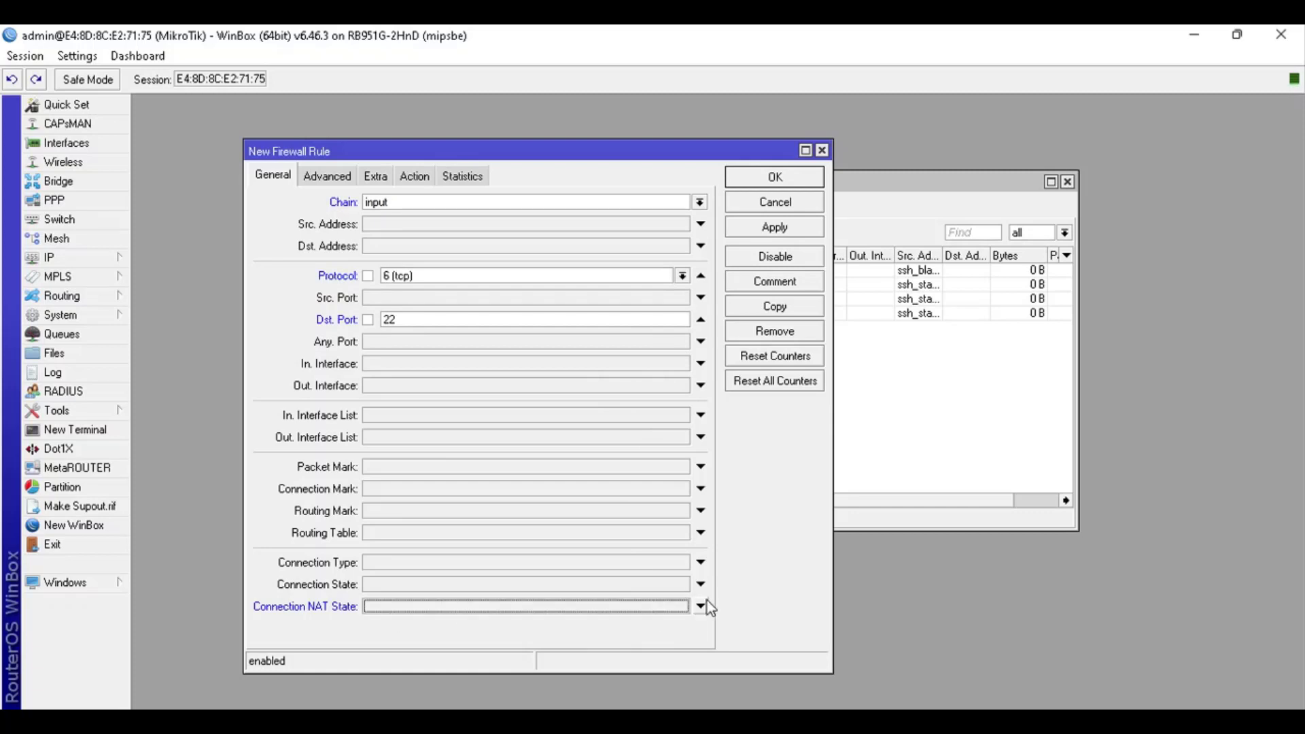
pyautogui.click(700, 585)
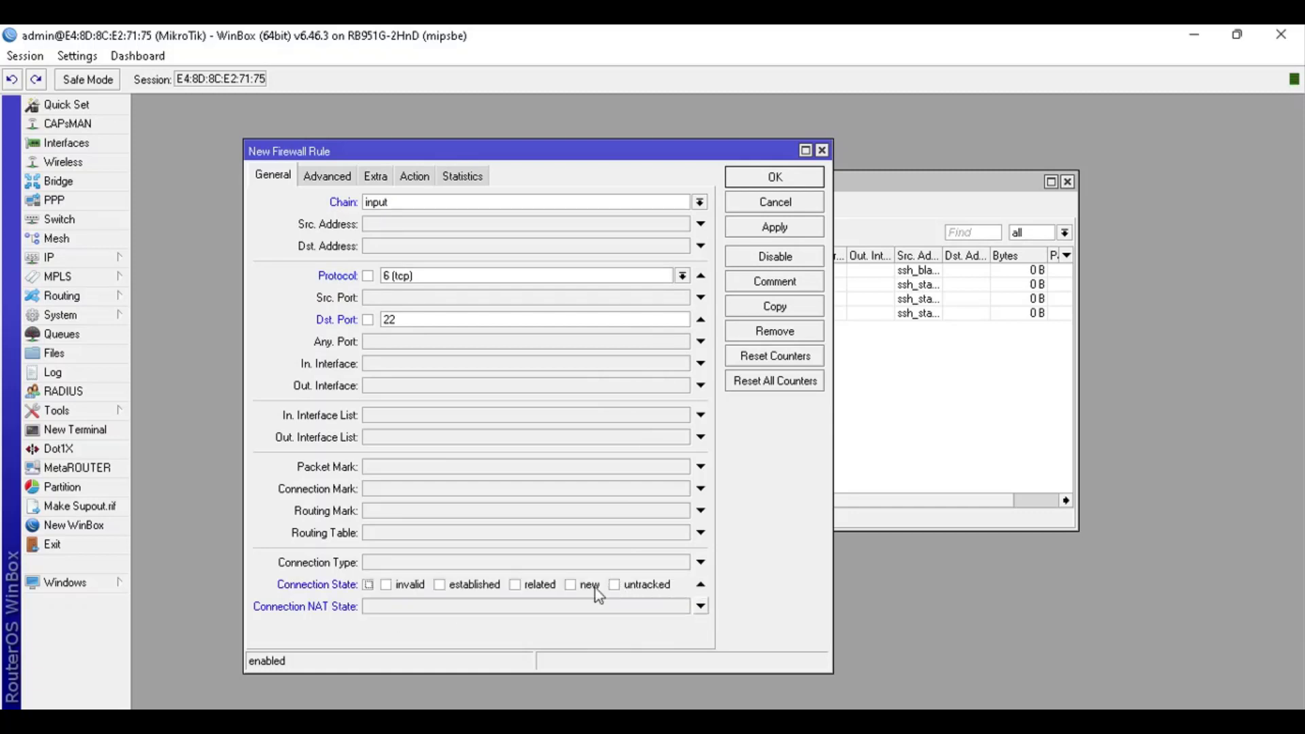
pyautogui.click(587, 586)
# Try a source address list match on the Advanced tab, then turn it off again
pyautogui.click(327, 176)
pyautogui.click(445, 204)
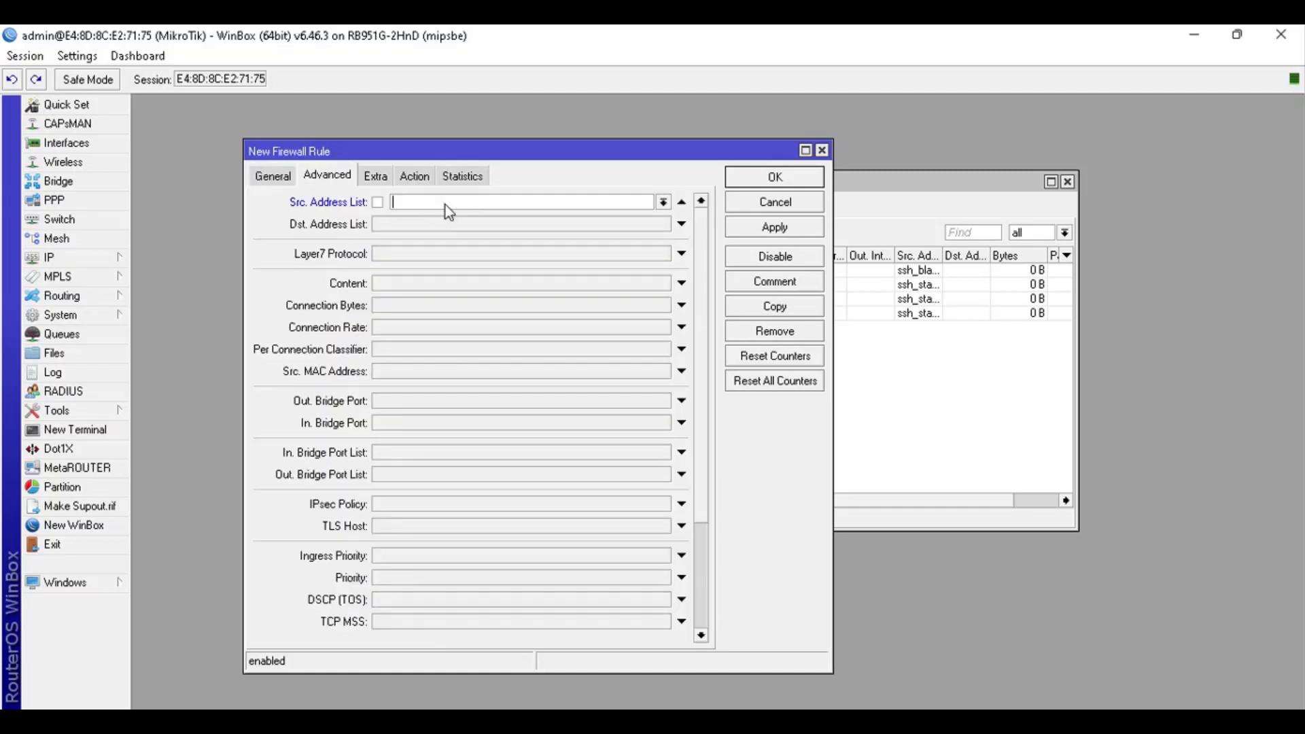
pyautogui.click(664, 202)
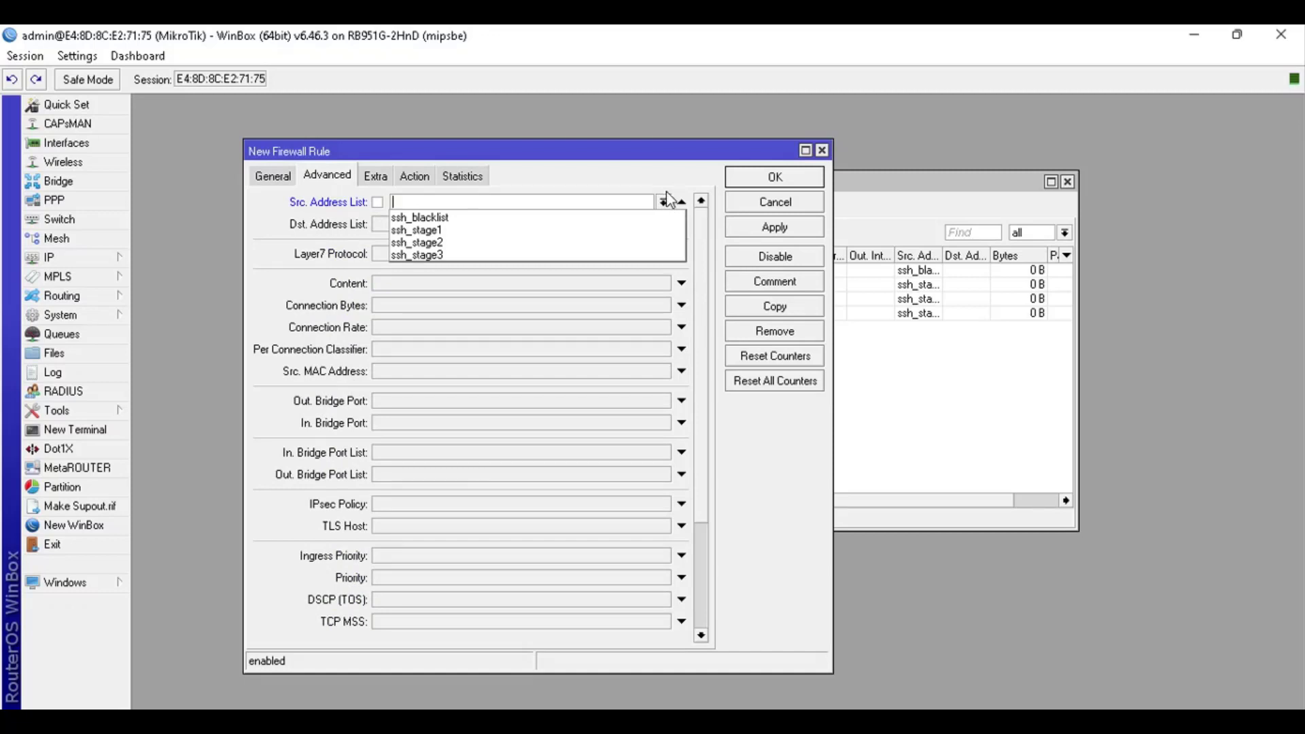
pyautogui.click(689, 207)
pyautogui.click(681, 203)
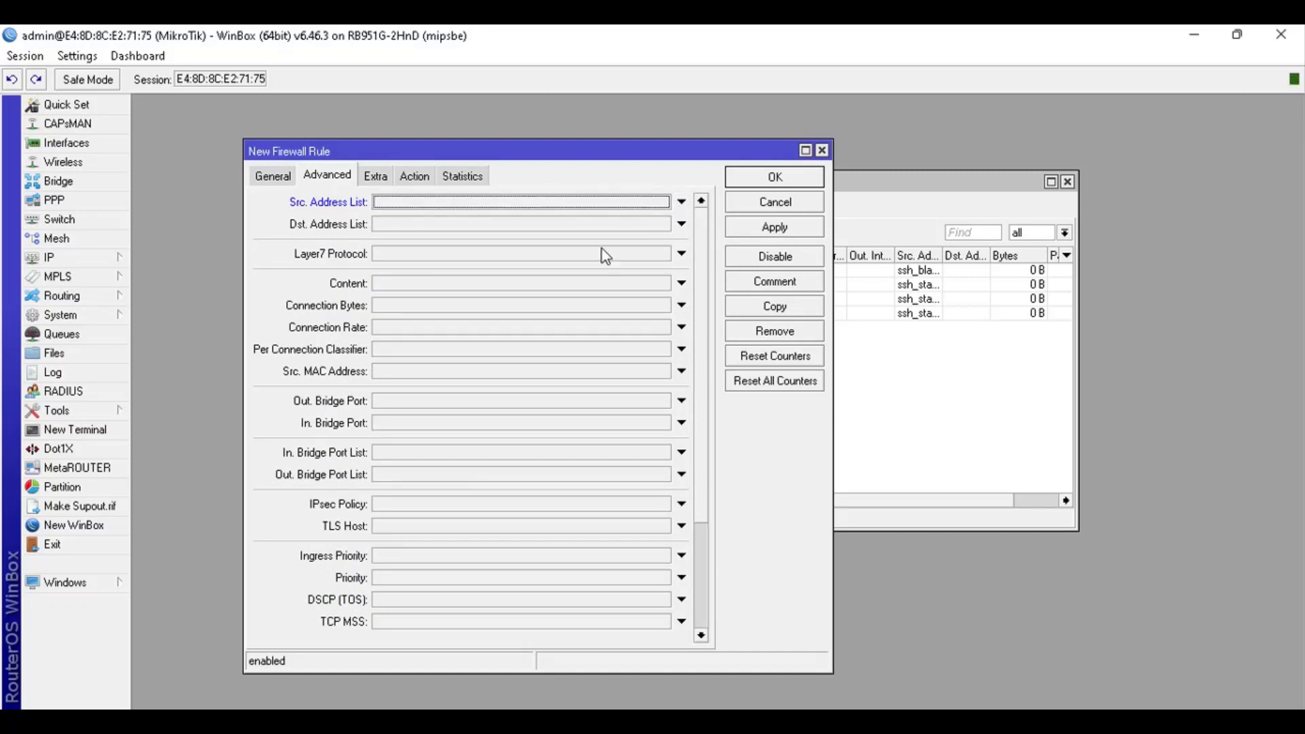
# Compare with the last reference rule in the wiki, highlighting its action part
pyautogui.hotkey('alt', 'Tab')
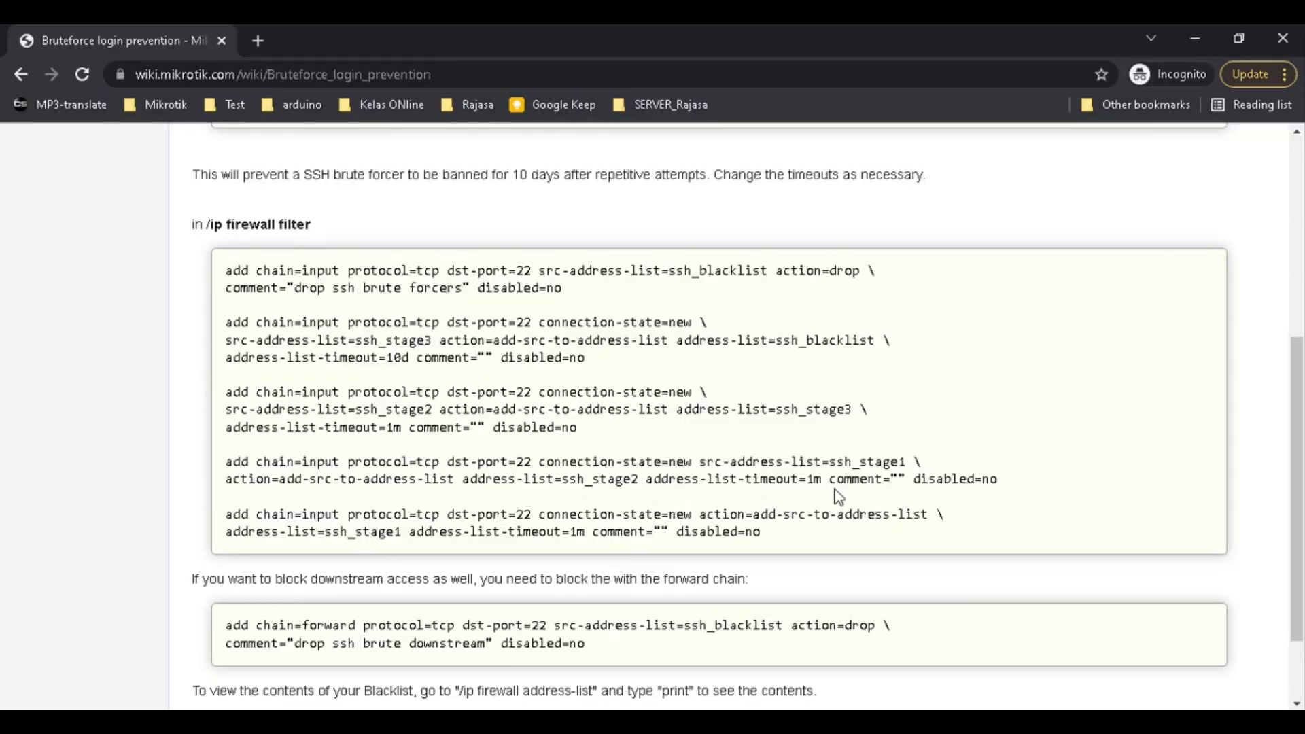
pyautogui.hotkey('alt', 'Tab')
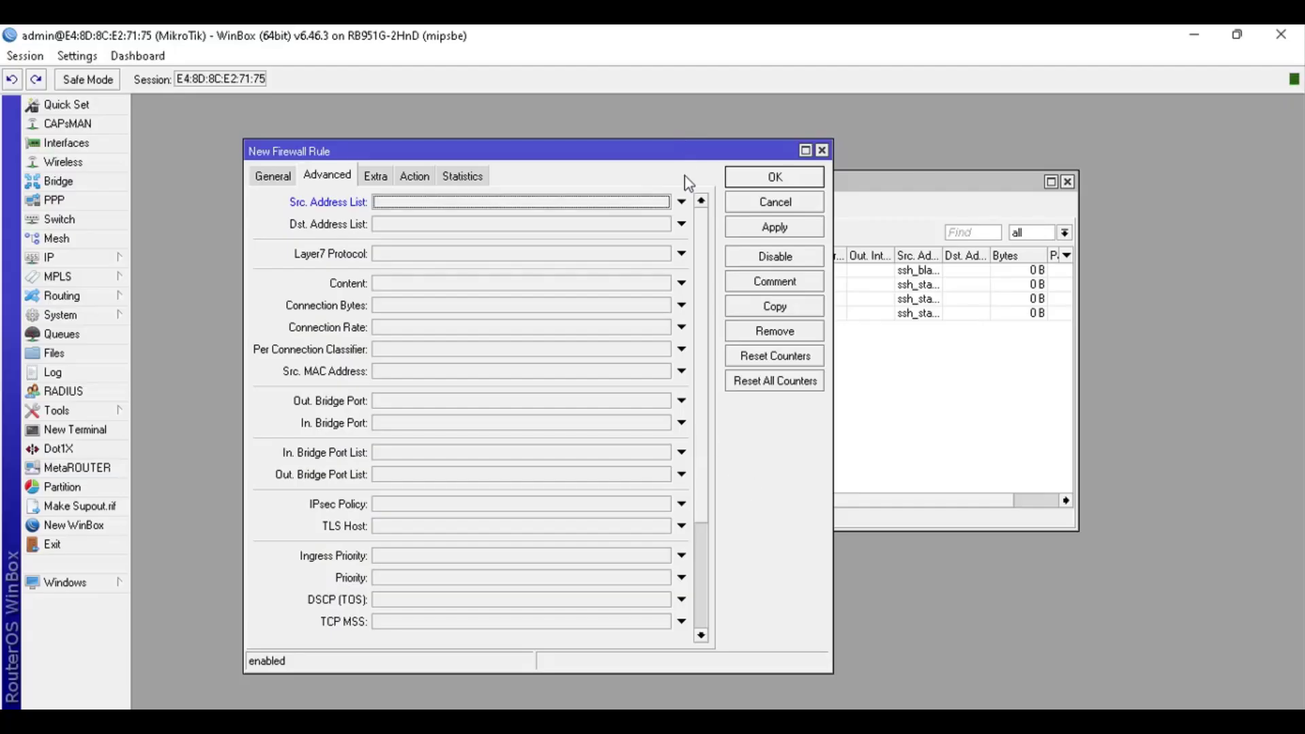
pyautogui.hotkey('alt', 'Tab')
pyautogui.moveTo(775, 540); pyautogui.dragTo(424, 517)
pyautogui.click(658, 520)
pyautogui.moveTo(658, 520); pyautogui.dragTo(843, 513)
pyautogui.click(843, 514)
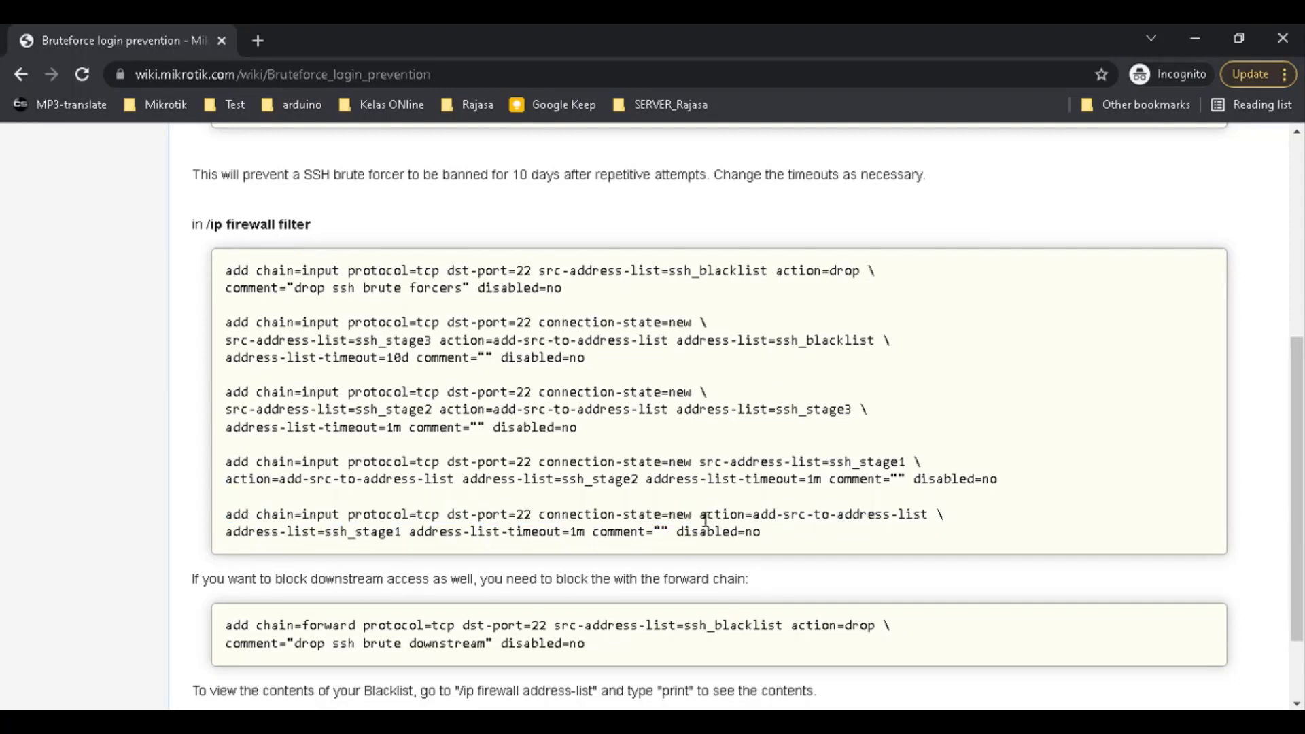
pyautogui.moveTo(705, 520); pyautogui.dragTo(908, 520)
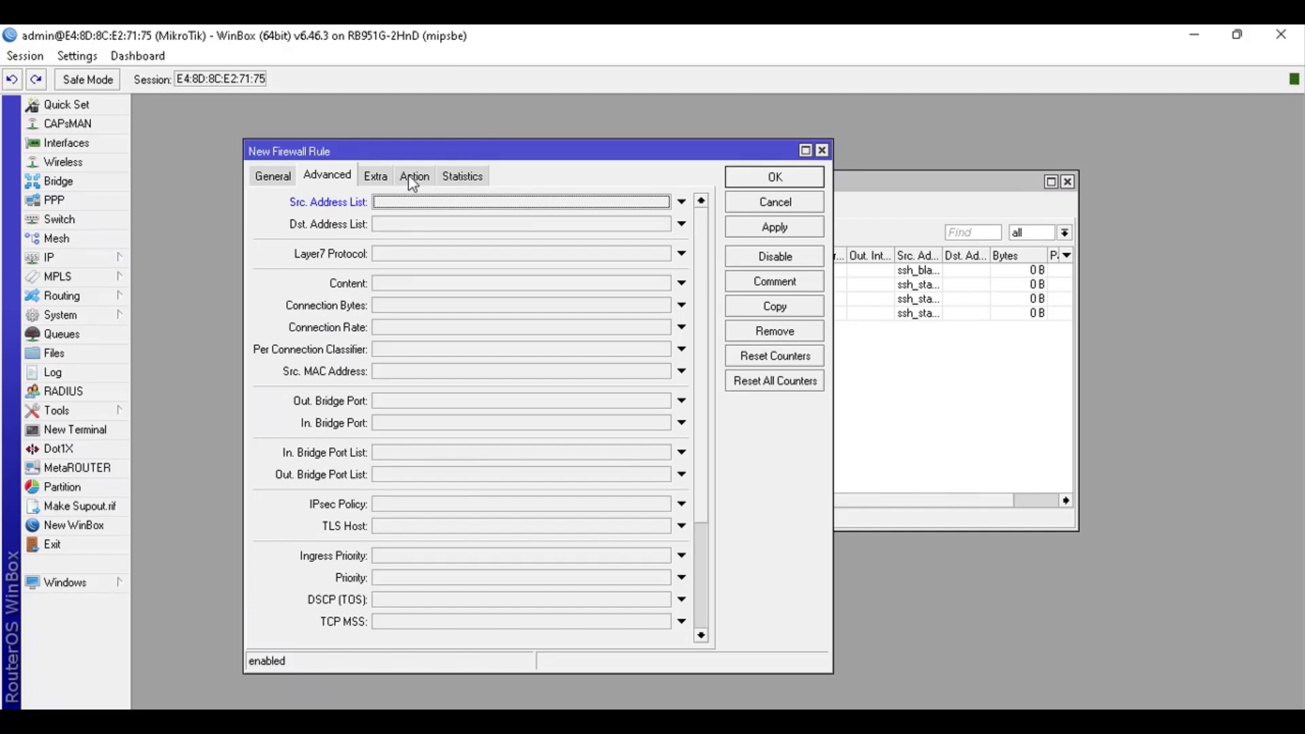
# Set the action to add source to address list ssh_stage1 with timeout 00:01:00, and save the rule
pyautogui.click(412, 178)
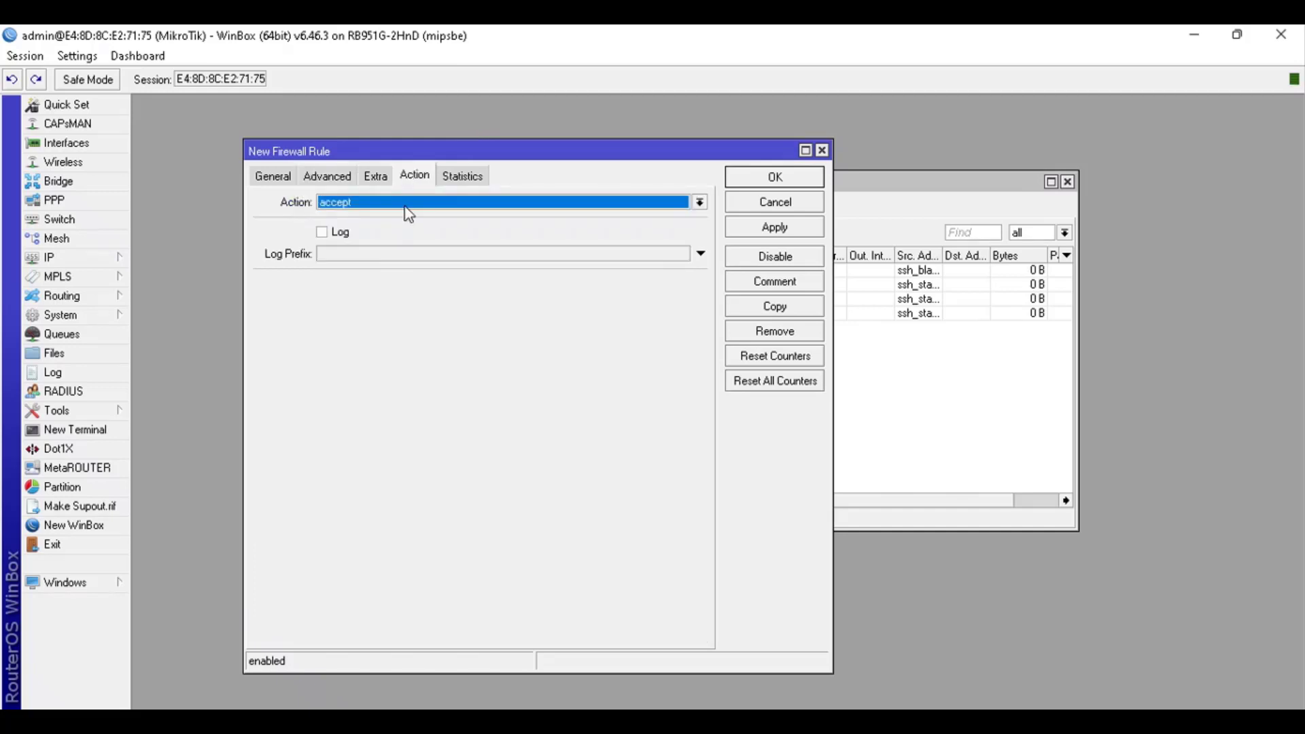
pyautogui.click(406, 205)
pyautogui.click(381, 242)
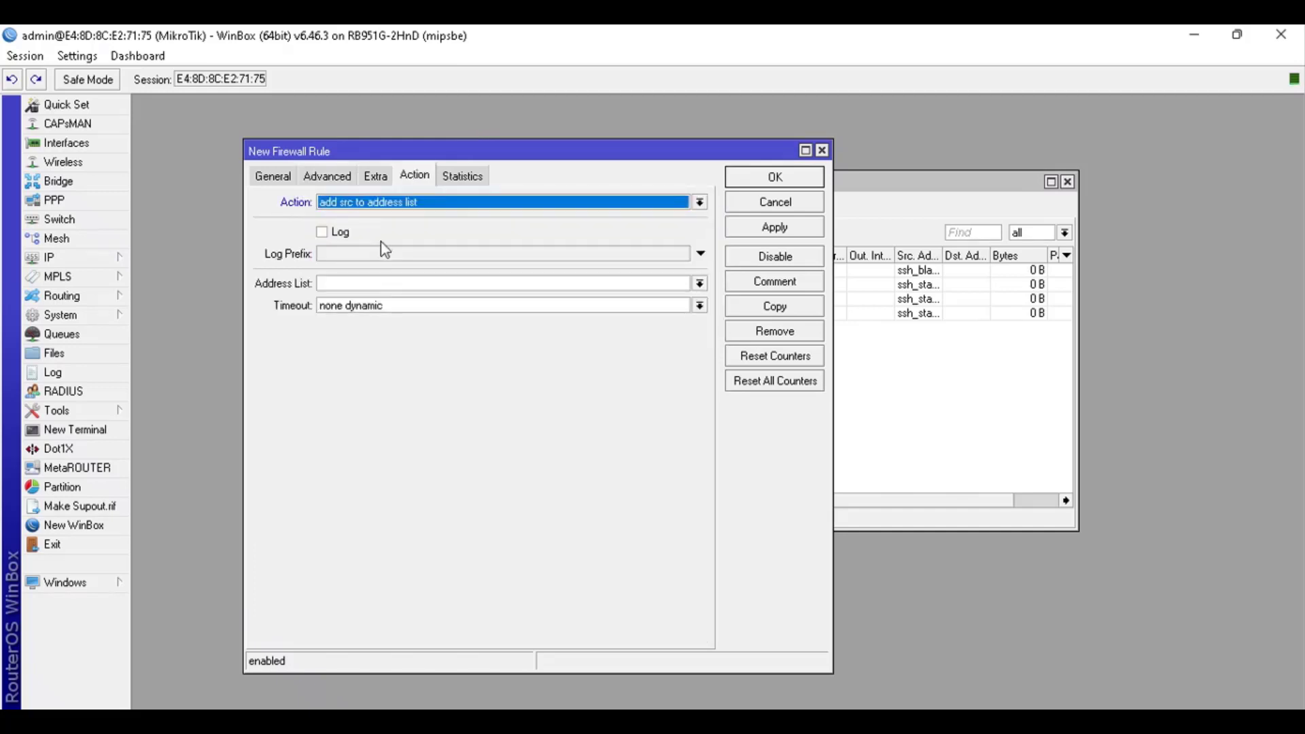
pyautogui.click(385, 285)
pyautogui.click(699, 283)
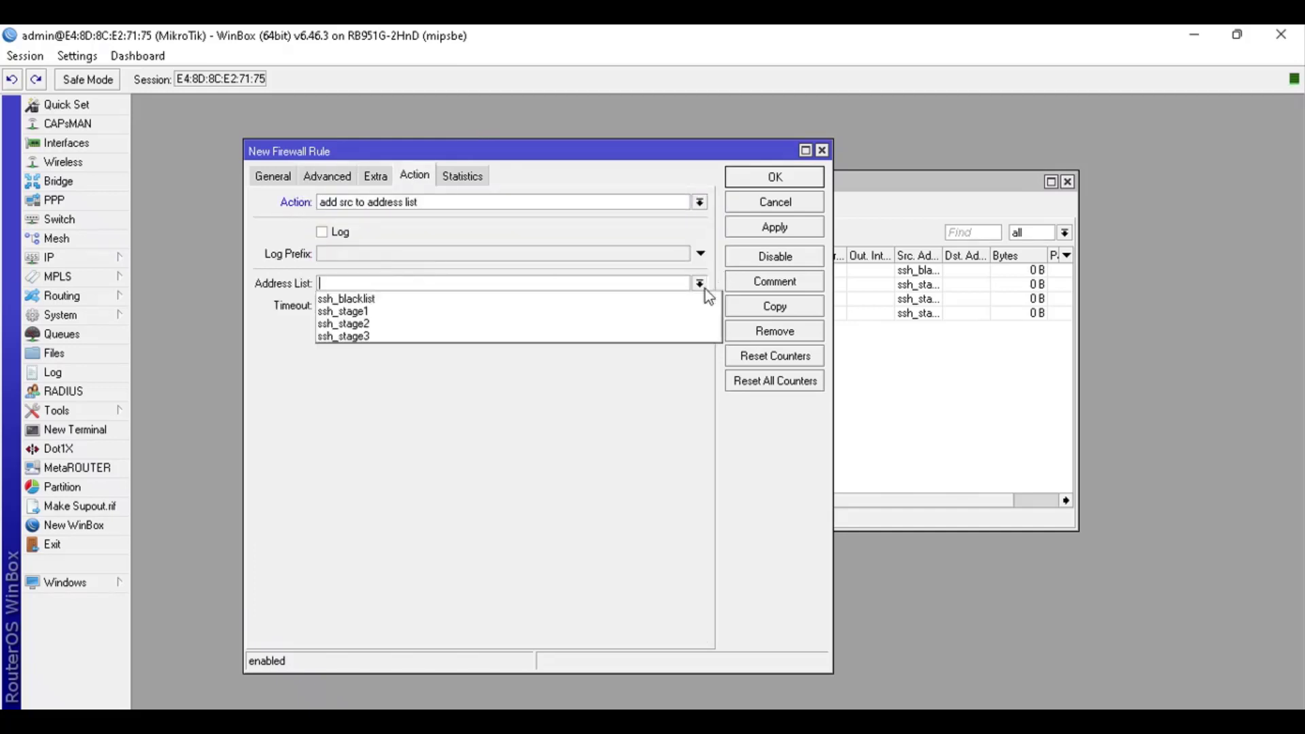
pyautogui.click(613, 313)
pyautogui.press('Tab')
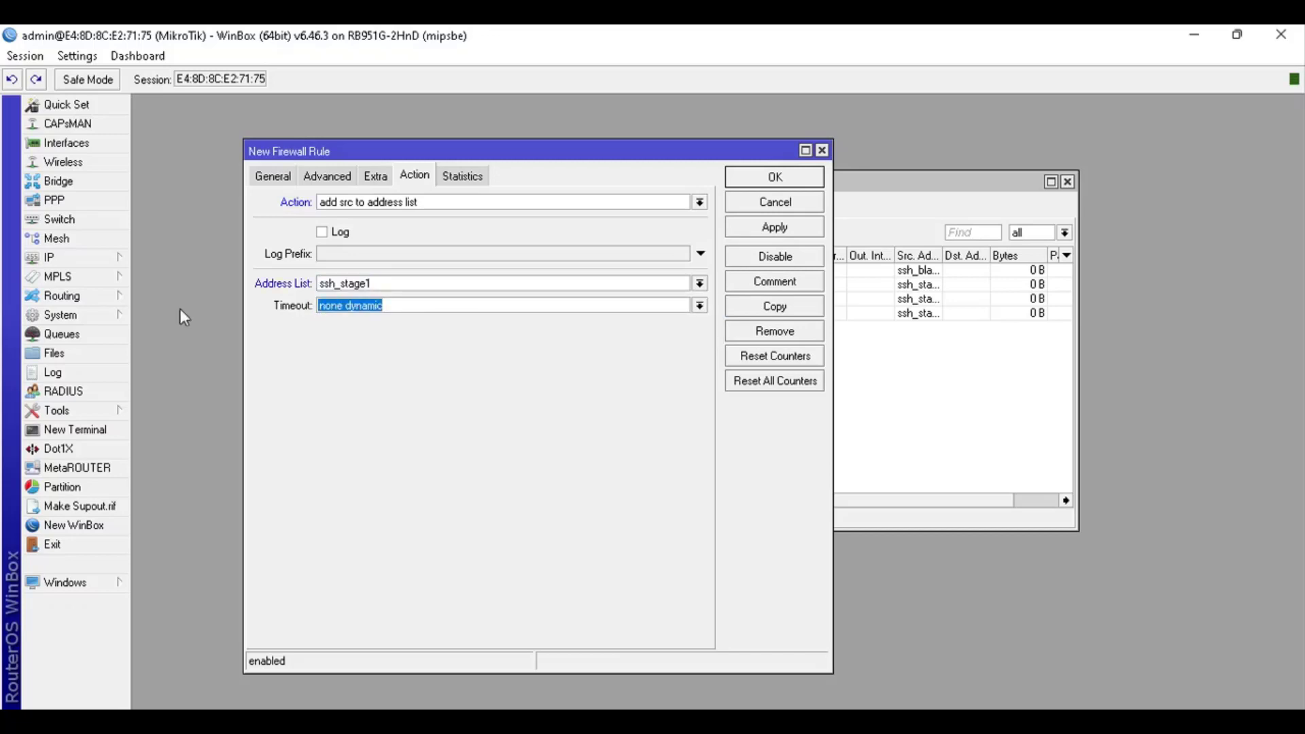
pyautogui.press('BackSpace')
pyautogui.write('00:01:00')
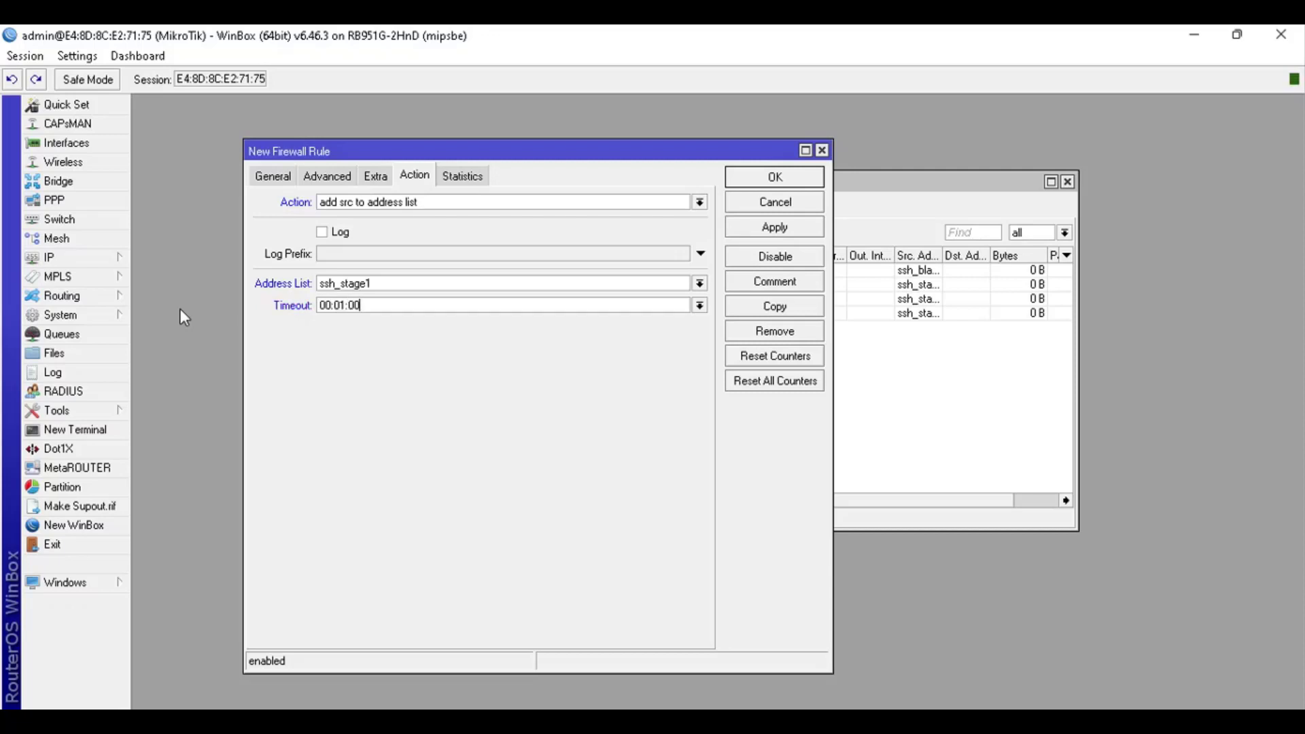
pyautogui.click(782, 182)
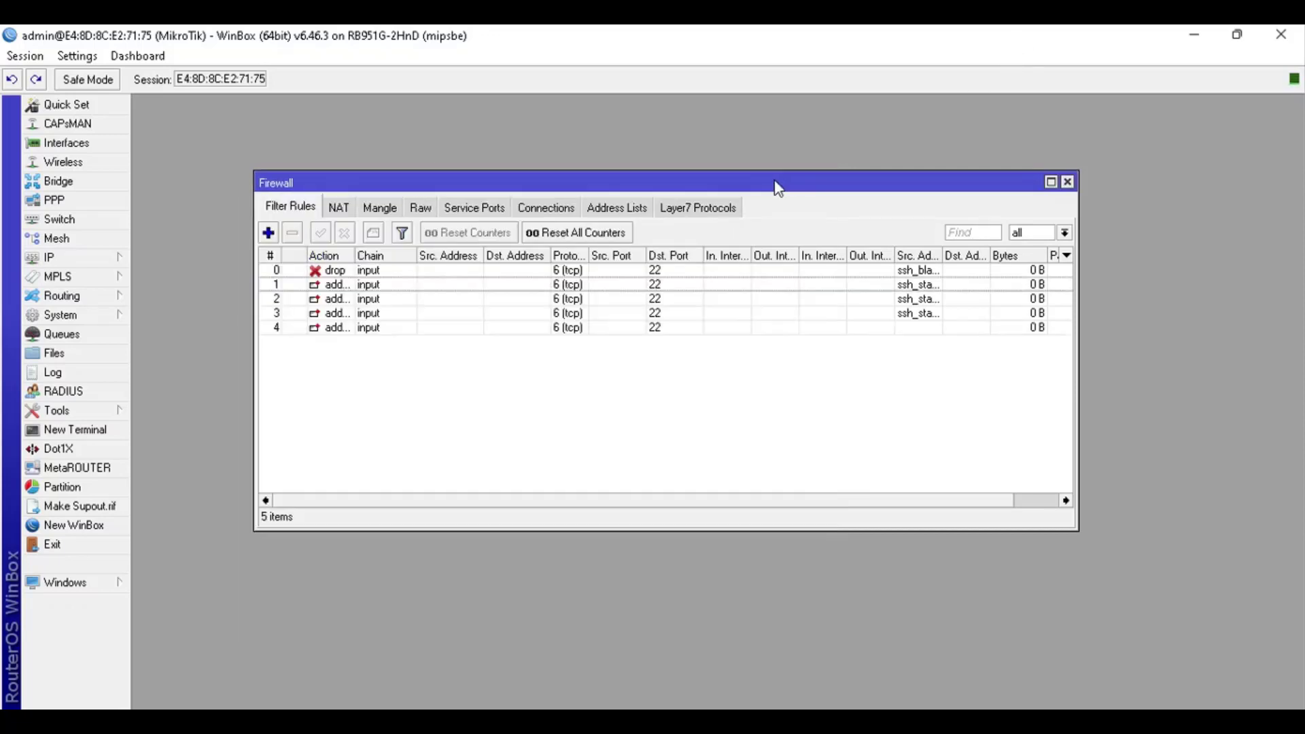
pyautogui.click(898, 327)
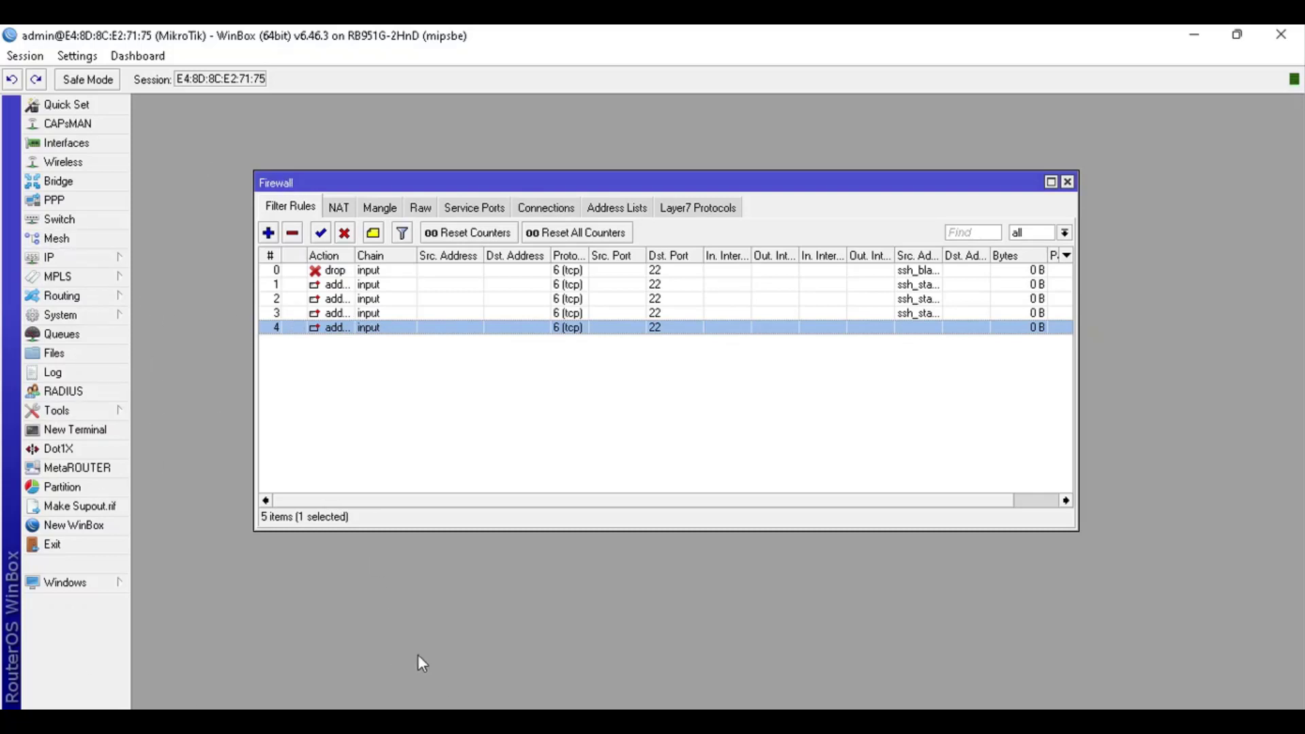
pyautogui.click(100, 267)
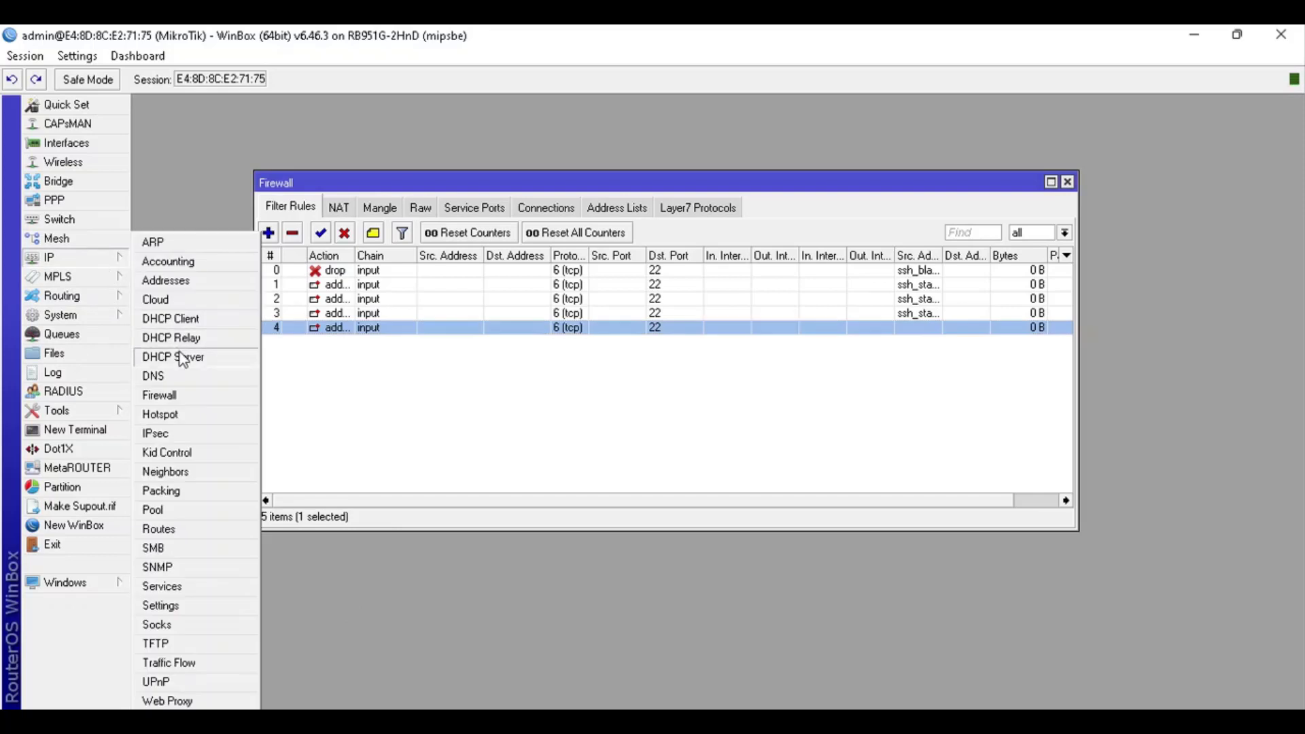
pyautogui.click(192, 358)
pyautogui.click(262, 202)
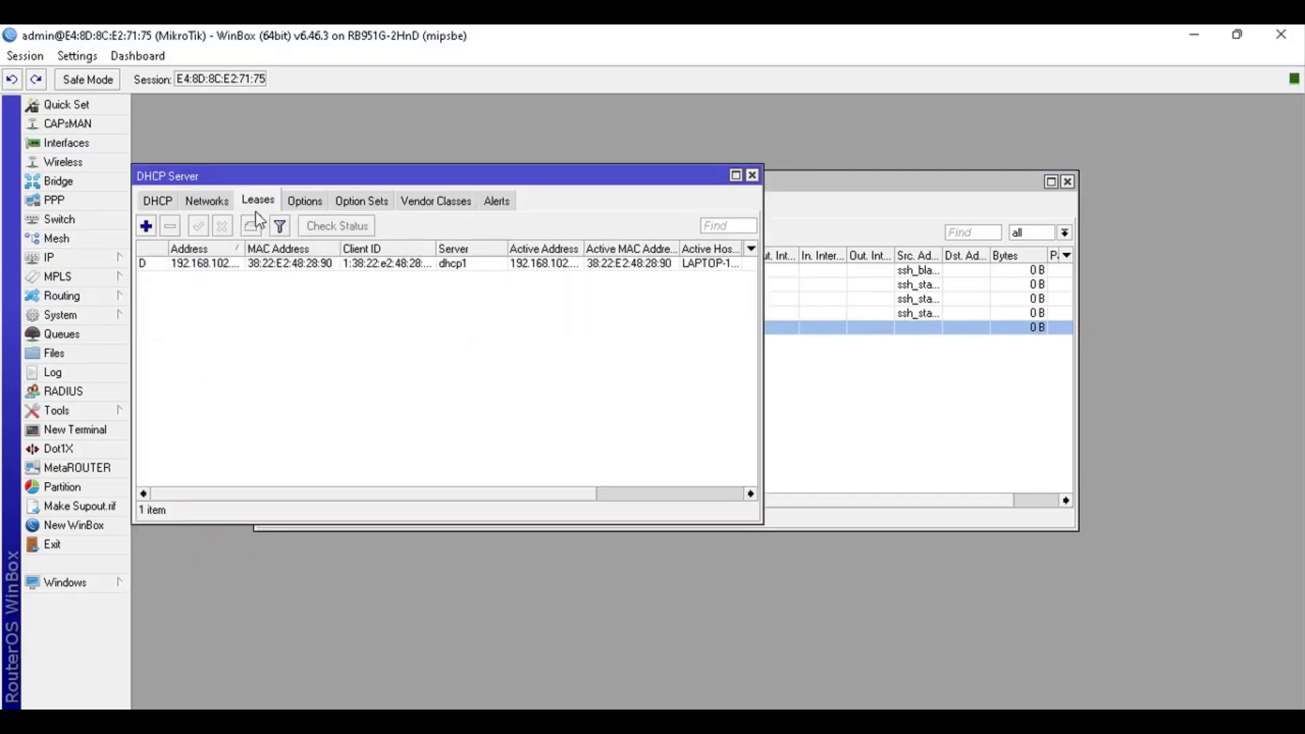
pyautogui.moveTo(239, 247); pyautogui.dragTo(281, 246)
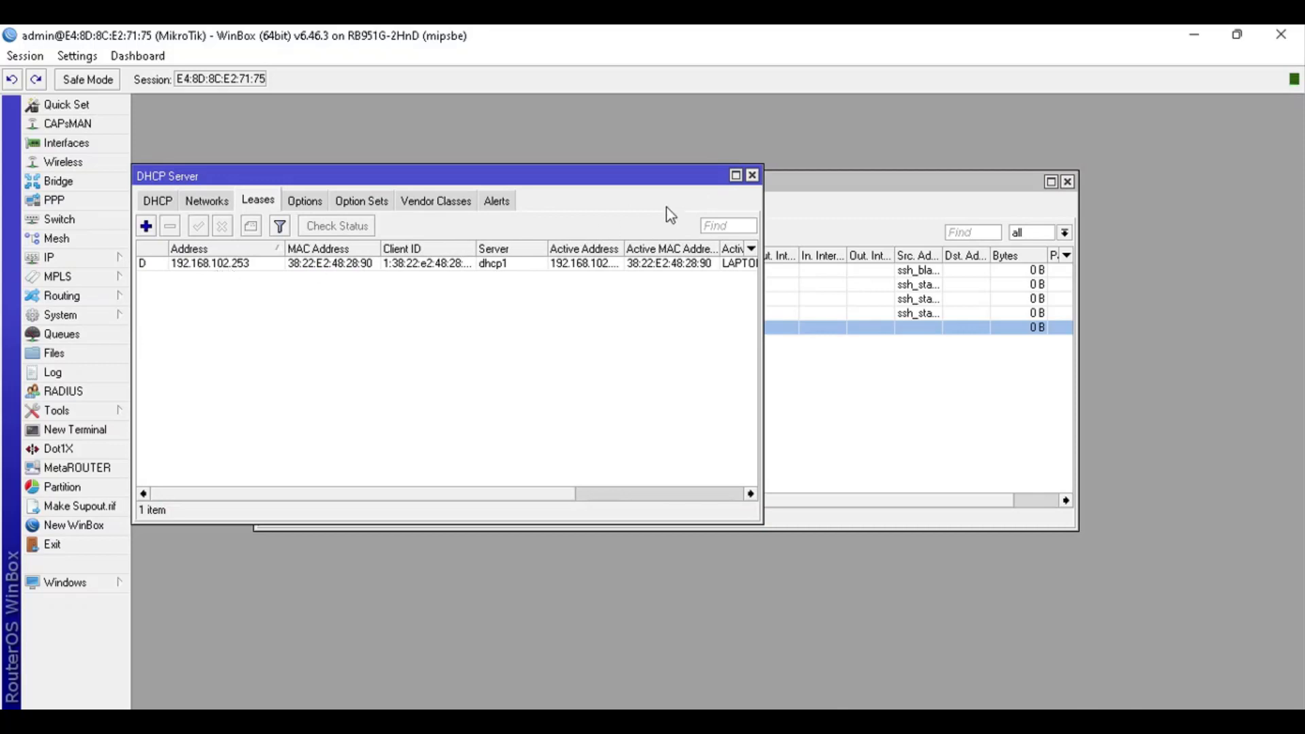
pyautogui.click(752, 176)
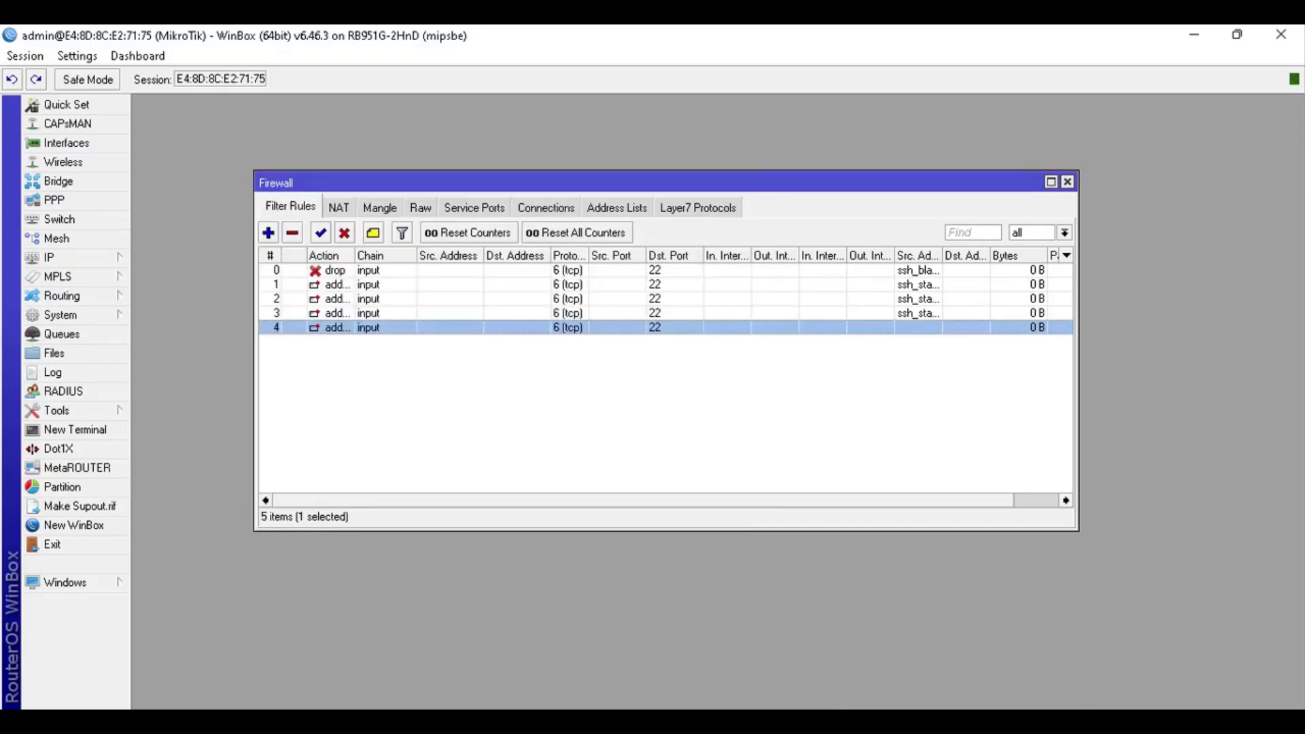
pyautogui.moveTo(232, 720)
pyautogui.click(391, 448)
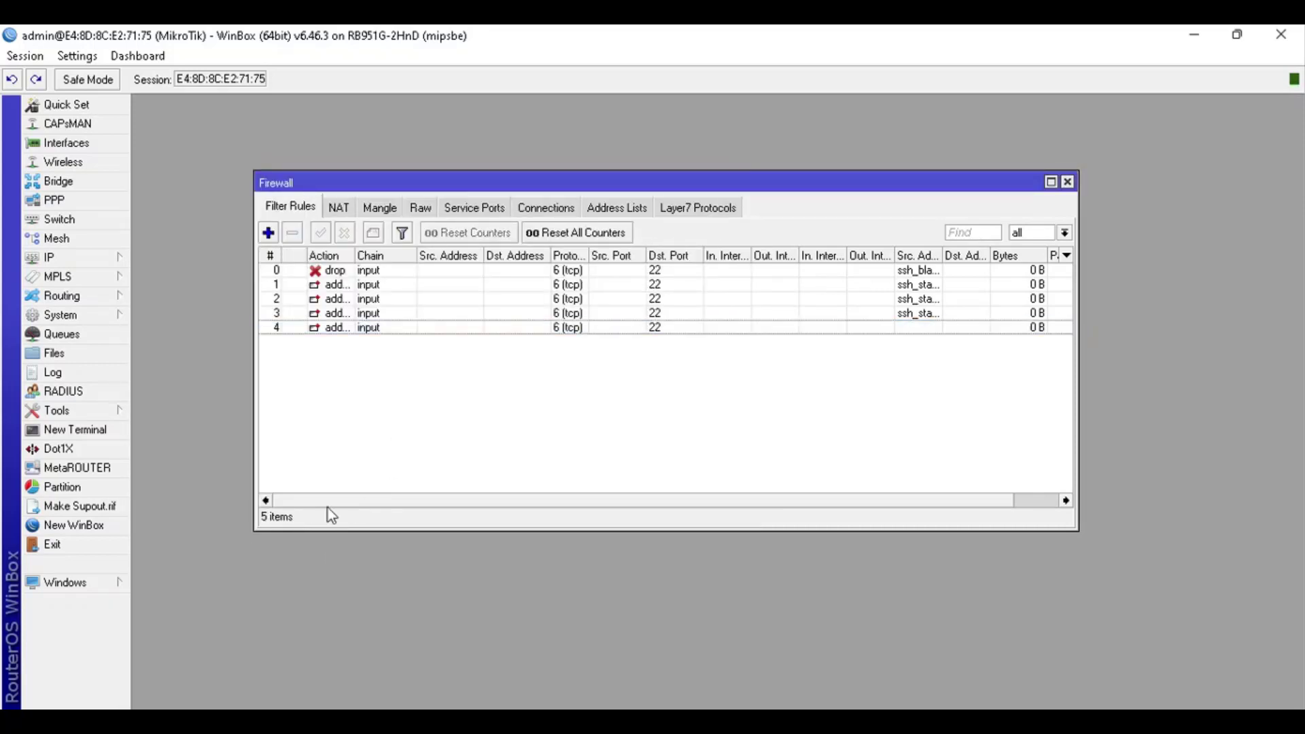
# Launch PuTTY beside WinBox and enter host 192.168.102.1 on SSH port 22
pyautogui.click(141, 720)
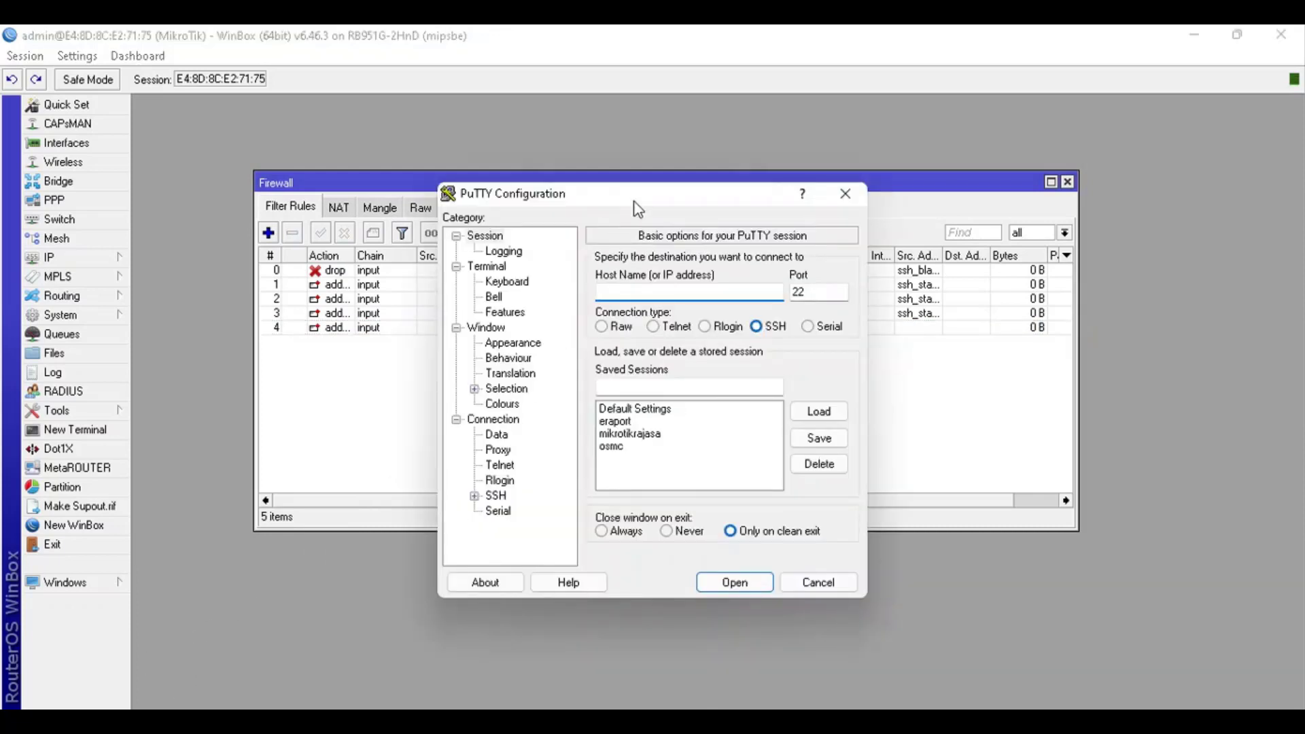
pyautogui.moveTo(633, 201); pyautogui.dragTo(891, 273)
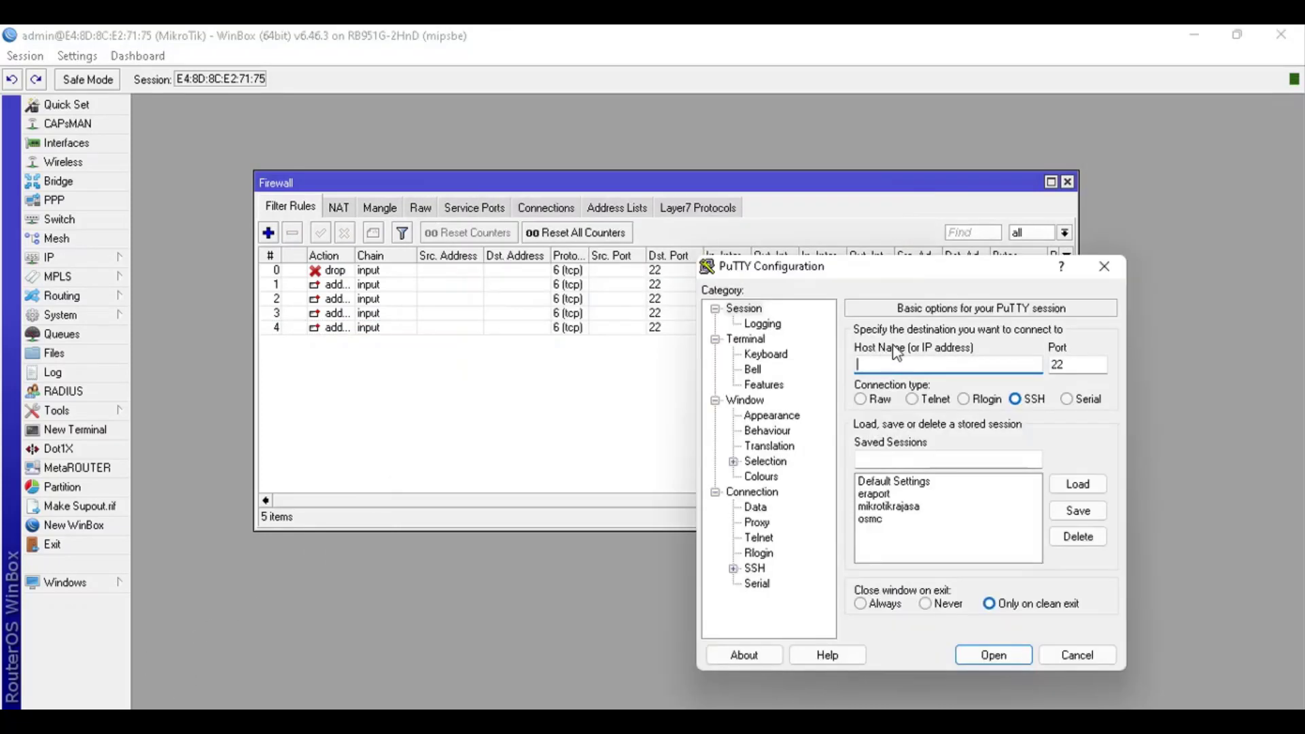
pyautogui.write('192.168.102.1')
pyautogui.click(1033, 407)
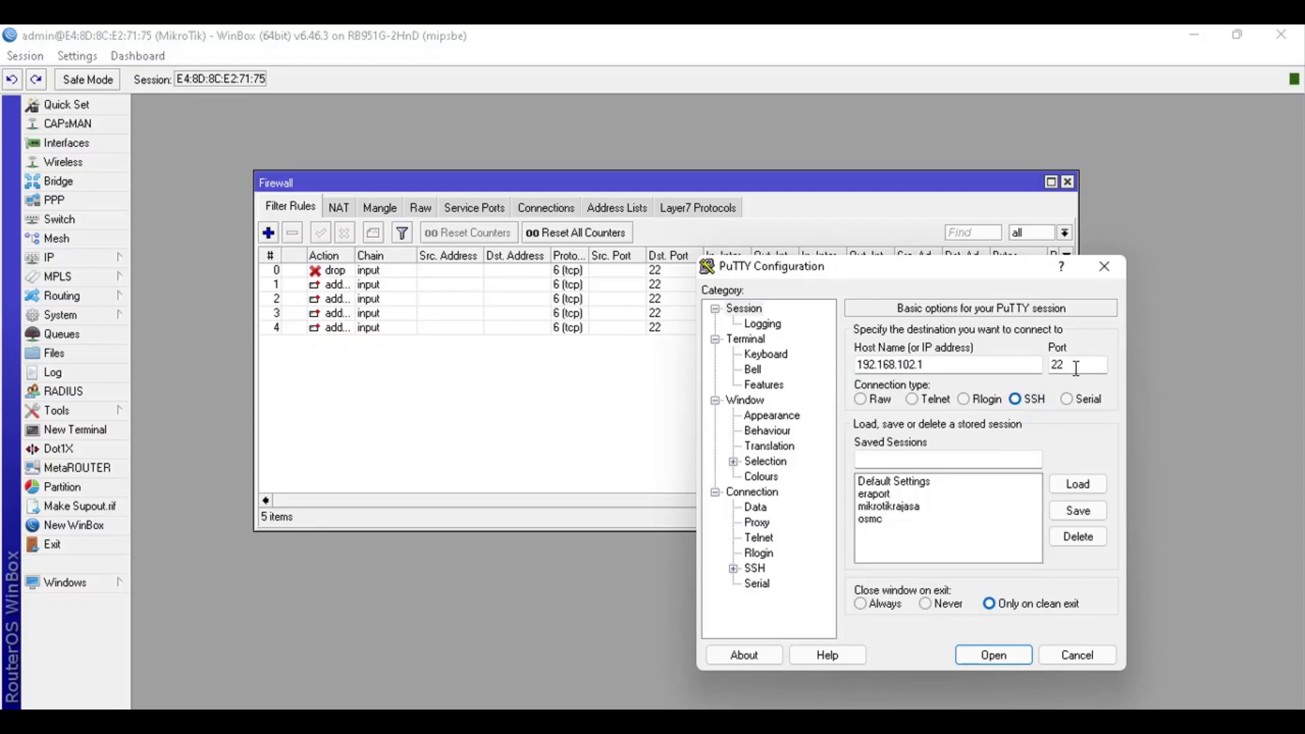
pyautogui.click(1076, 369)
# Show the firewall Address Lists in WinBox, then open the SSH connection
pyautogui.click(629, 210)
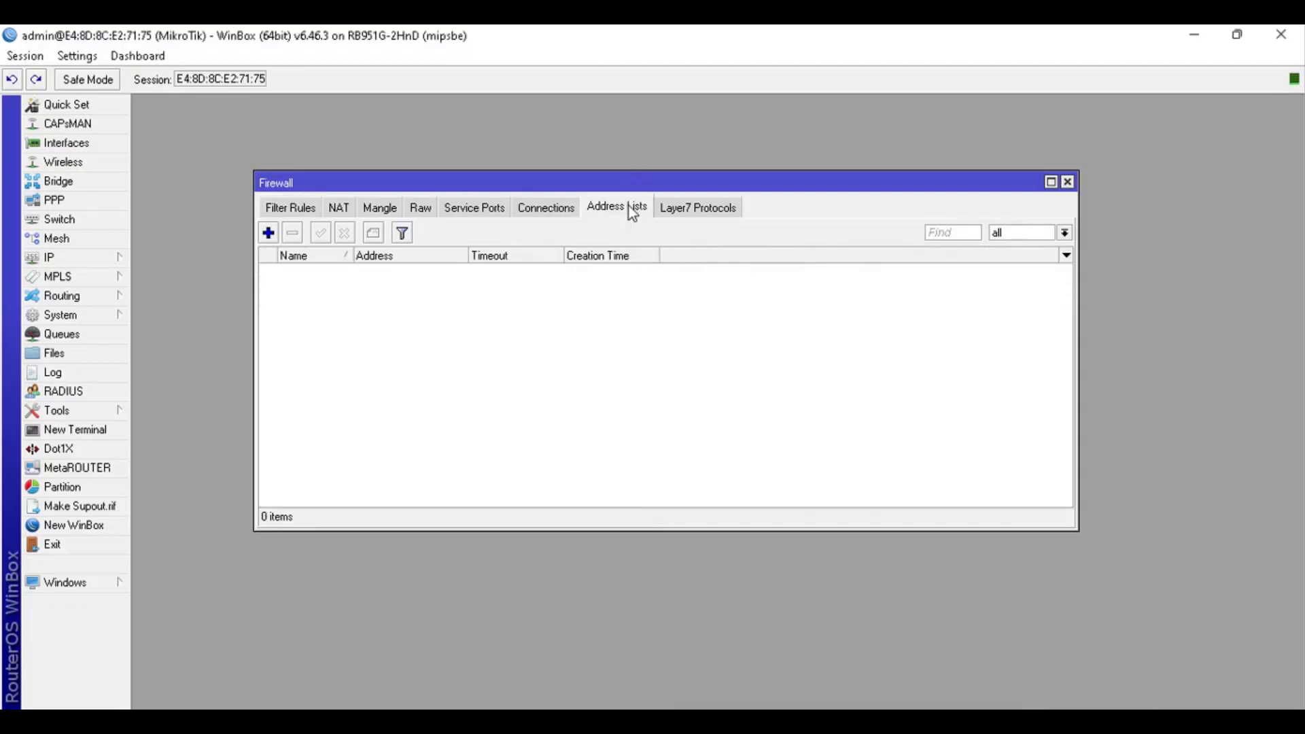
pyautogui.hotkey('alt', 'Tab')
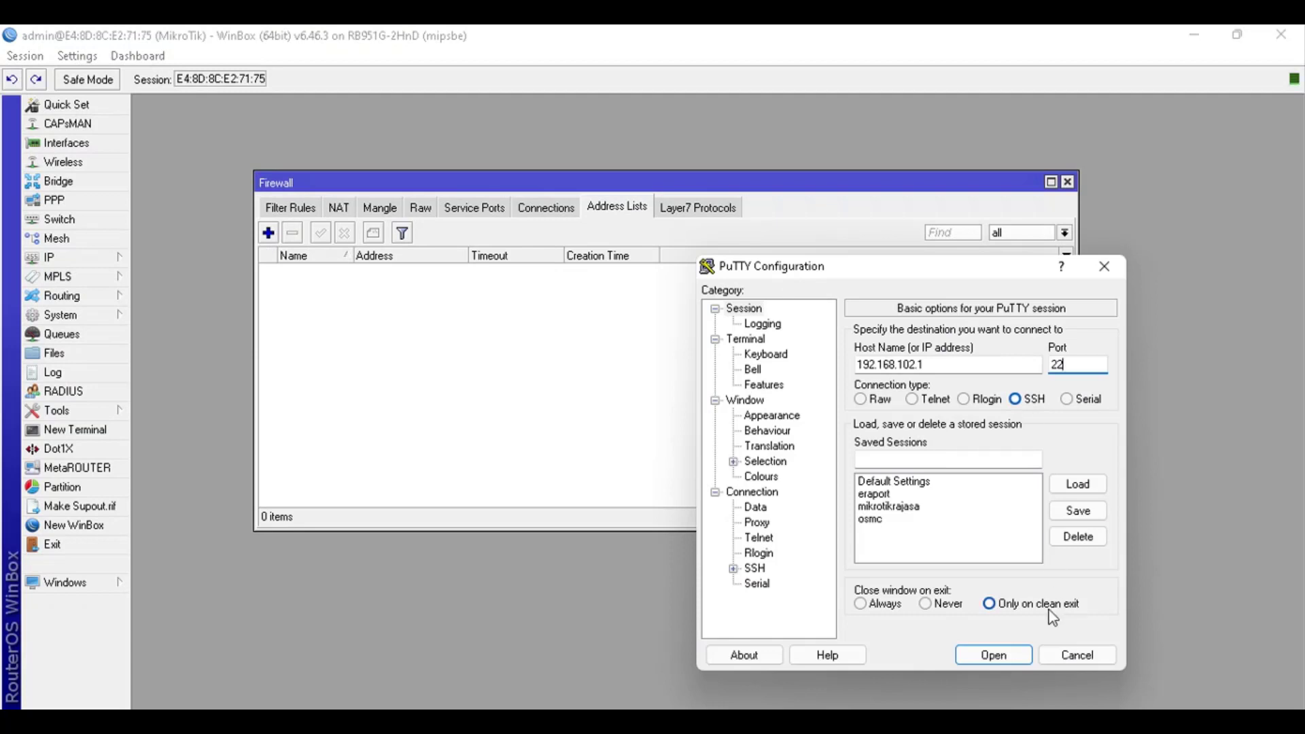
pyautogui.click(993, 656)
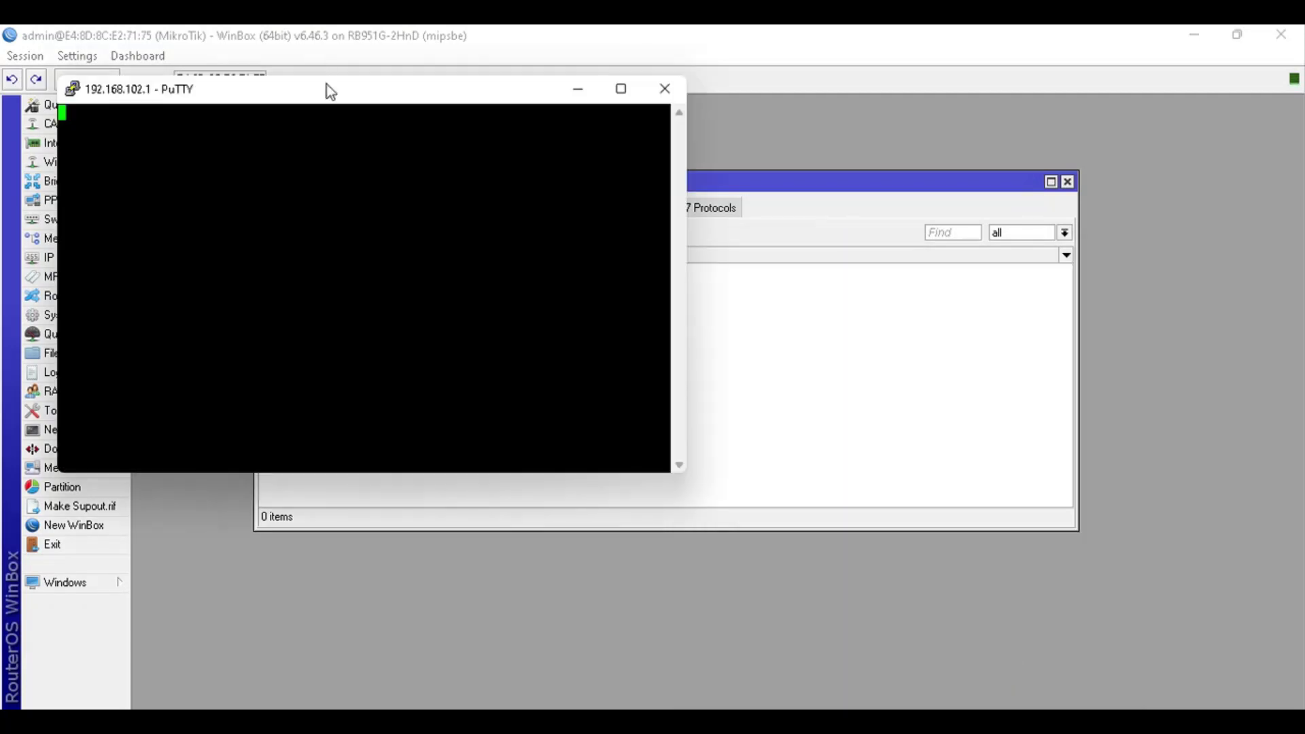
# Move the terminal aside, accept the host key and log in as admin
pyautogui.moveTo(326, 84); pyautogui.dragTo(885, 210)
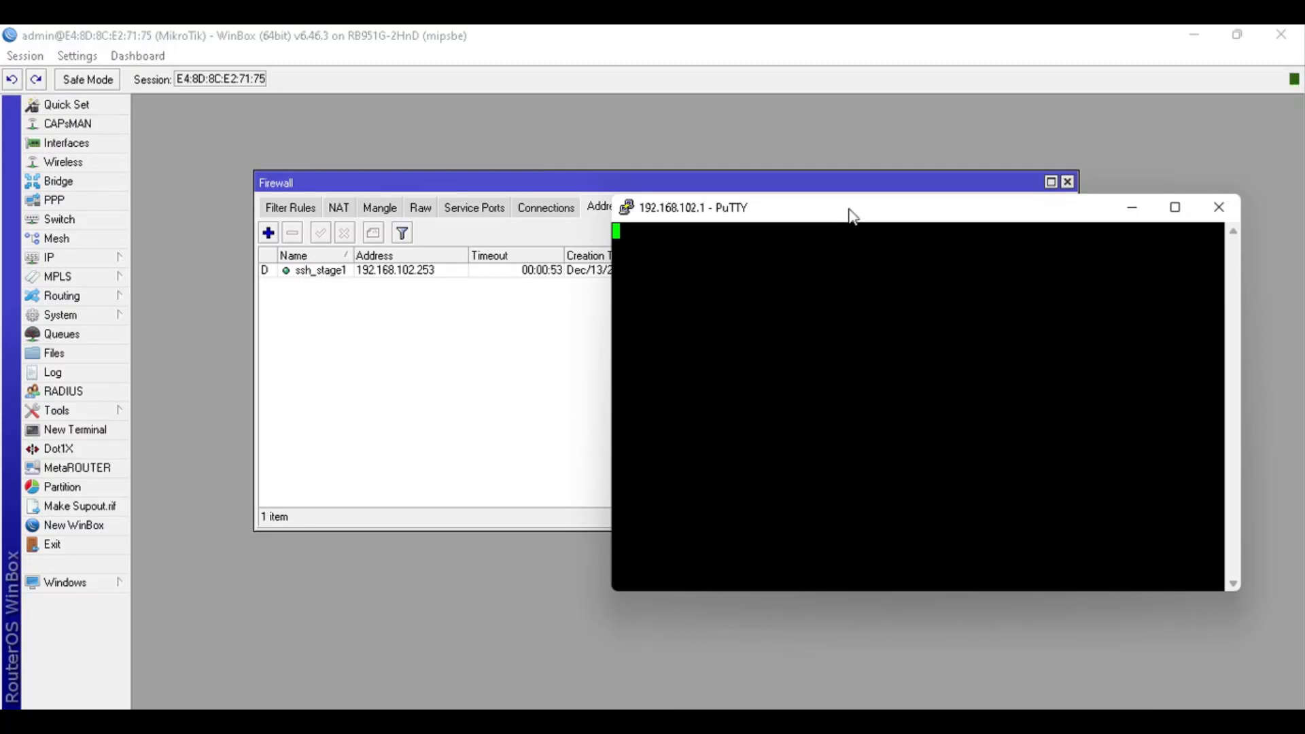
pyautogui.moveTo(853, 216); pyautogui.dragTo(896, 282)
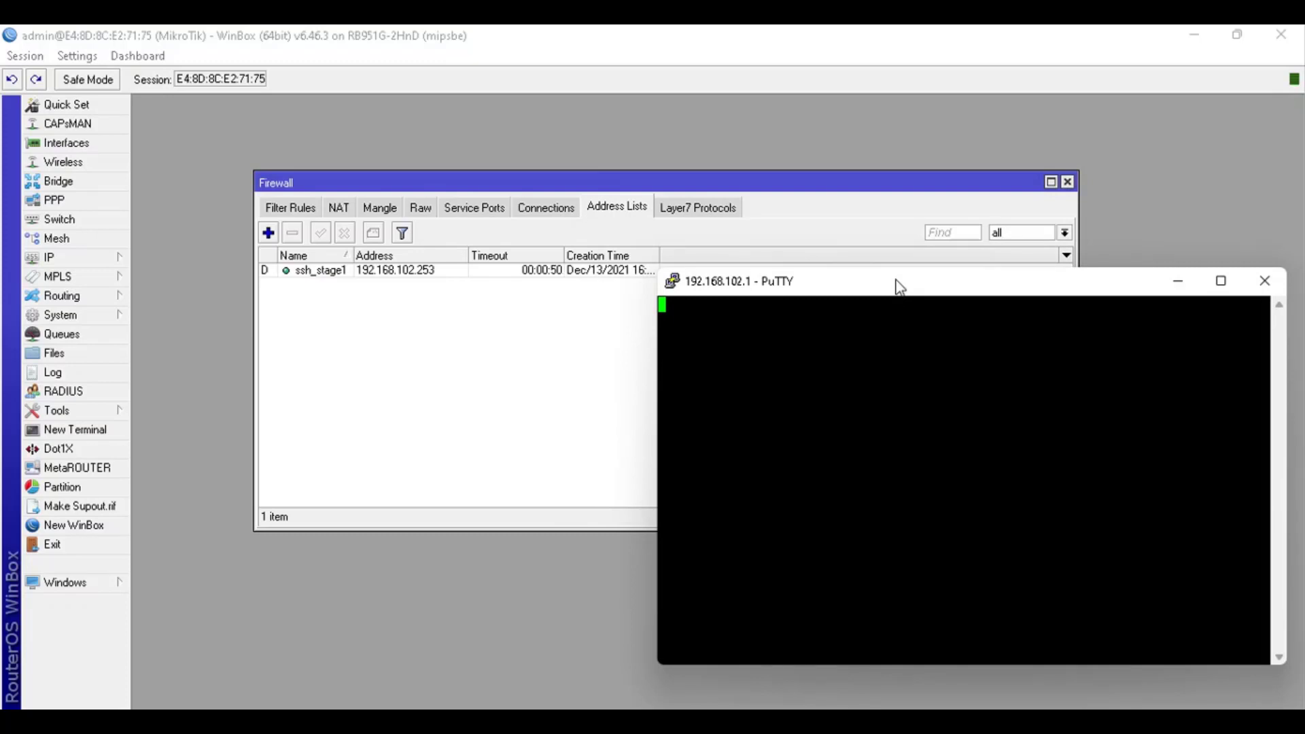
pyautogui.click(579, 527)
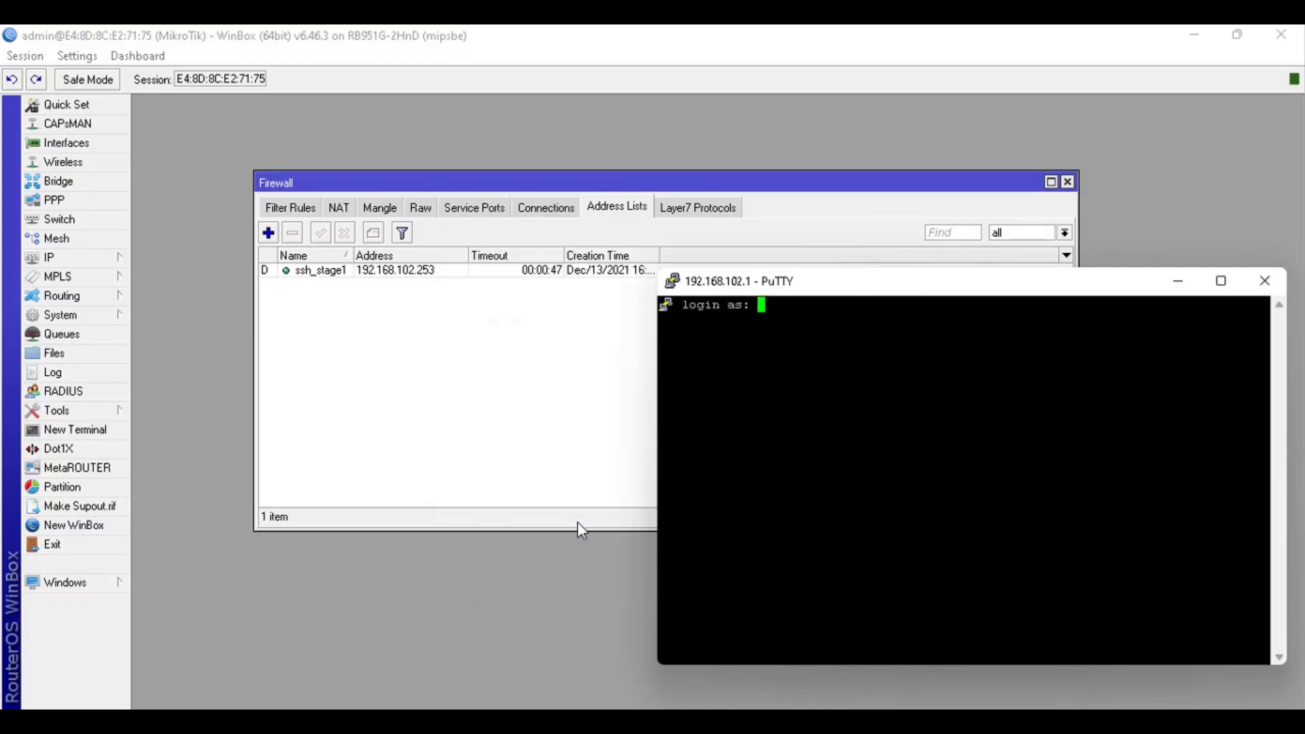
pyautogui.write('admin')
pyautogui.press('Return')
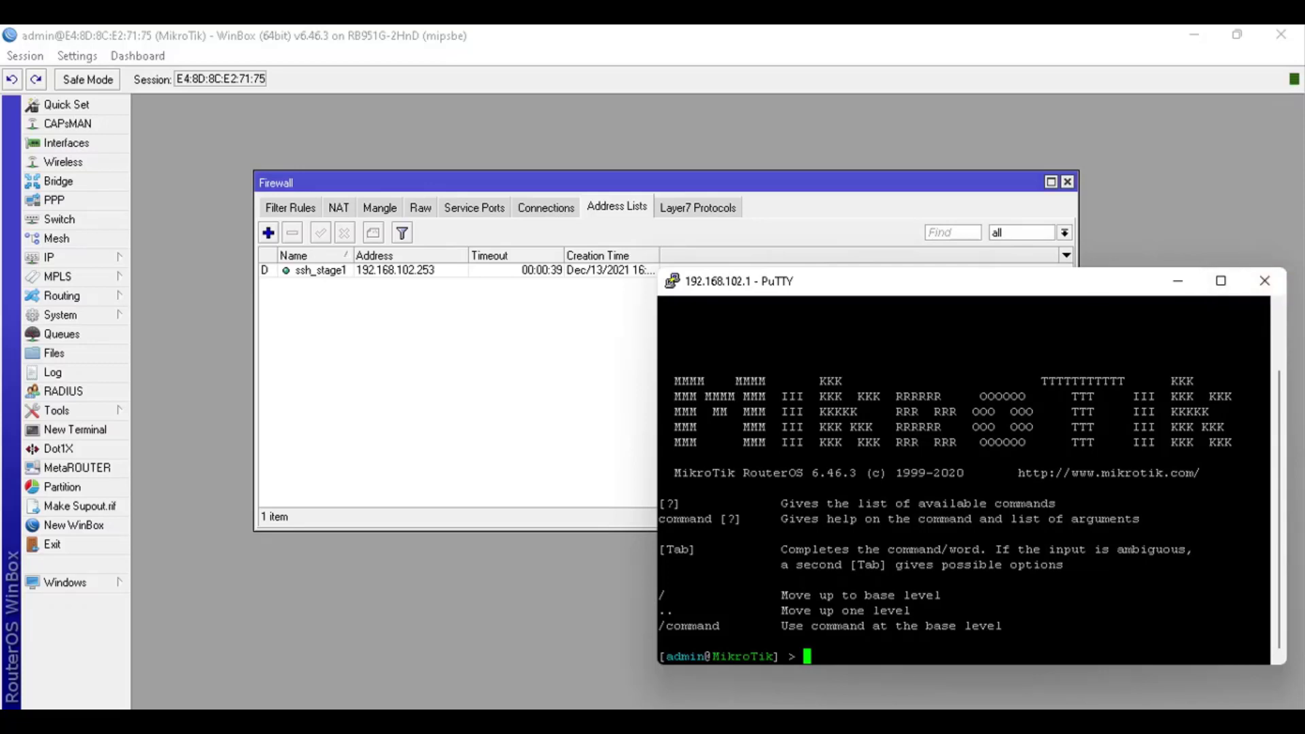
# Close and confirm ending the SSH session, then launch a new PuTTY setup
pyautogui.click(1264, 281)
pyautogui.click(673, 449)
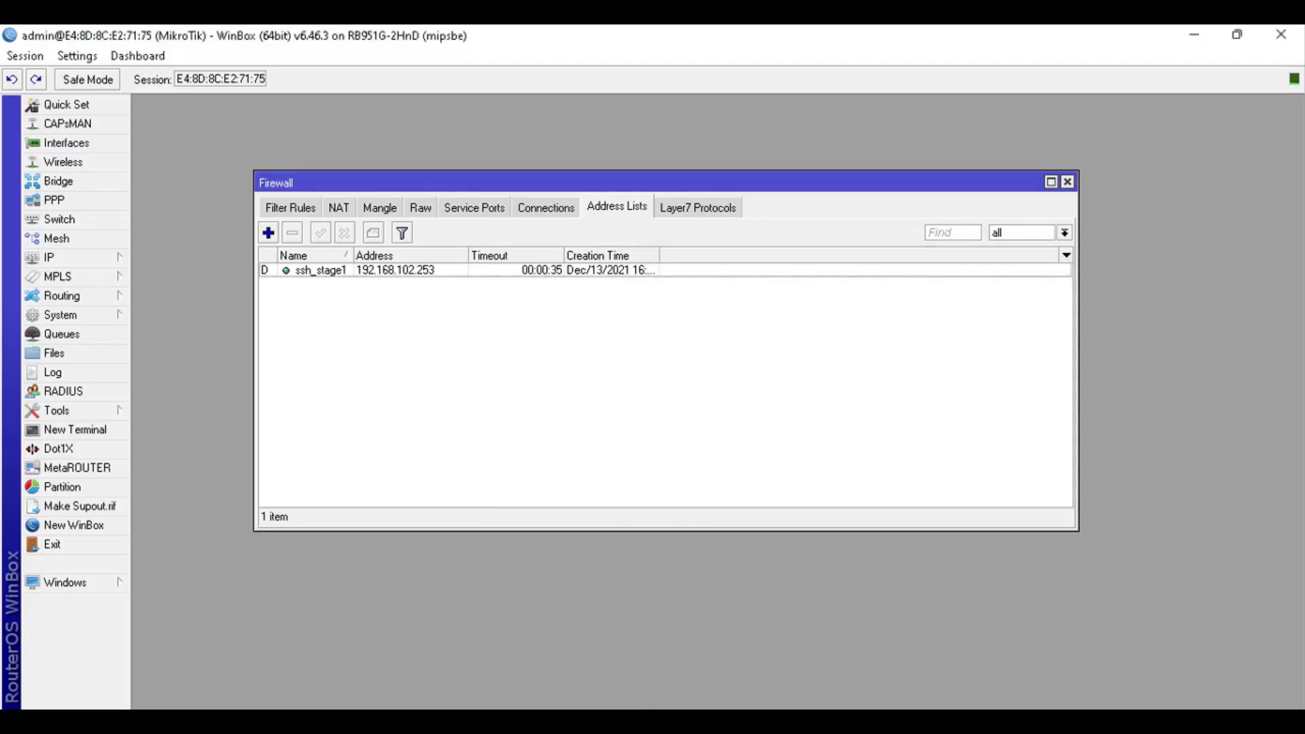
pyautogui.click(421, 723)
# Move the PuTTY setup to the lower right and enter host 192.168.102.1
pyautogui.moveTo(671, 196); pyautogui.dragTo(1054, 291)
pyautogui.write('192.168')
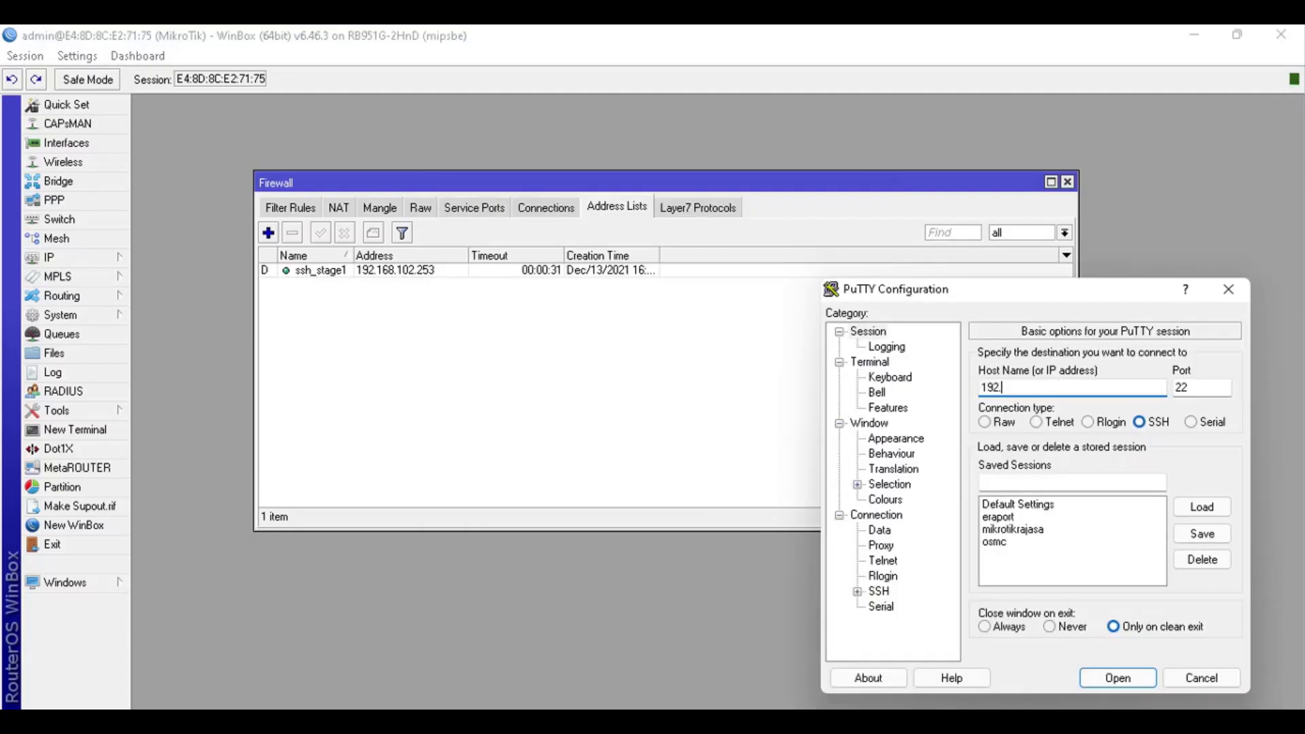
pyautogui.write('.102.1')
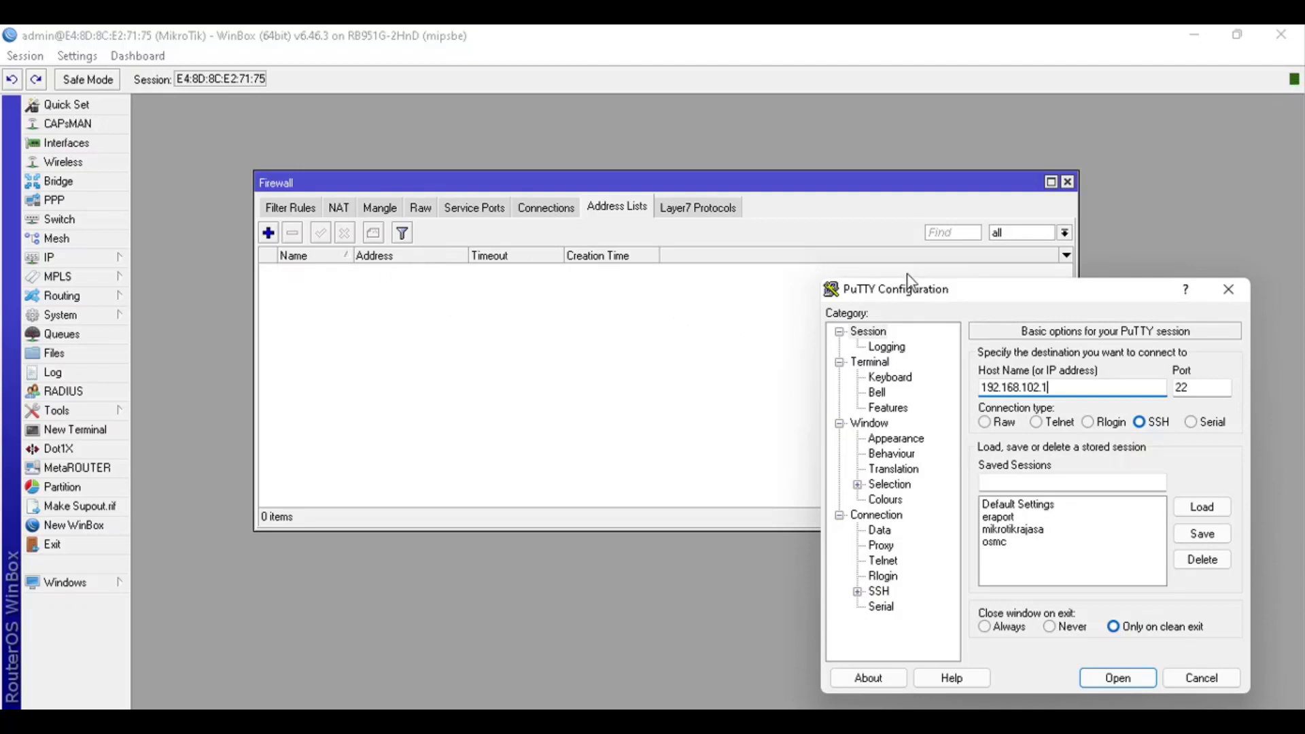
pyautogui.moveTo(910, 289); pyautogui.dragTo(900, 246)
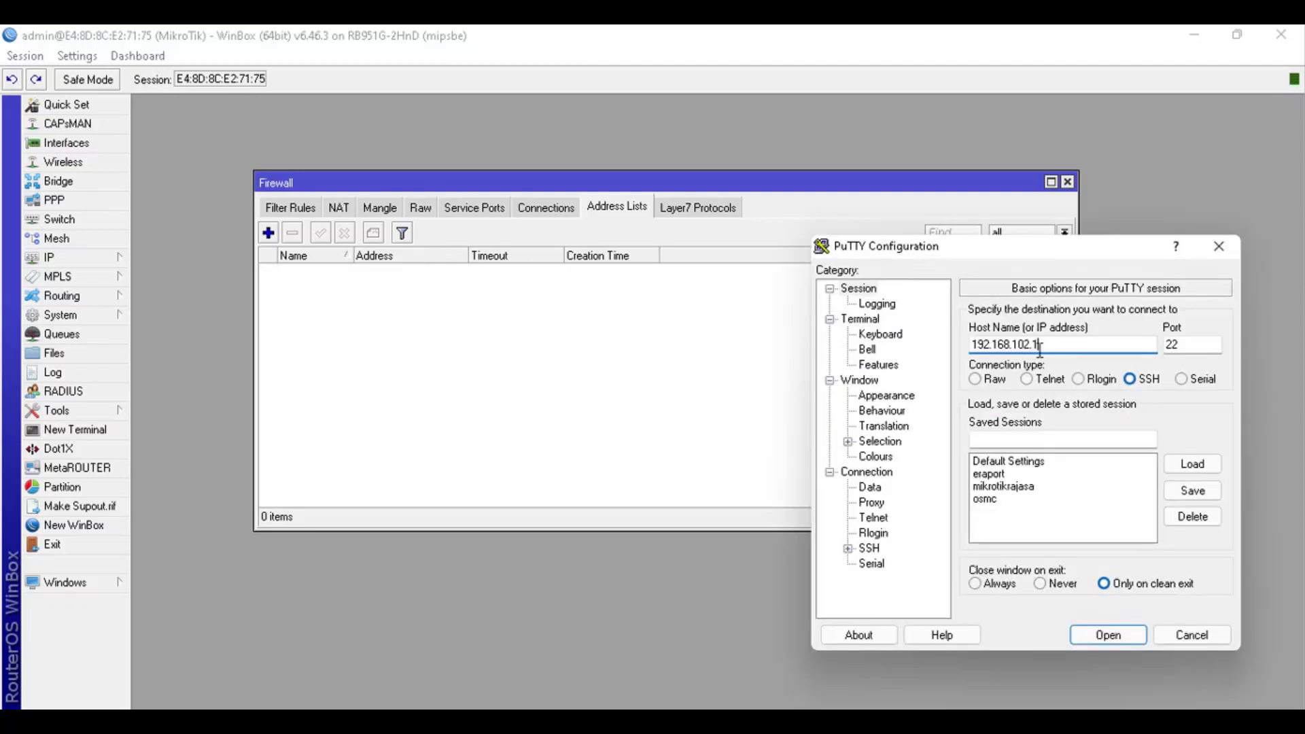
# Copy the host address 192.168.102.1 from the Host Name field
pyautogui.moveTo(1062, 344); pyautogui.dragTo(955, 346)
pyautogui.rightClick(992, 344)
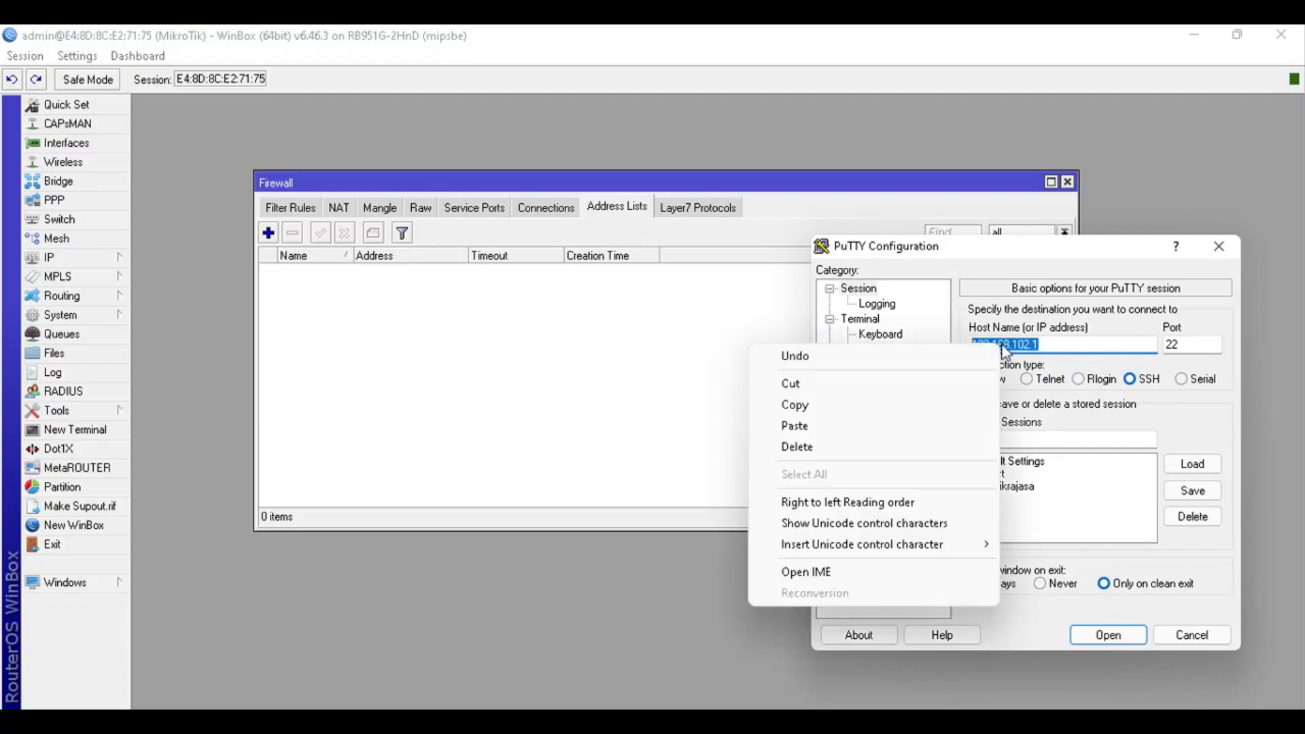
pyautogui.click(948, 404)
pyautogui.click(1112, 342)
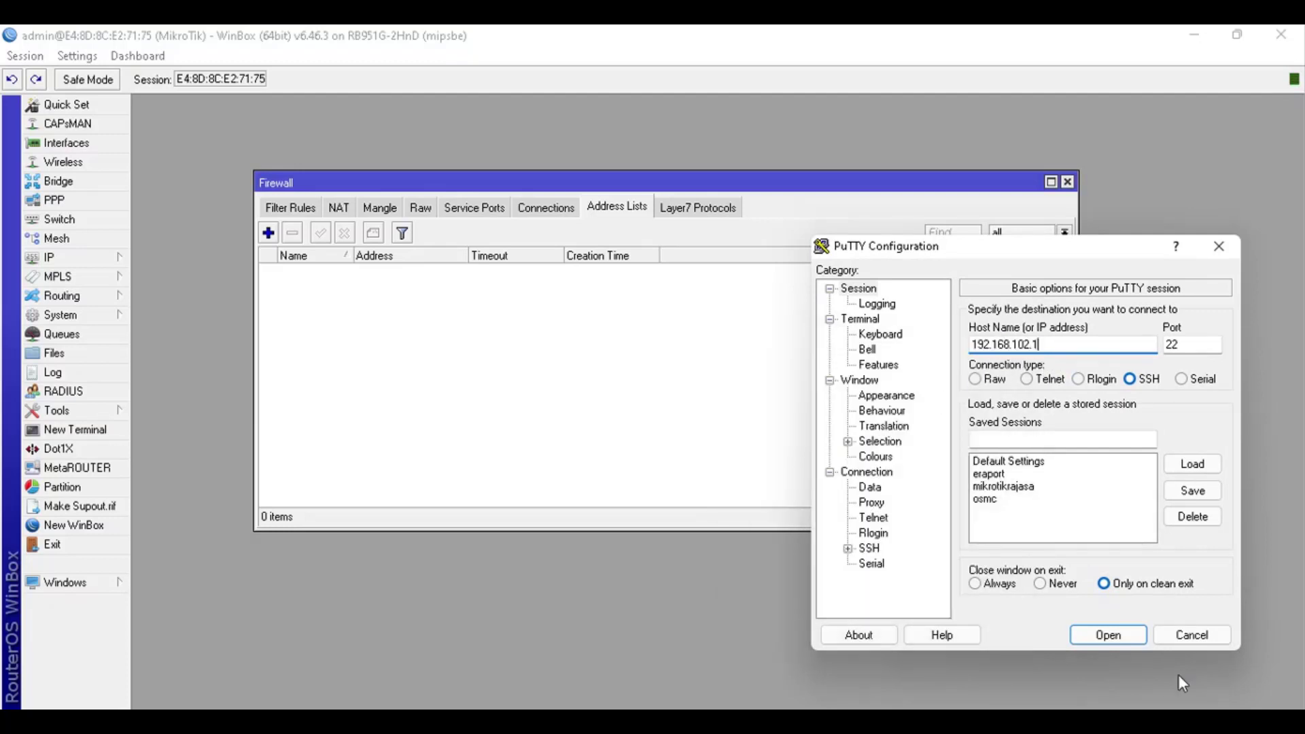
# Open the SSH connection, move the terminal aside and enter a bogus username
pyautogui.click(1107, 634)
pyautogui.moveTo(371, 126); pyautogui.dragTo(926, 271)
pyautogui.write('sfdgvdzfvdfa')
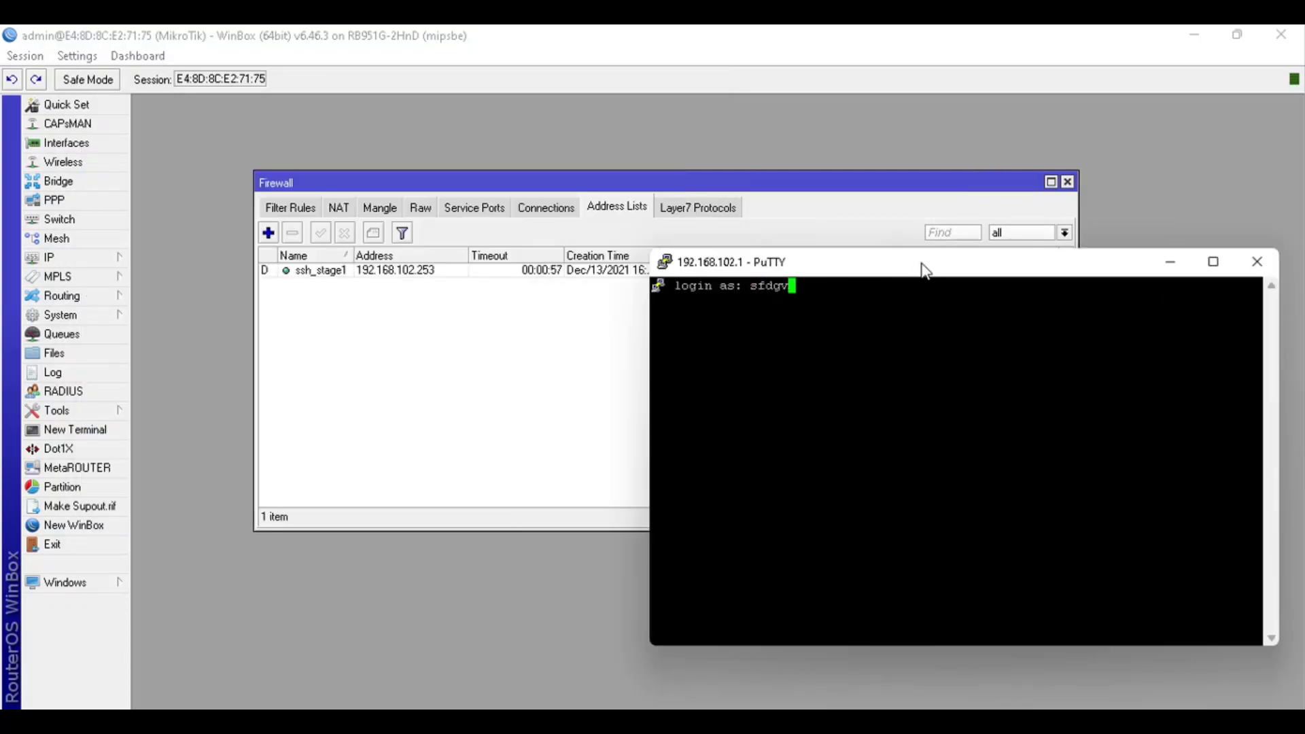
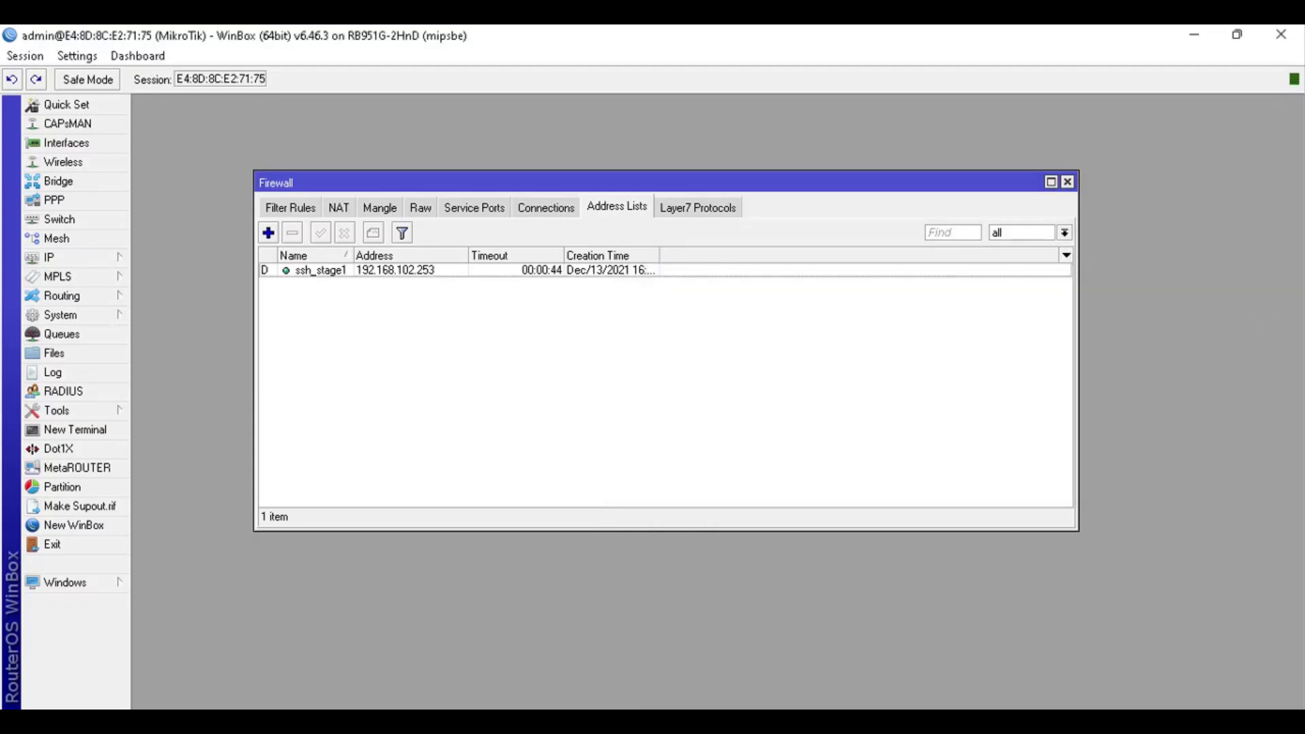
# Enter host 192.168.102.1 in PuTTY and open the SSH session beside the address lists
pyautogui.moveTo(605, 203); pyautogui.dragTo(1010, 266)
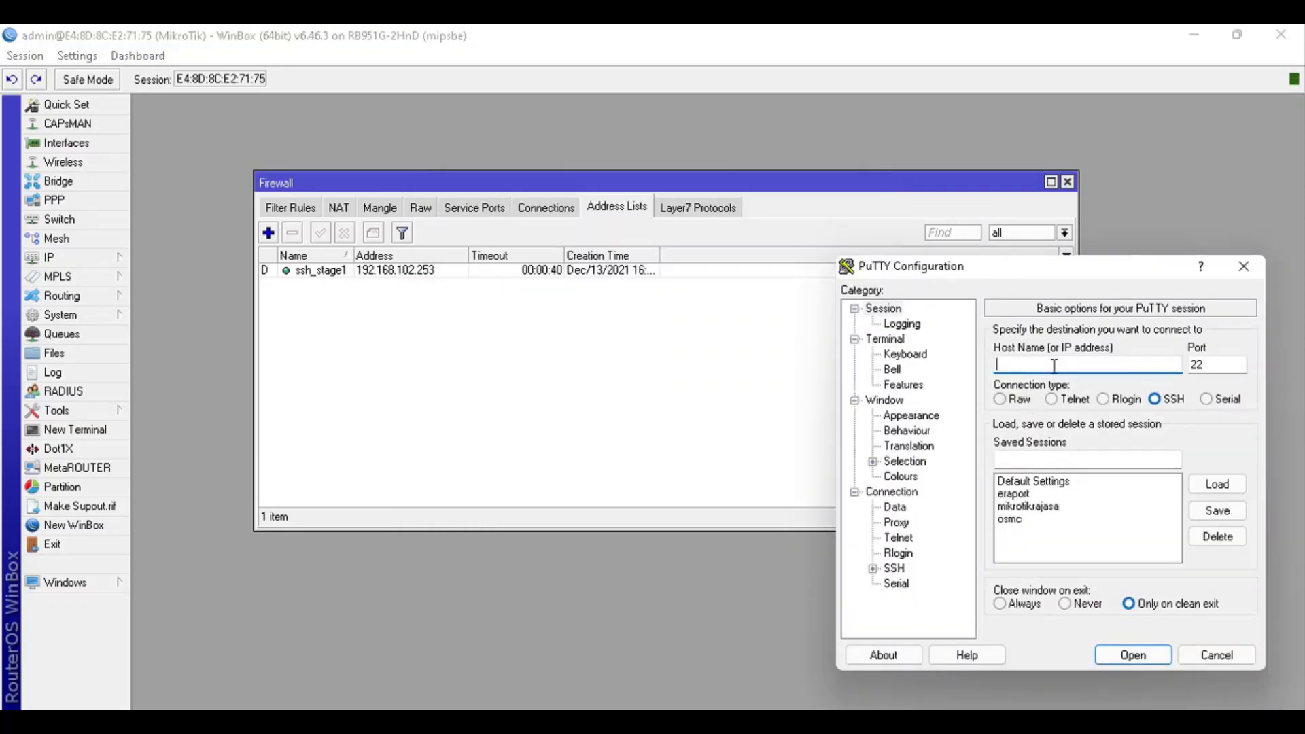
pyautogui.rightClick(1085, 364)
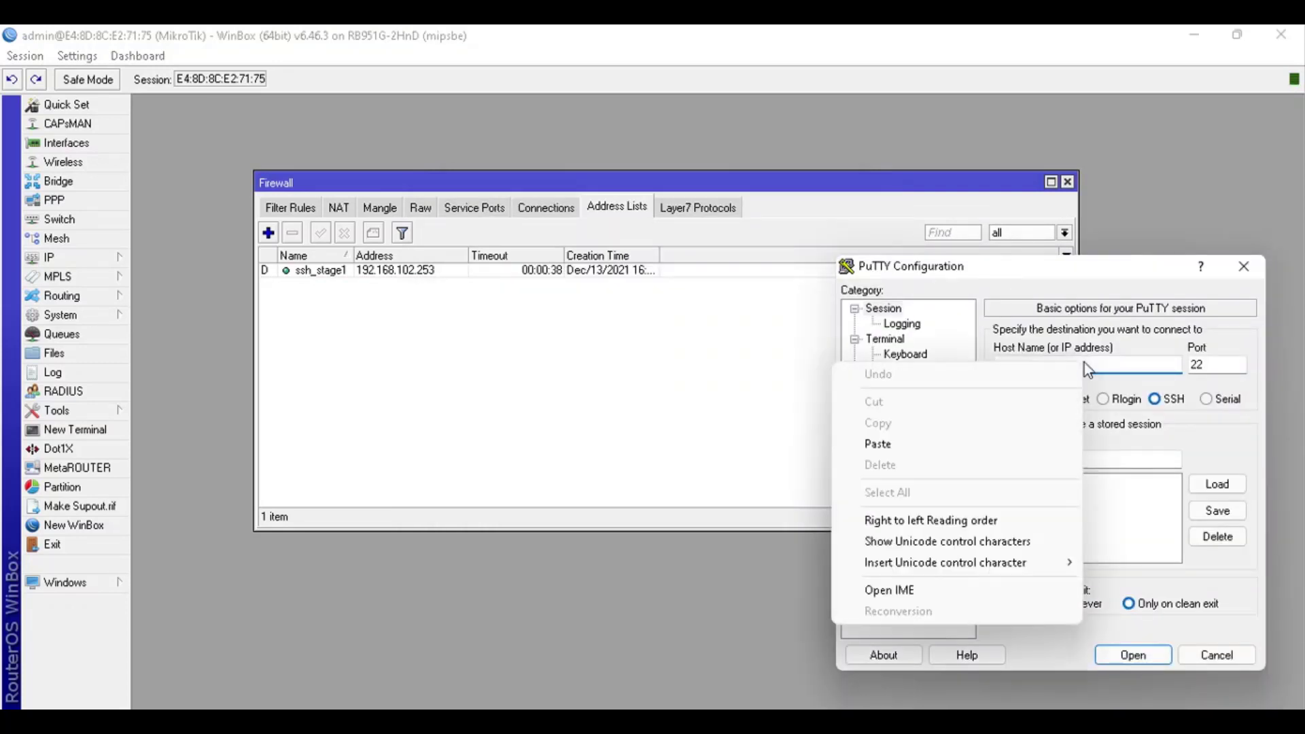
pyautogui.click(993, 441)
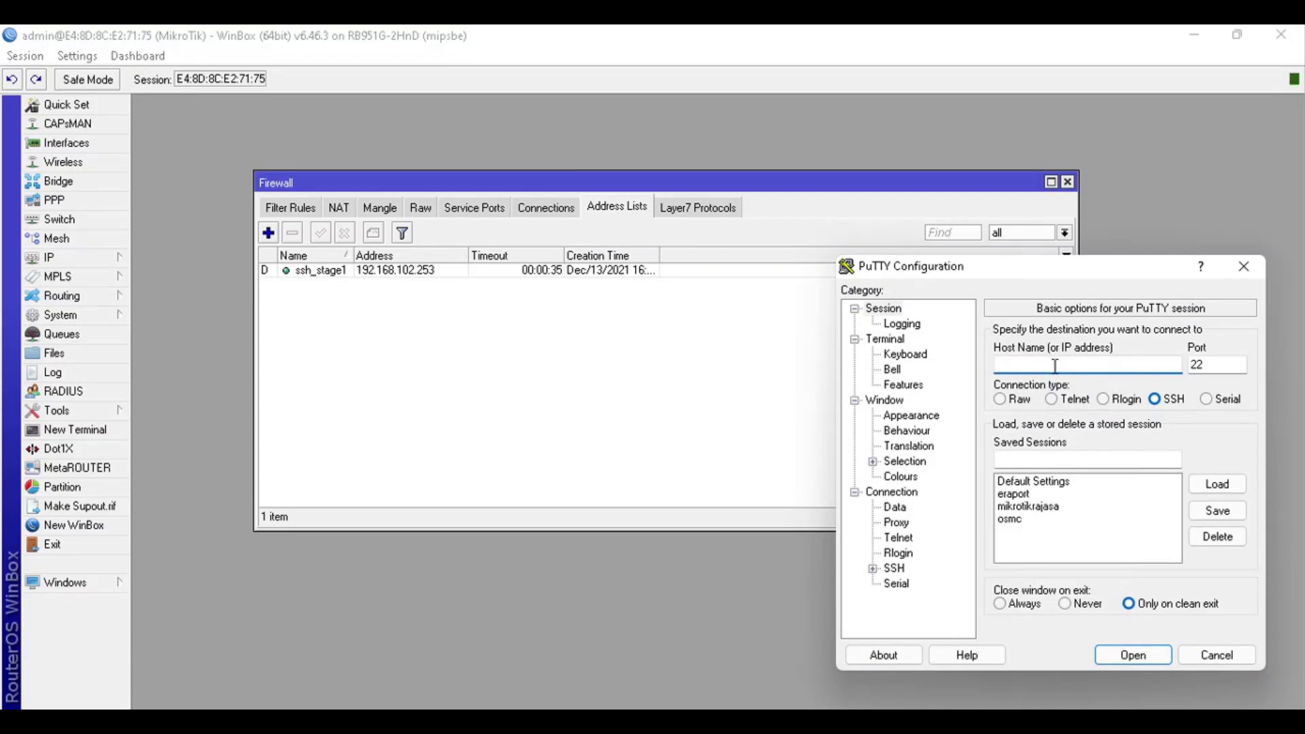
pyautogui.write('192.168.102.1')
pyautogui.click(1137, 662)
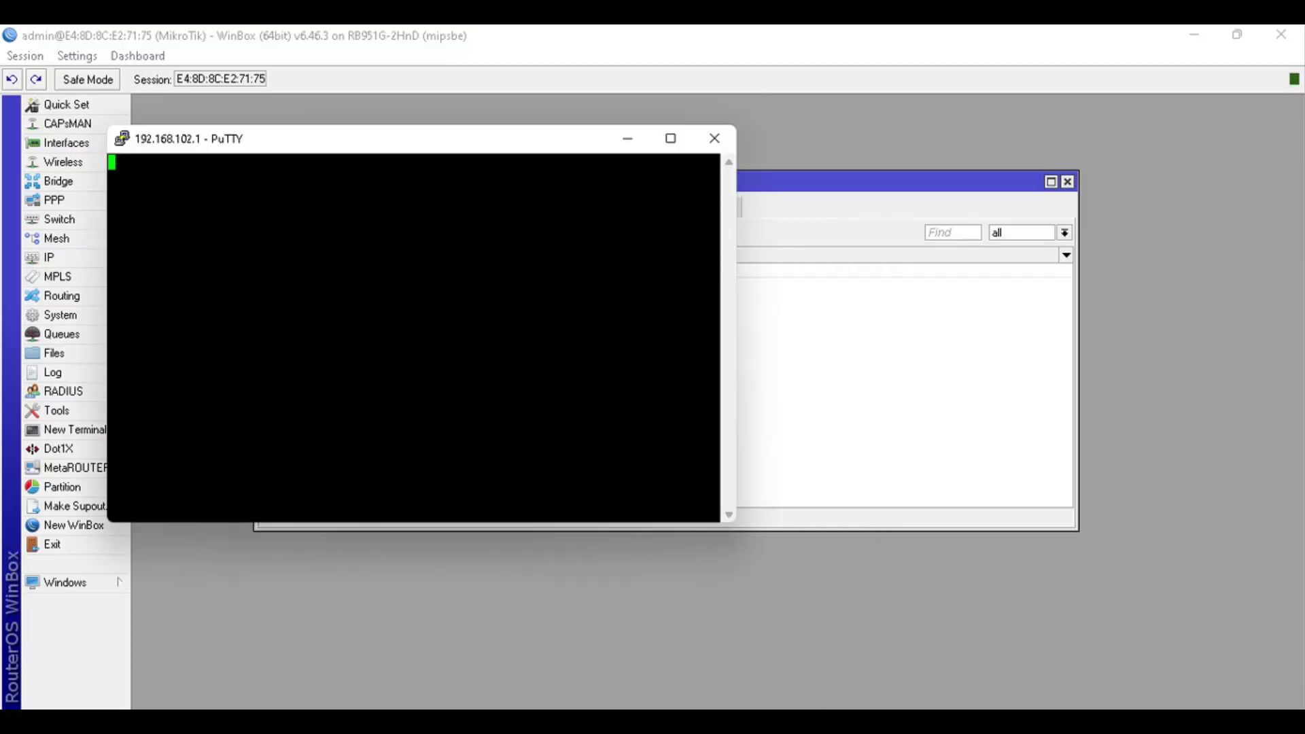
pyautogui.moveTo(496, 146); pyautogui.dragTo(1012, 230)
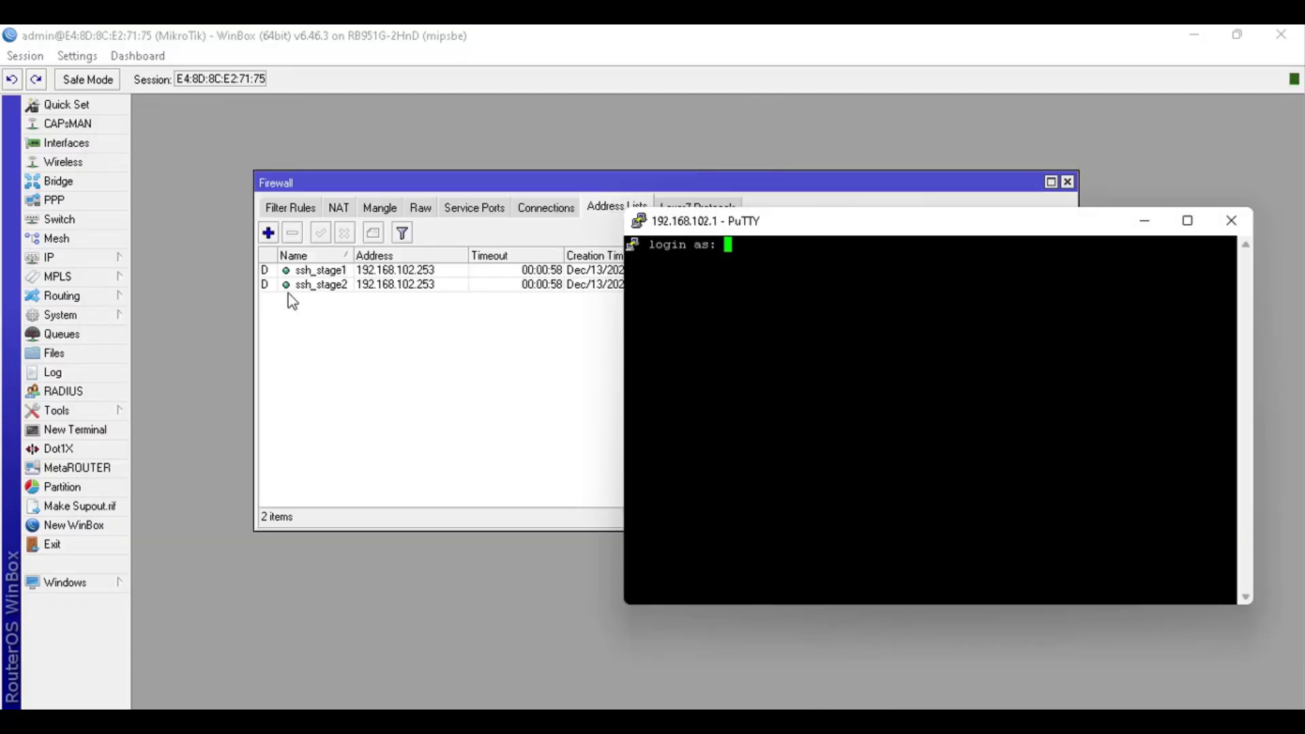
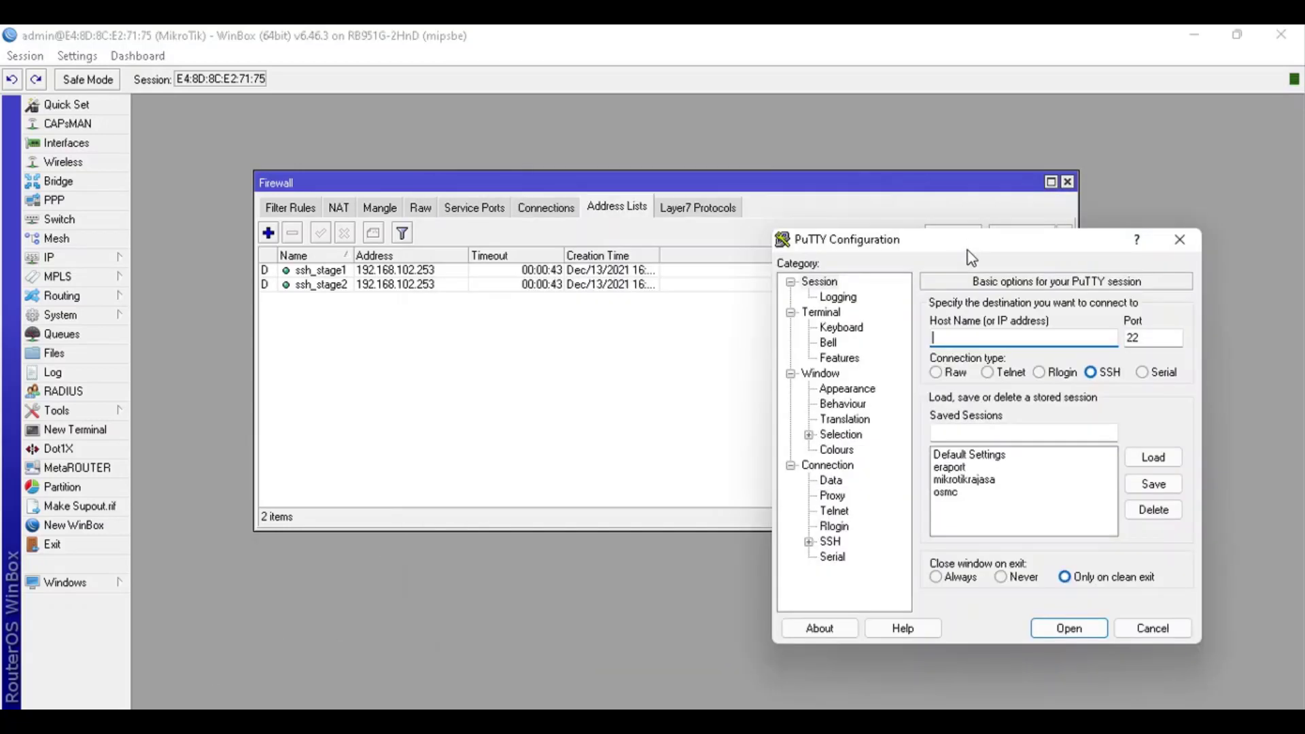
# Enter 192.168.102.1 as PuTTY's host name, keeping SSH on port 22
pyautogui.rightClick(990, 338)
pyautogui.press('Escape')
pyautogui.write('192.168.102.1')
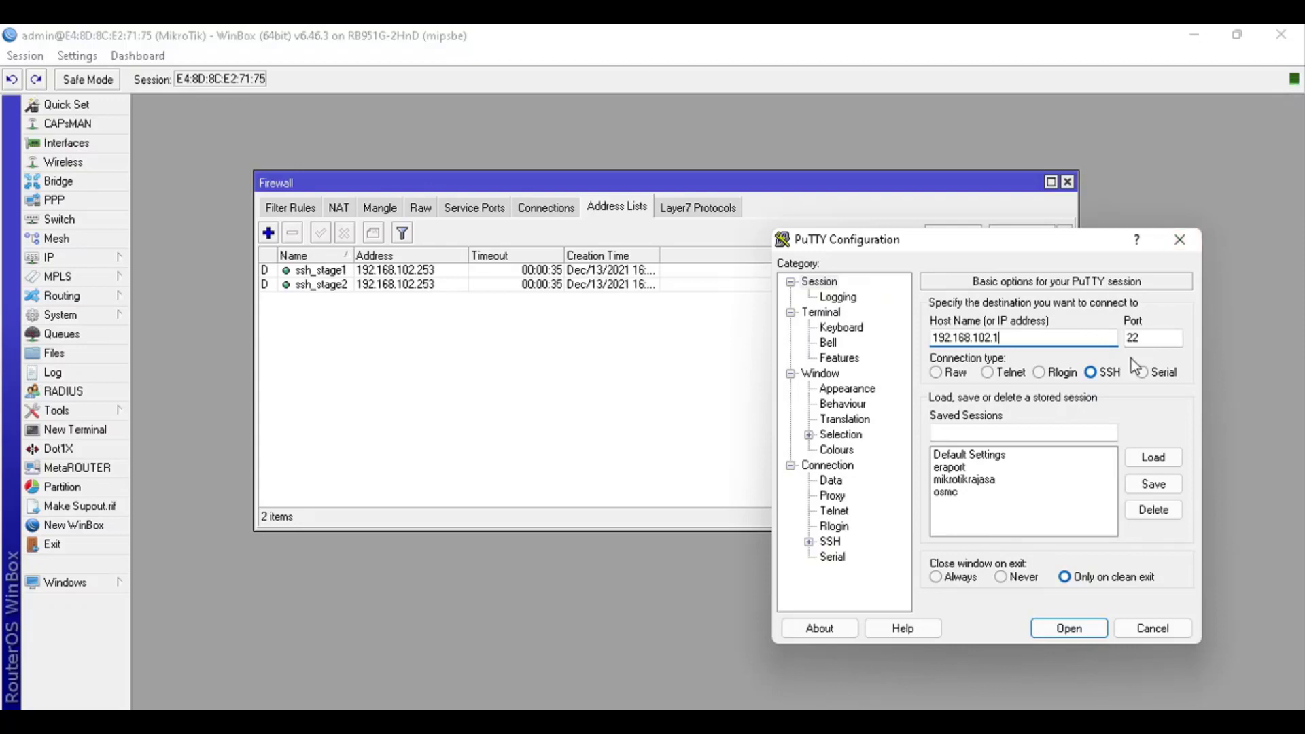
# Connect to 192.168.102.1 with the terminal beside the address lists, and log in with a bogus username
pyautogui.click(1084, 628)
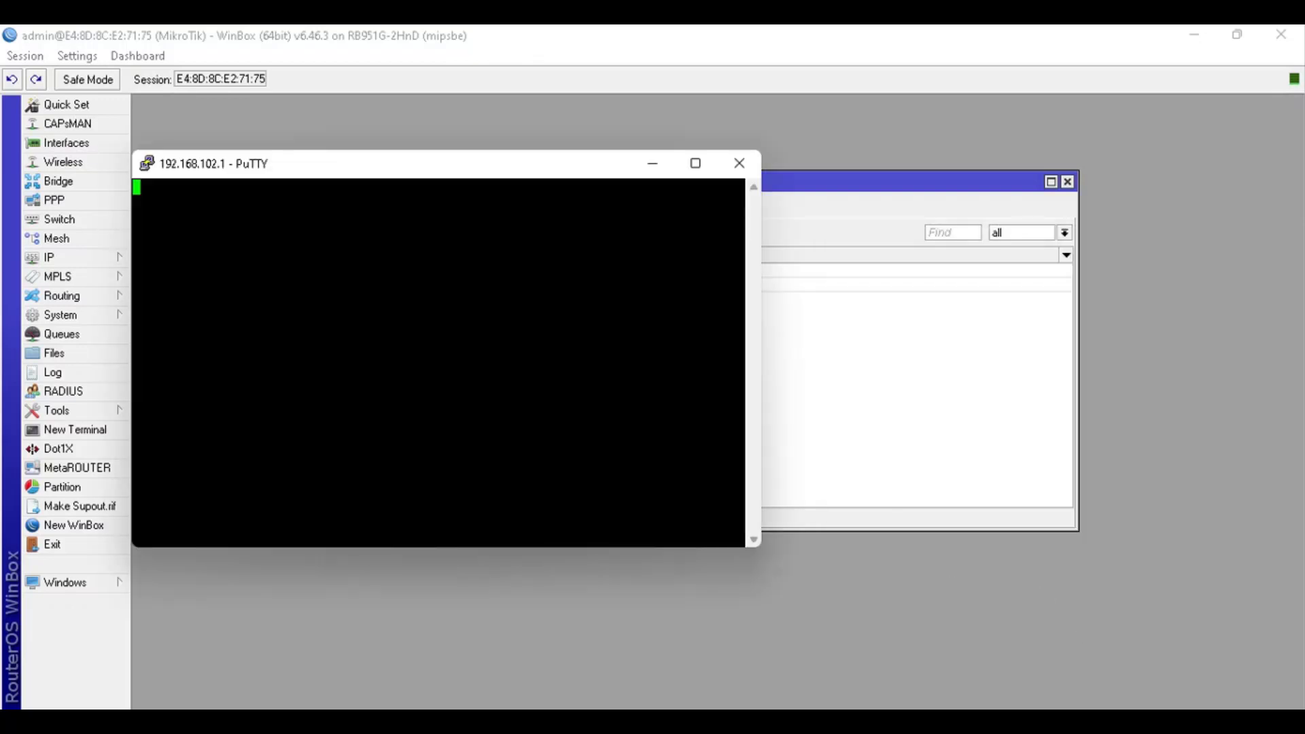
pyautogui.moveTo(409, 178); pyautogui.dragTo(958, 271)
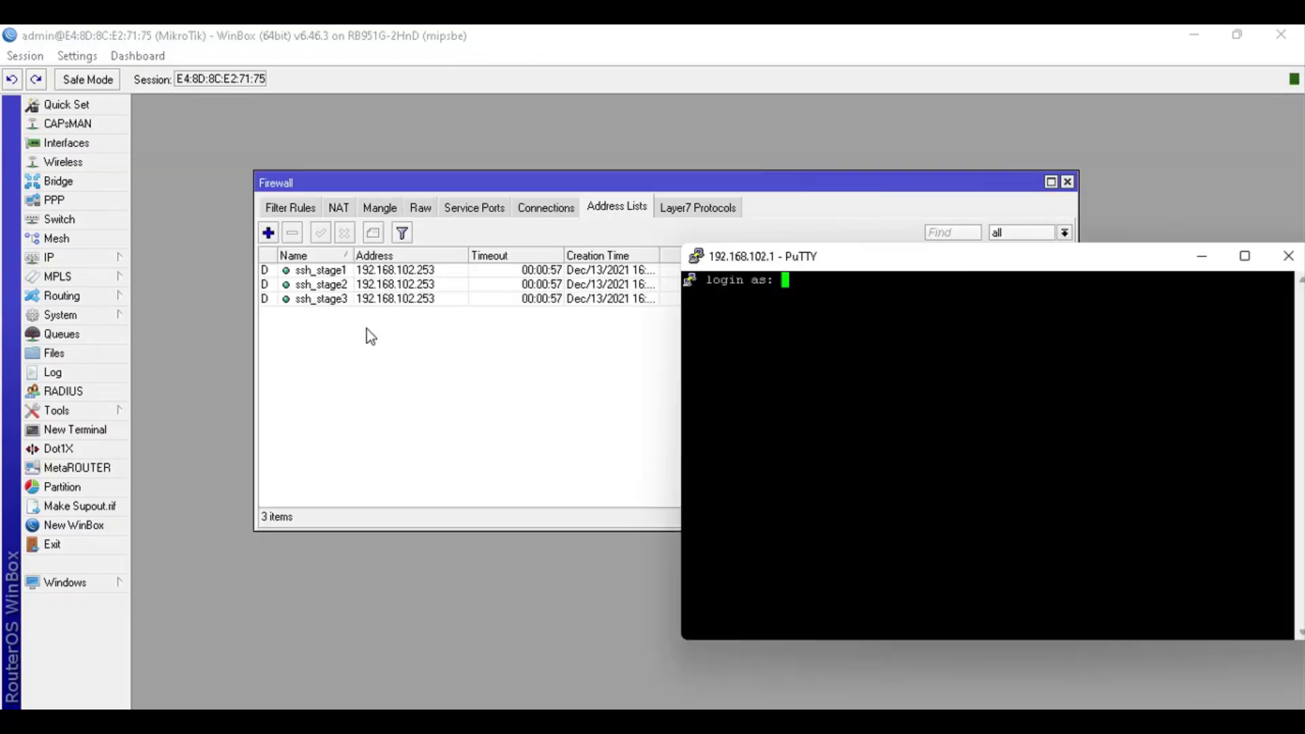
pyautogui.write('sfdgsadf')
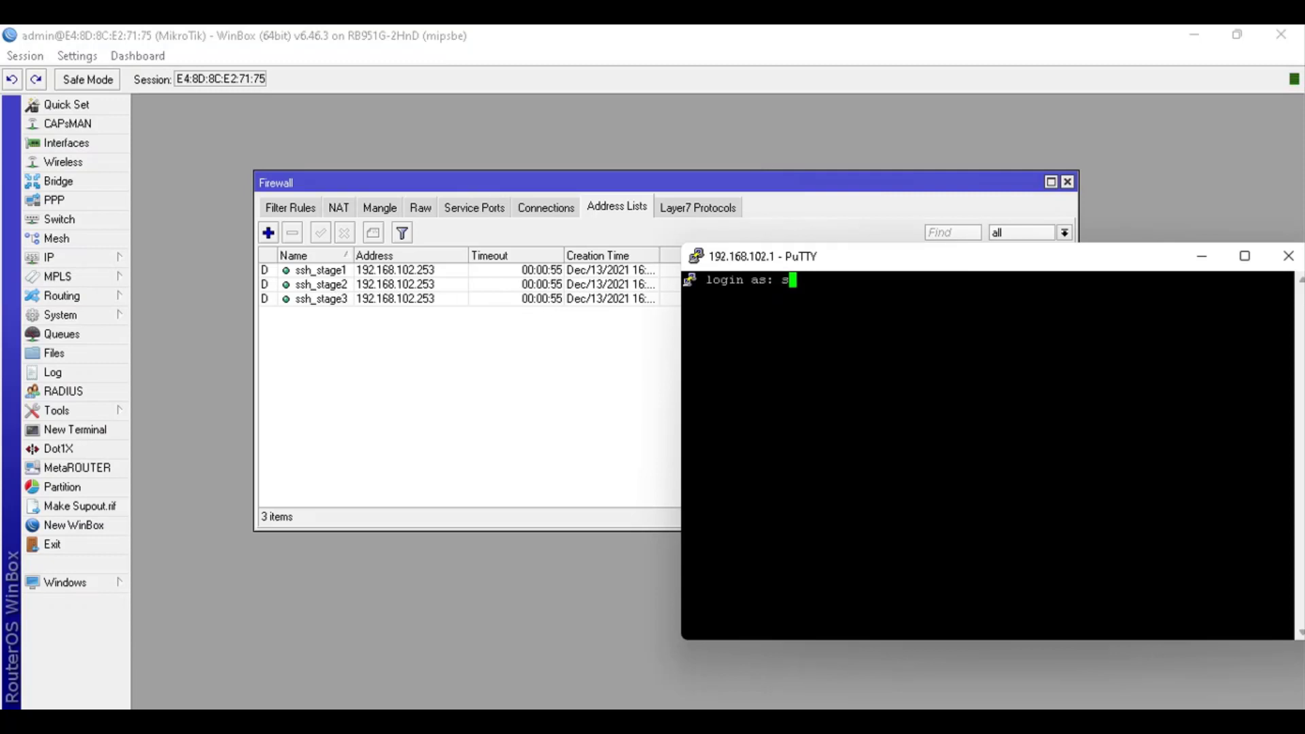
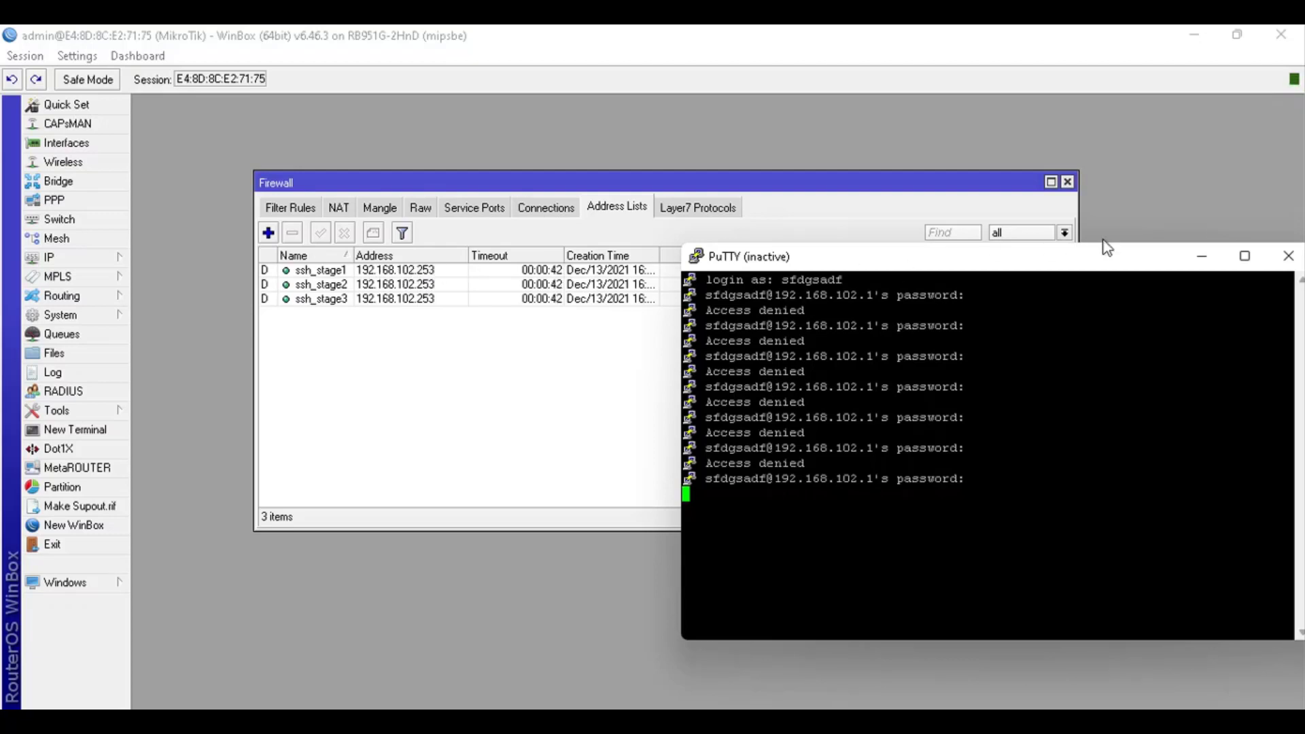
# Close the dead SSH session window and move the new PuTTY Configuration dialog aside
pyautogui.click(1289, 259)
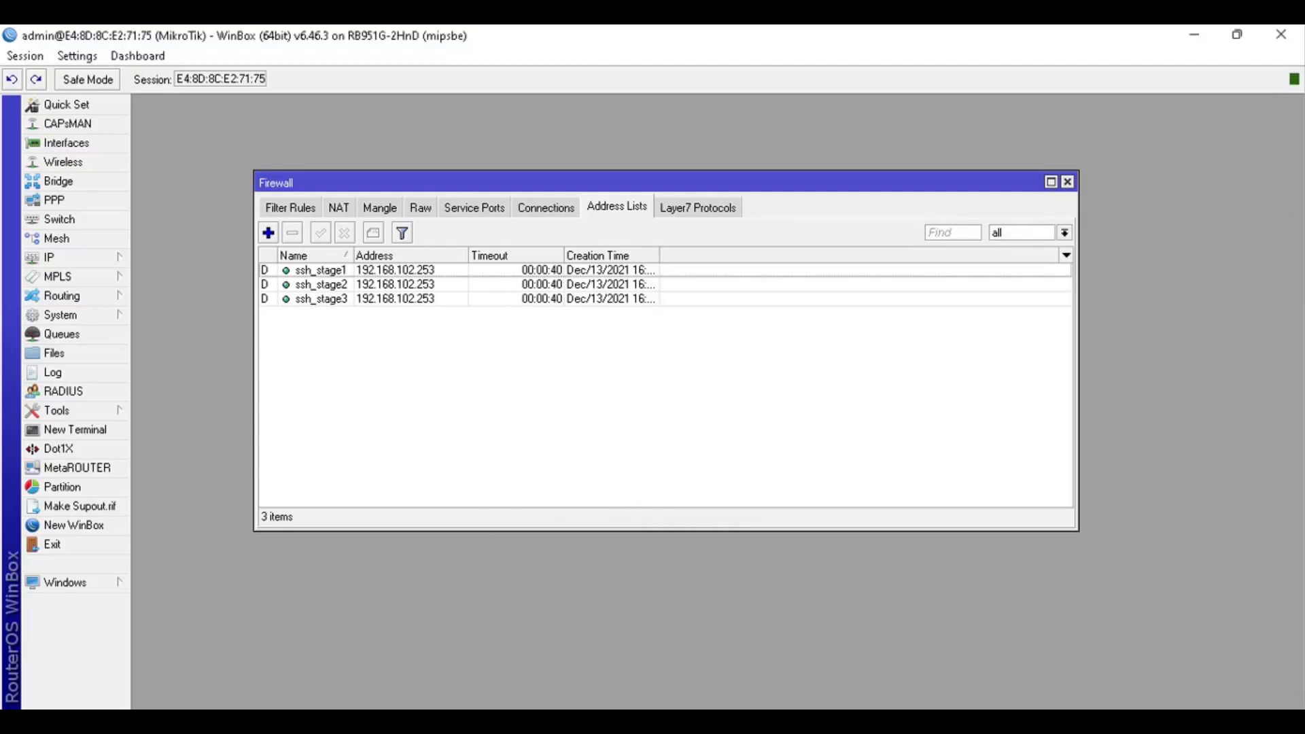
pyautogui.moveTo(651, 205); pyautogui.dragTo(1048, 299)
# Open an SSH session to 192.168.102.1 and position the terminal so the address lists stay visible
pyautogui.write('192.168')
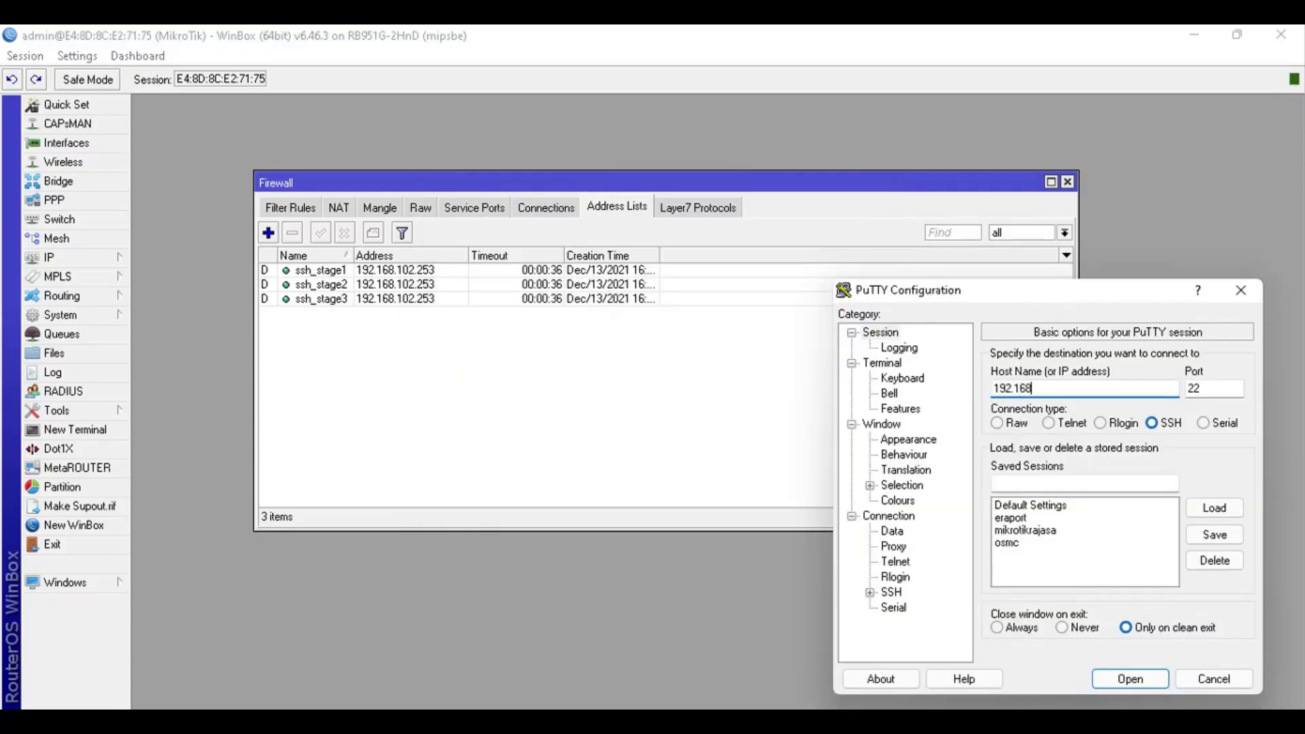
pyautogui.write('.102.1')
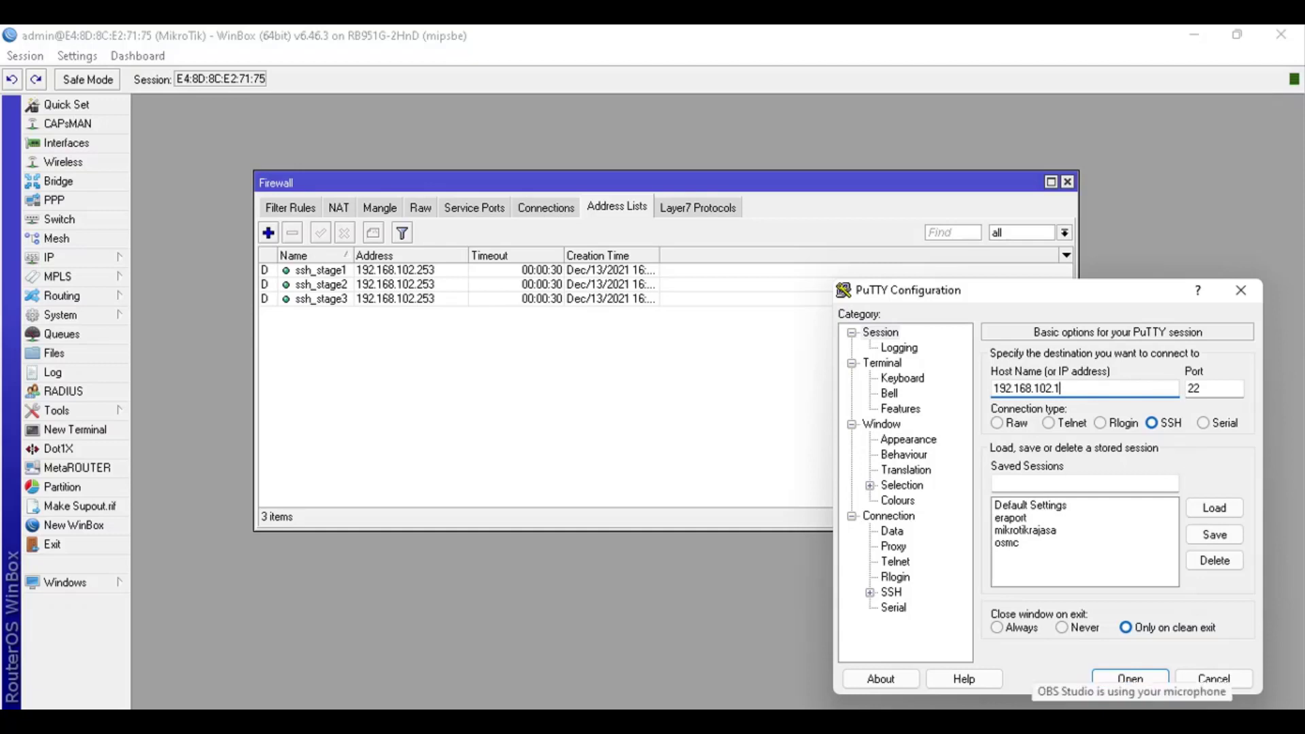
pyautogui.click(1144, 683)
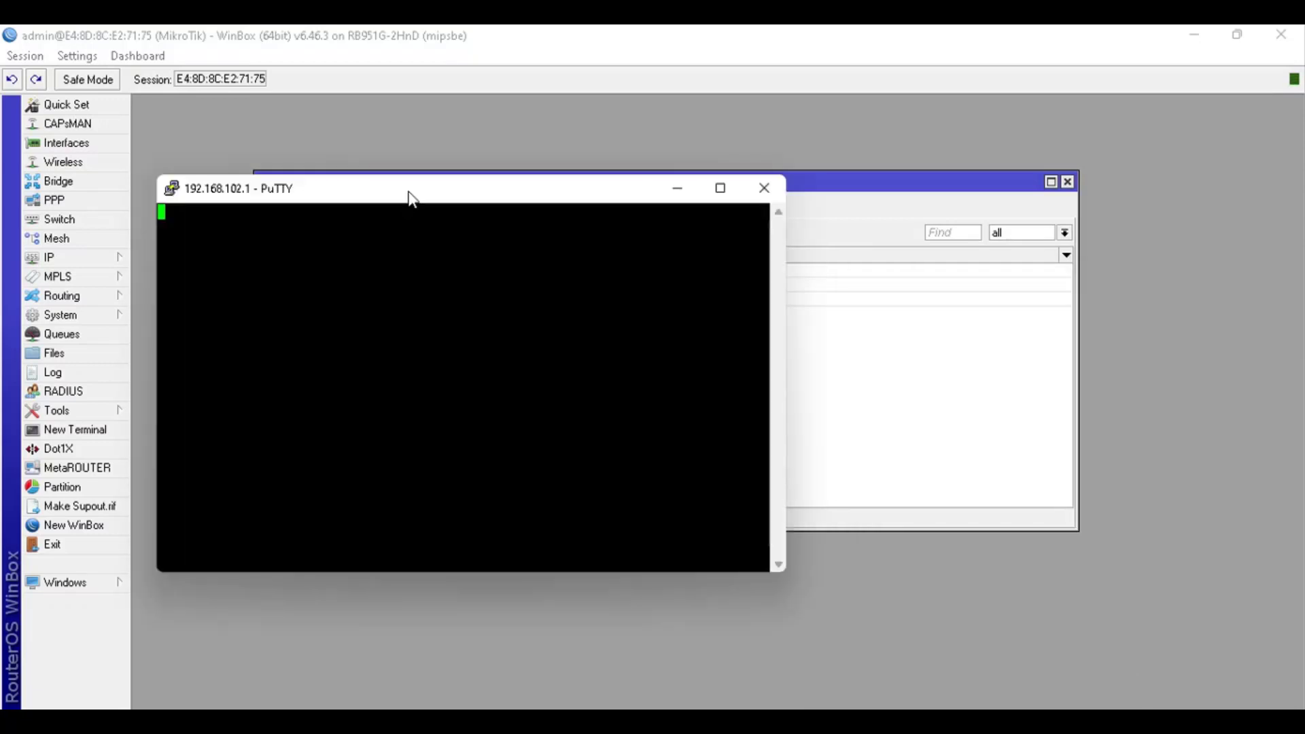
pyautogui.moveTo(410, 196); pyautogui.dragTo(821, 228)
pyautogui.moveTo(353, 256)
pyautogui.mouseDown()
pyautogui.moveTo(401, 257)
pyautogui.moveTo(375, 256)
pyautogui.mouseUp()
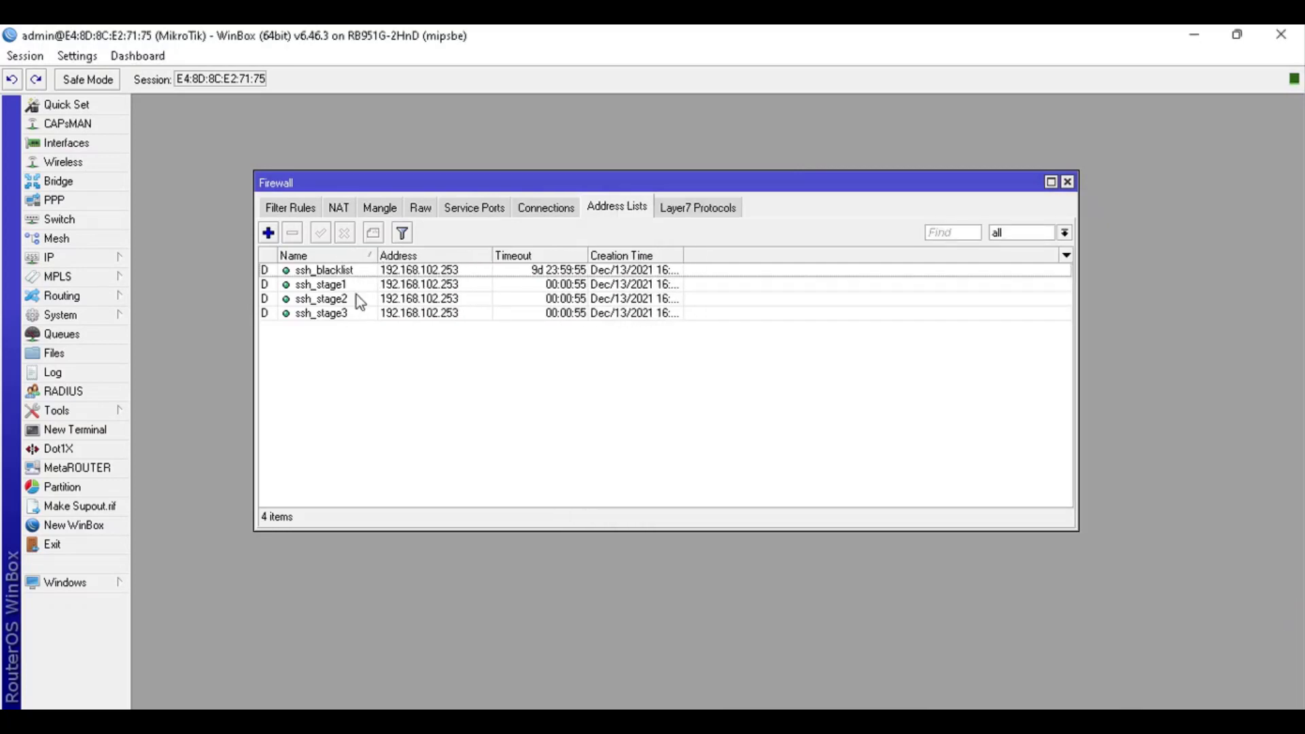
pyautogui.hotkey('alt', 'Tab')
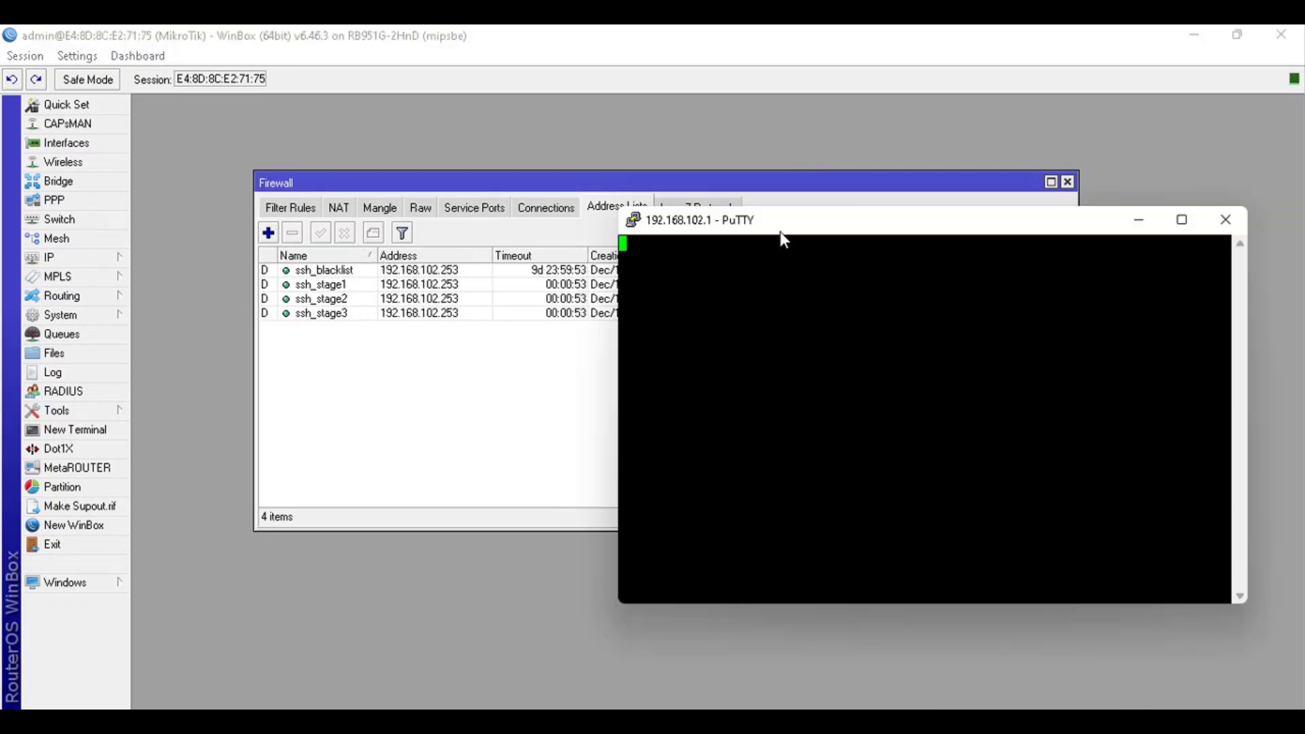
pyautogui.moveTo(780, 231); pyautogui.dragTo(788, 285)
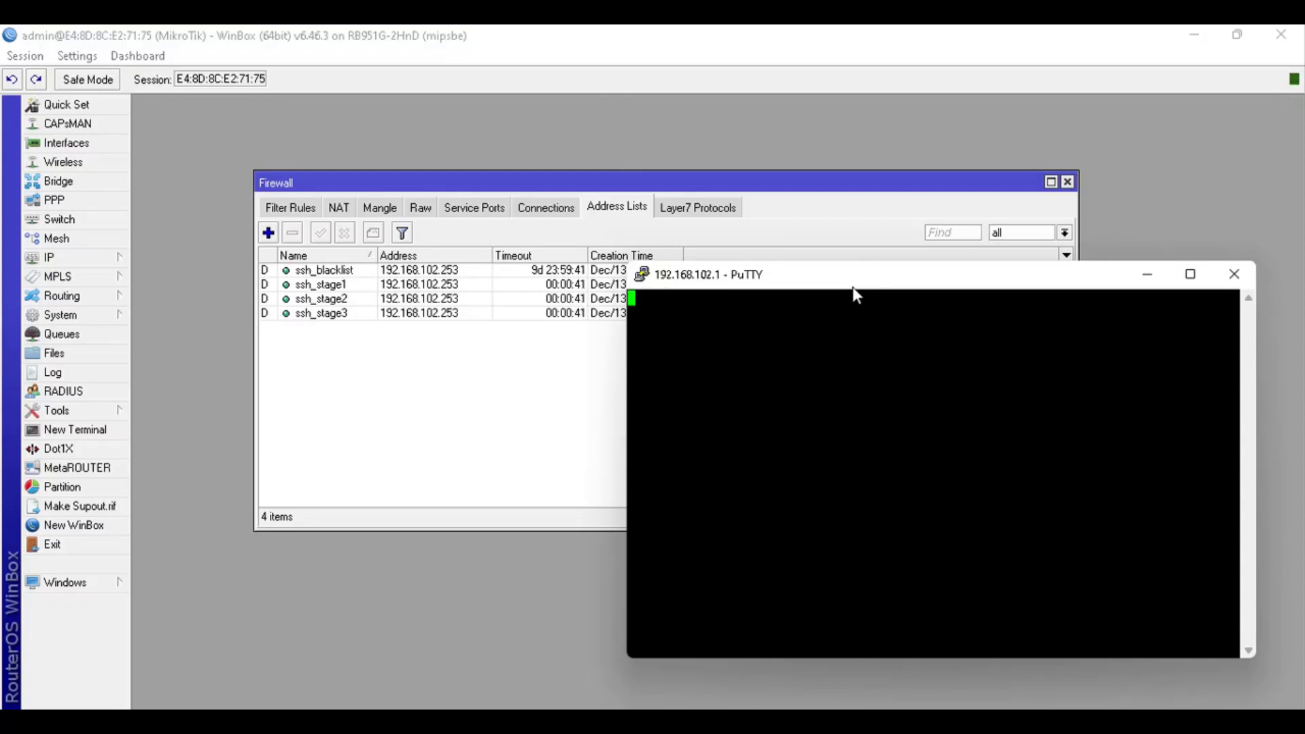
pyautogui.moveTo(852, 286); pyautogui.dragTo(871, 327)
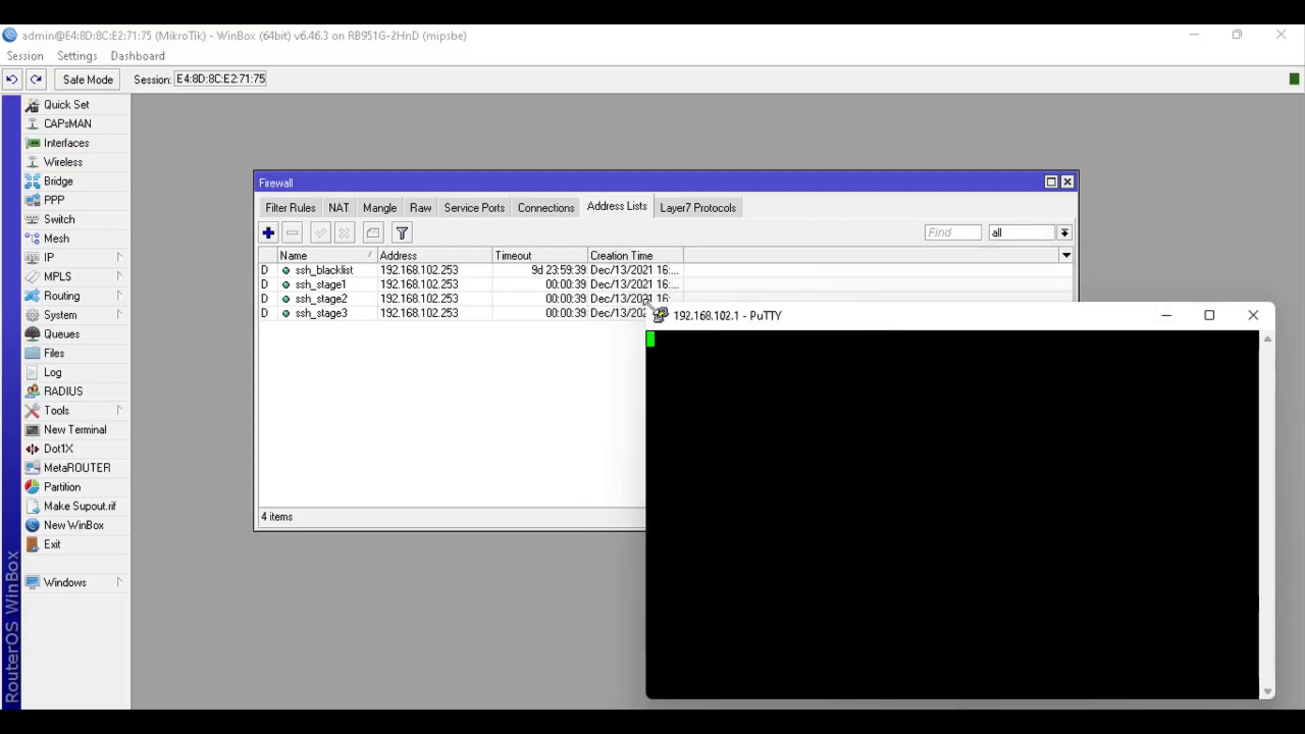
pyautogui.moveTo(651, 305); pyautogui.dragTo(678, 349)
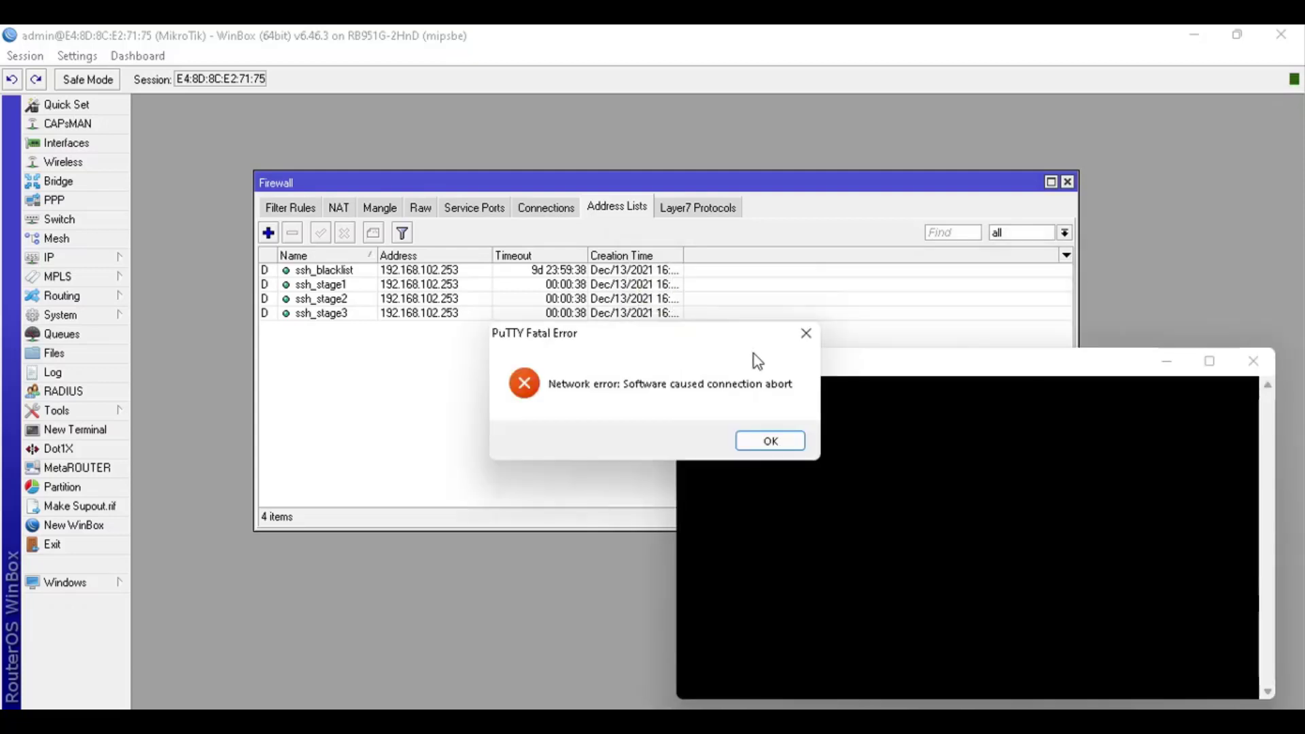
# Dismiss the connection error, close the aborted terminal, and start another SSH session to 192.168.102.1
pyautogui.click(770, 441)
pyautogui.click(1253, 361)
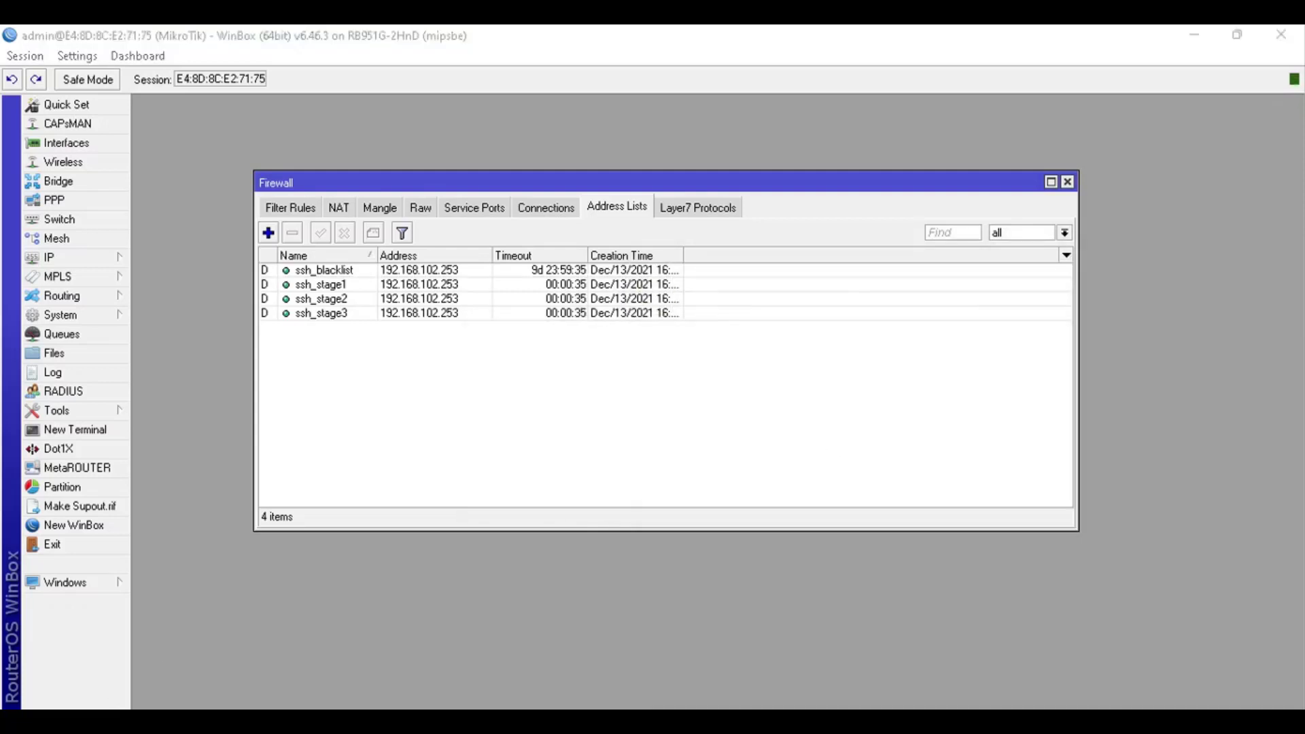
pyautogui.moveTo(685, 204); pyautogui.dragTo(1068, 242)
pyautogui.write('192.16')
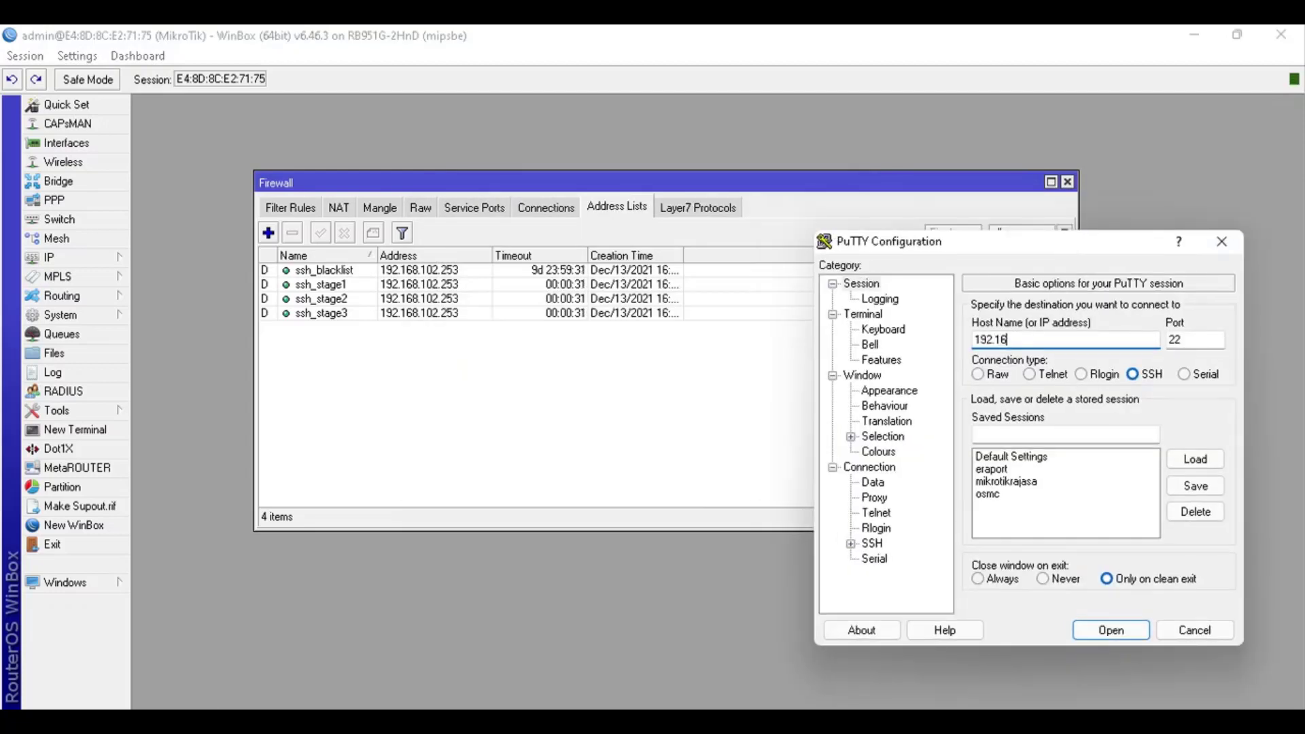
pyautogui.write('8.102.1')
pyautogui.click(1110, 630)
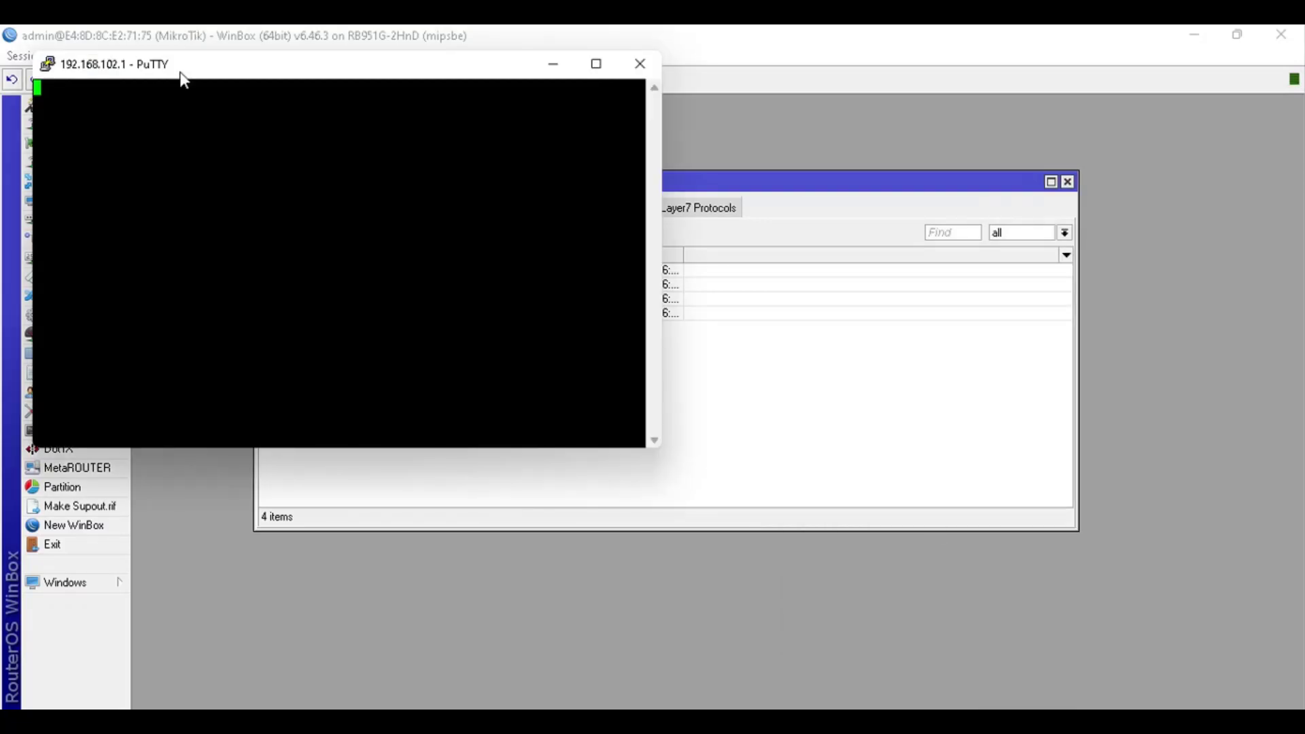
pyautogui.moveTo(183, 74); pyautogui.dragTo(813, 333)
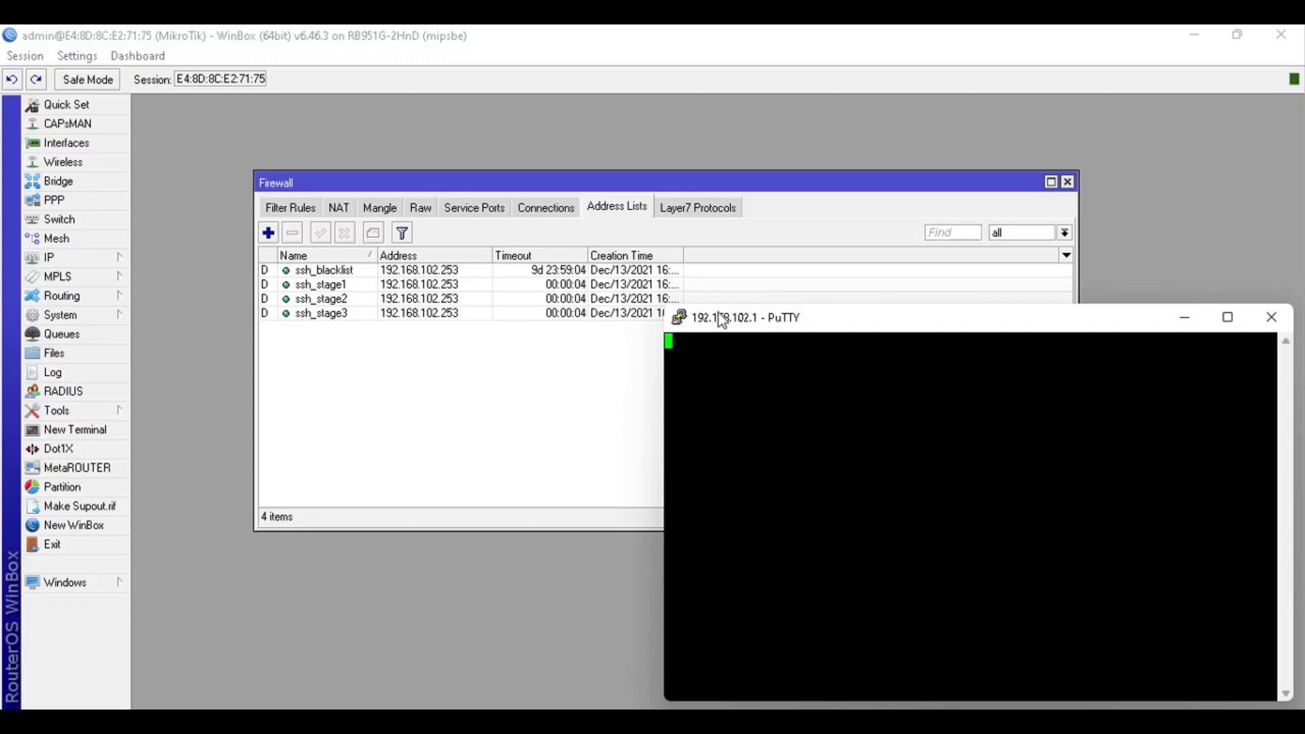
# Dismiss the abort error, close the dead terminal, and remove all four address-list entries
pyautogui.click(769, 443)
pyautogui.click(1264, 320)
pyautogui.click(331, 316)
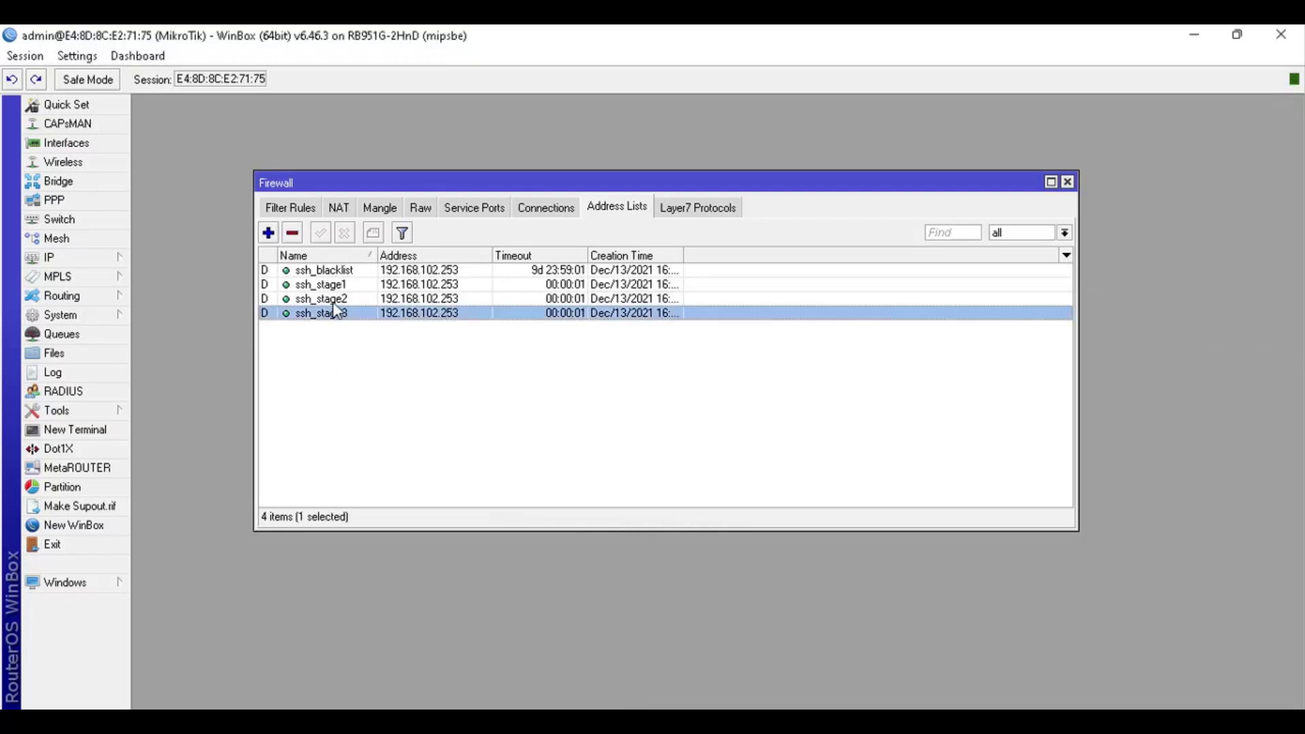
pyautogui.keyDown('shift'); pyautogui.click(340, 270); pyautogui.keyUp('shift')
pyautogui.click(292, 233)
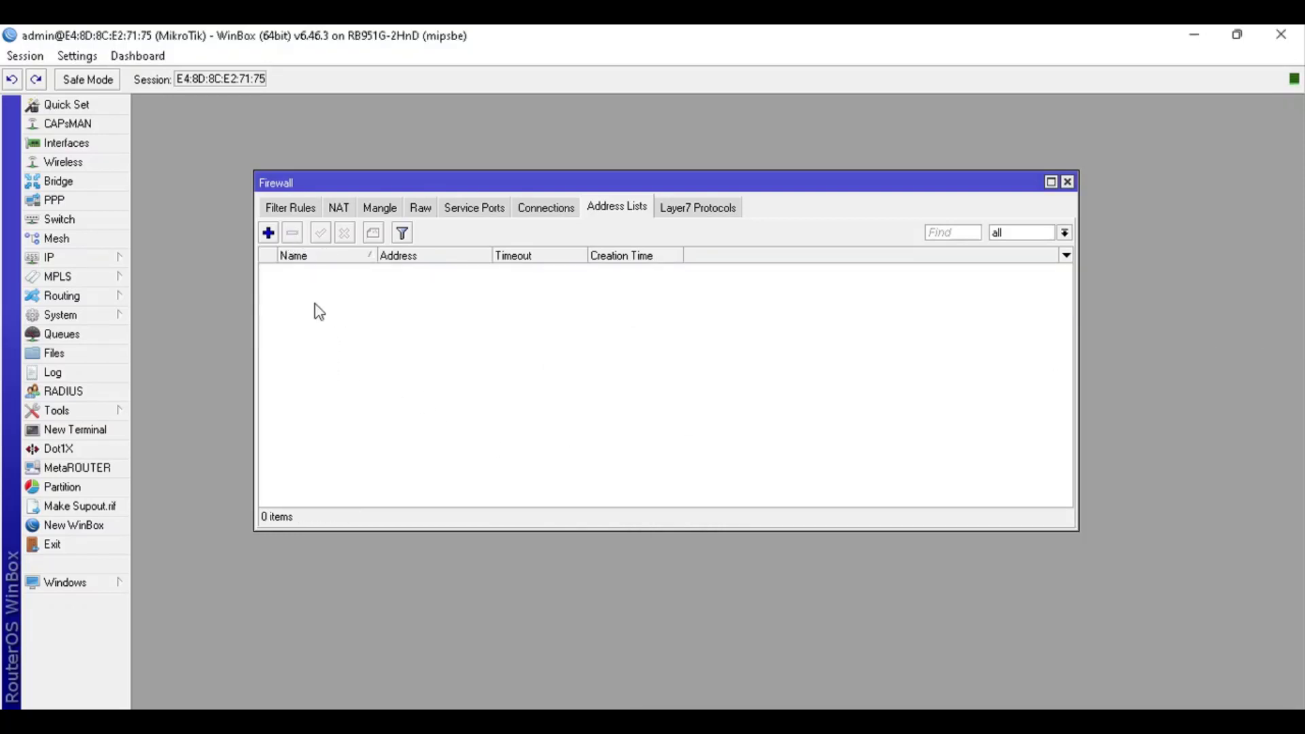
# Test one more PuTTY SSH login to the router, then close that terminal session
pyautogui.click(815, 722)
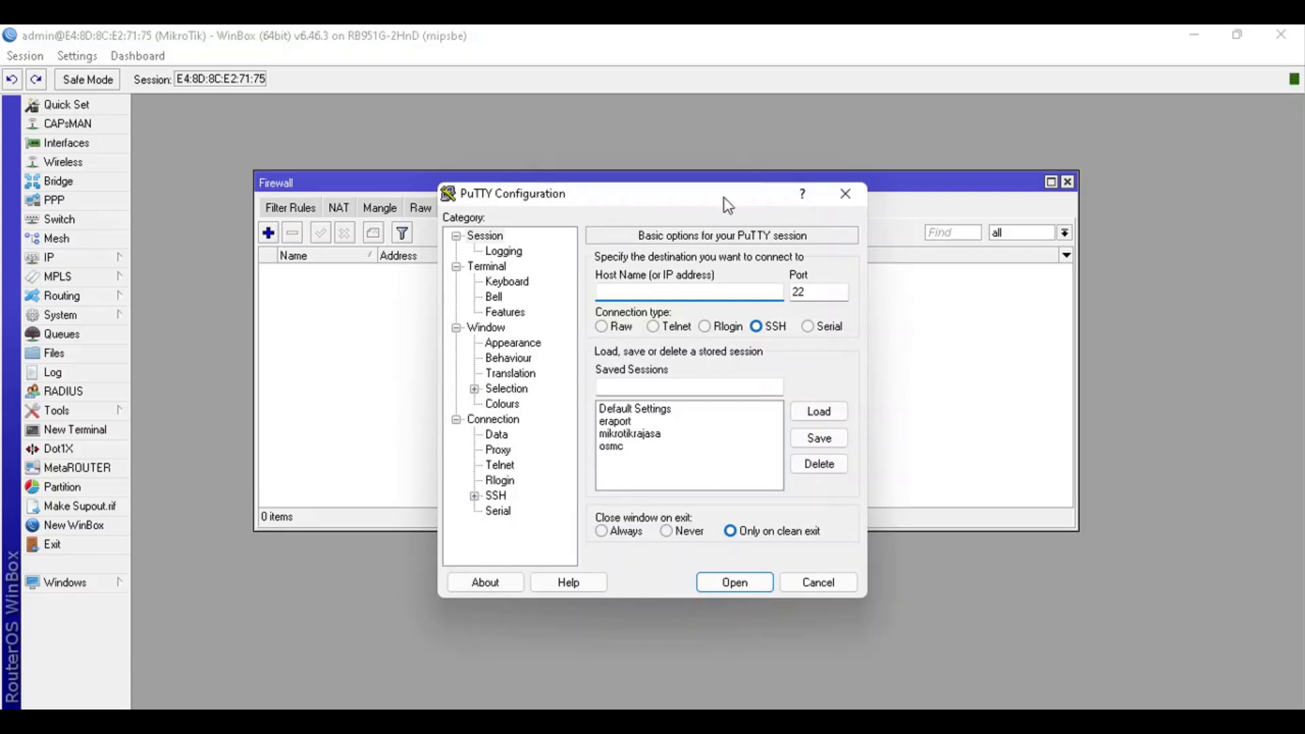
pyautogui.moveTo(728, 205); pyautogui.dragTo(1135, 310)
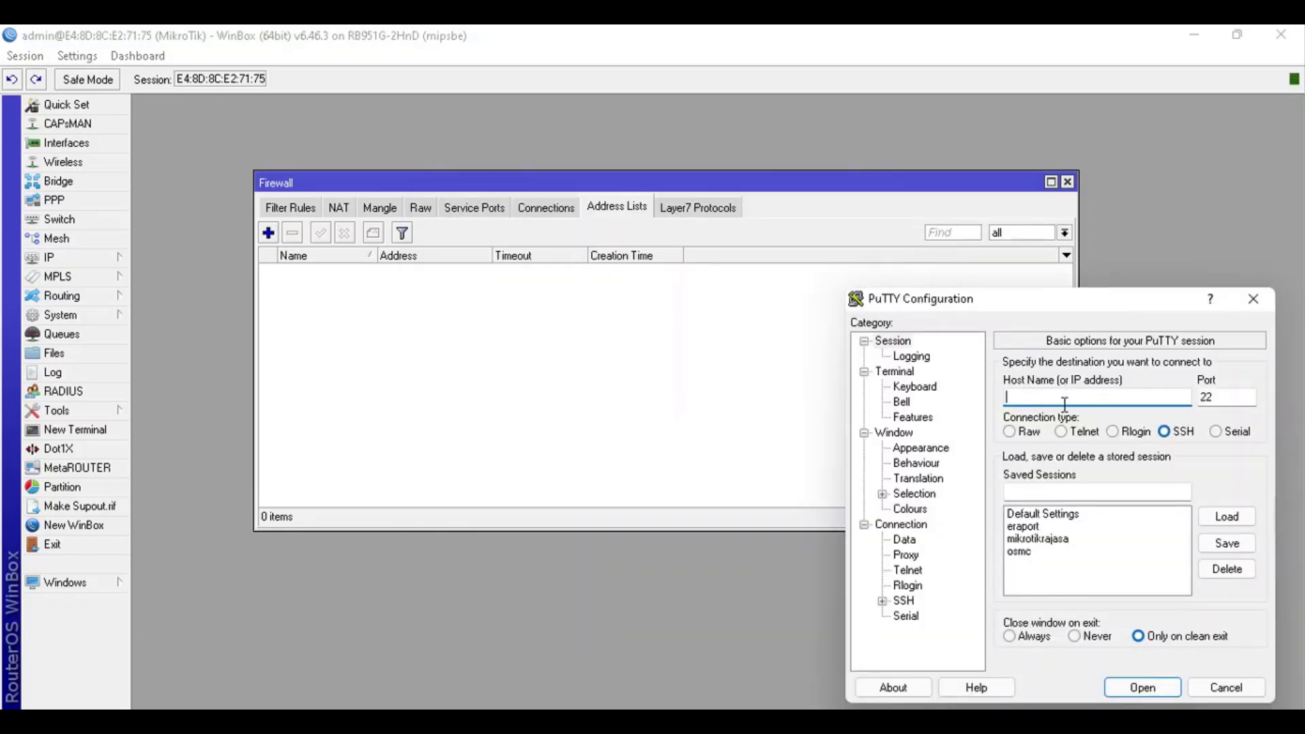
pyautogui.write('192.168.102.1')
pyautogui.click(1168, 686)
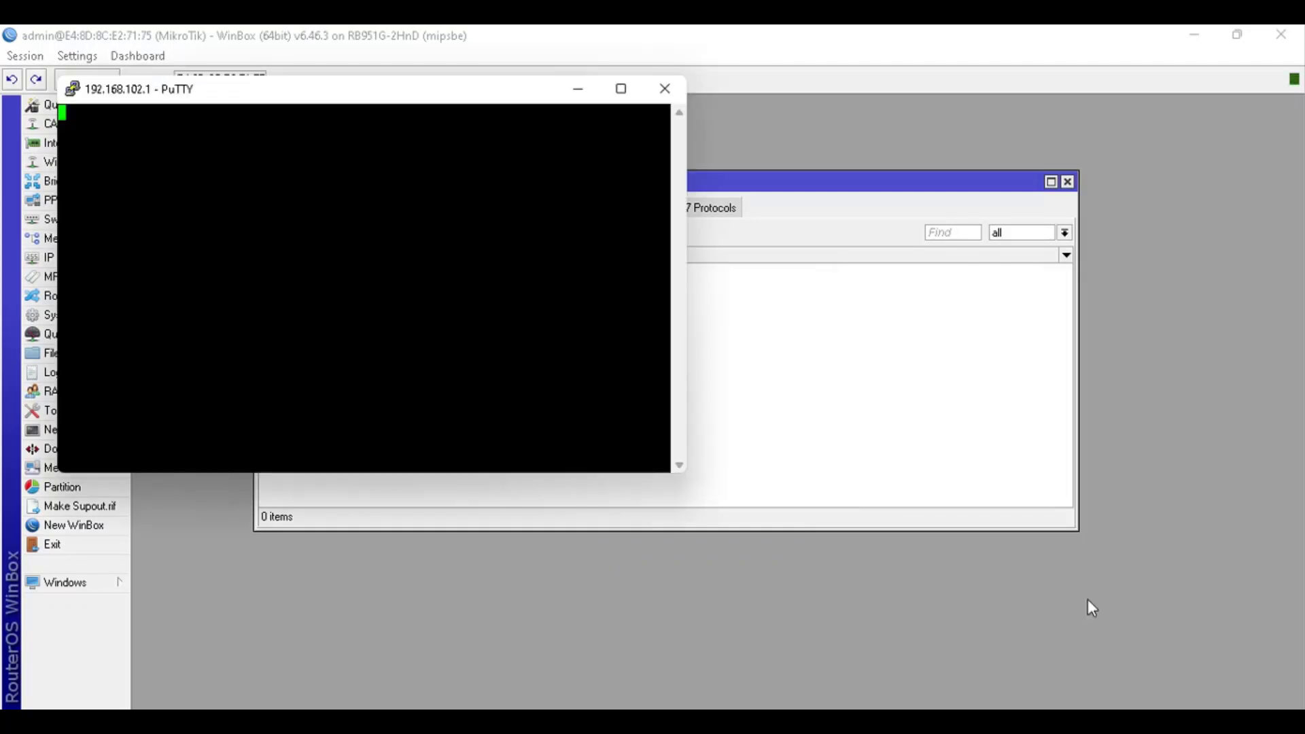
pyautogui.moveTo(175, 93); pyautogui.dragTo(817, 330)
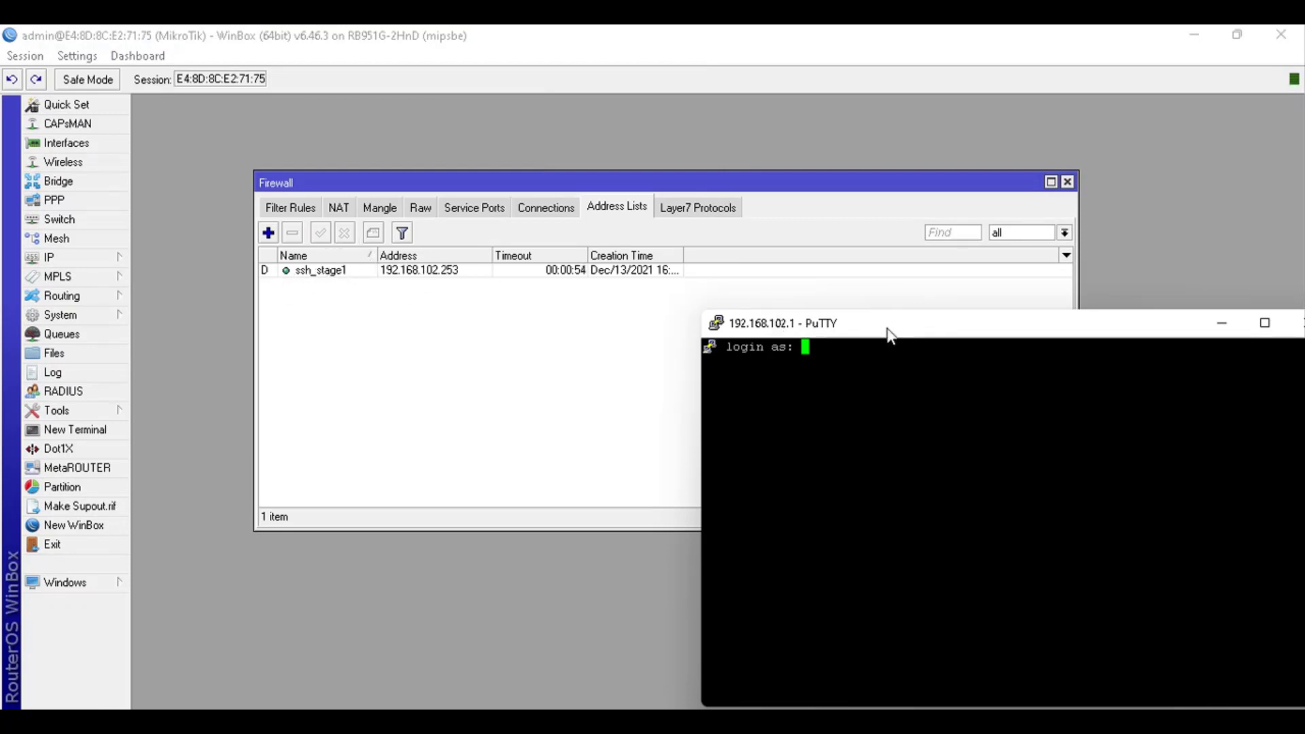
pyautogui.moveTo(888, 329); pyautogui.dragTo(821, 283)
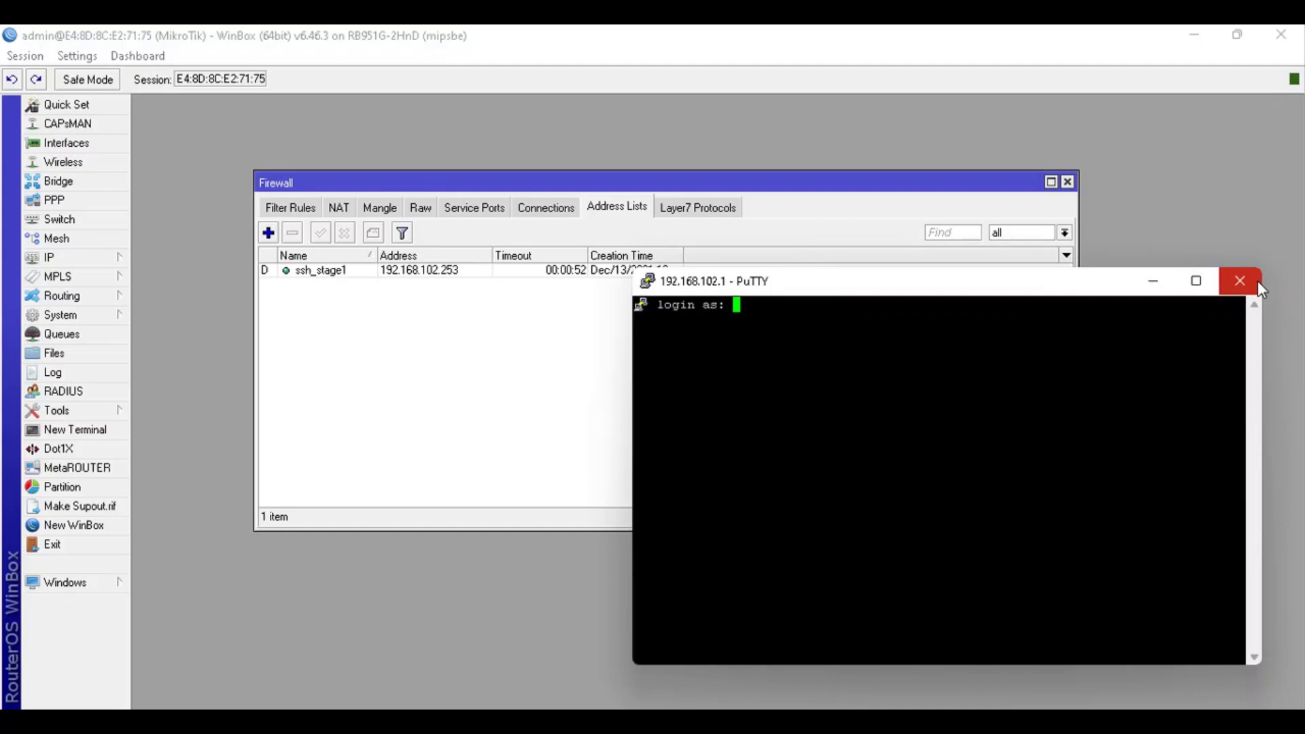
pyautogui.click(1257, 282)
pyautogui.click(678, 441)
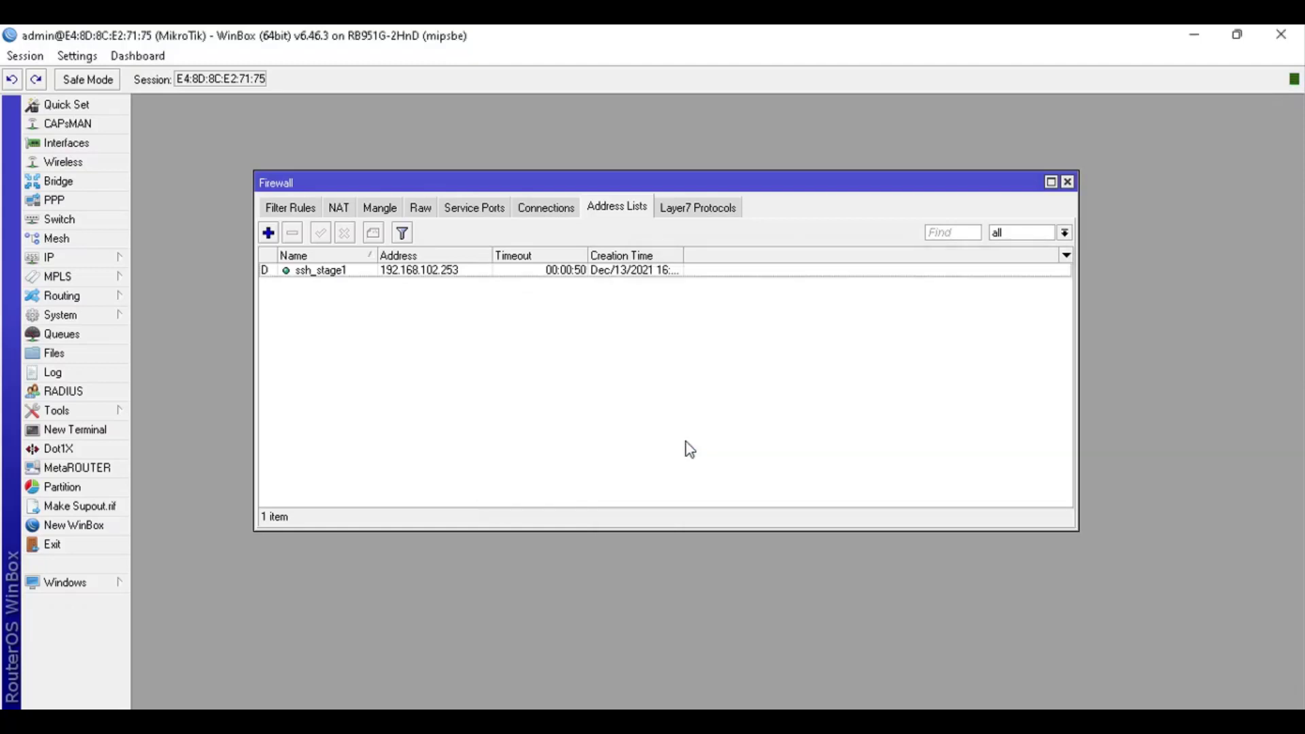
# Delete the new ssh_stage1 entry and show the firewall Filter Rules
pyautogui.click(611, 271)
pyautogui.press('Delete')
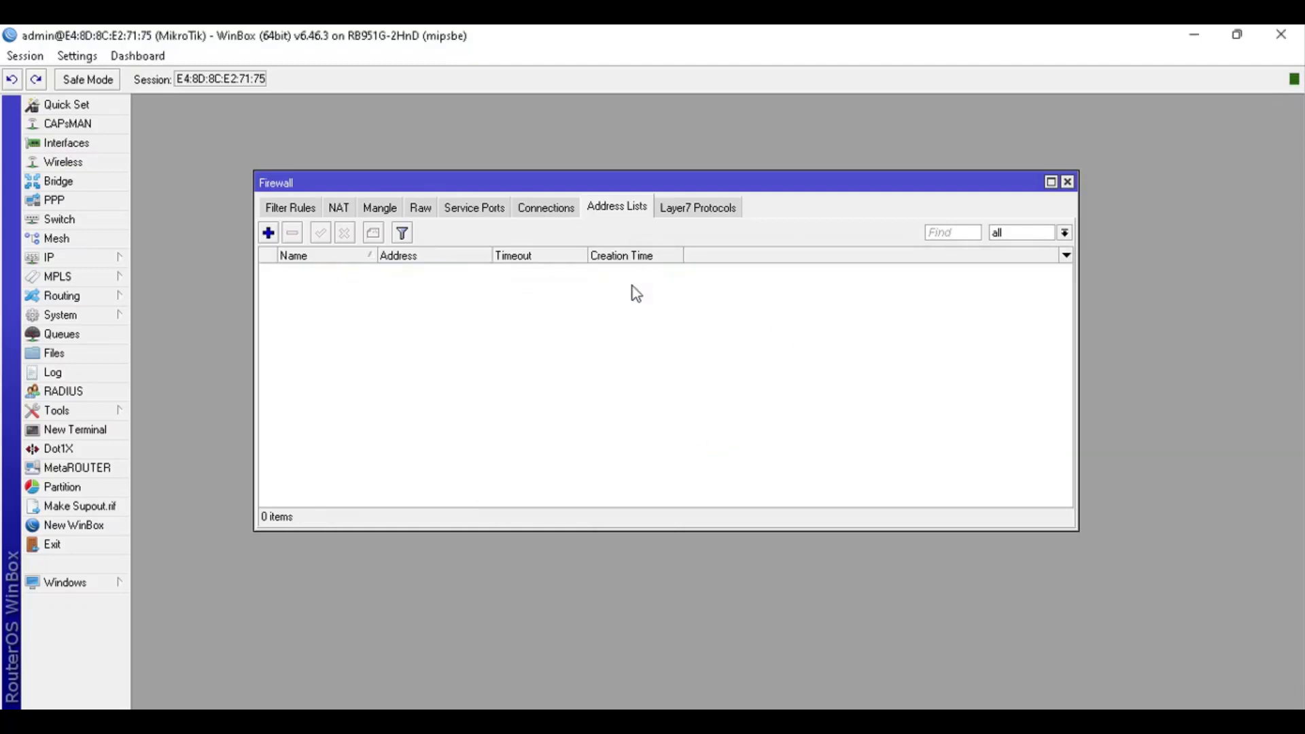
pyautogui.click(296, 210)
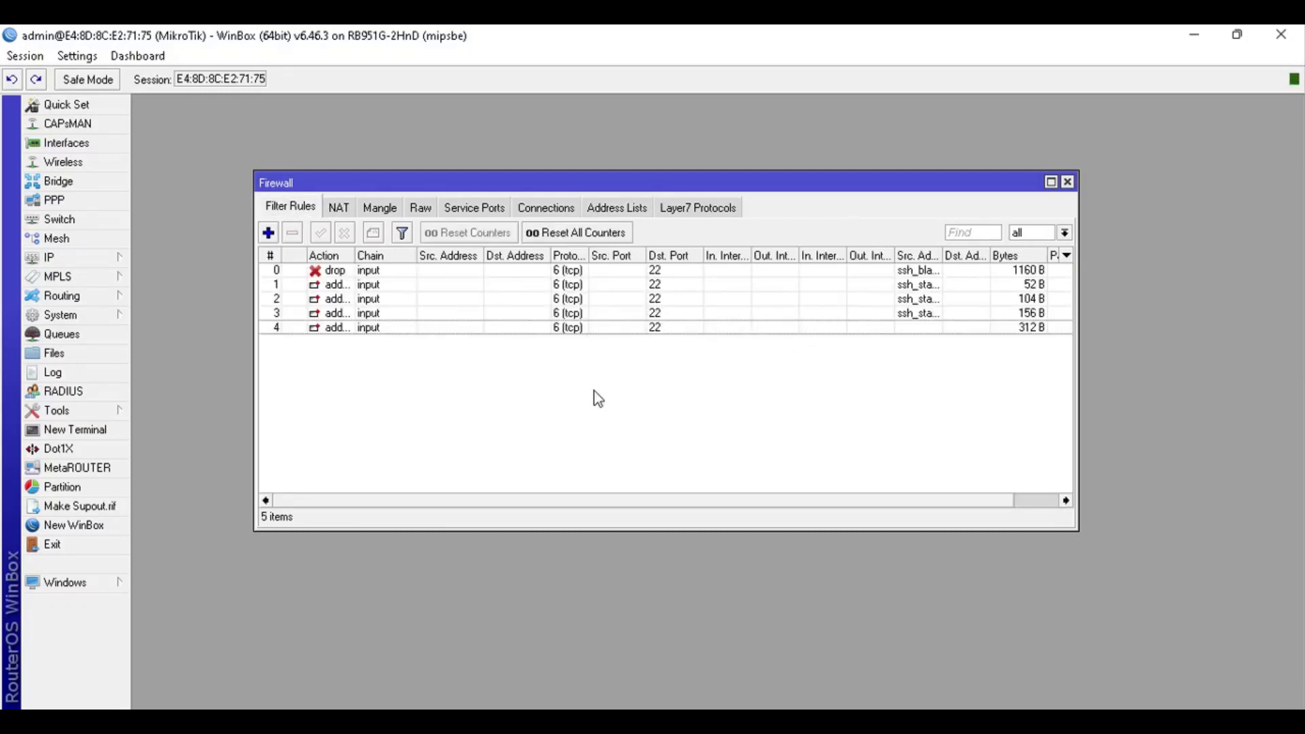
pyautogui.hotkey('alt', 'Tab')
# Review the wiki's SSH brute-force rule code, then move the 104 B ssh_stage rule from position 2 to 4
pyautogui.scroll(5, 521, 349)
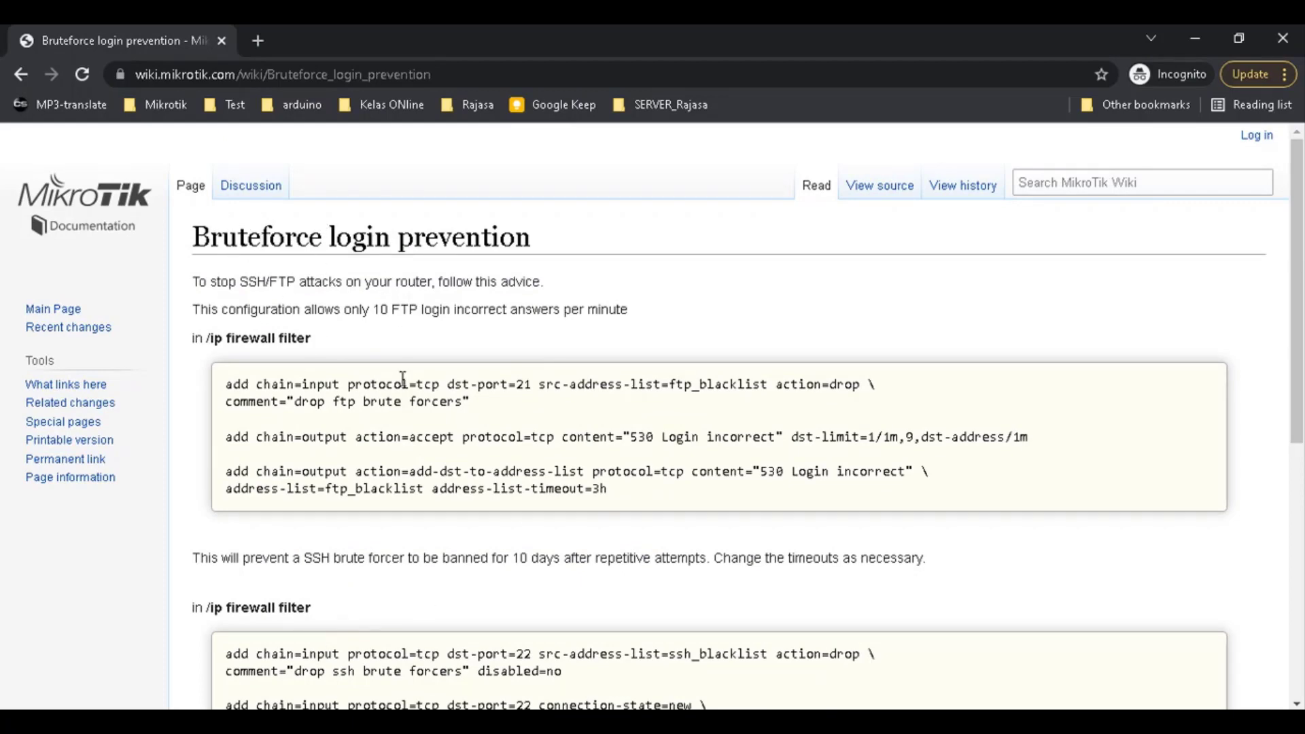
pyautogui.scroll(-1, 478, 566)
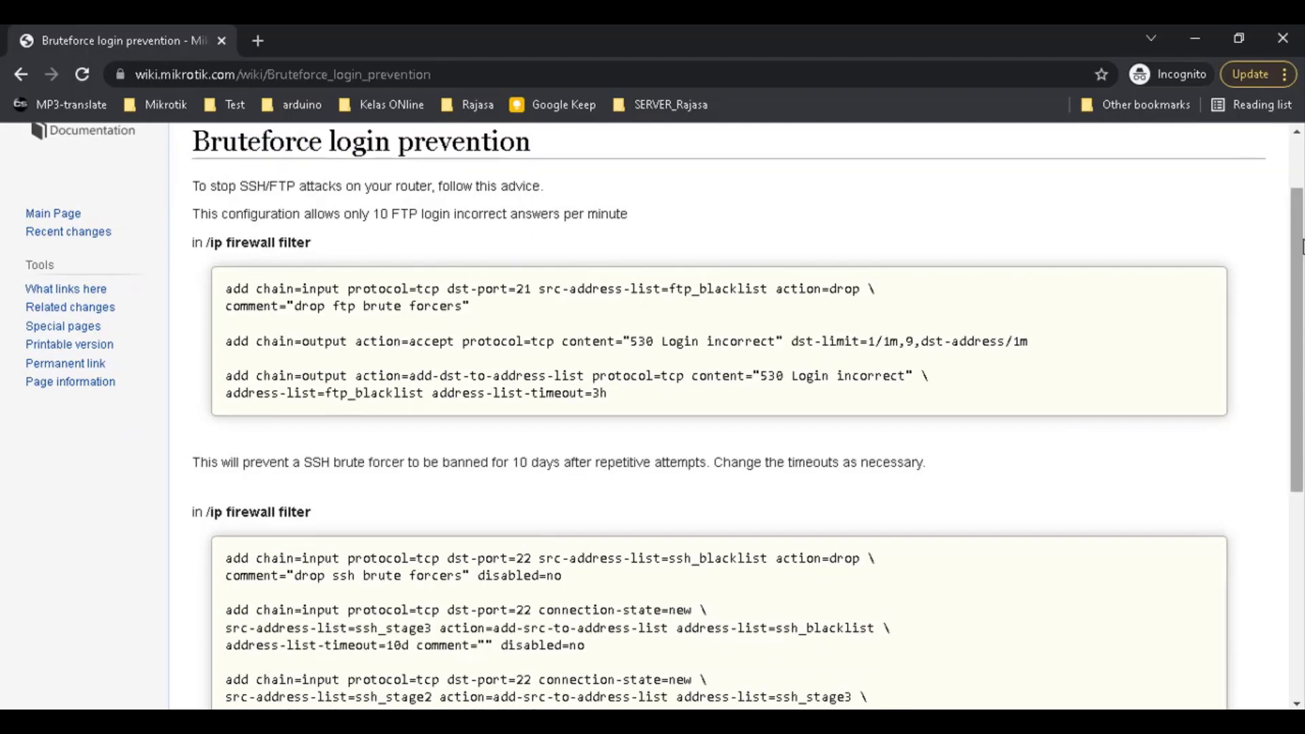
pyautogui.moveTo(1296, 260); pyautogui.dragTo(1298, 386)
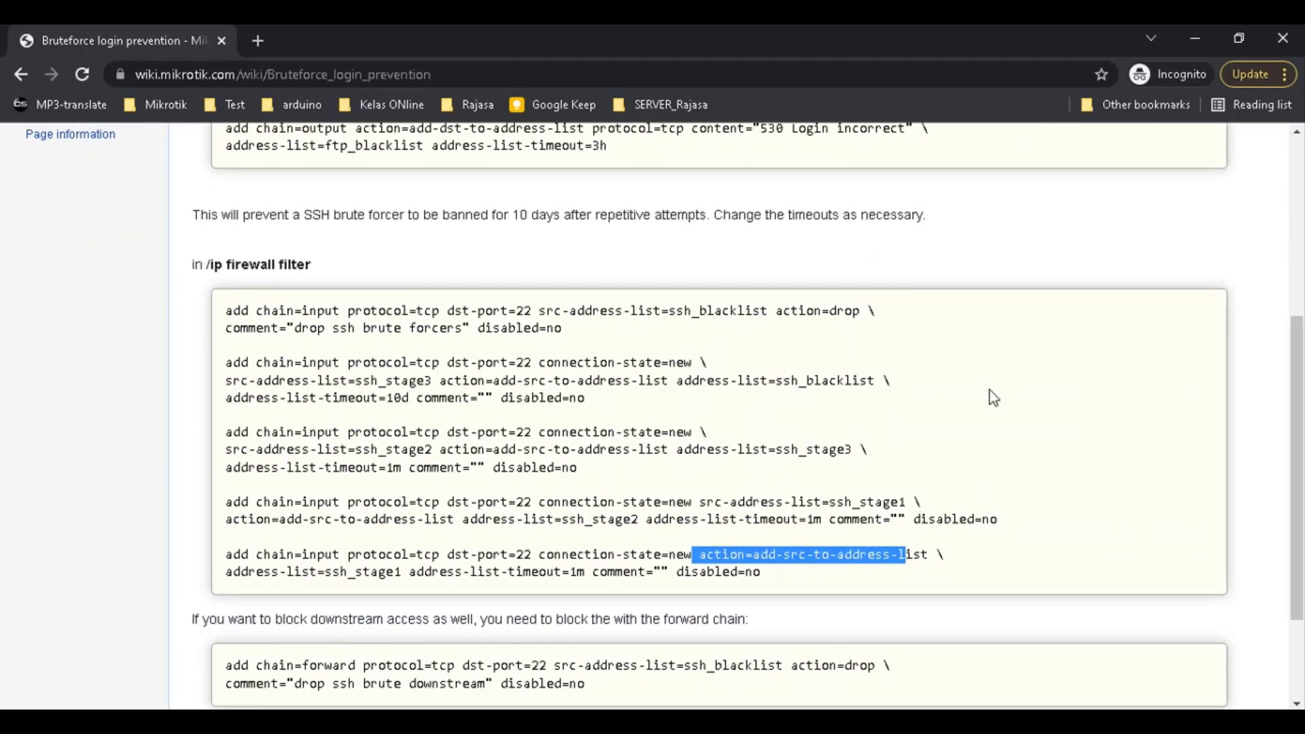
pyautogui.click(985, 397)
pyautogui.moveTo(1295, 435); pyautogui.dragTo(1253, 435)
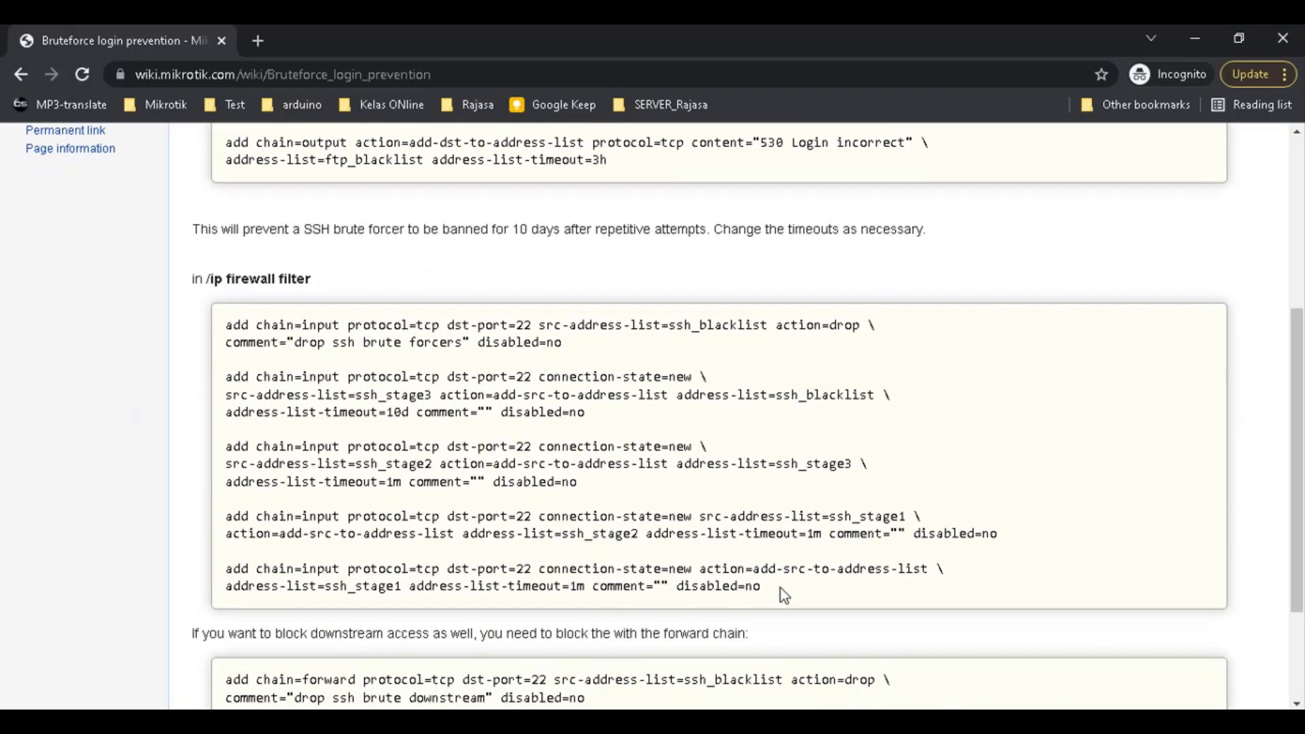
pyautogui.moveTo(781, 591); pyautogui.dragTo(108, 338)
pyautogui.click(435, 510)
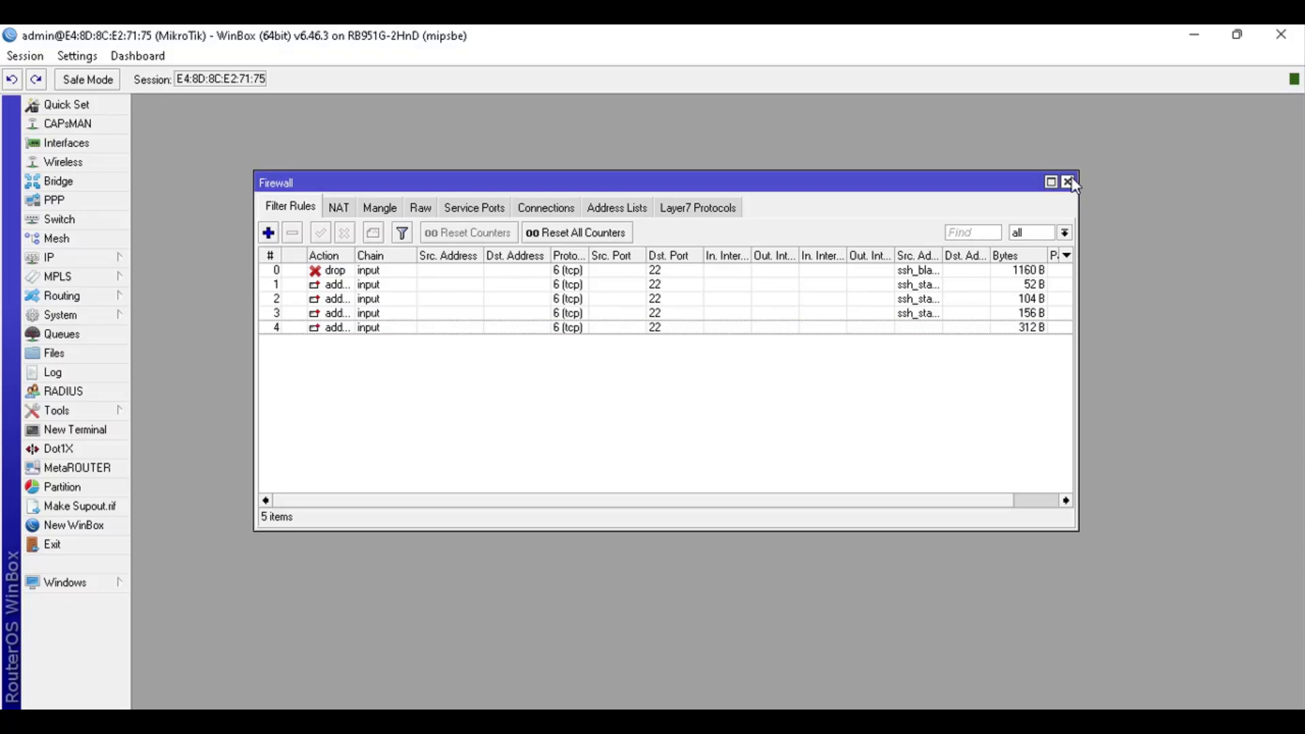
pyautogui.moveTo(1054, 299); pyautogui.dragTo(1054, 329)
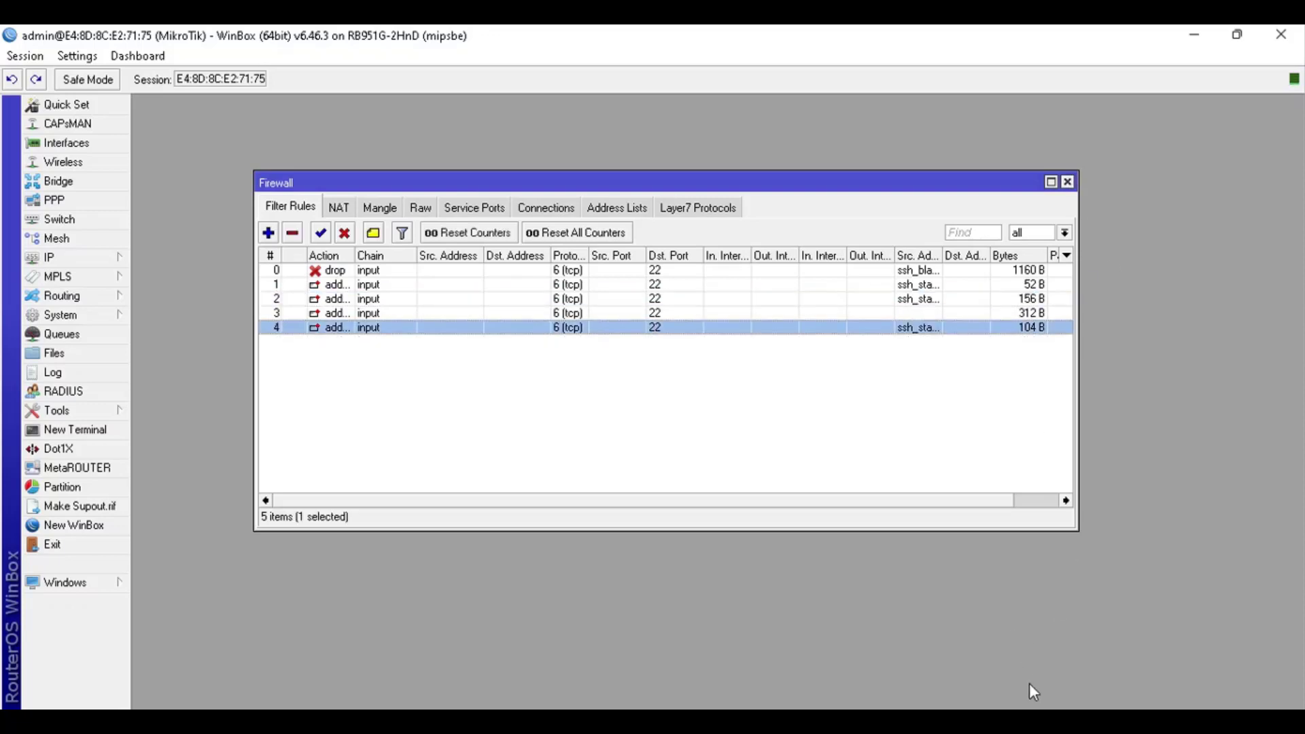